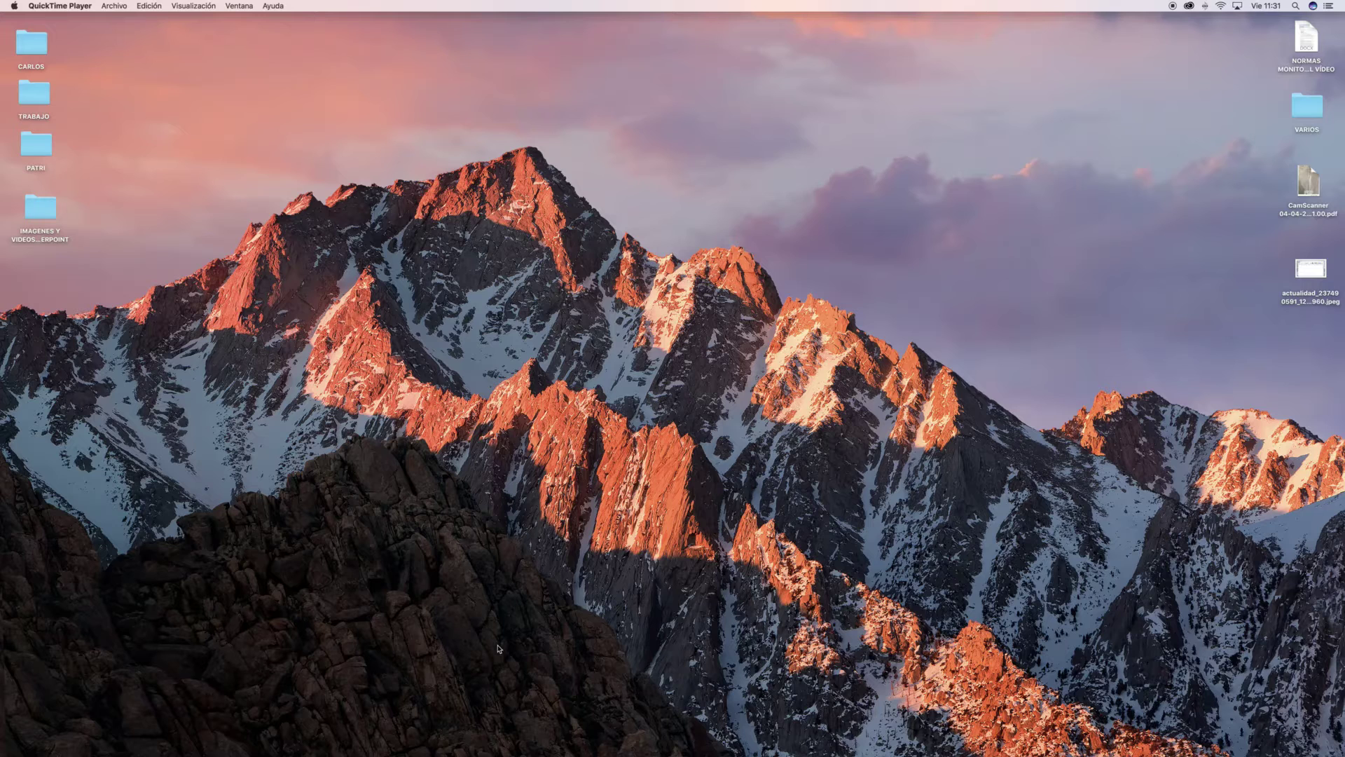
Start Photoshop CC 2018 and switch to a new Chrome browser page
mouse_move(487, 750)
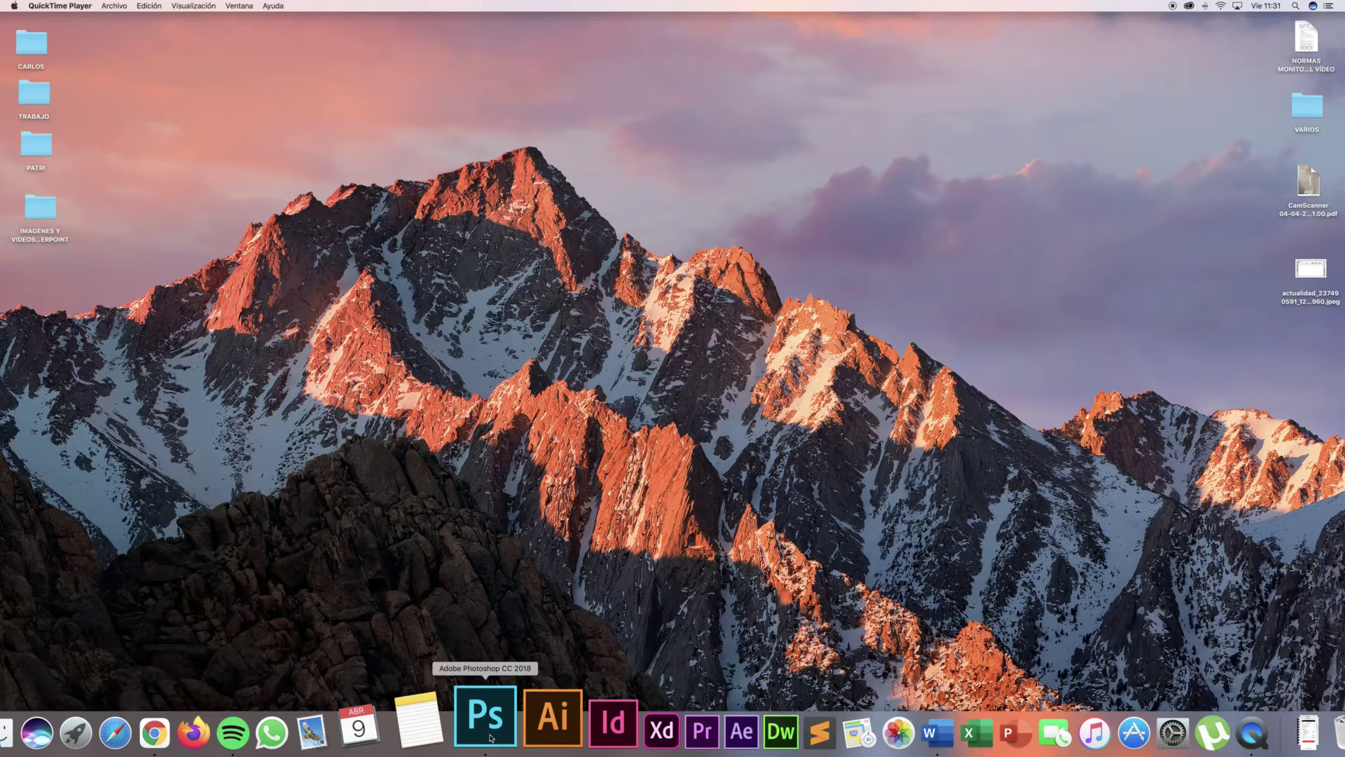
click(487, 718)
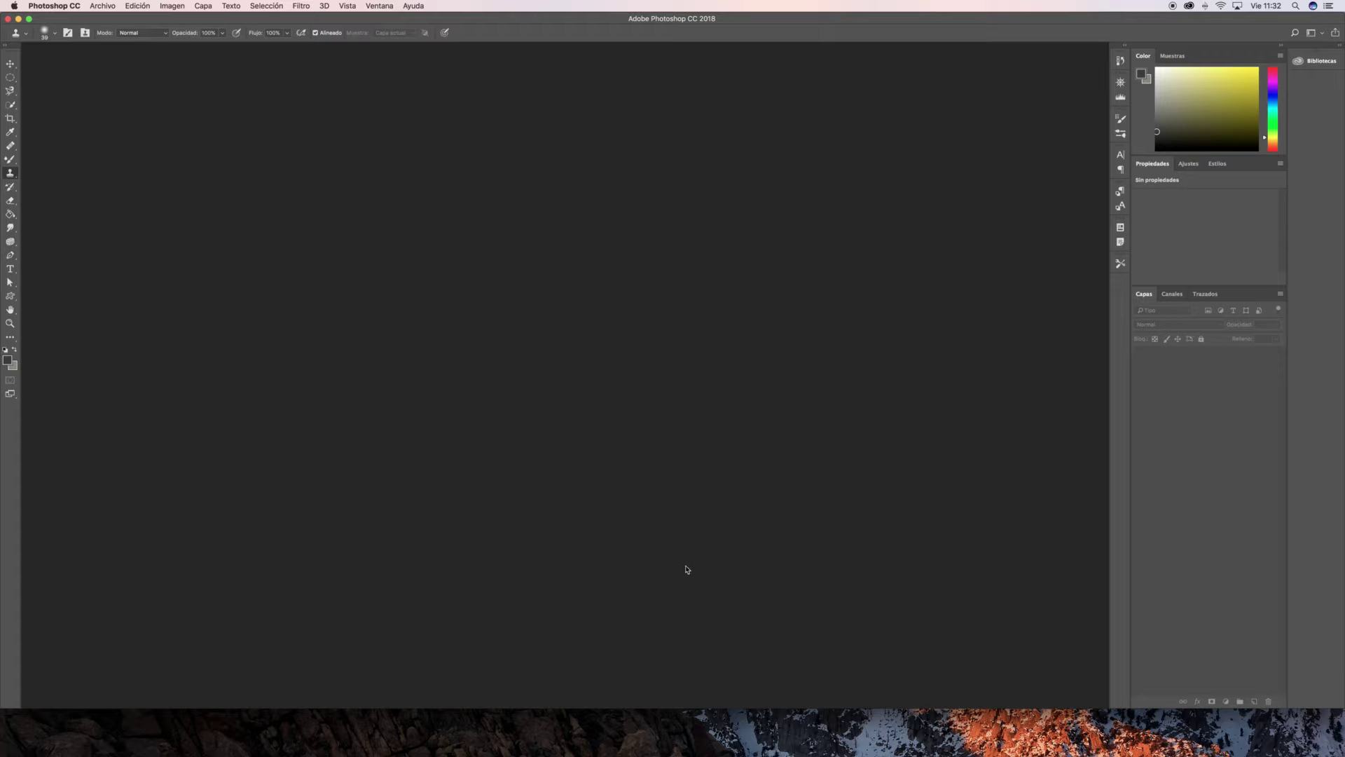
mouse_move(339, 745)
click(203, 725)
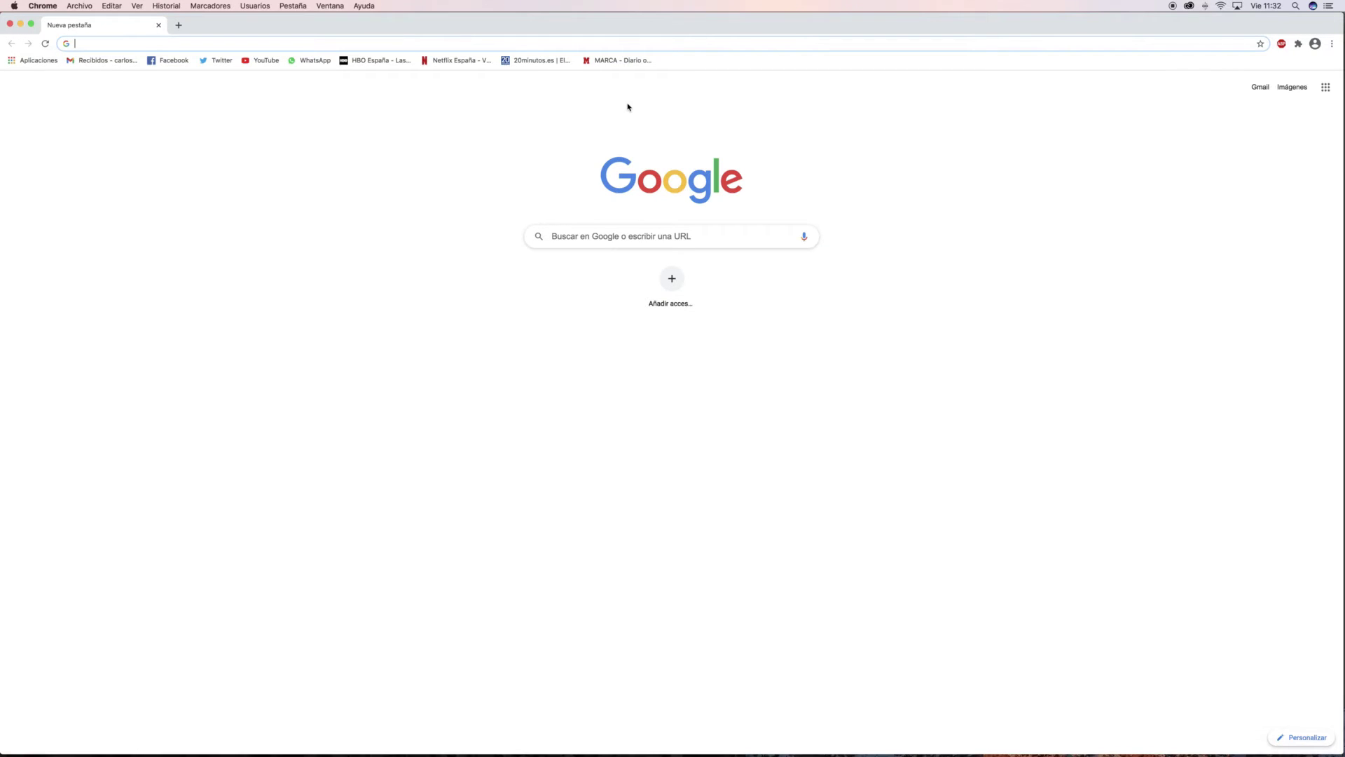
Search Google for "fotos con exceso de luz", accept the cookie notice and show the image results
click(573, 44)
text(FOTO)
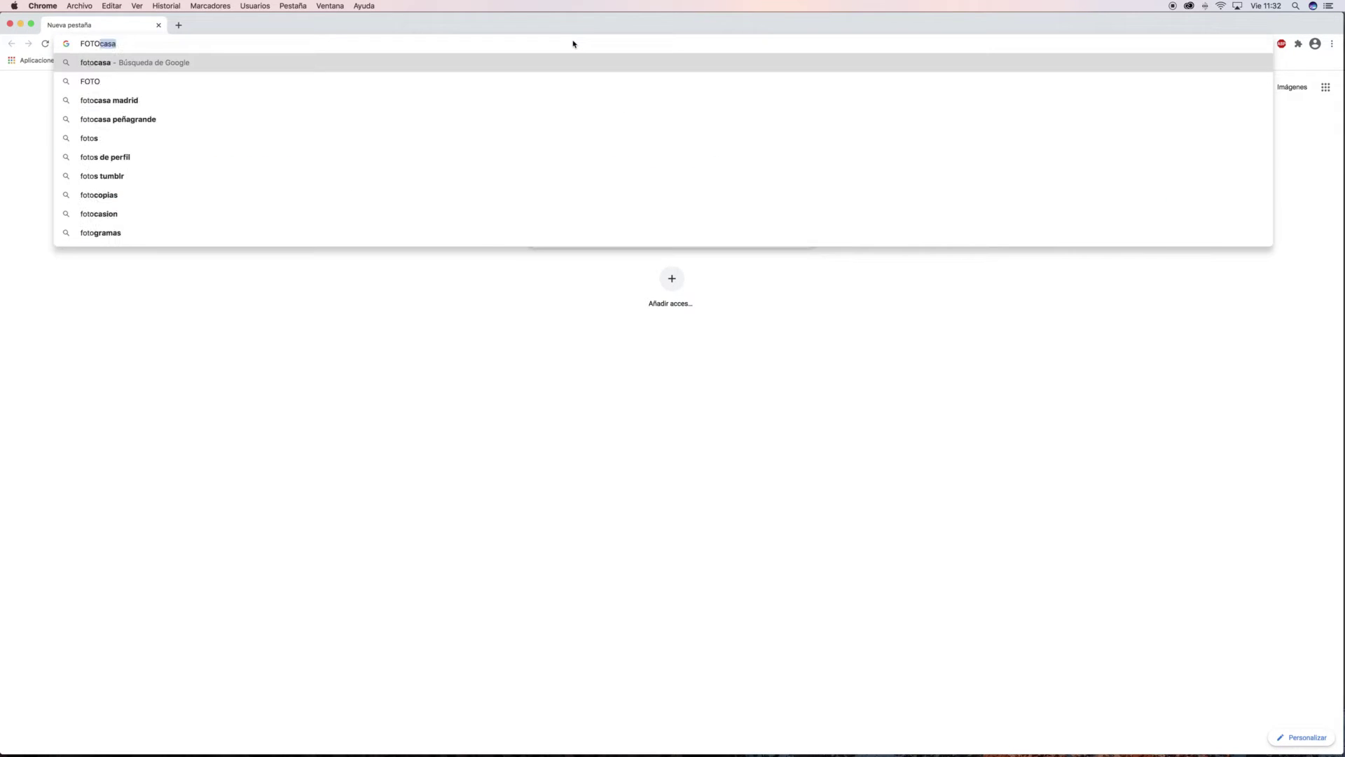
text(S CON ESCESO)
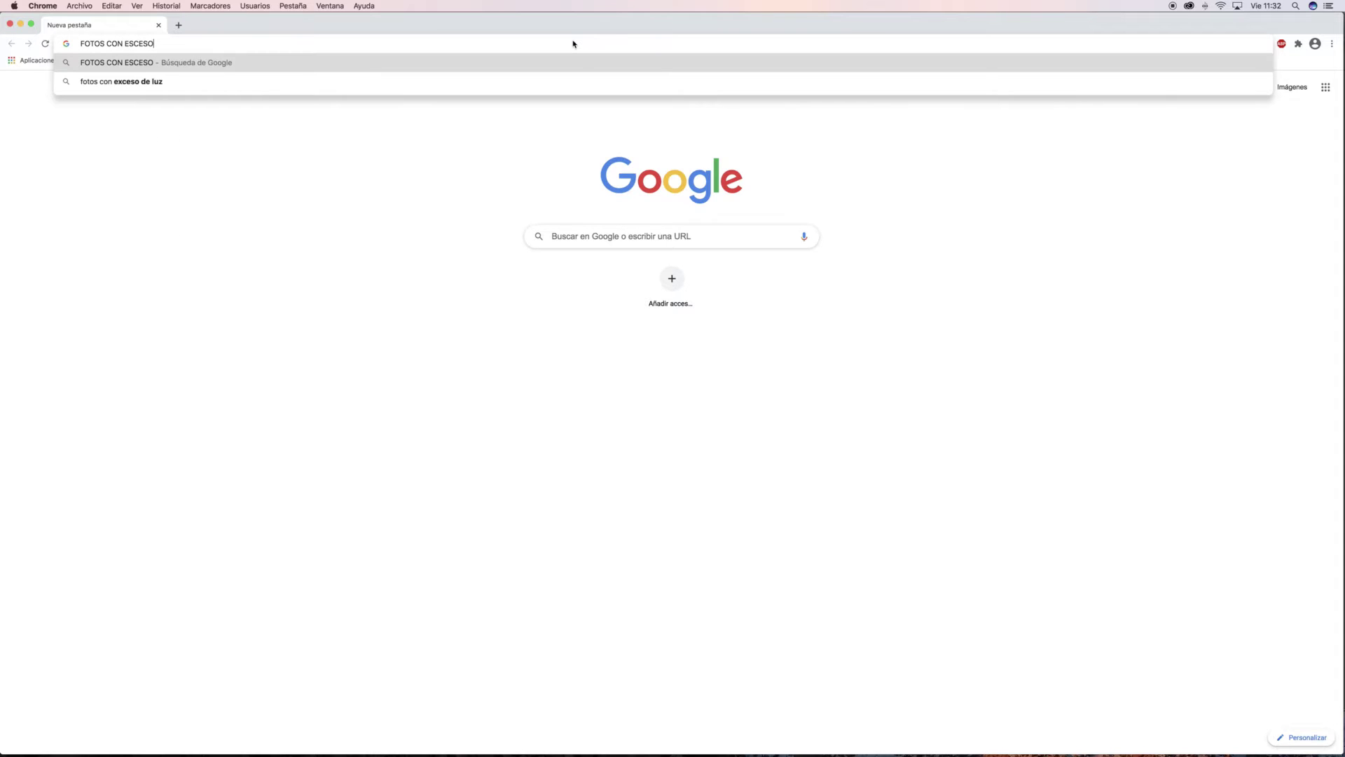
click(507, 89)
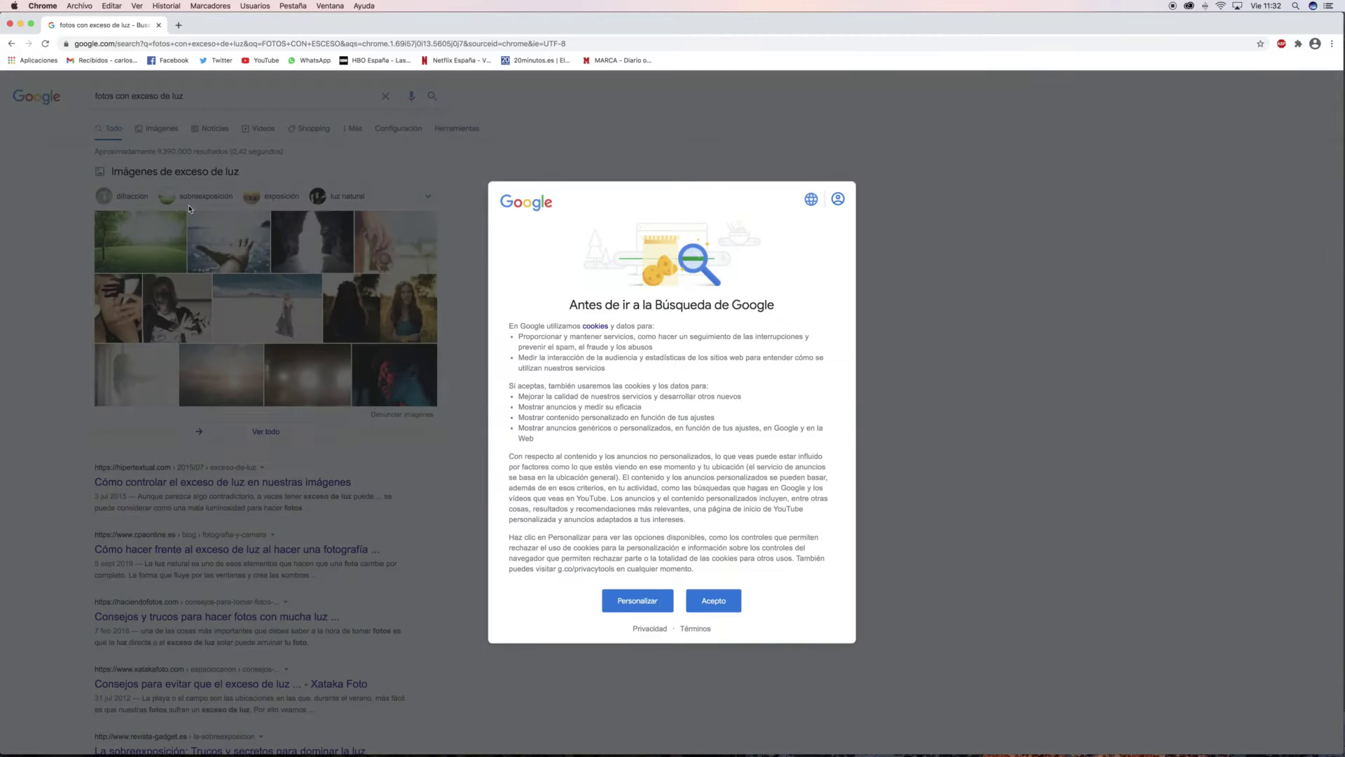
click(707, 604)
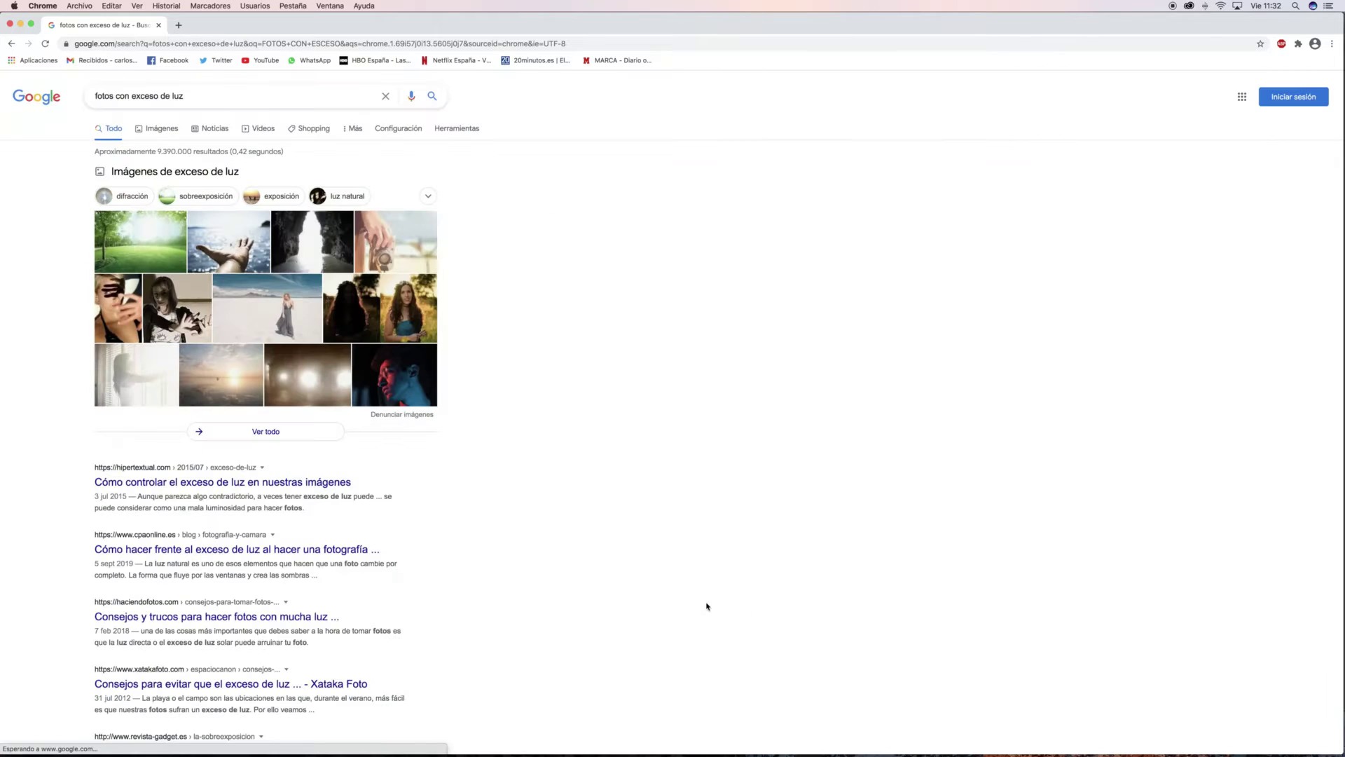
click(163, 132)
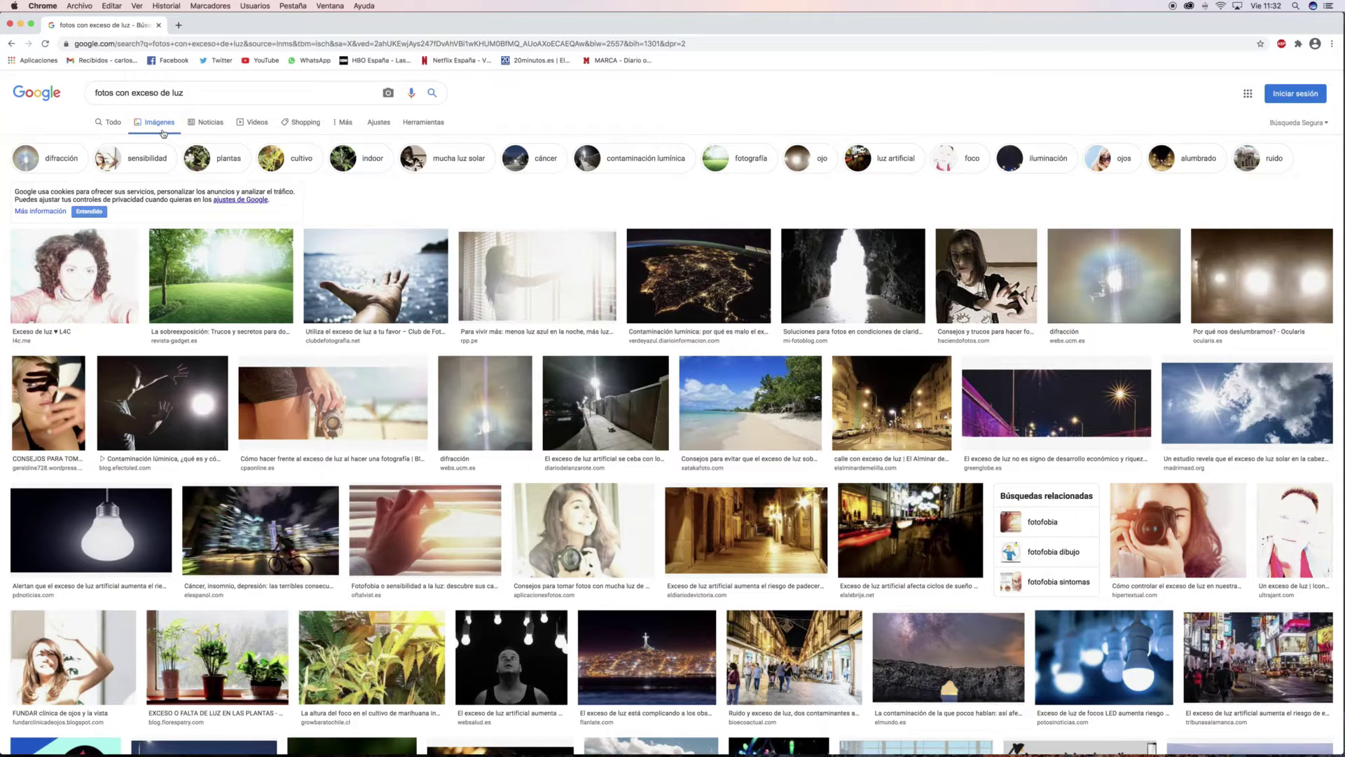
Save the first image result, the overexposed portrait of a curly-haired woman, to Escritorio as the JPEG "descarga"
click(89, 267)
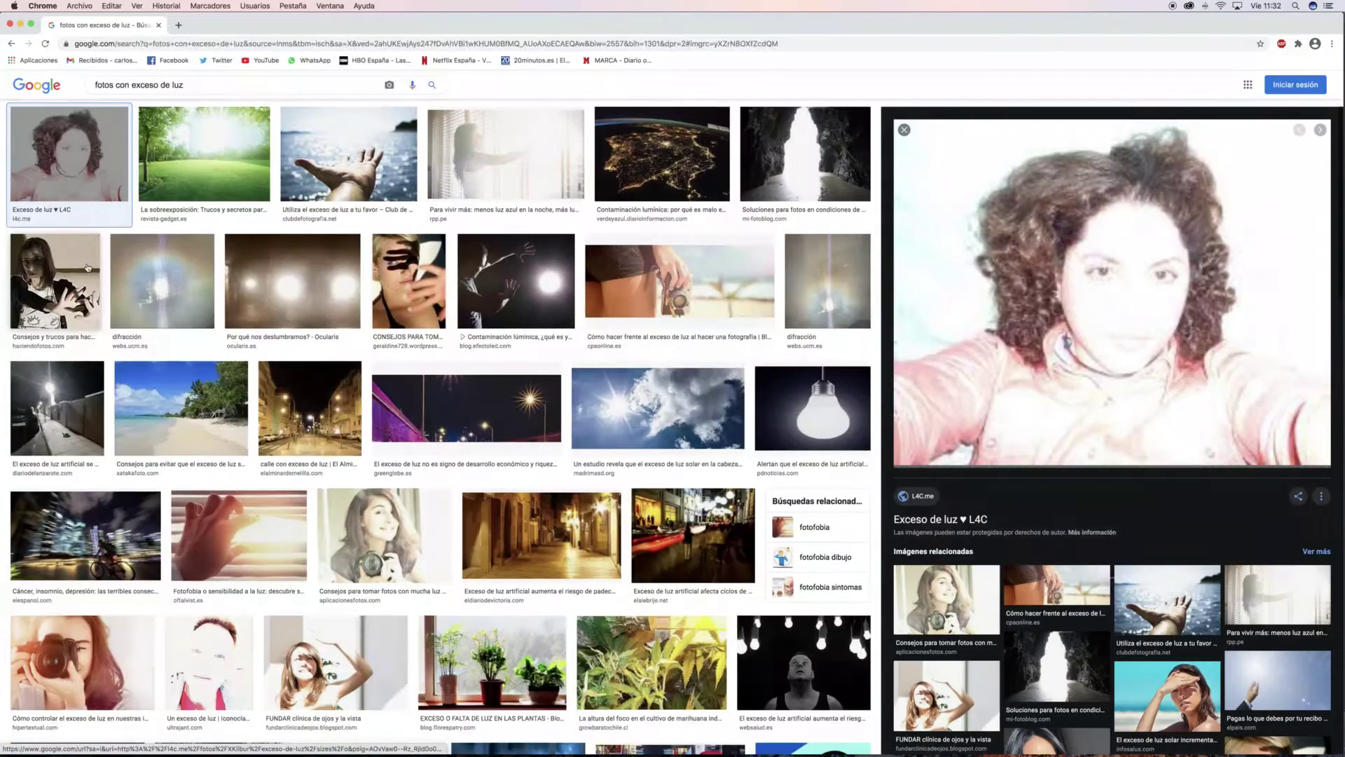
right_click(1069, 290)
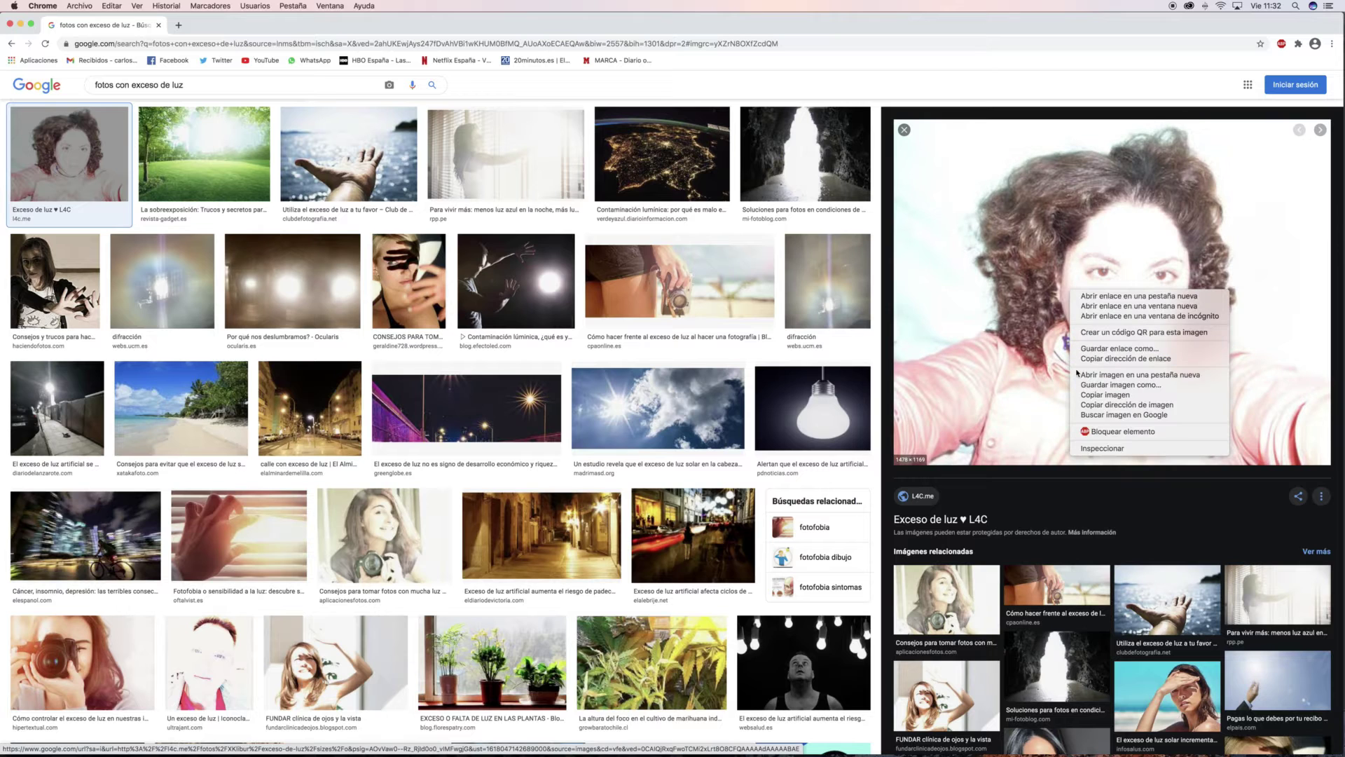
click(1109, 384)
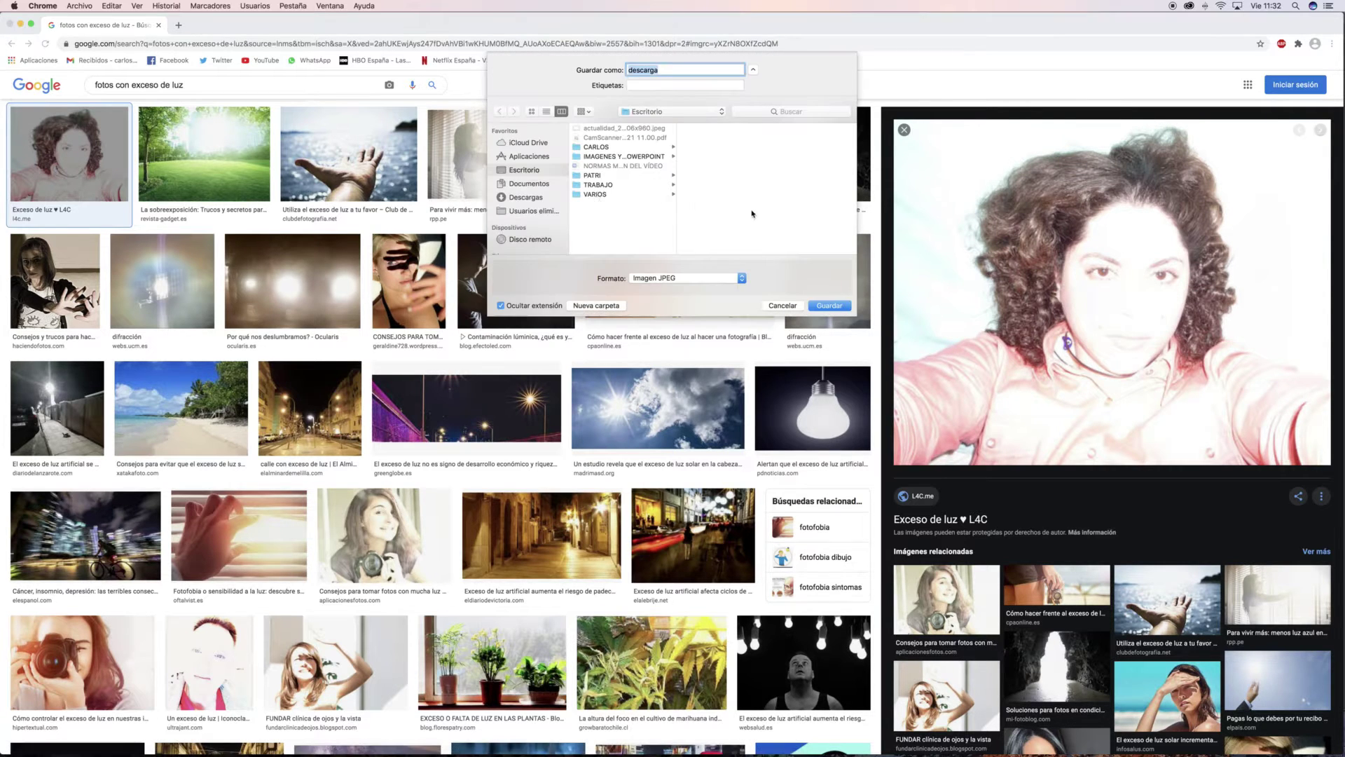
click(828, 307)
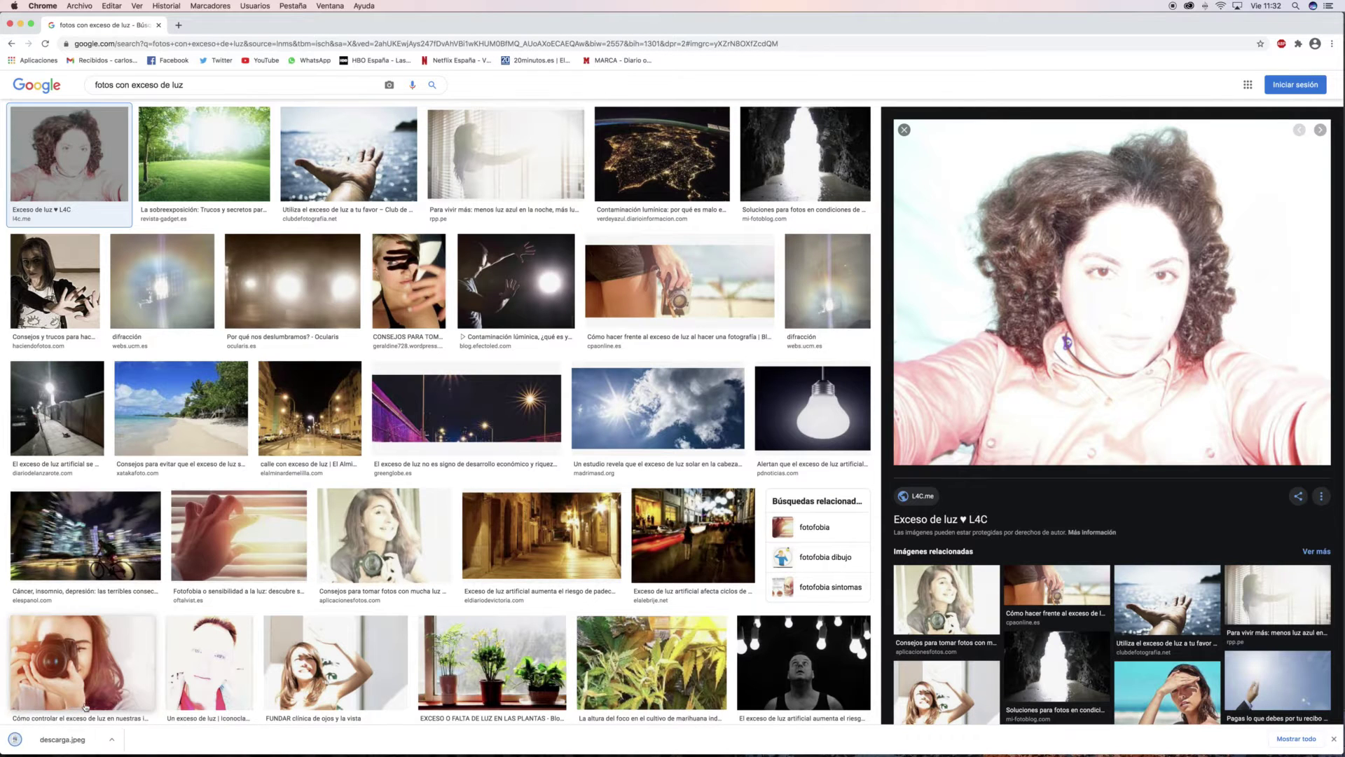
Switch to Photoshop and open descarga.jpeg from Escritorio, leaving its missing color profile unmodified
click(477, 715)
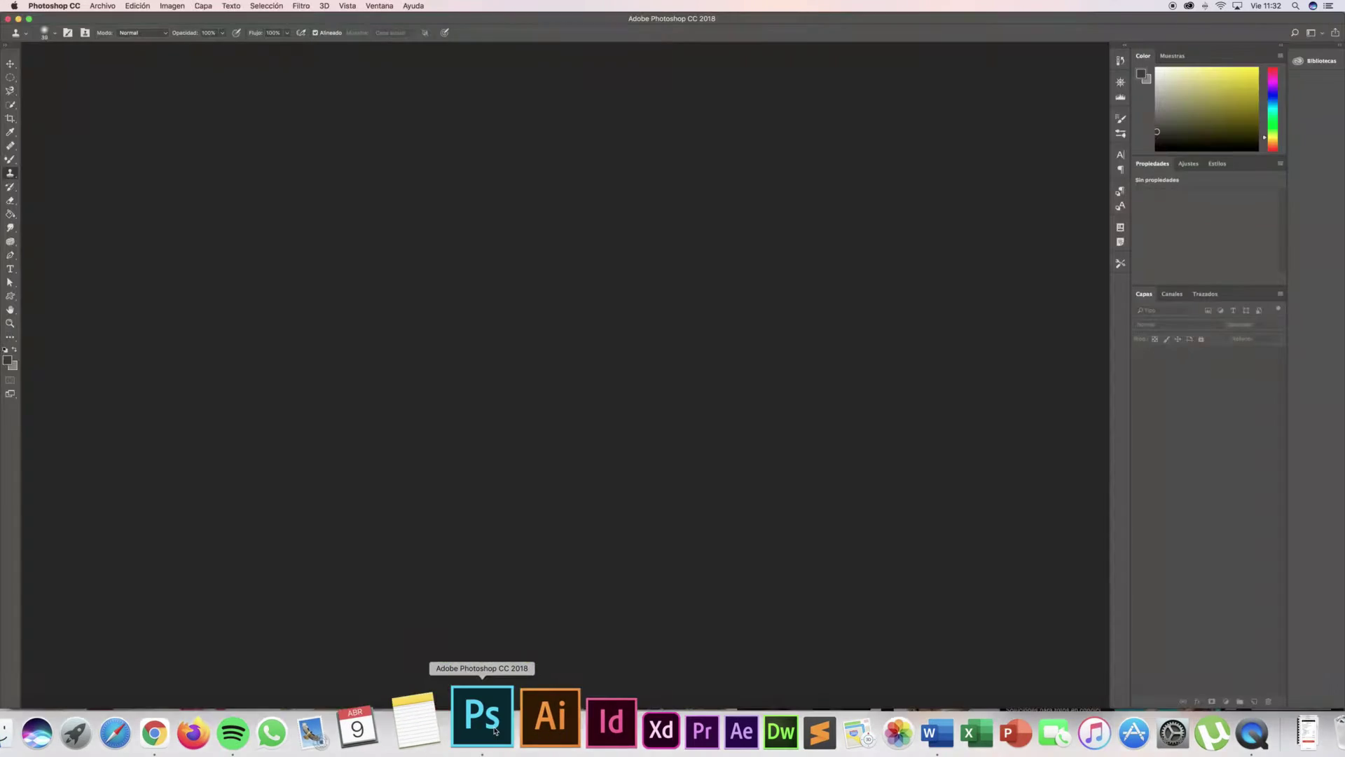
click(105, 5)
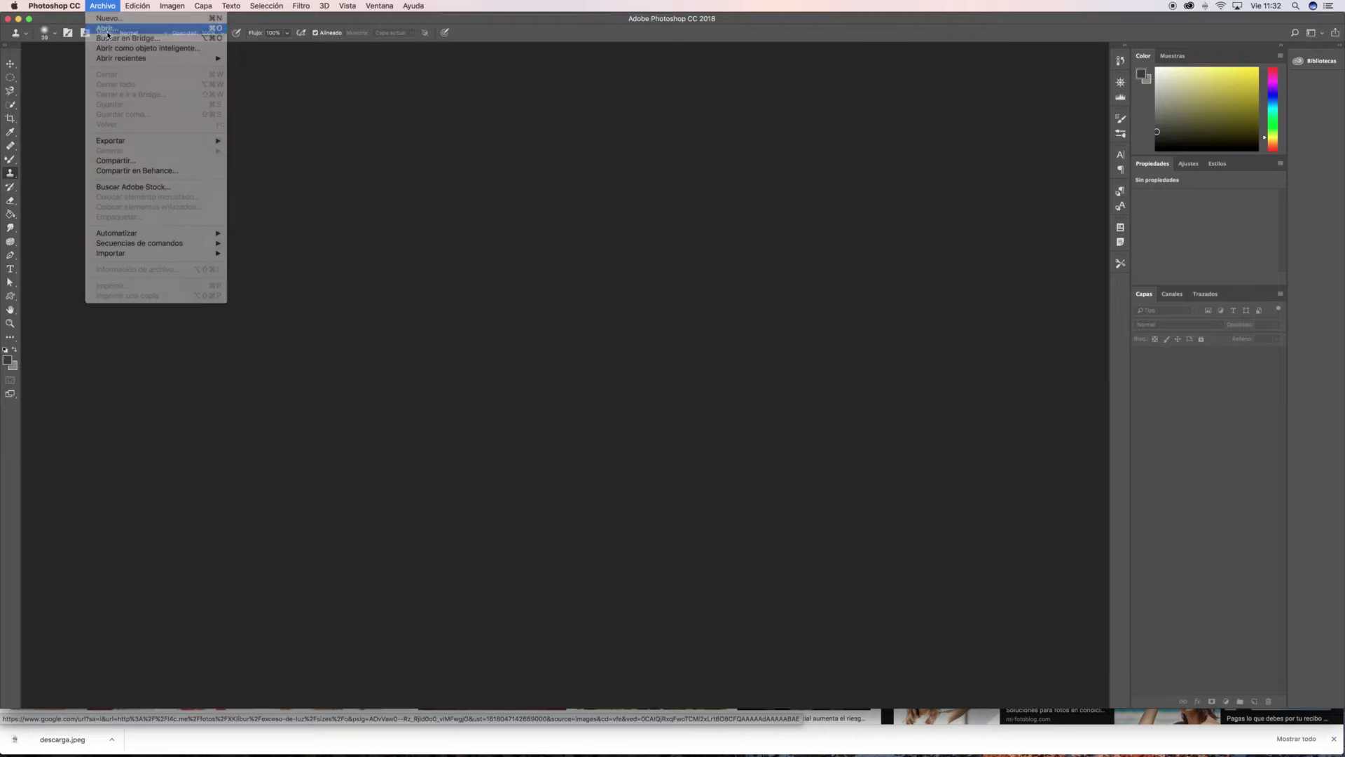
click(108, 33)
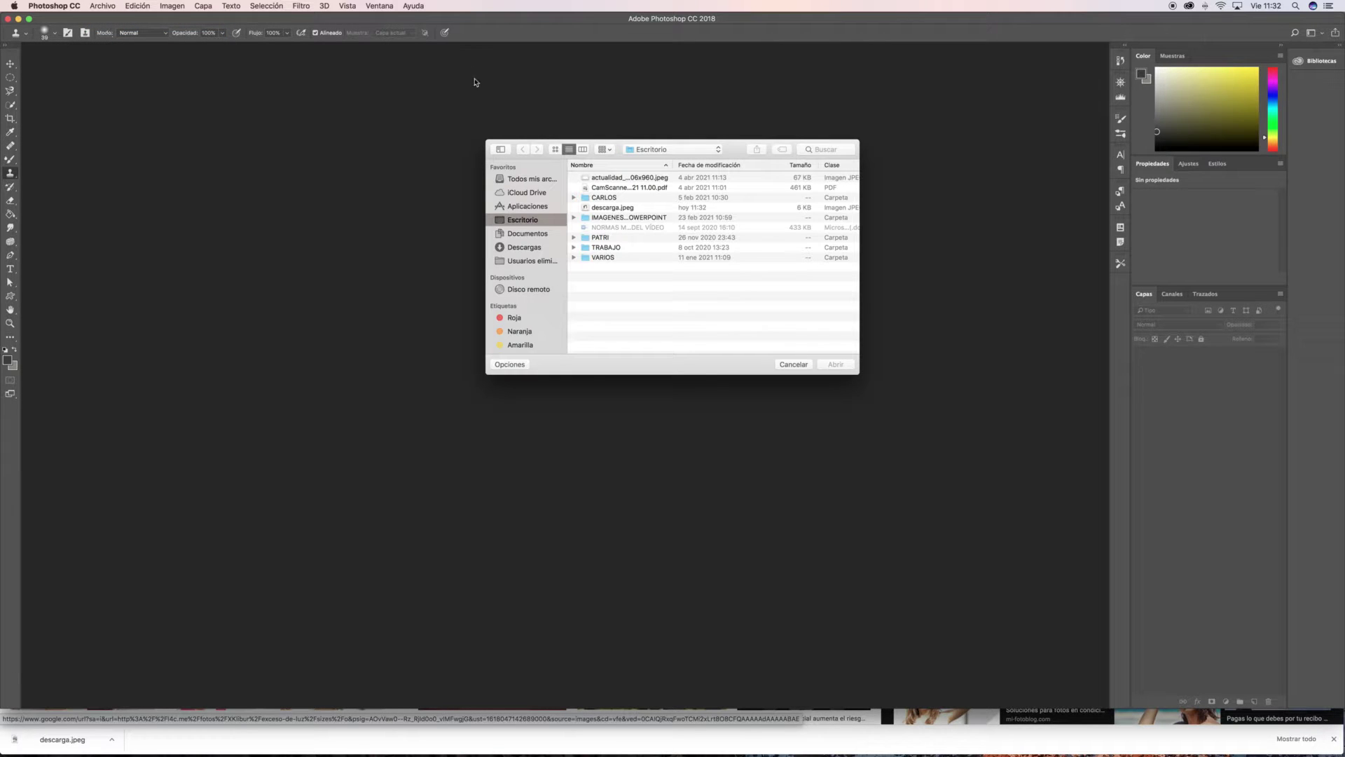
click(606, 208)
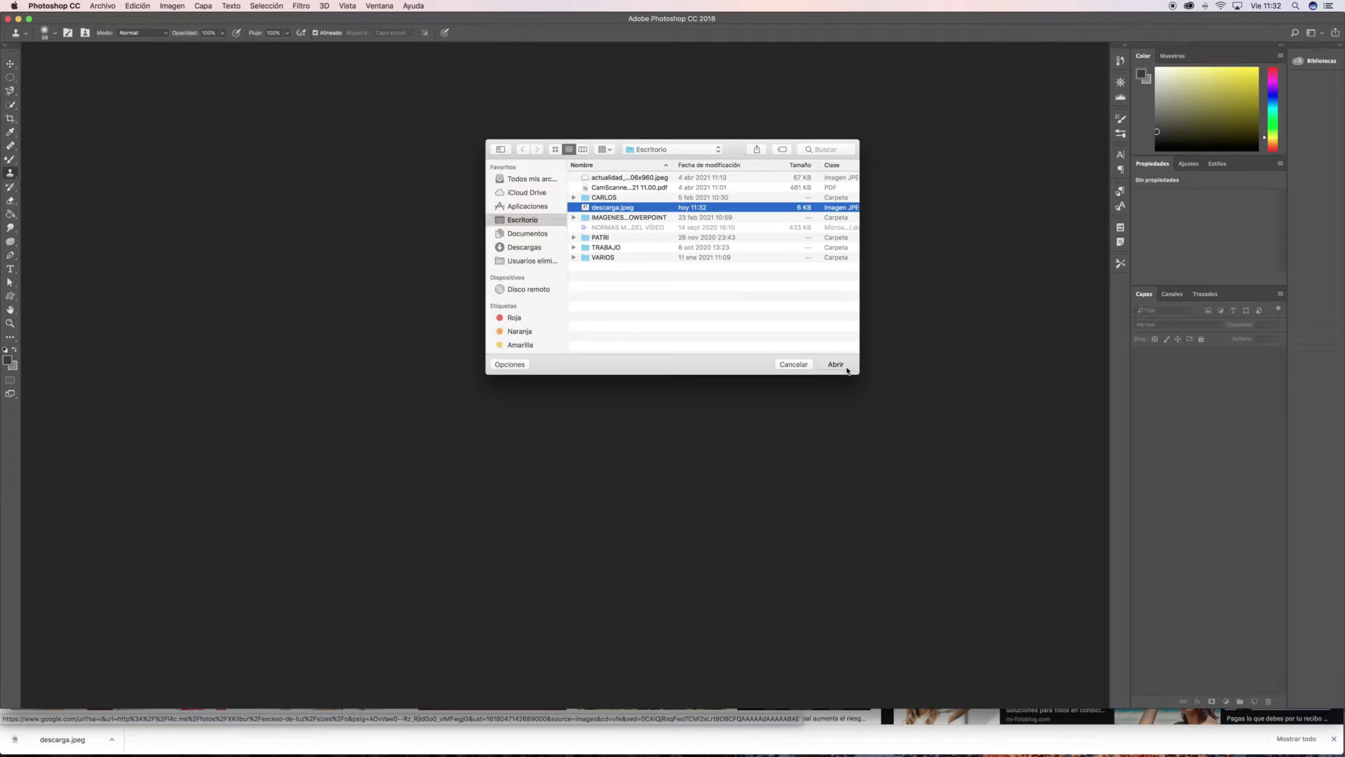
click(846, 369)
click(789, 400)
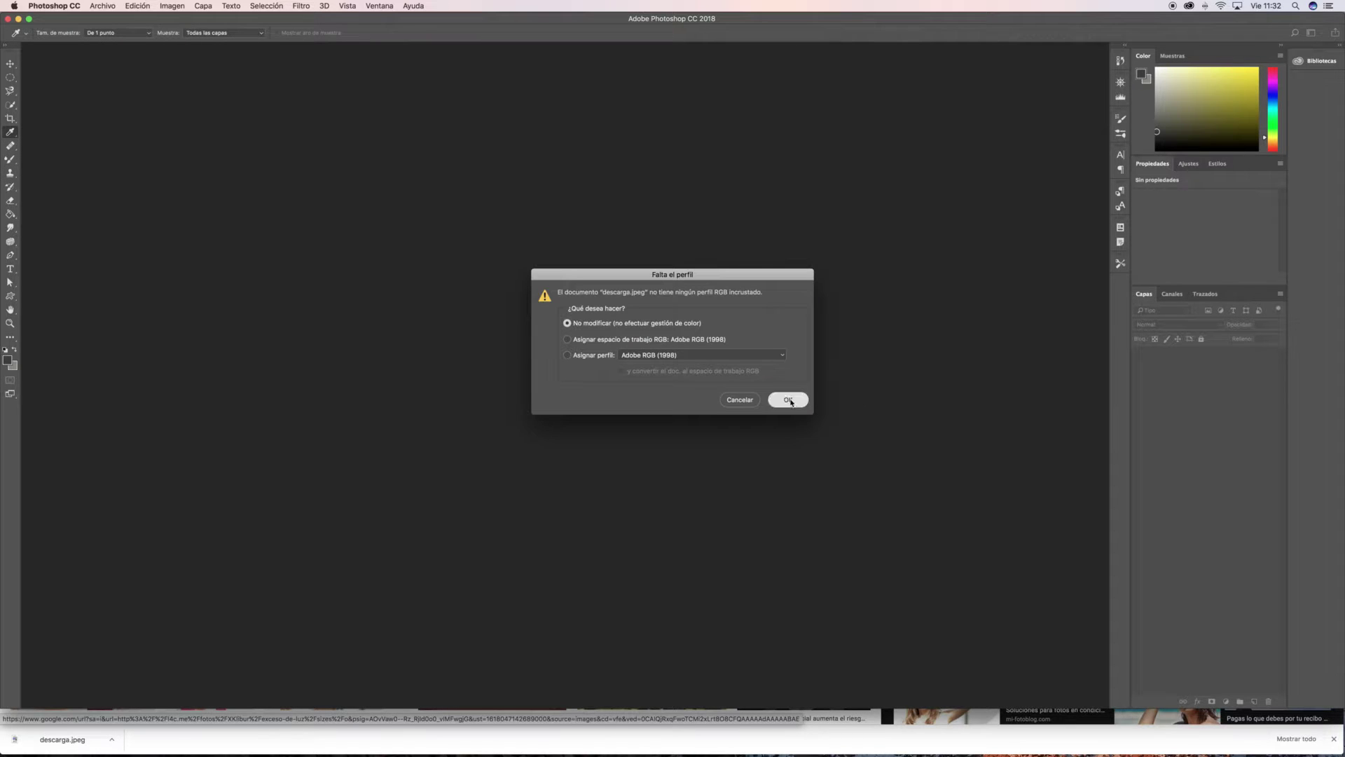
Examine the overexposed face and background of the portrait at different magnifications, ending at 500%
key(s)
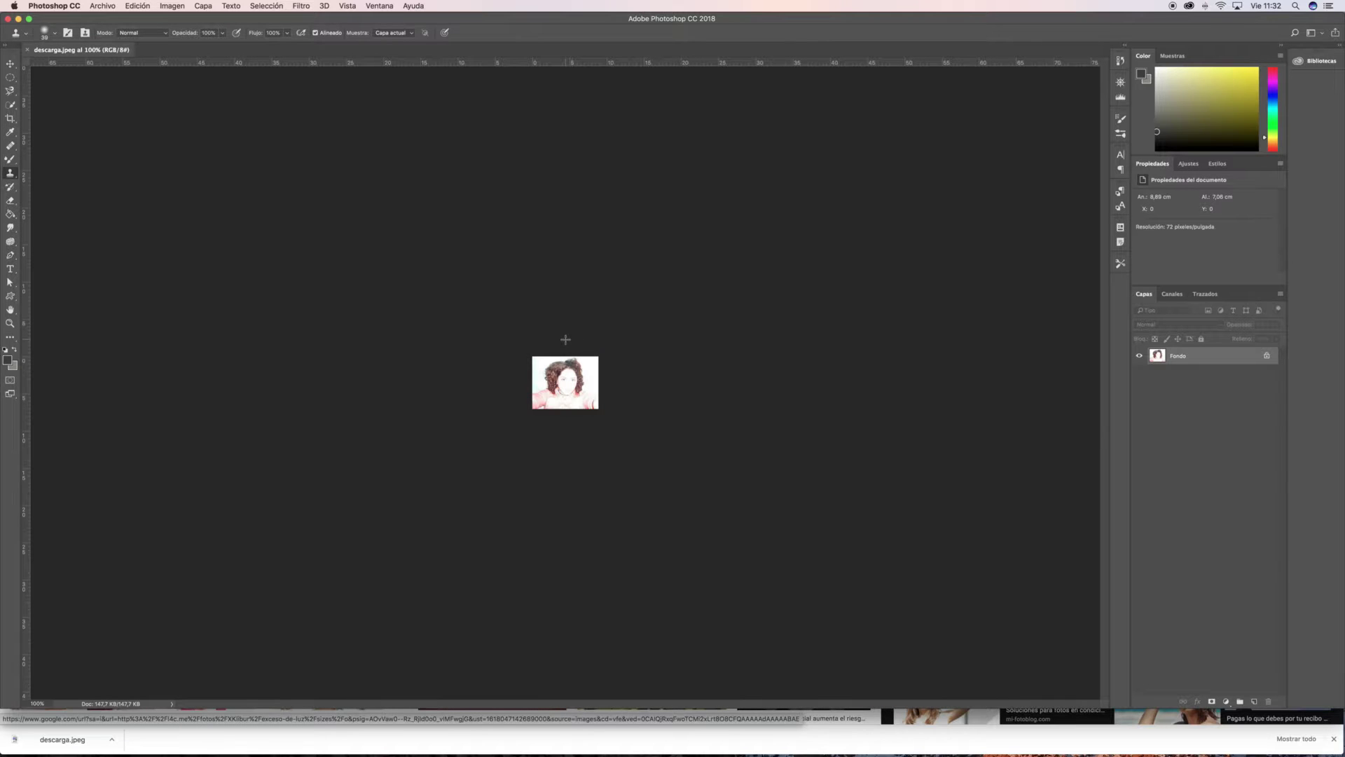
key(z)
click(577, 397)
click(576, 397)
click(576, 397)
click(577, 397)
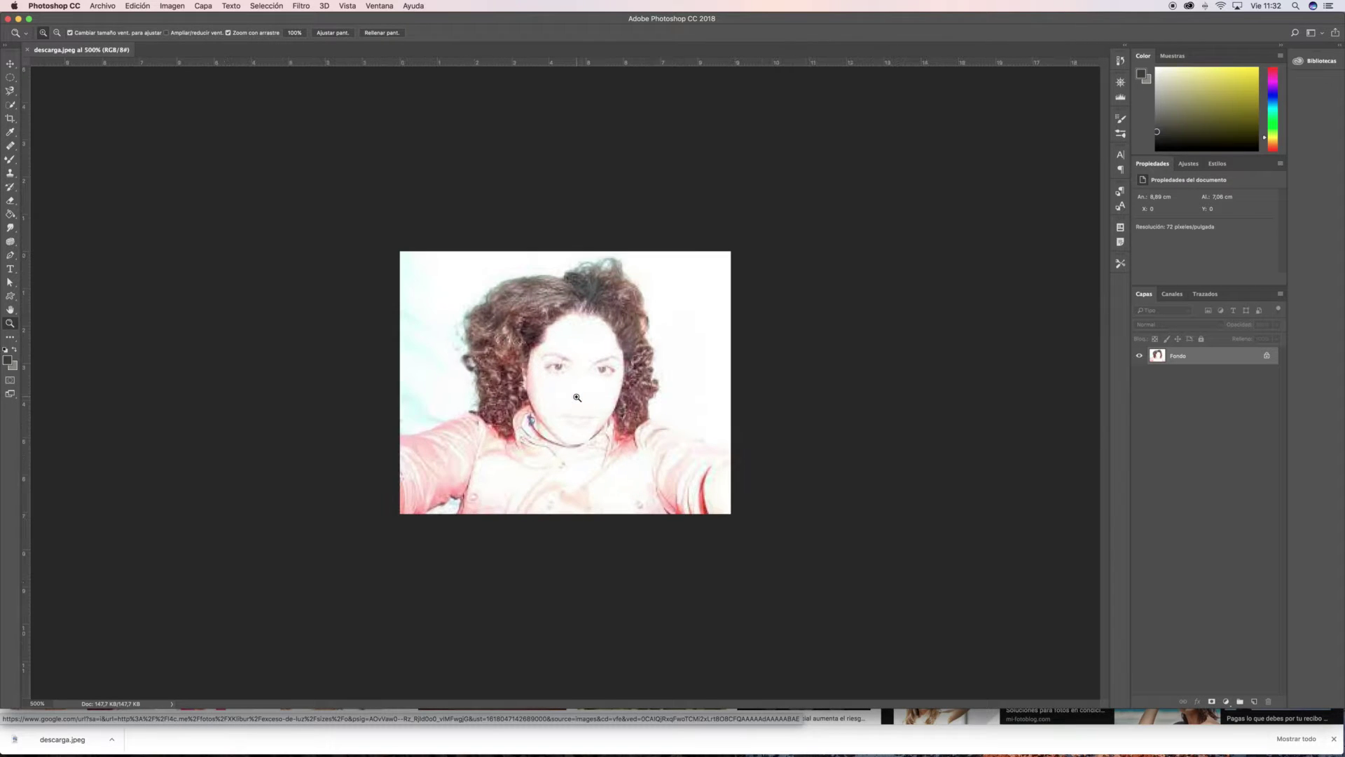
click(577, 398)
key(s)
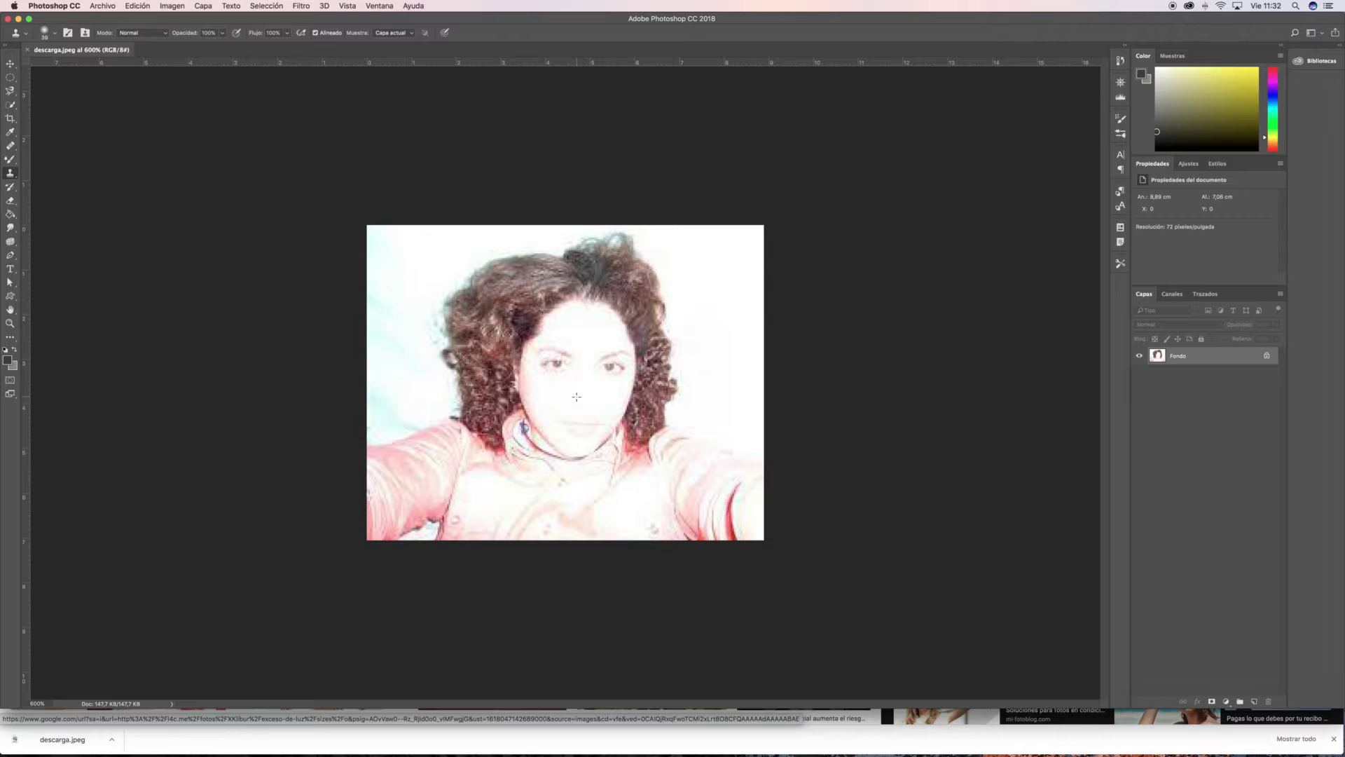
key(z)
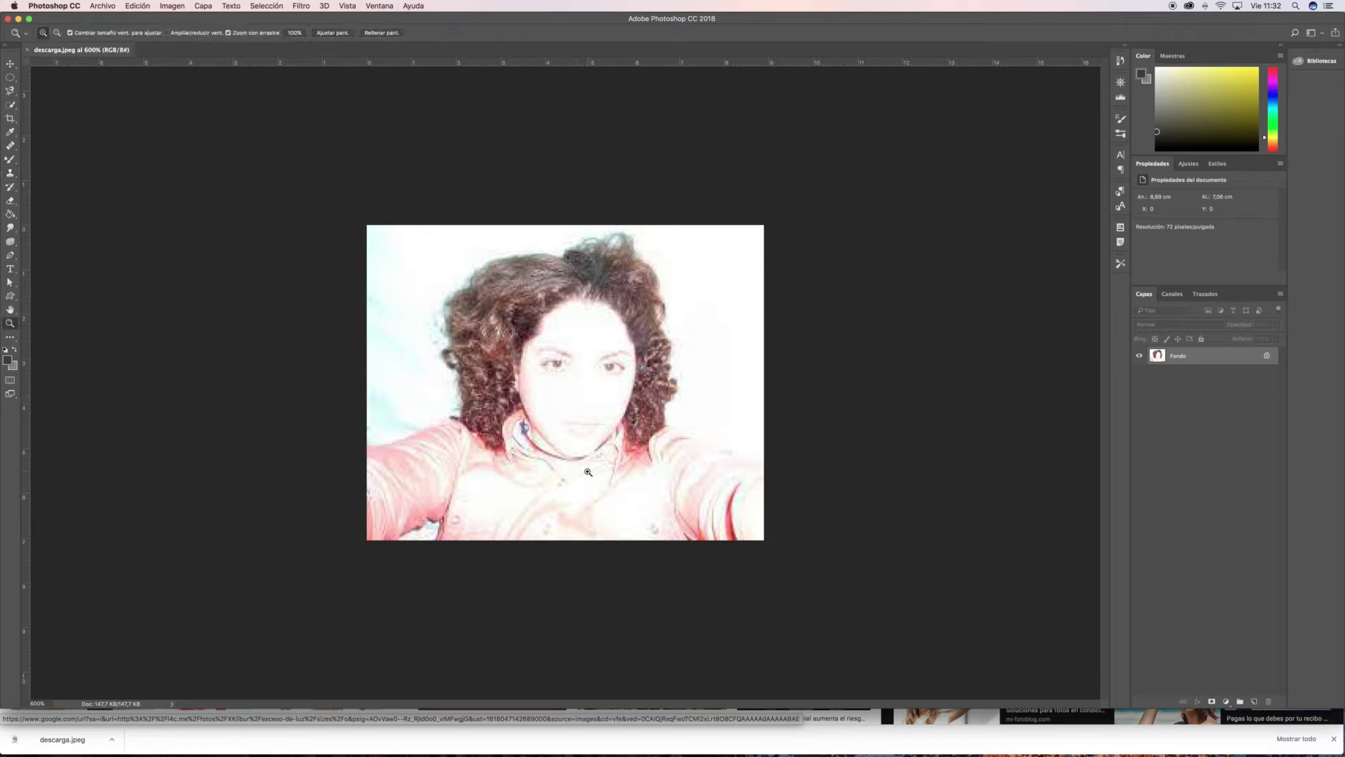
click(588, 472)
click(588, 472)
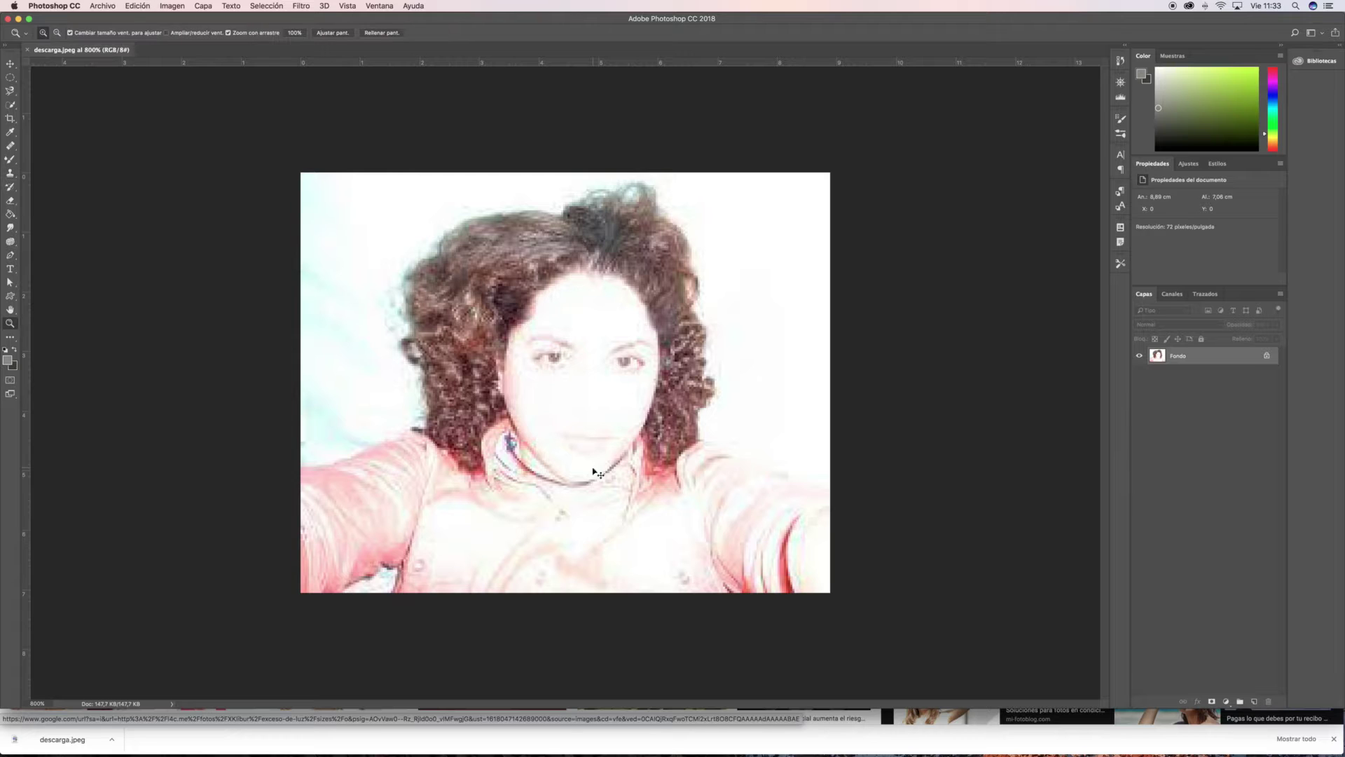
key(alt)
alt+click(596, 468)
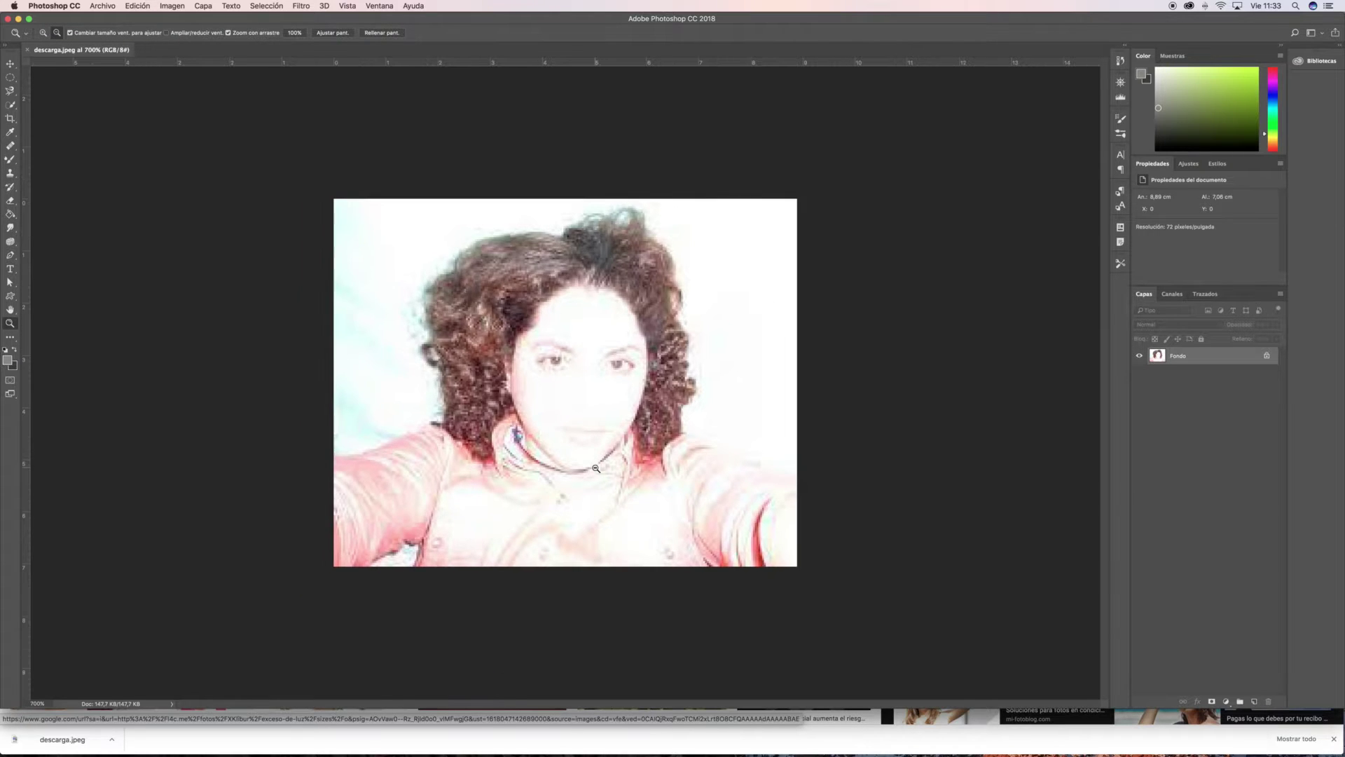
alt+click(596, 468)
alt+click(596, 468)
alt+click(595, 468)
alt+click(596, 468)
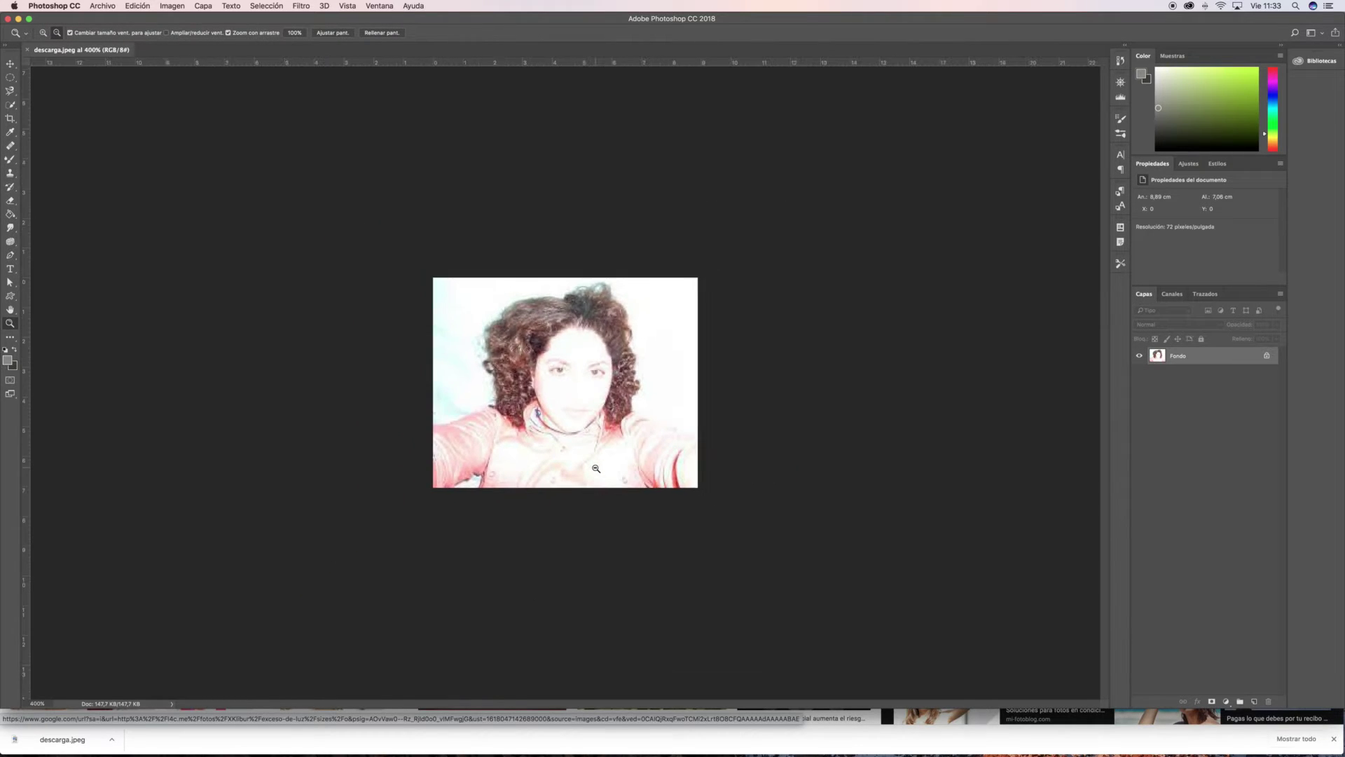
key(s)
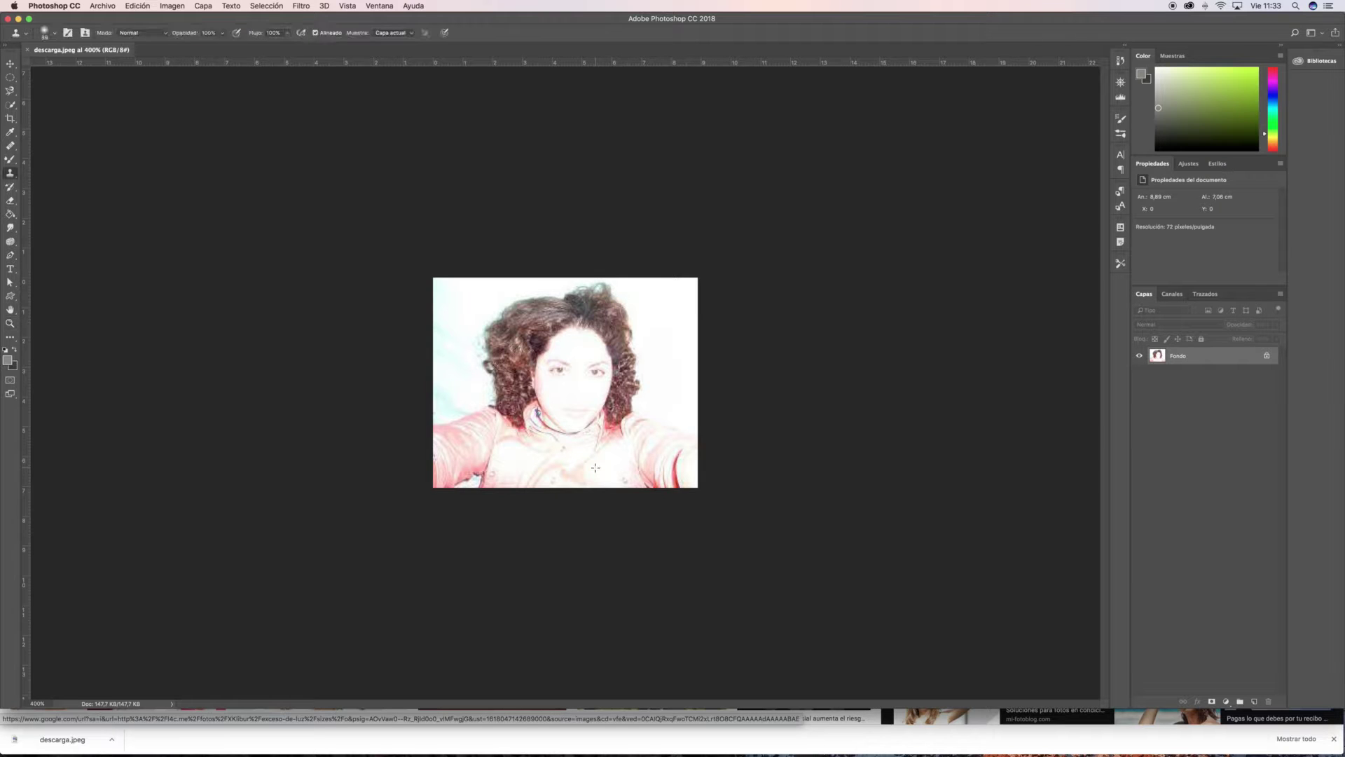
key(super+plus)
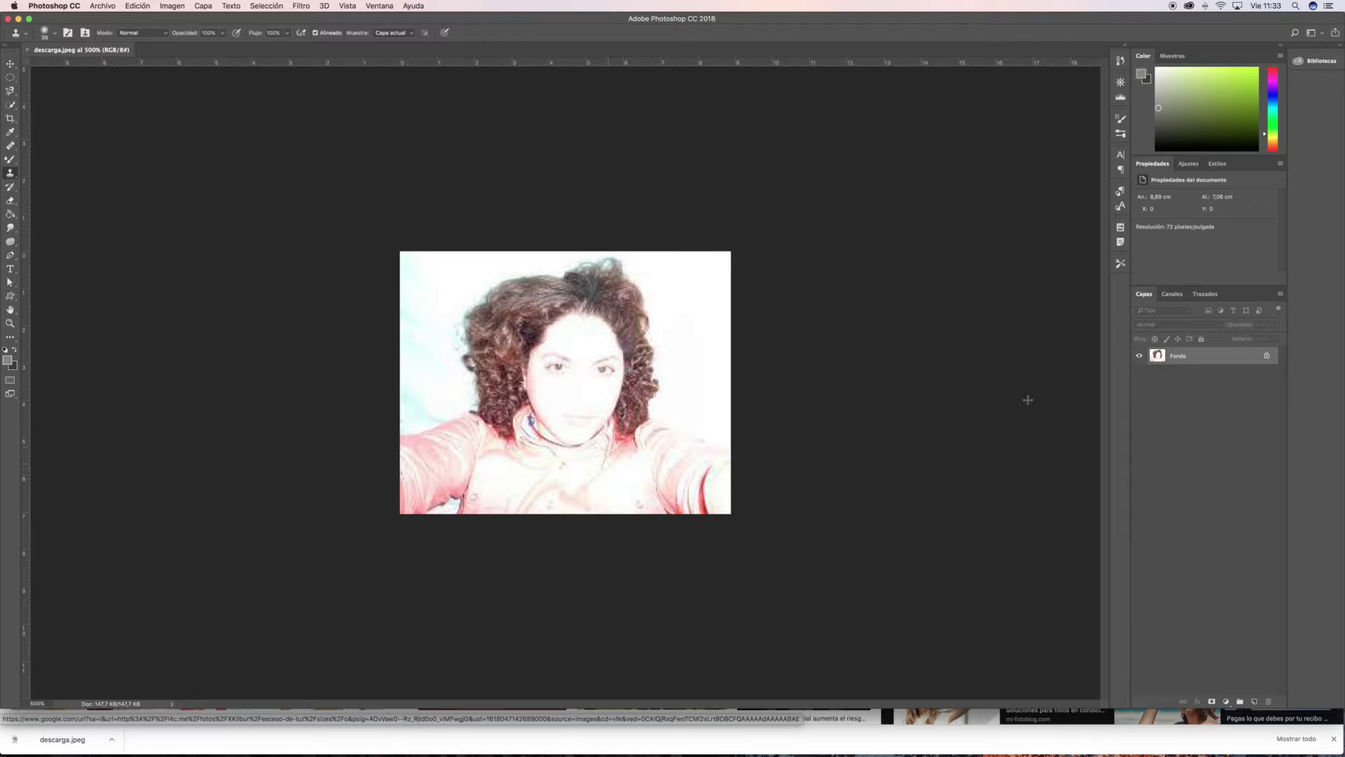
Convert the locked background into a regular layer and apply the full lock to it
click(1266, 357)
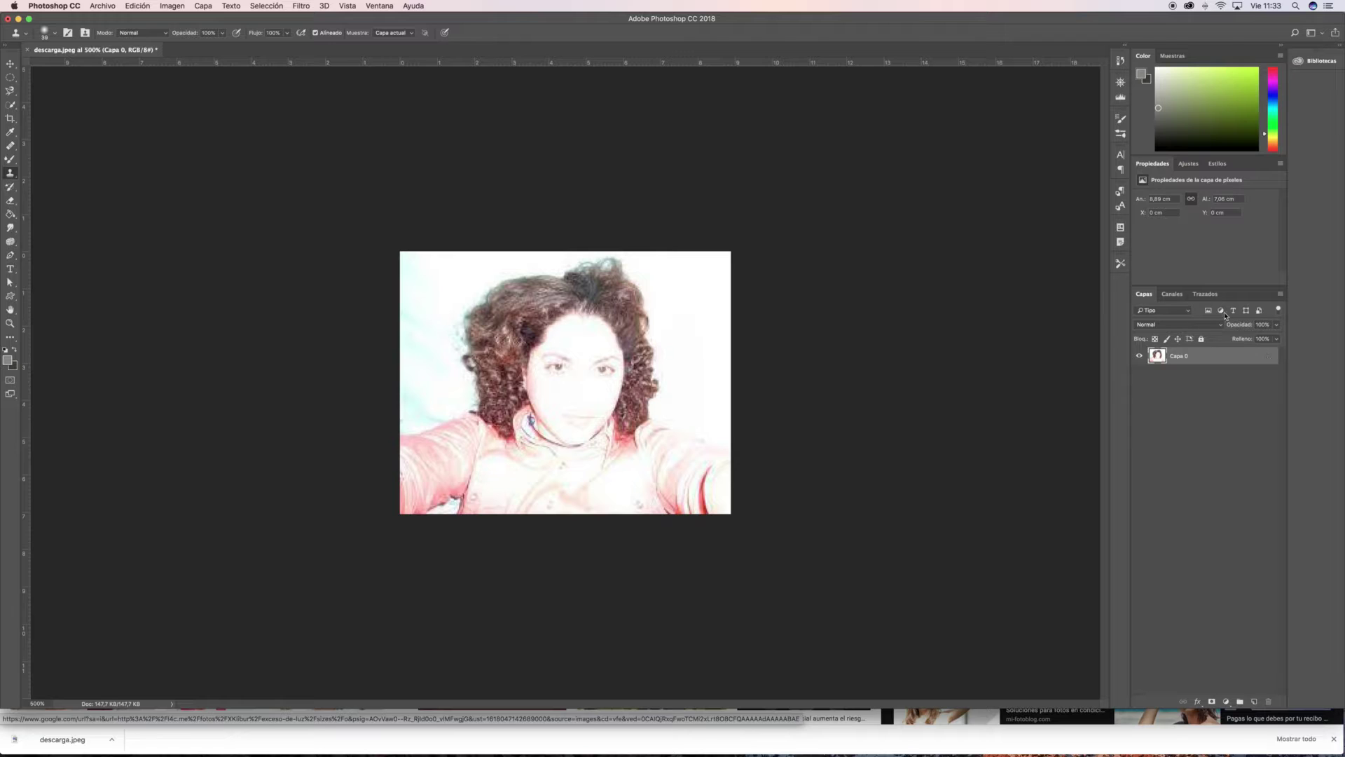
click(1201, 339)
right_click(1207, 364)
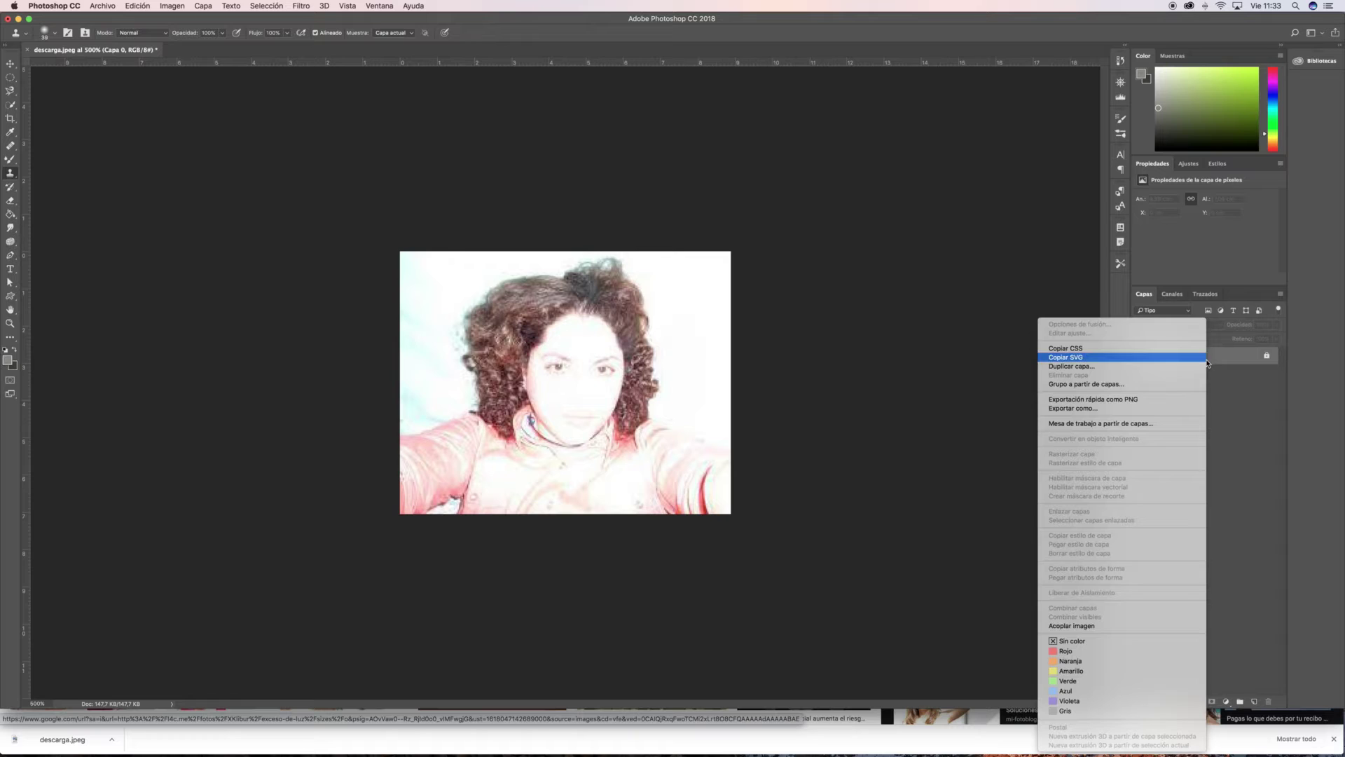
click(1218, 413)
Duplicate the portrait layer within descarga.jpeg and unlock the copy
right_click(1208, 361)
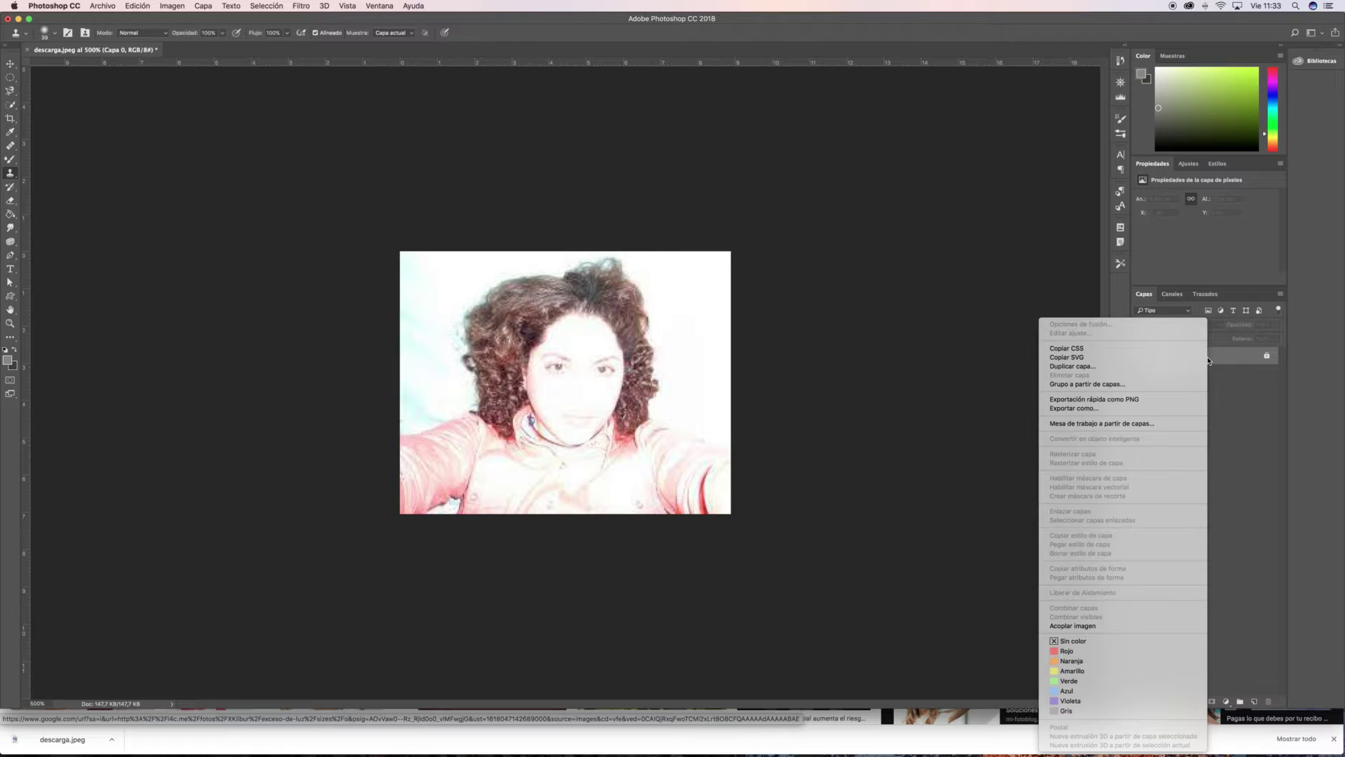
click(1129, 366)
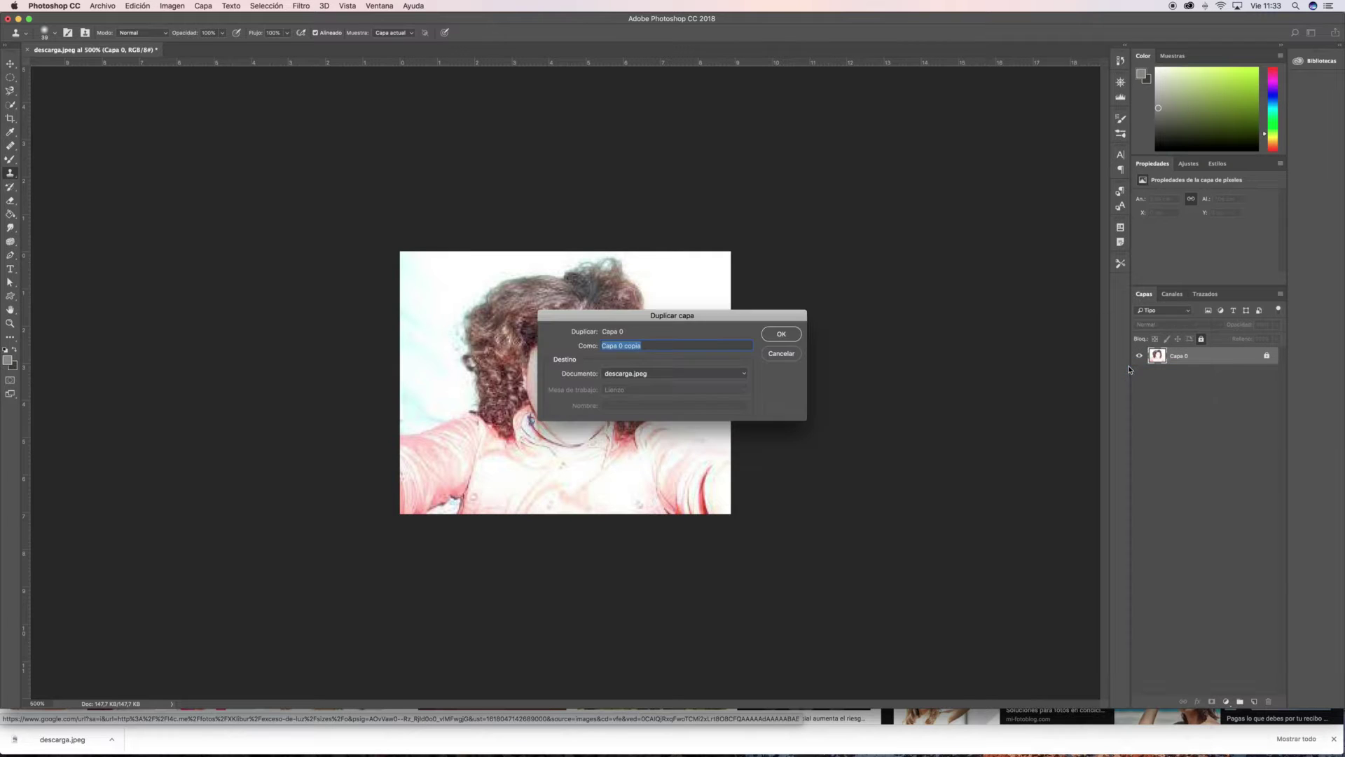
click(780, 334)
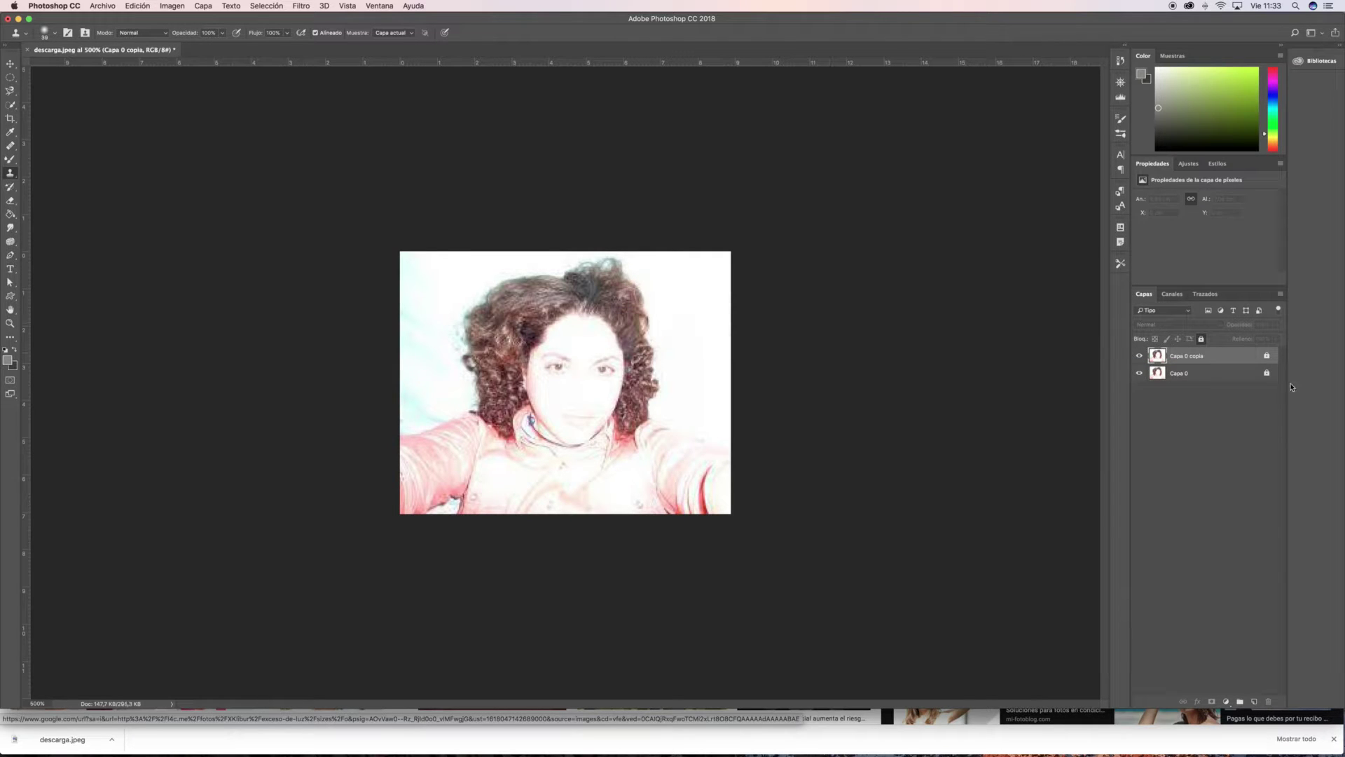
click(1266, 359)
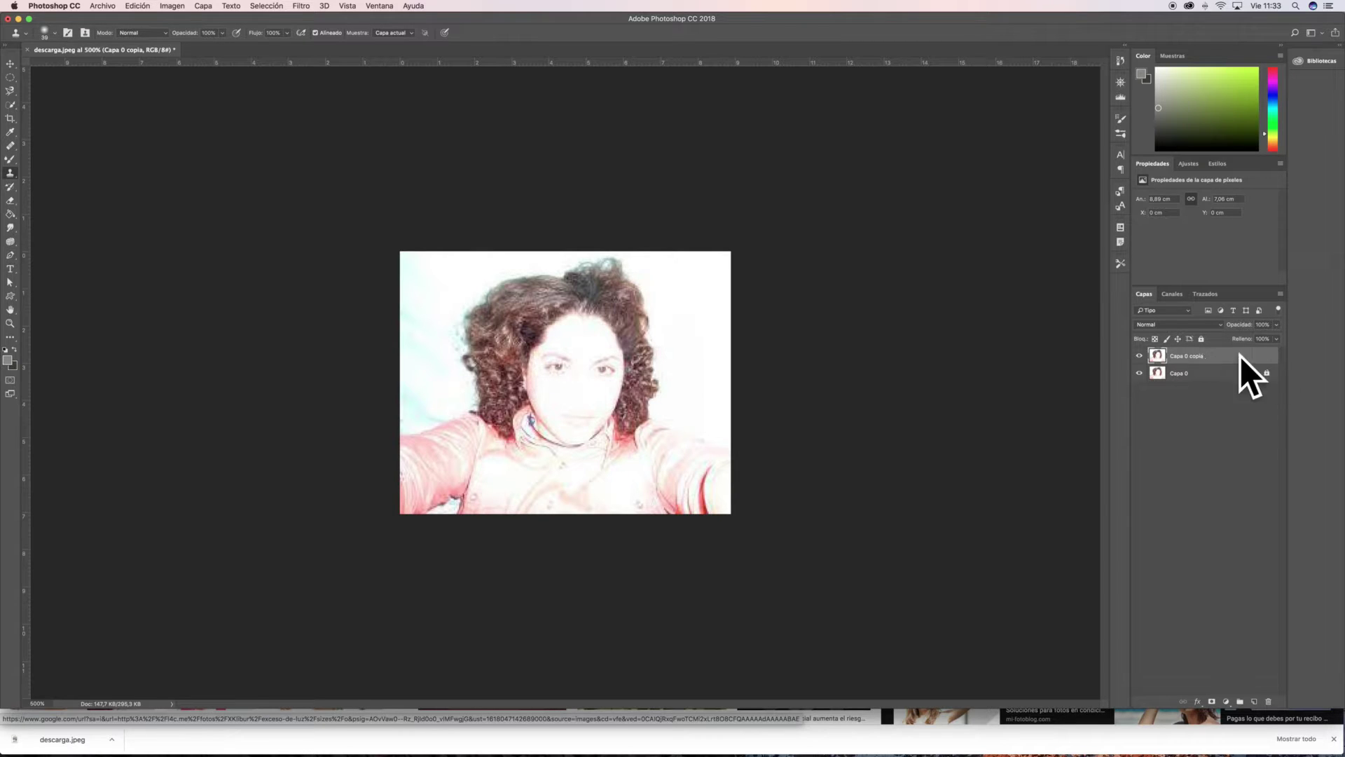
Add a Brightness/Contrast adjustment above the portrait copy, lowering the brightness and raising the contrast to 28
click(1208, 382)
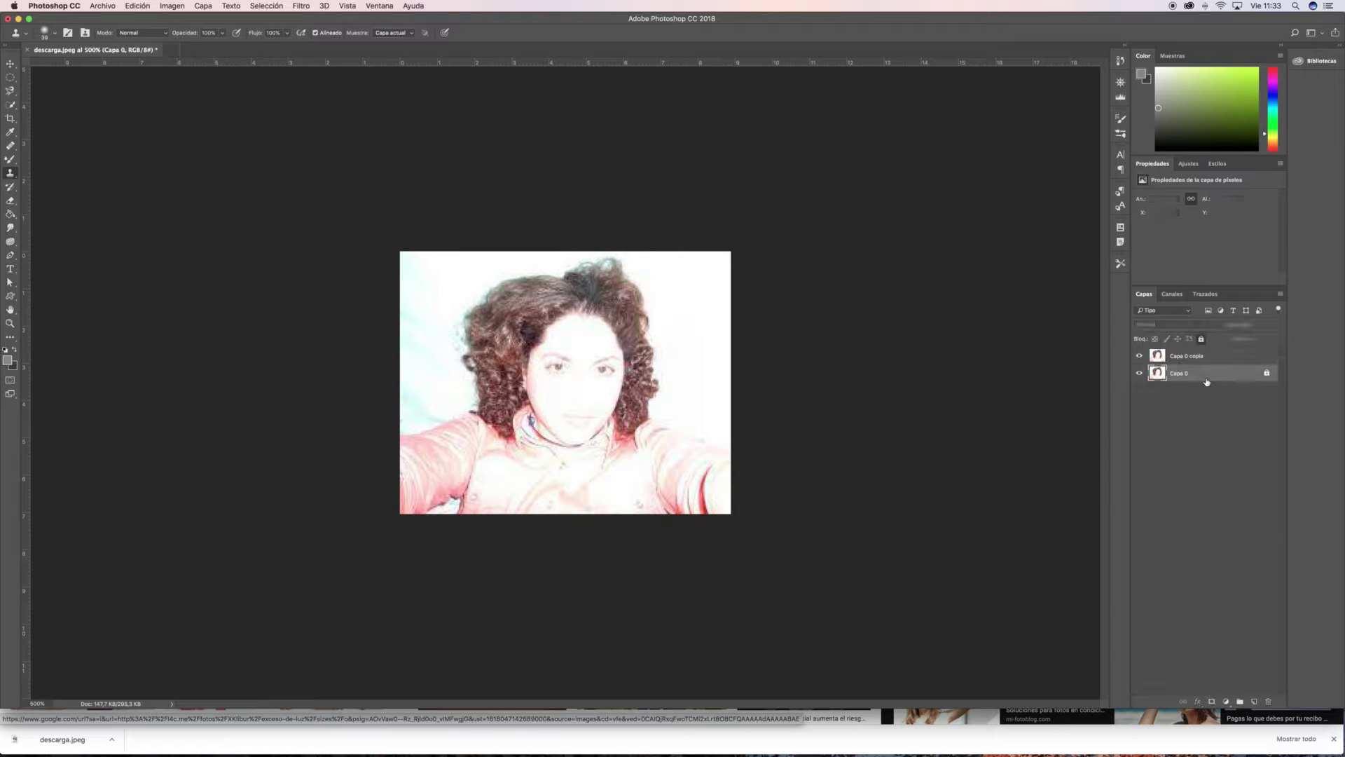
click(1203, 356)
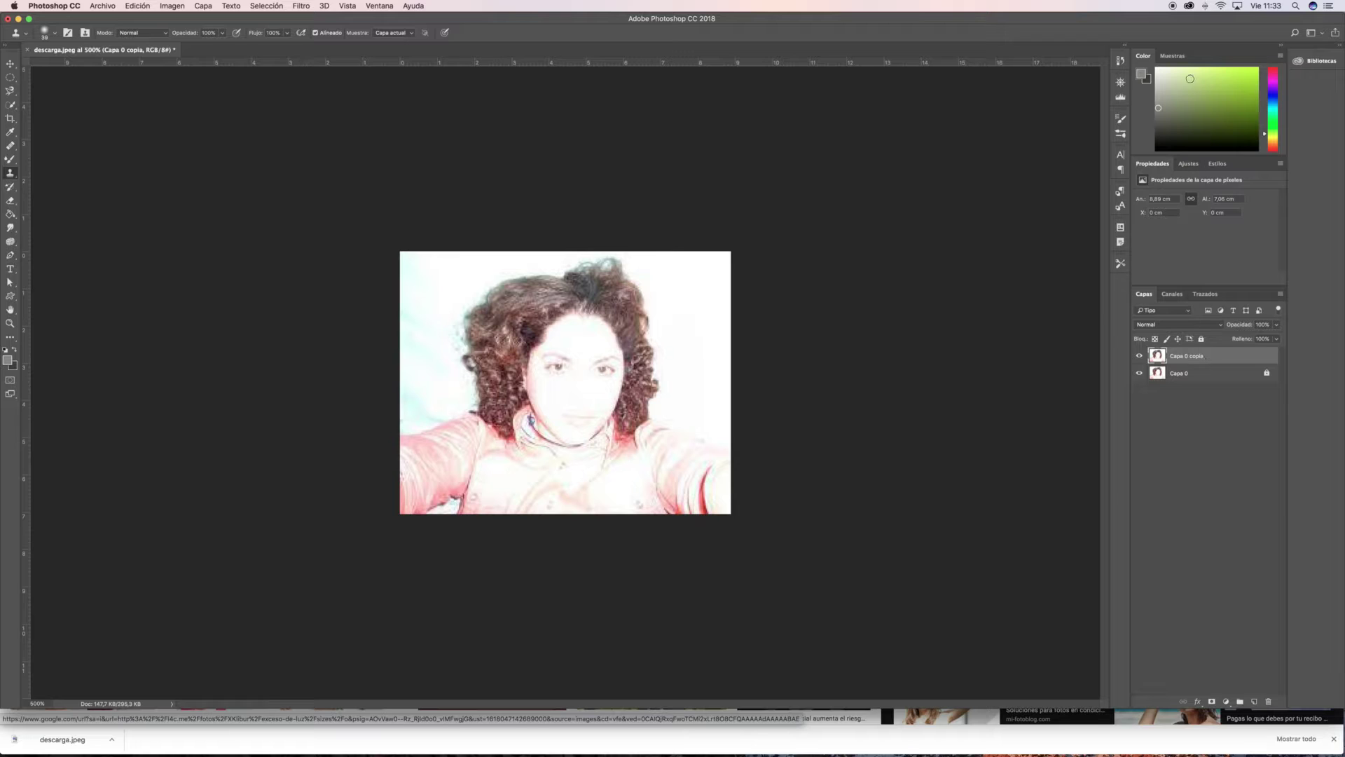
click(1217, 164)
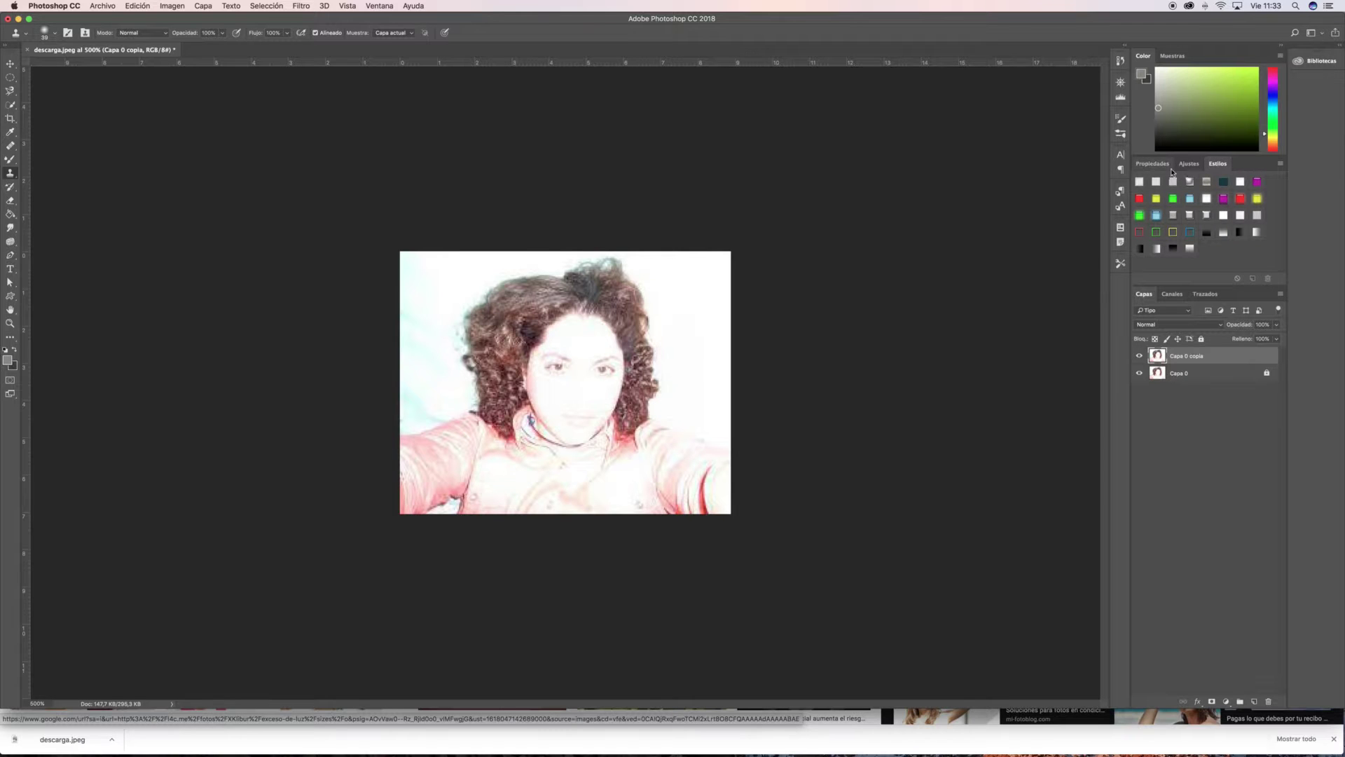
click(1187, 165)
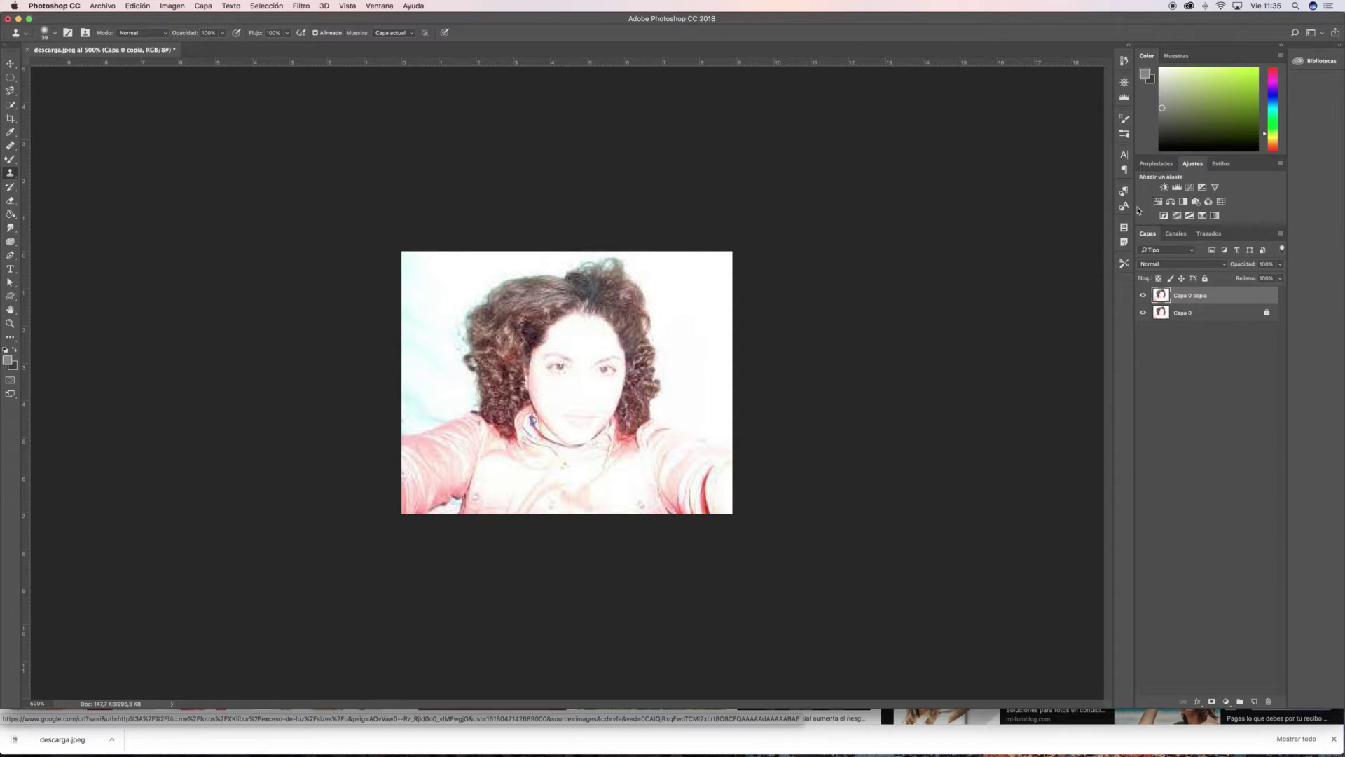
click(1164, 188)
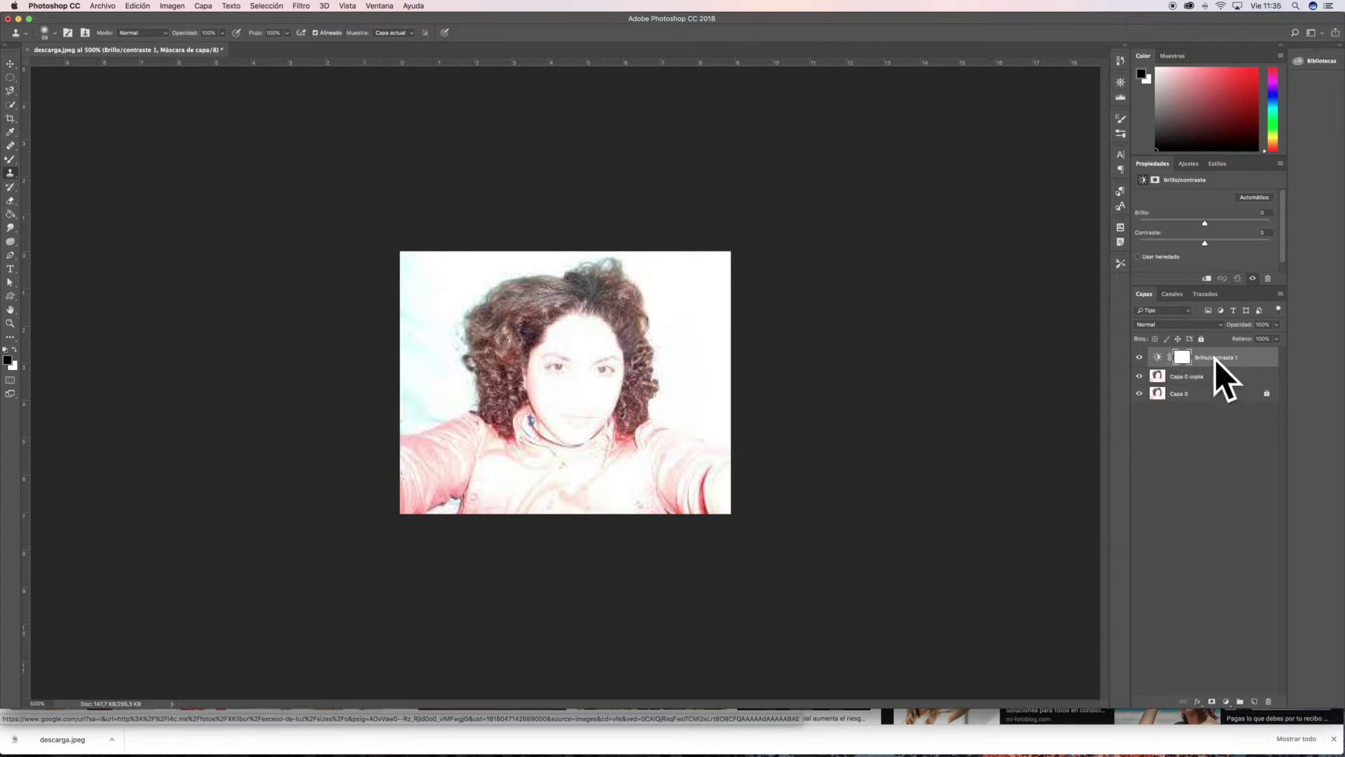
drag(1193, 227, 1223, 245)
click(1205, 226)
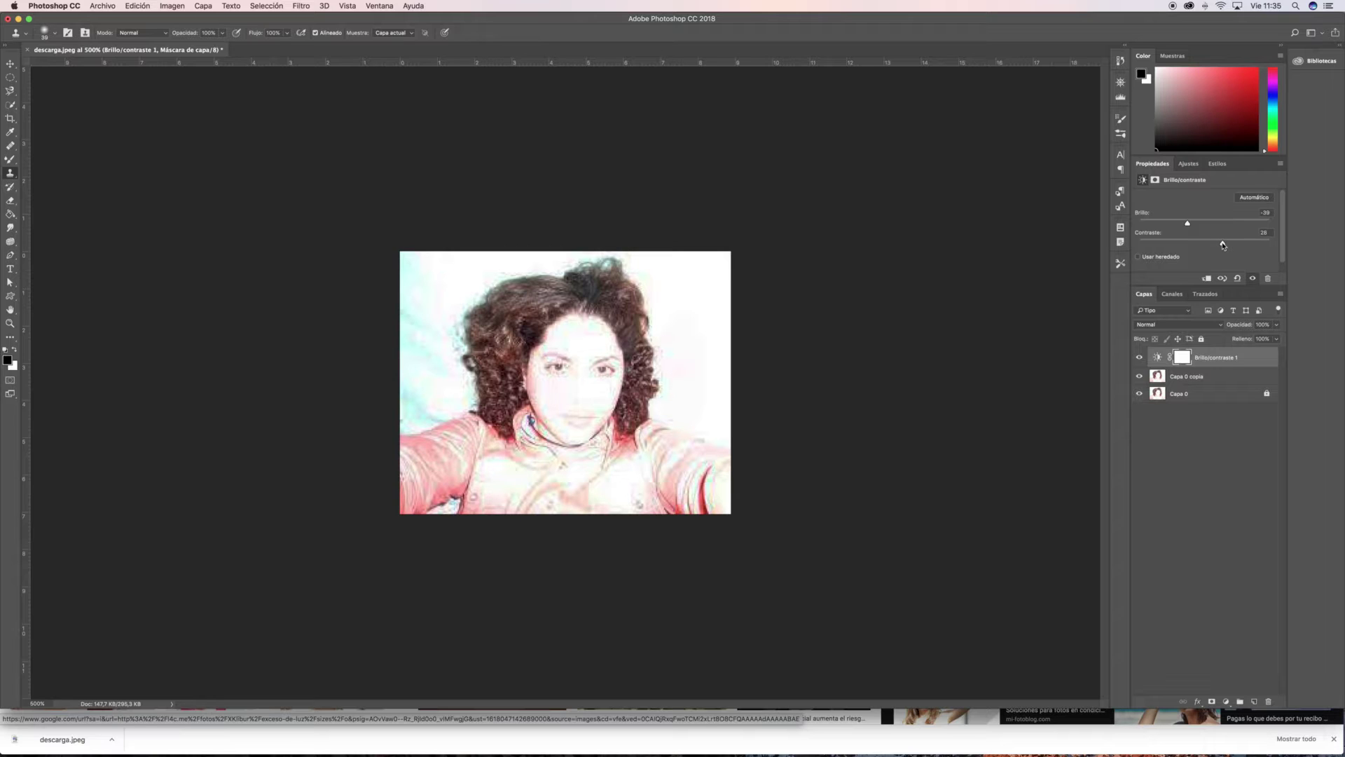
click(1193, 225)
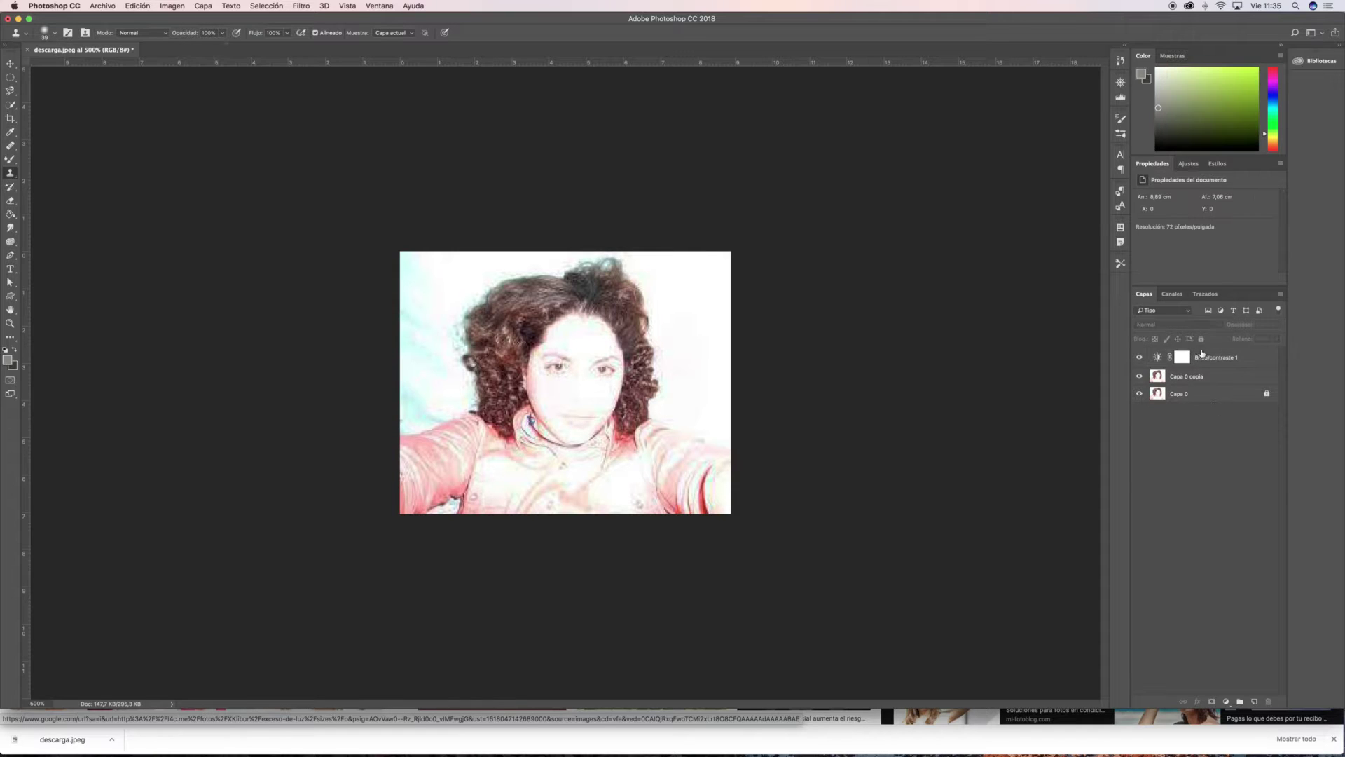
Add a Levels adjustment above Brightness/Contrast and darken the portrait's midtones and shadows for all RGB channels
click(1188, 164)
click(1154, 191)
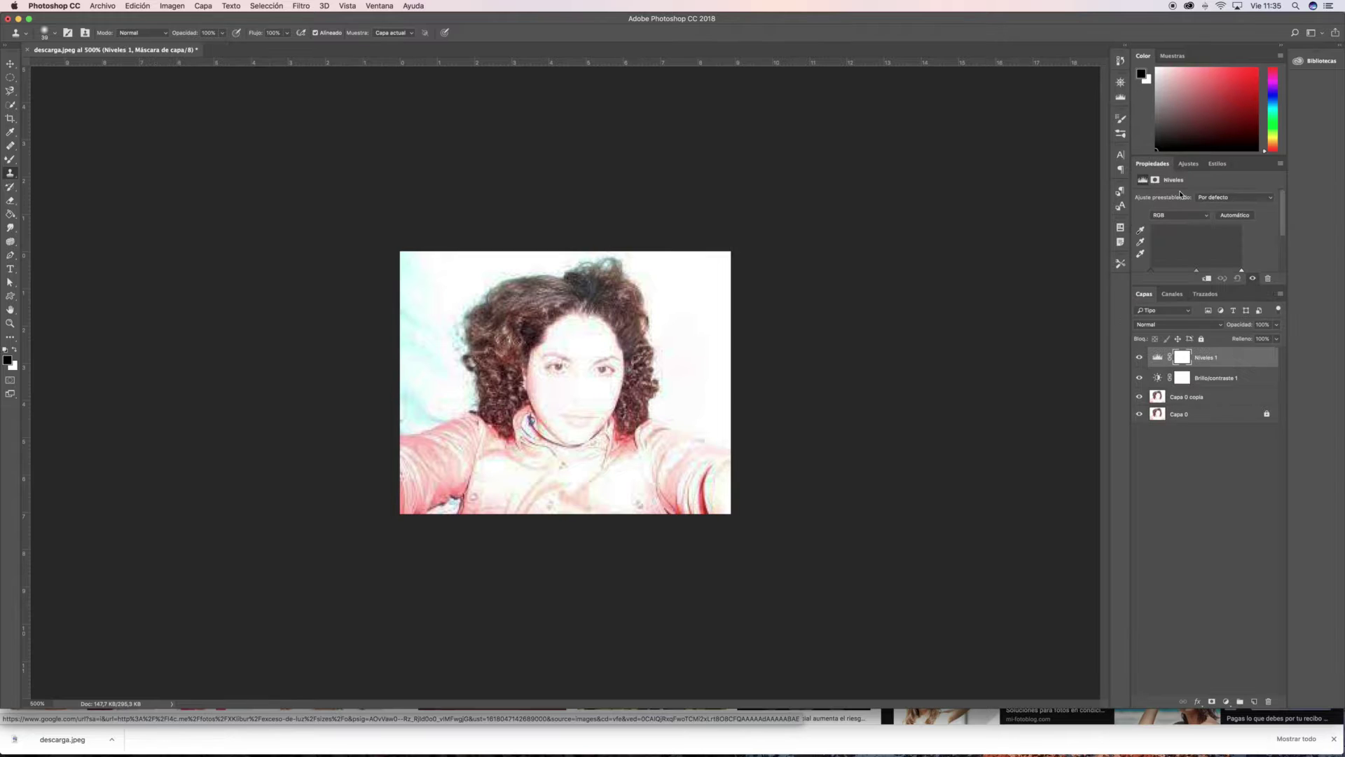
drag(1241, 273, 1211, 273)
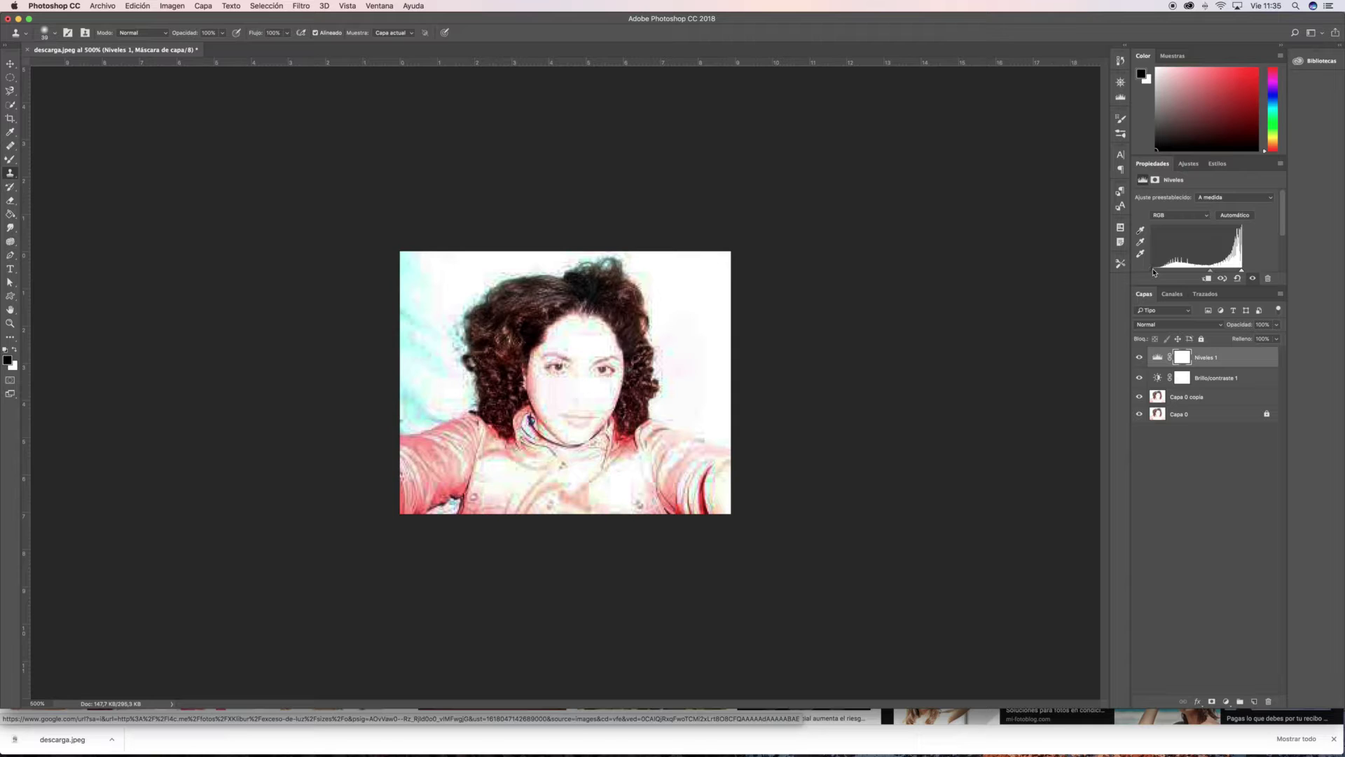
drag(1160, 272, 1217, 272)
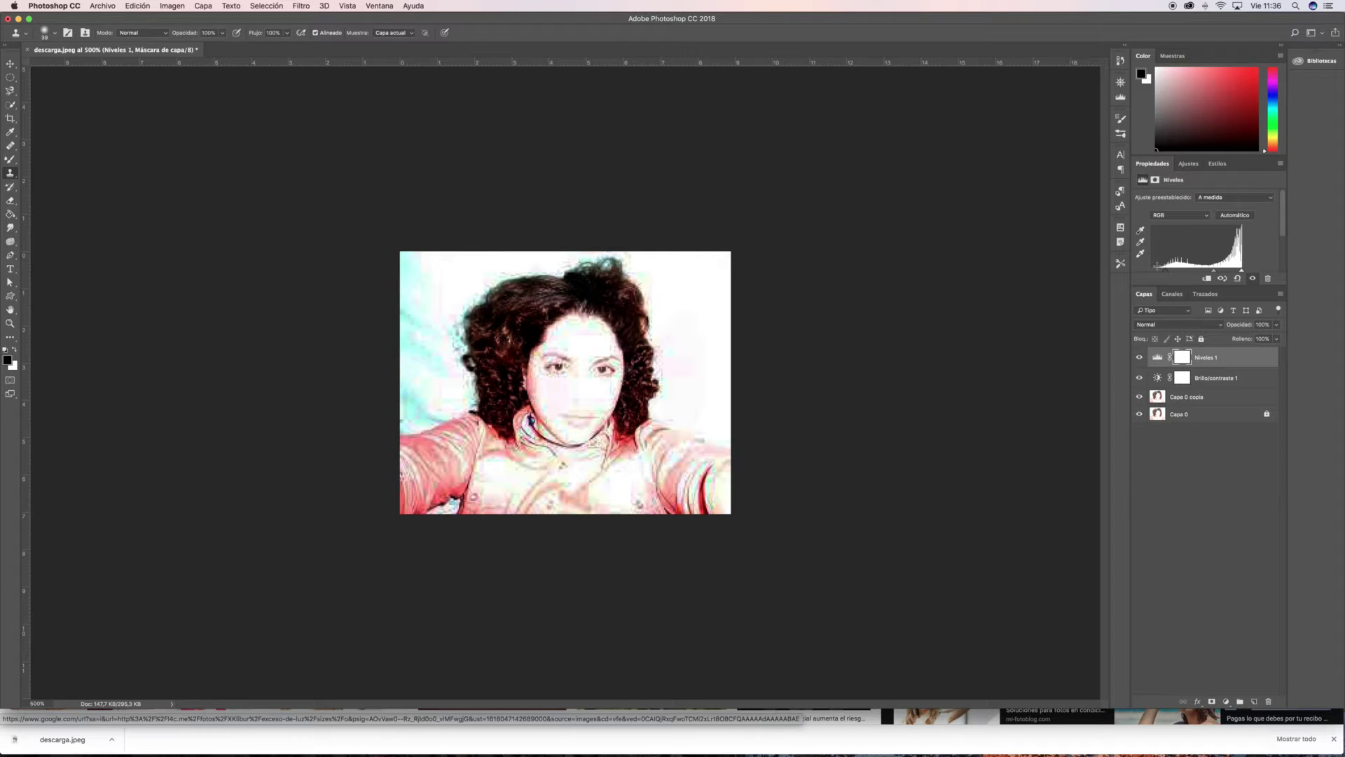
click(1195, 533)
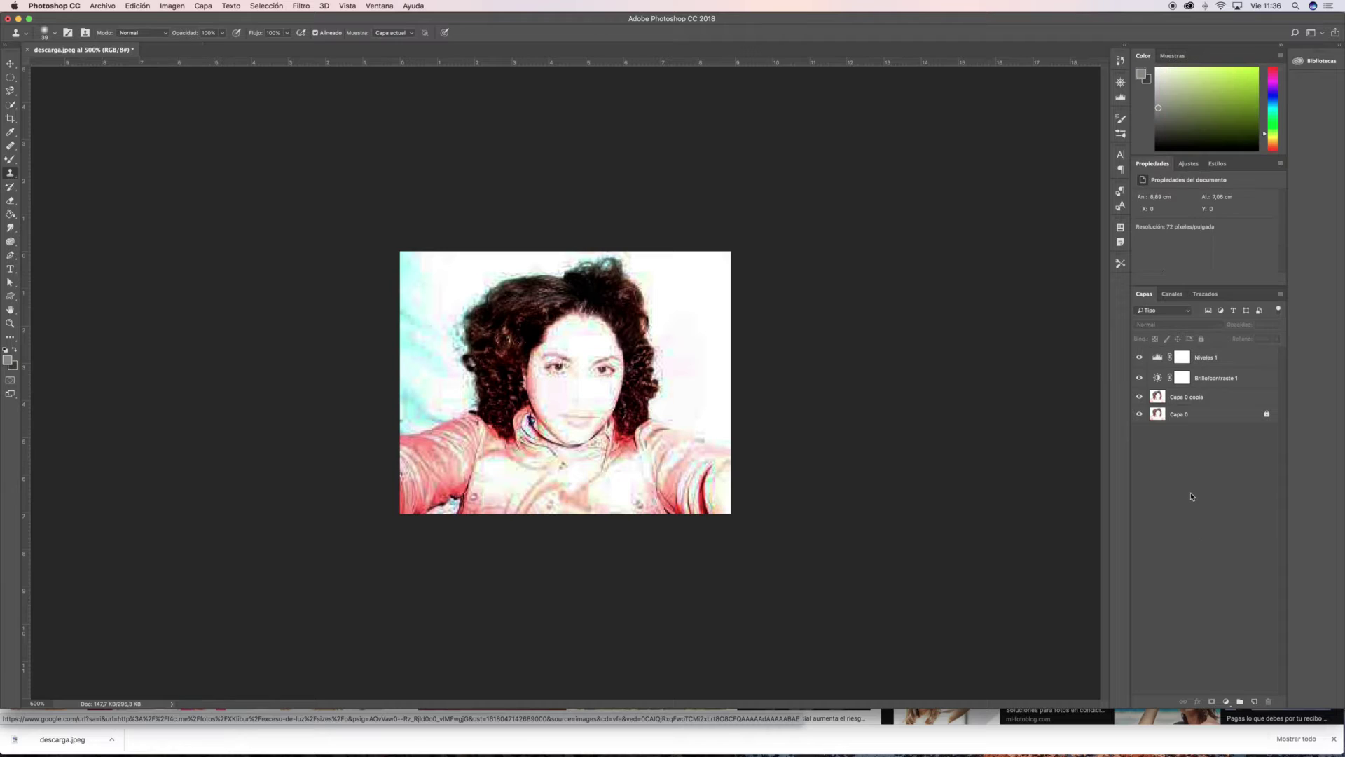
Add an Exposure adjustment with exposure about -1.1, offset about -0.07 and gamma correction about 1.04
click(1189, 164)
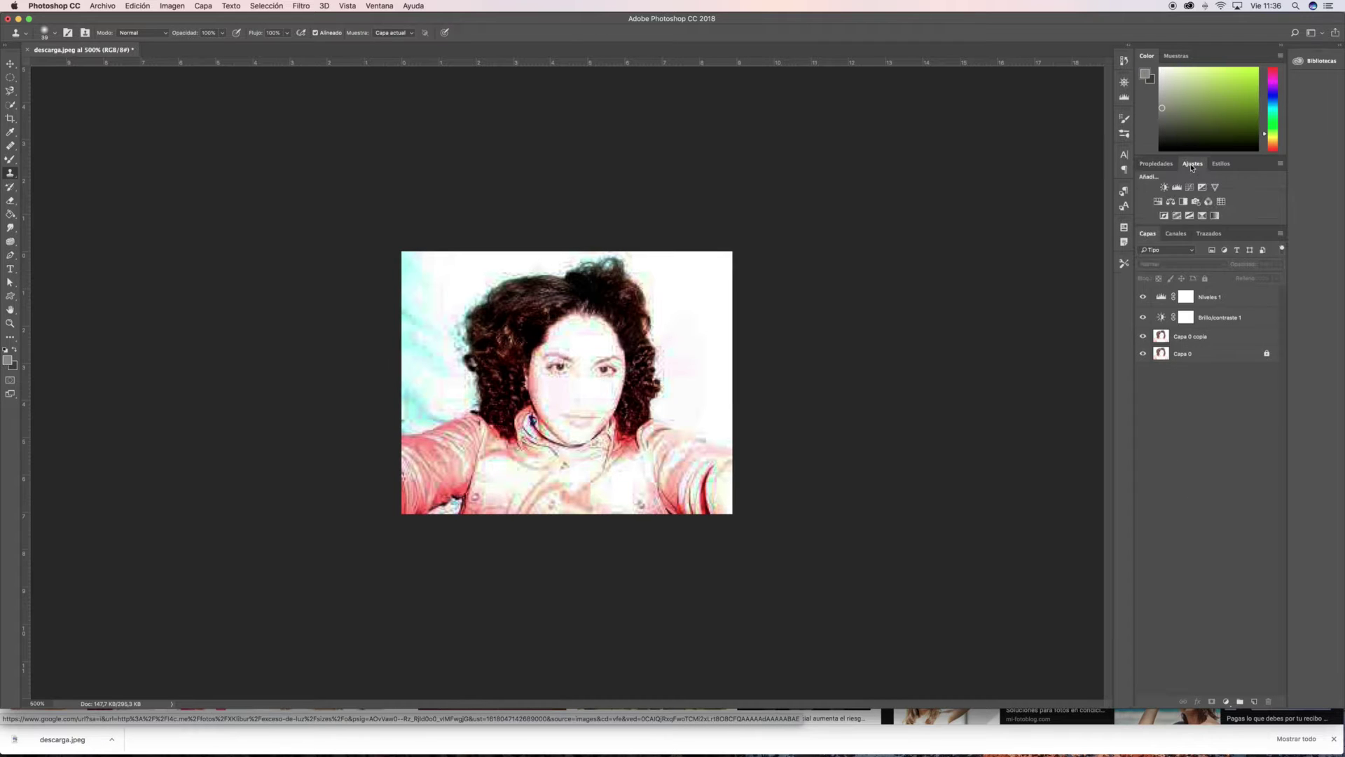
click(1203, 189)
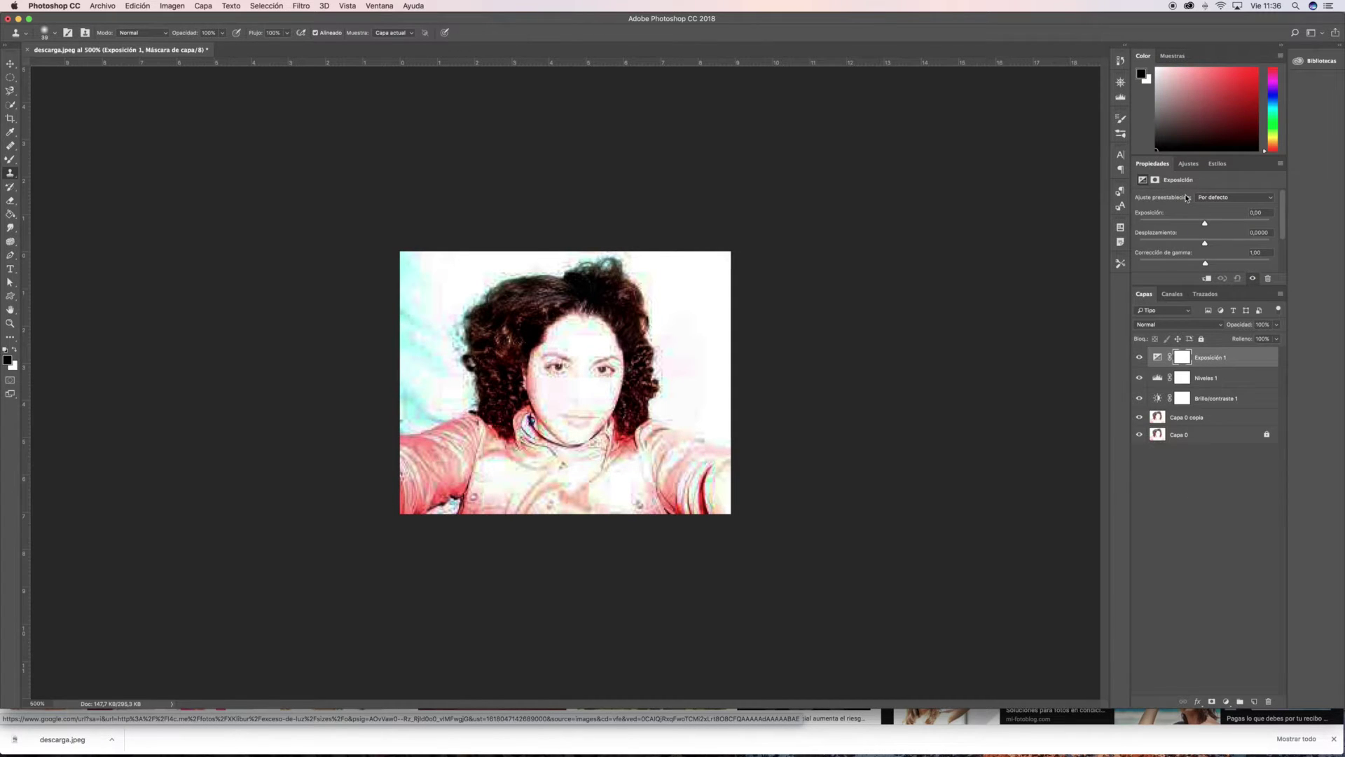
drag(1209, 227, 1213, 264)
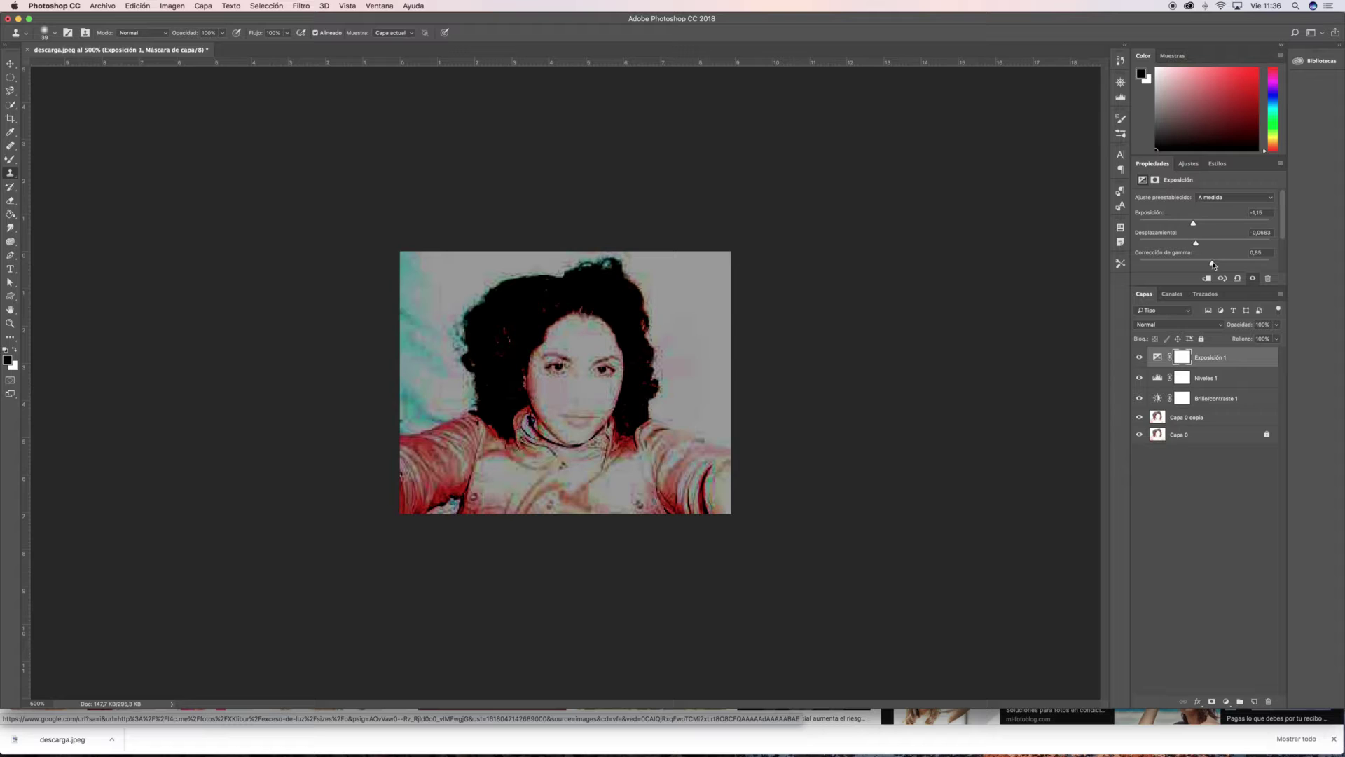
drag(1212, 265, 1203, 265)
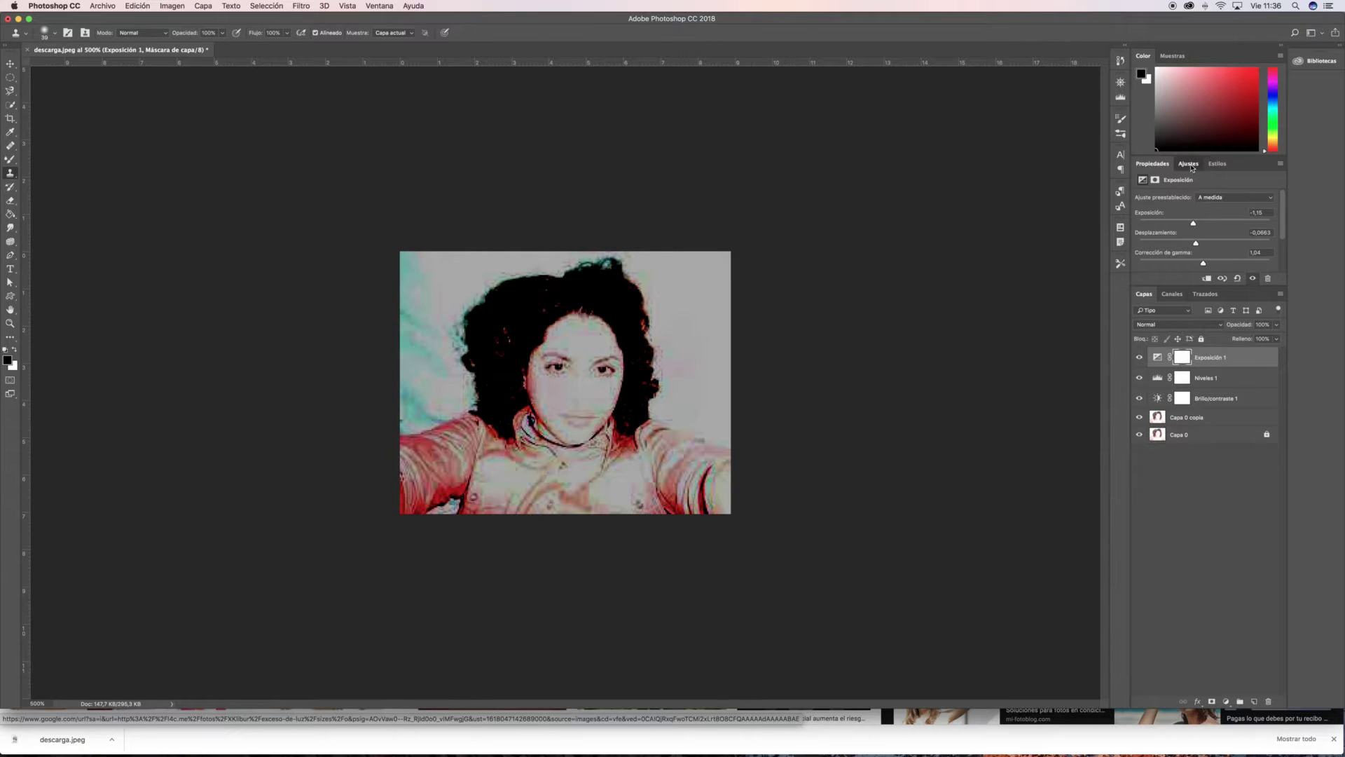
Add a Hue/Saturation adjustment with slightly lowered hue and saturation, and compare the portrait with the adjustment layers hidden and shown
click(1191, 165)
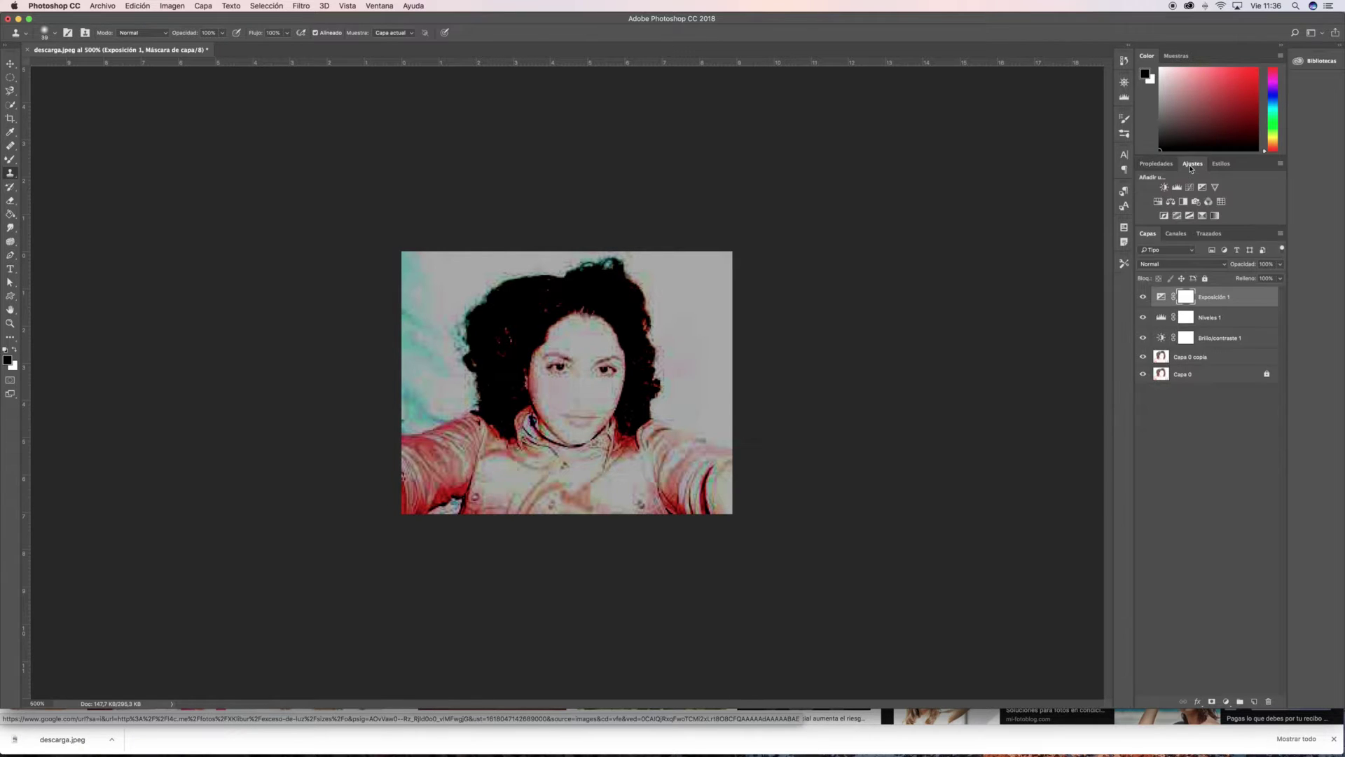
click(1157, 202)
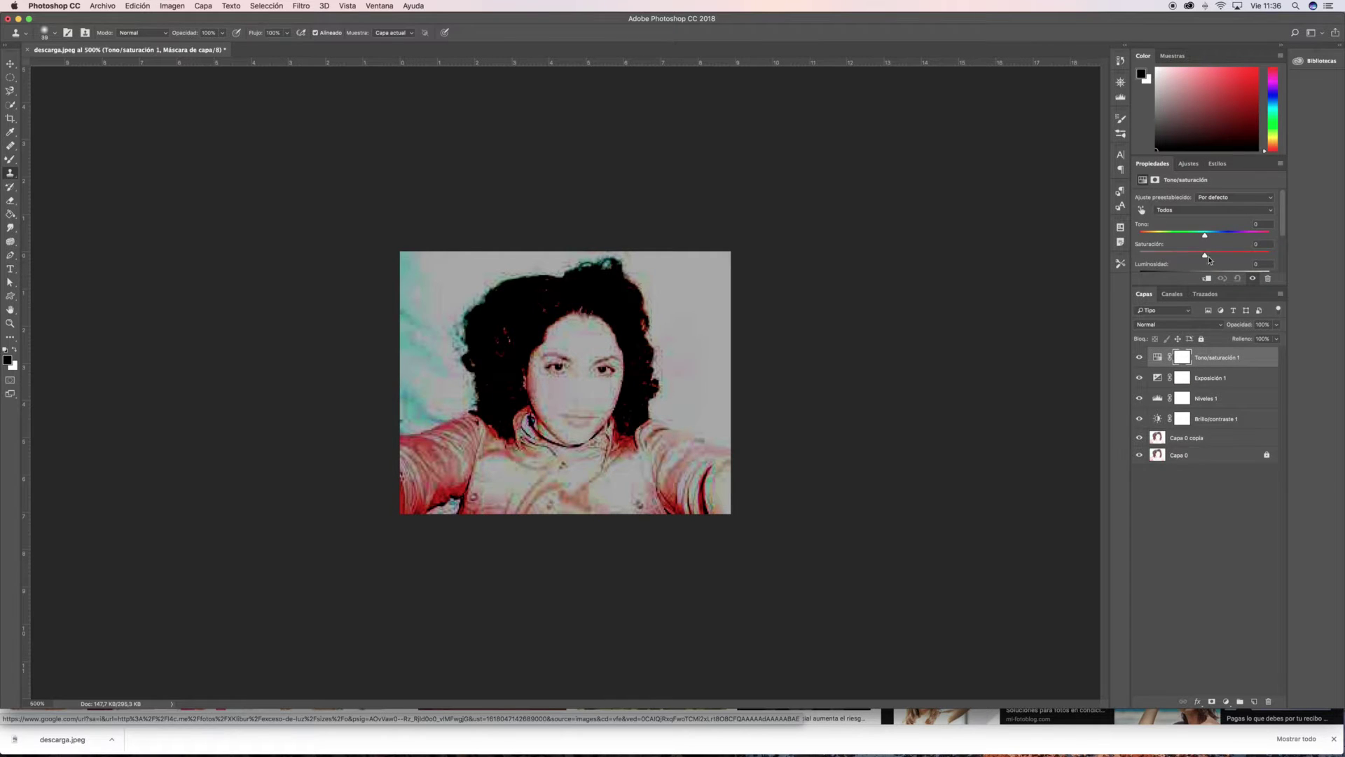
mouse_move(1206, 258)
mouse_down()
mouse_move(1183, 259)
mouse_move(1203, 258)
mouse_up()
mouse_move(1203, 257)
mouse_down()
mouse_move(1191, 257)
mouse_move(1233, 257)
mouse_move(1198, 257)
mouse_move(1218, 238)
mouse_move(1184, 238)
mouse_move(1199, 237)
mouse_up()
drag(1139, 358, 1145, 395)
click(1140, 436)
mouse_move(1142, 369)
mouse_down()
mouse_move(1137, 437)
mouse_move(1140, 362)
mouse_up()
Add a midtone Color Balance with about -60 toward magenta and +38 toward blue, and set Brightness/Contrast to about 5 and -42
click(1188, 163)
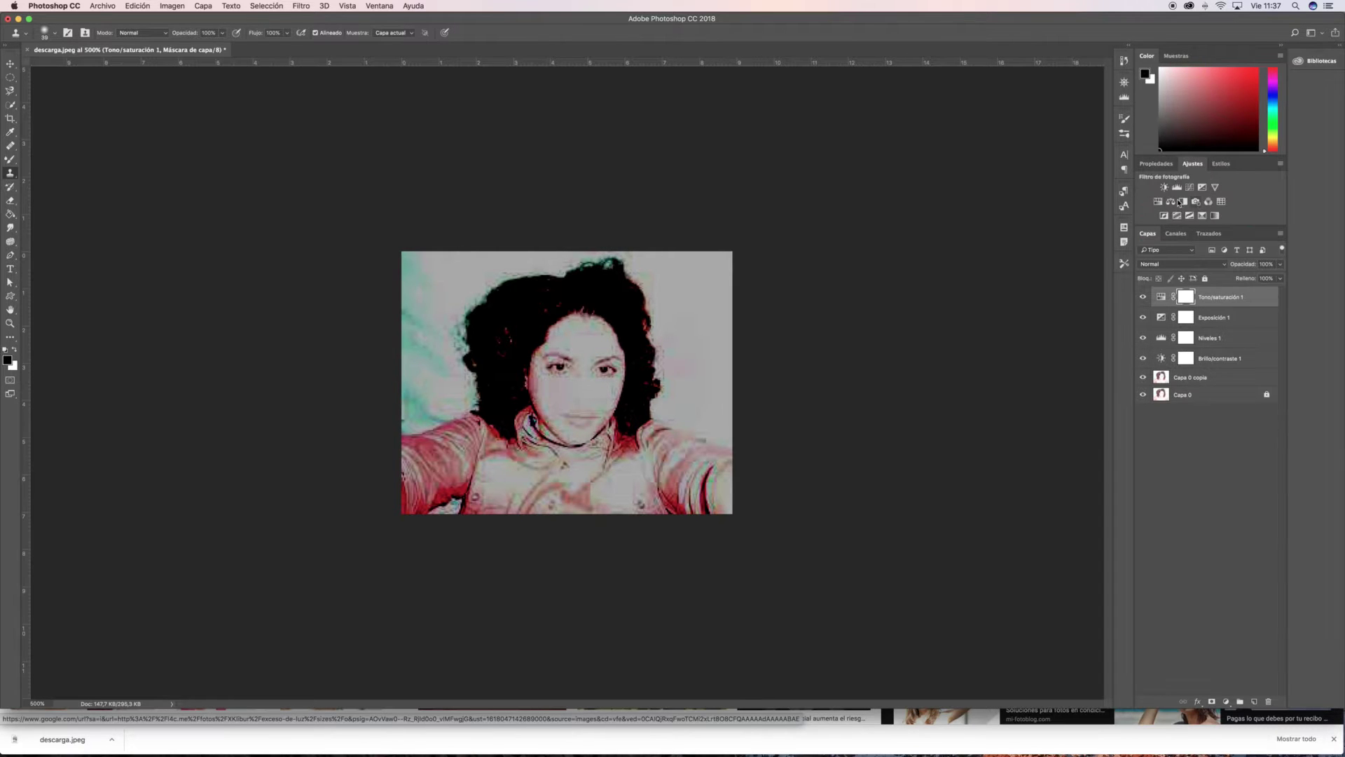
click(1178, 201)
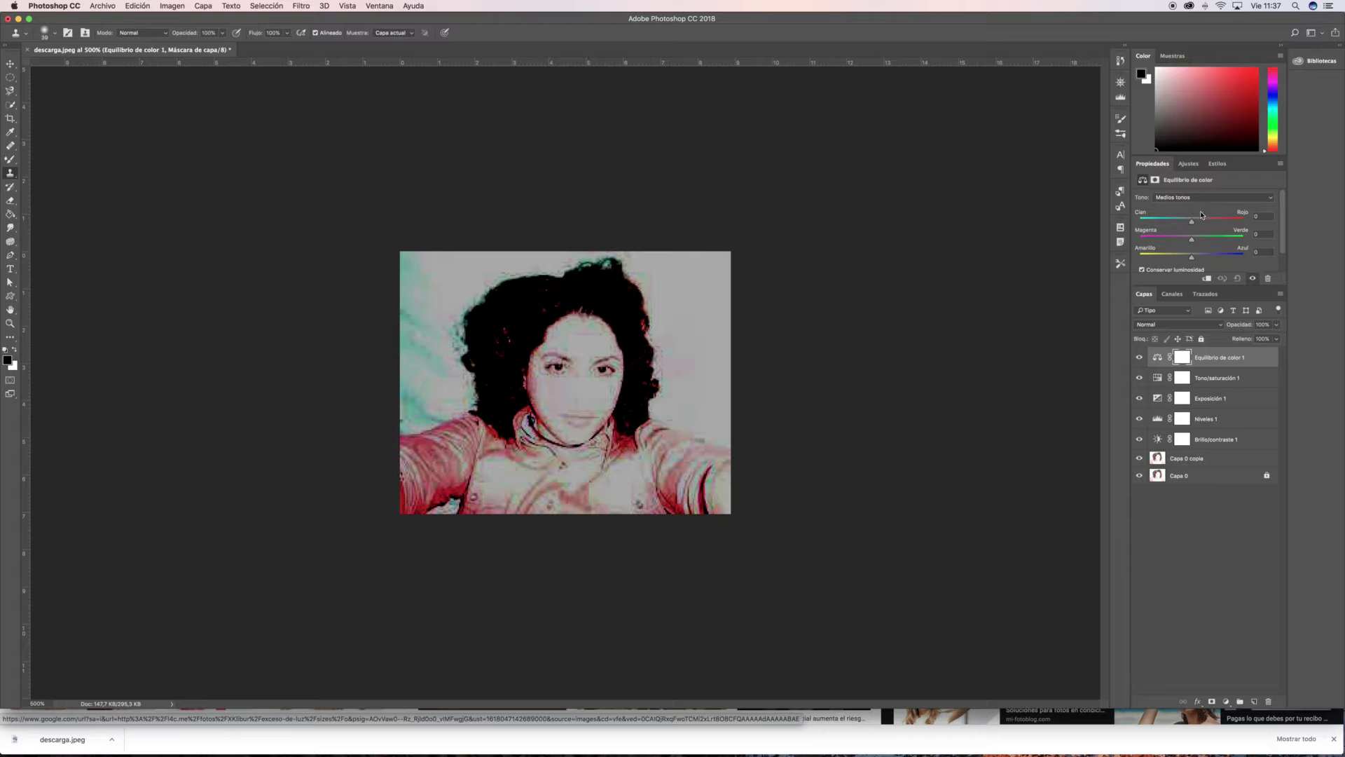
drag(1192, 258, 1161, 237)
click(1214, 240)
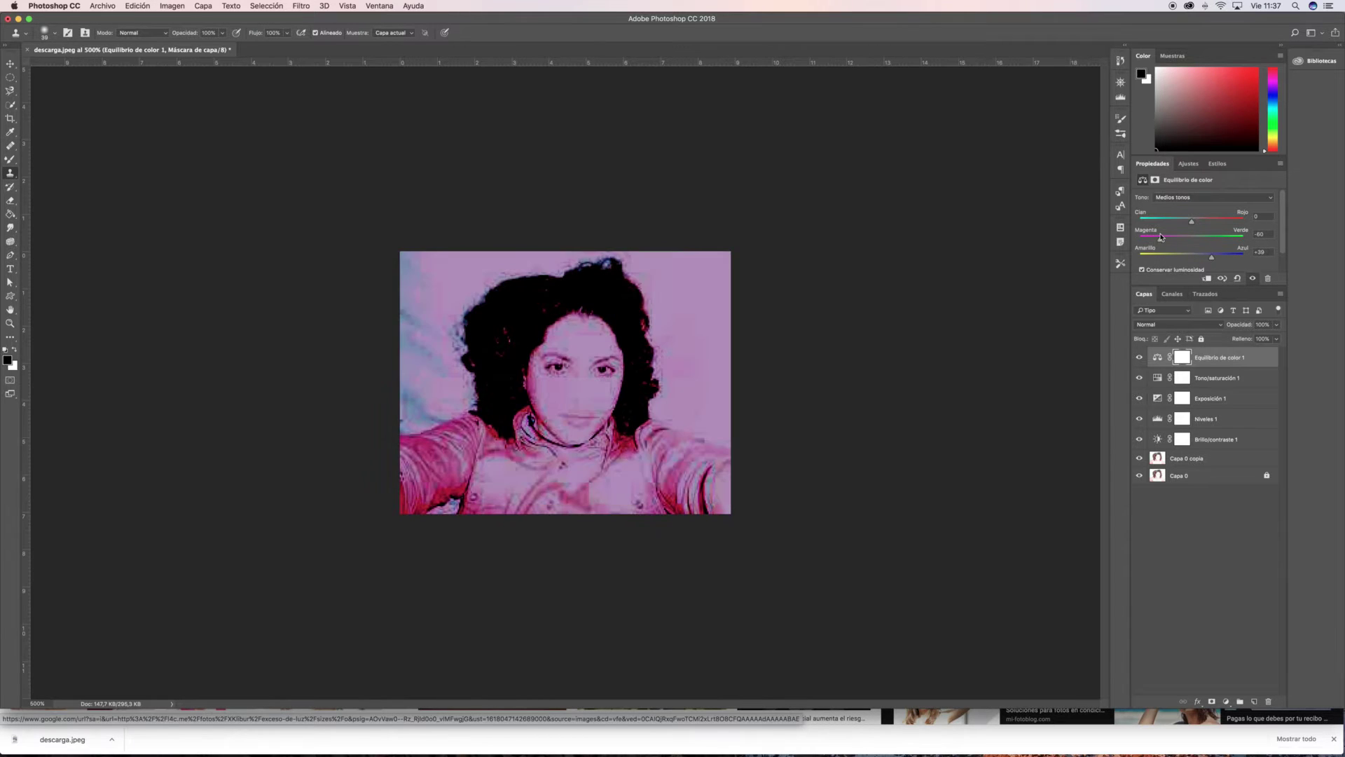
click(1215, 440)
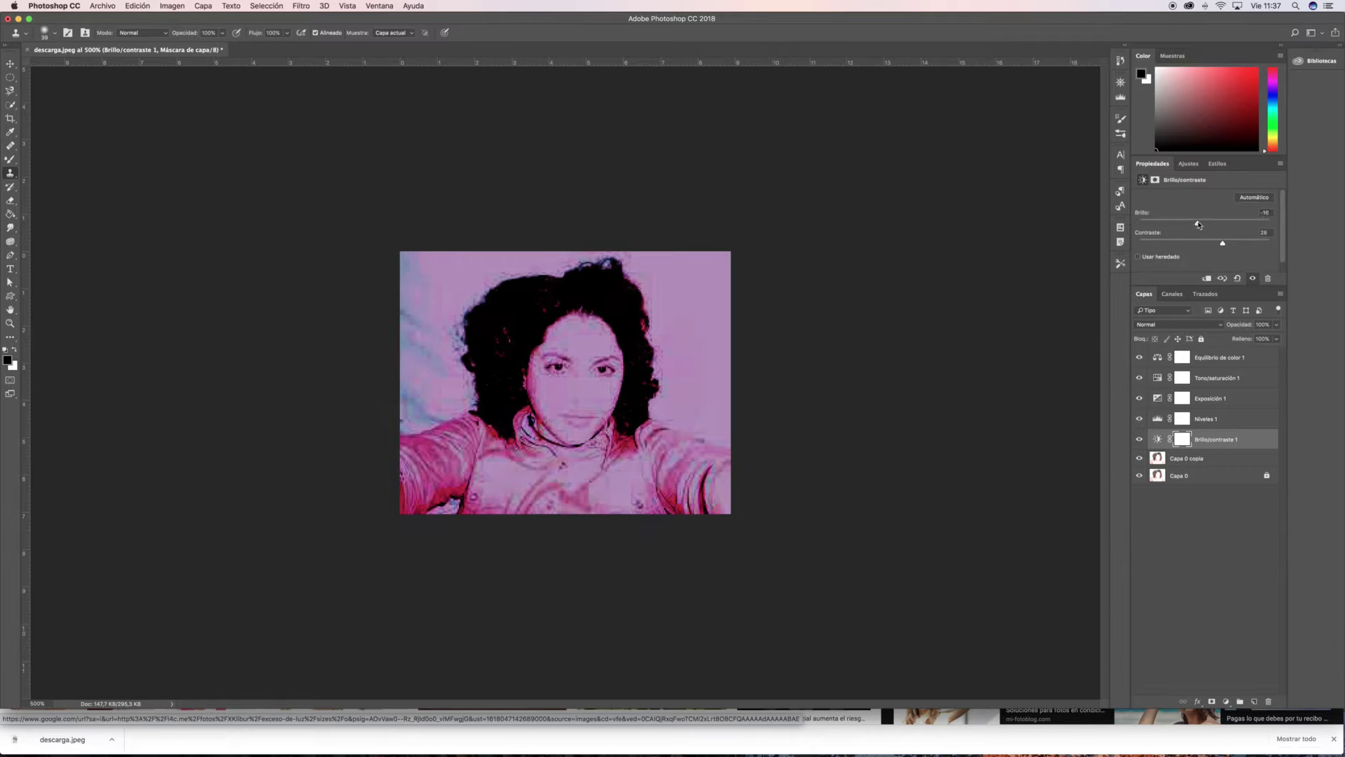
mouse_move(1223, 244)
mouse_down()
mouse_move(1169, 244)
mouse_move(1236, 245)
mouse_move(1150, 244)
mouse_move(1207, 224)
mouse_up()
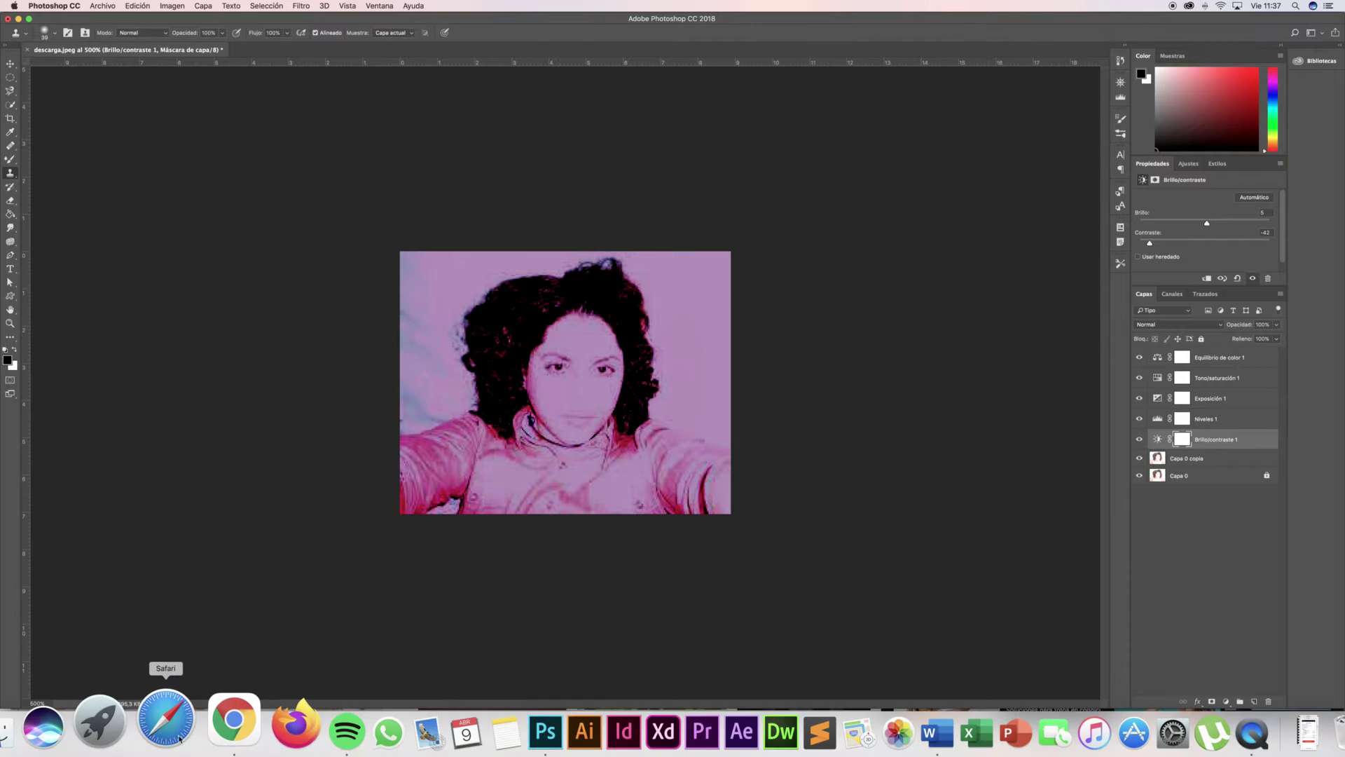
Switch to Chrome and preview the cave photo from the image results for "fotos con exceso de luz"
click(232, 743)
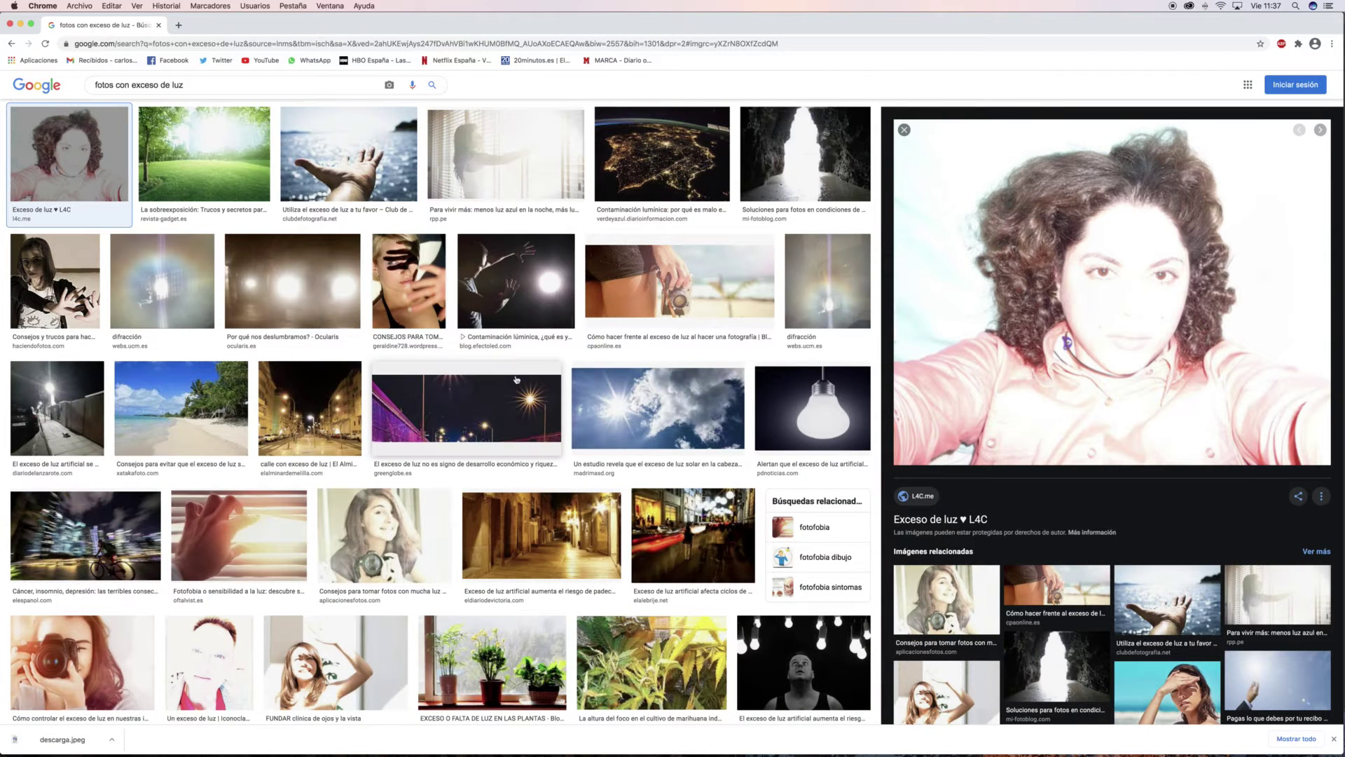
scroll(507, 395, up, 1)
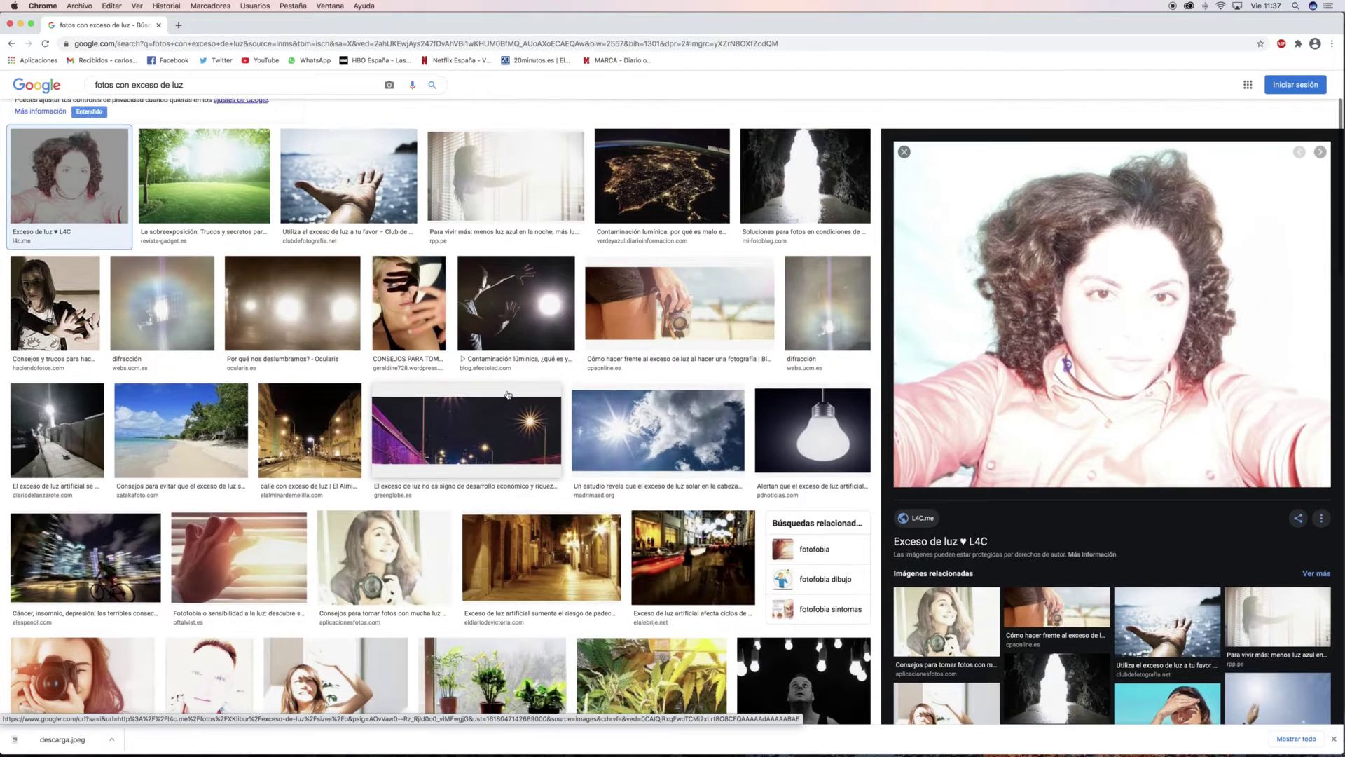
scroll(508, 394, up, 3)
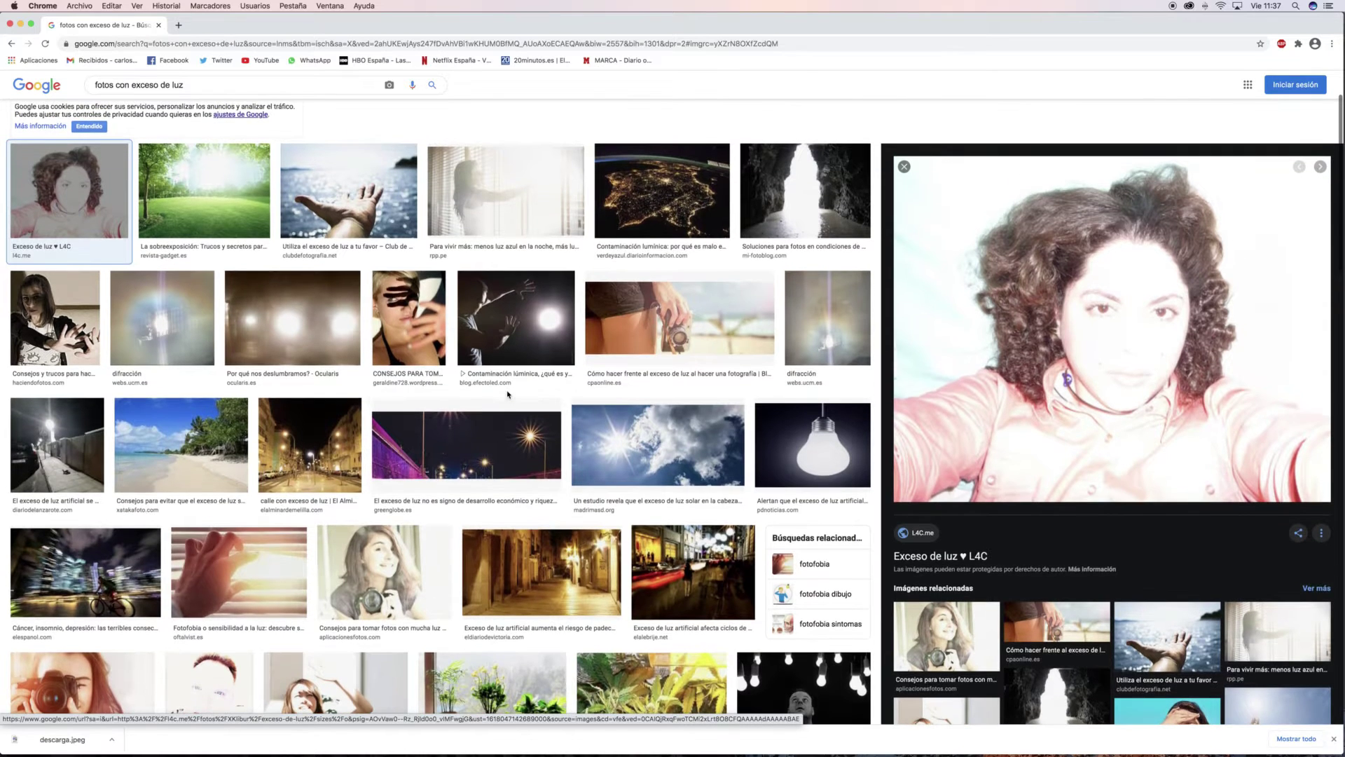
scroll(508, 394, up, 2)
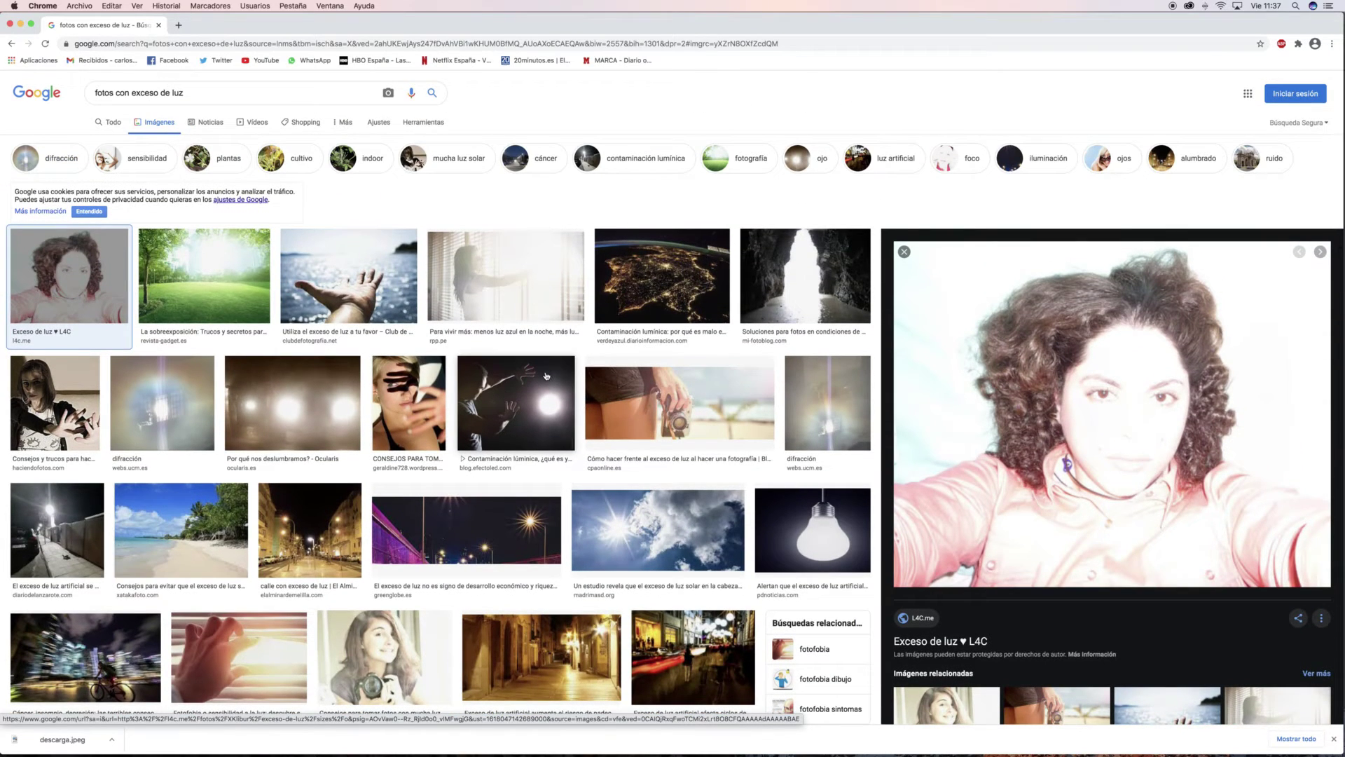
click(806, 280)
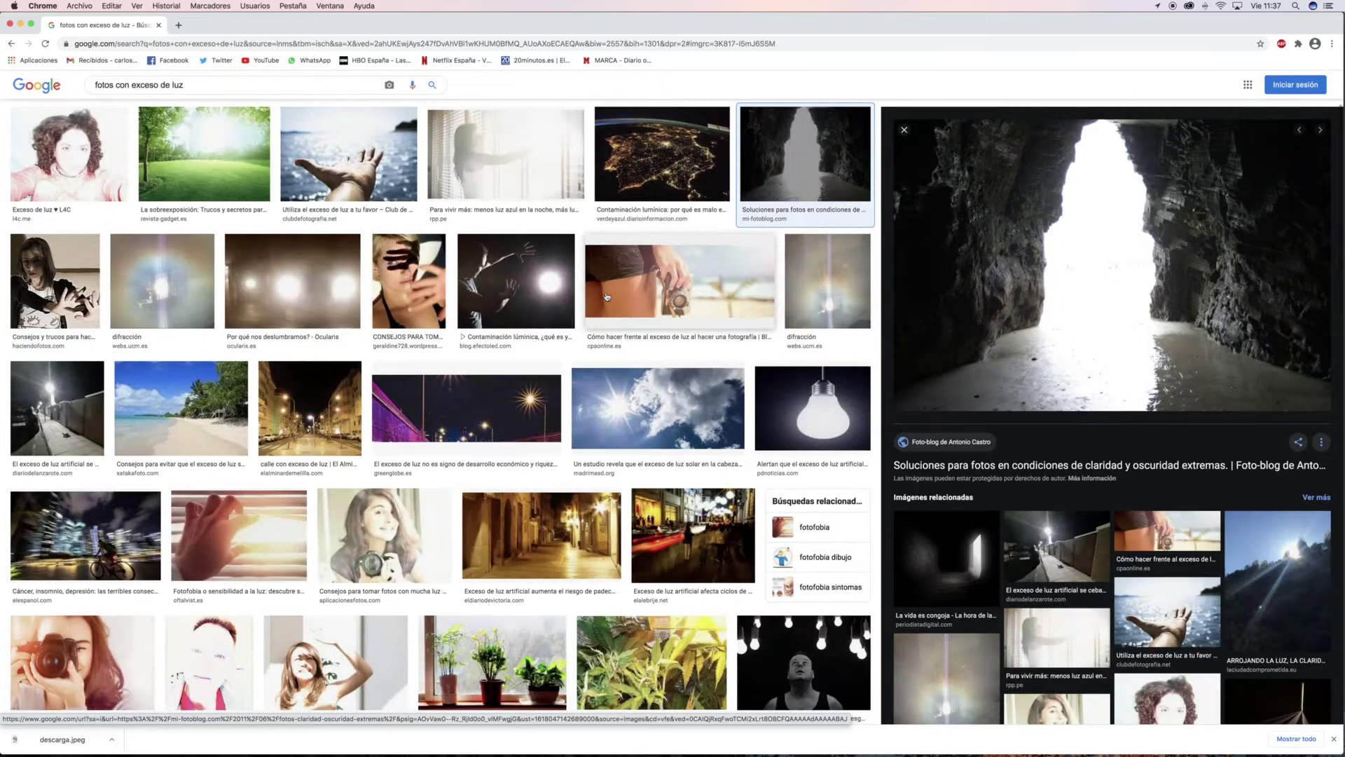
Save the previewed cave photo to Escritorio as img_5991 in JPEG format
right_click(1029, 306)
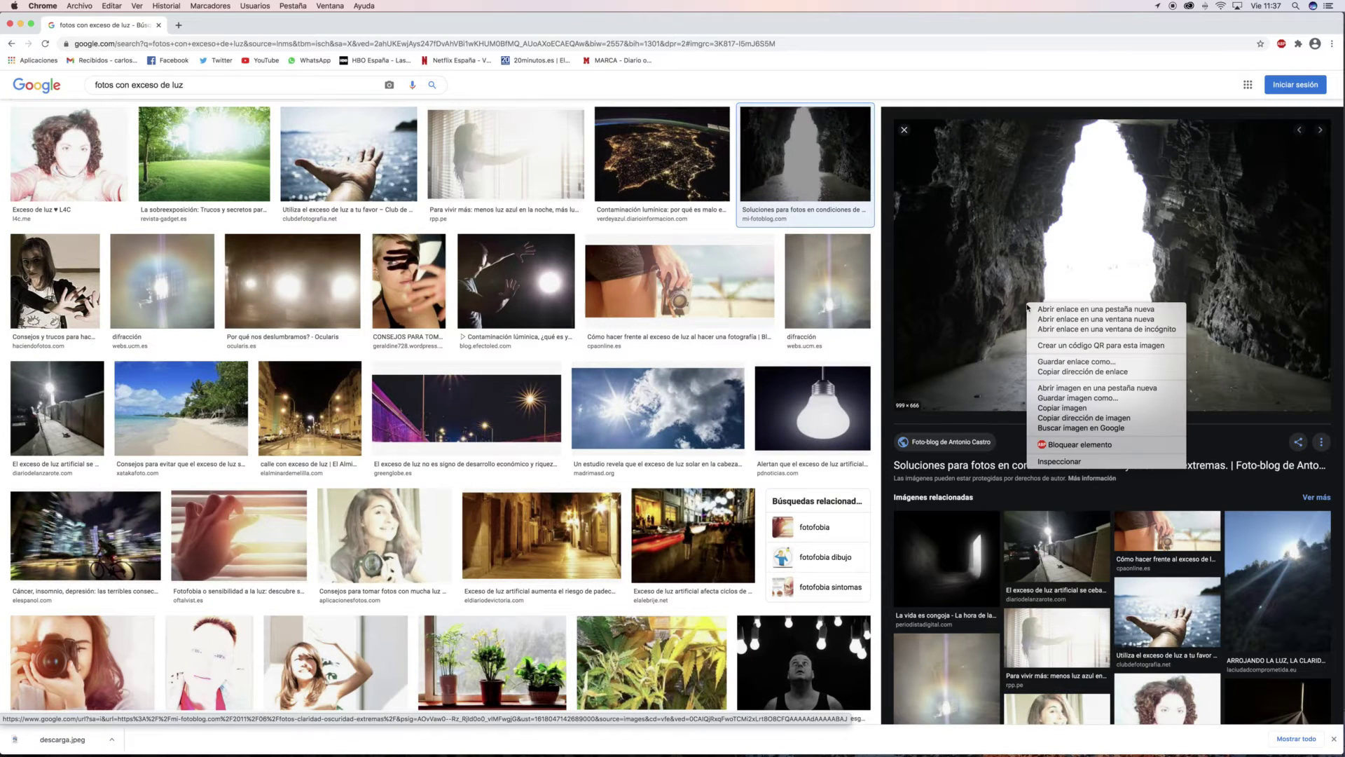
click(1063, 408)
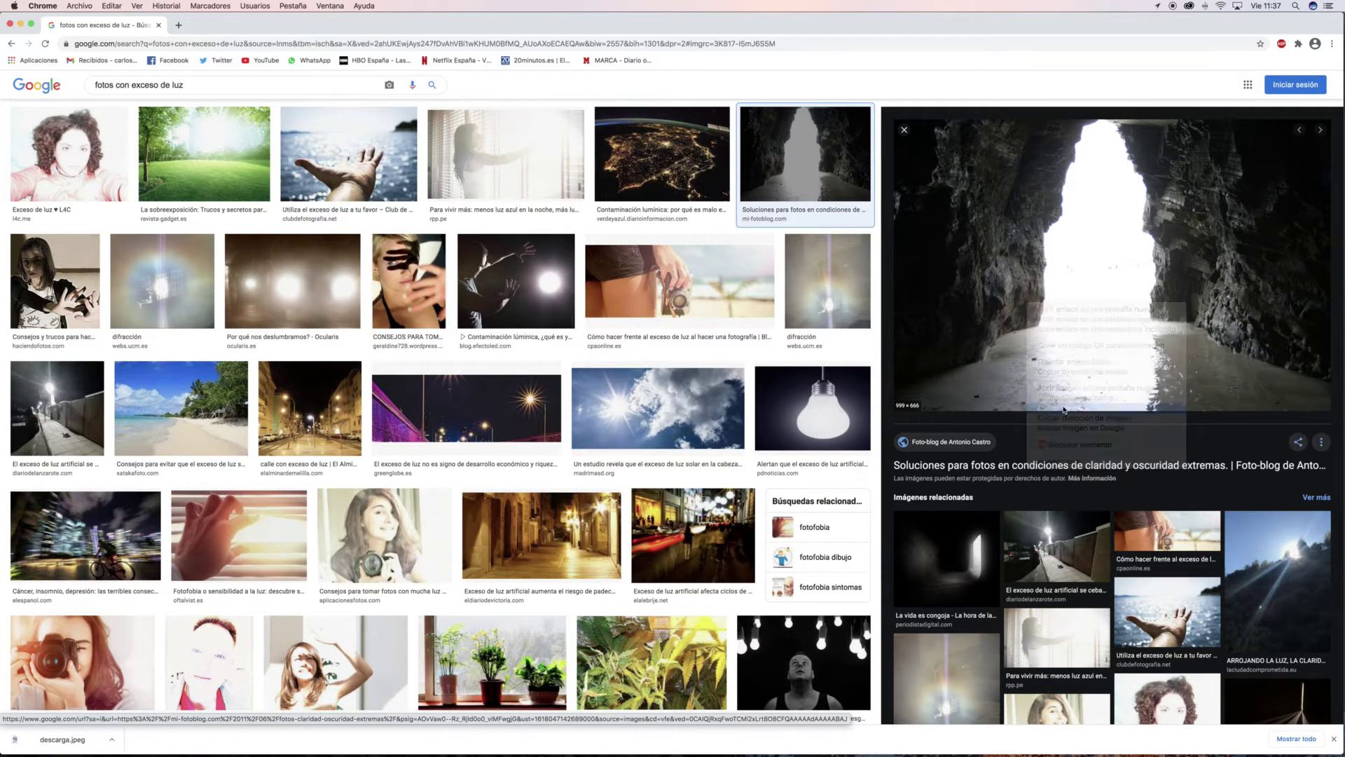
right_click(1072, 335)
click(1114, 429)
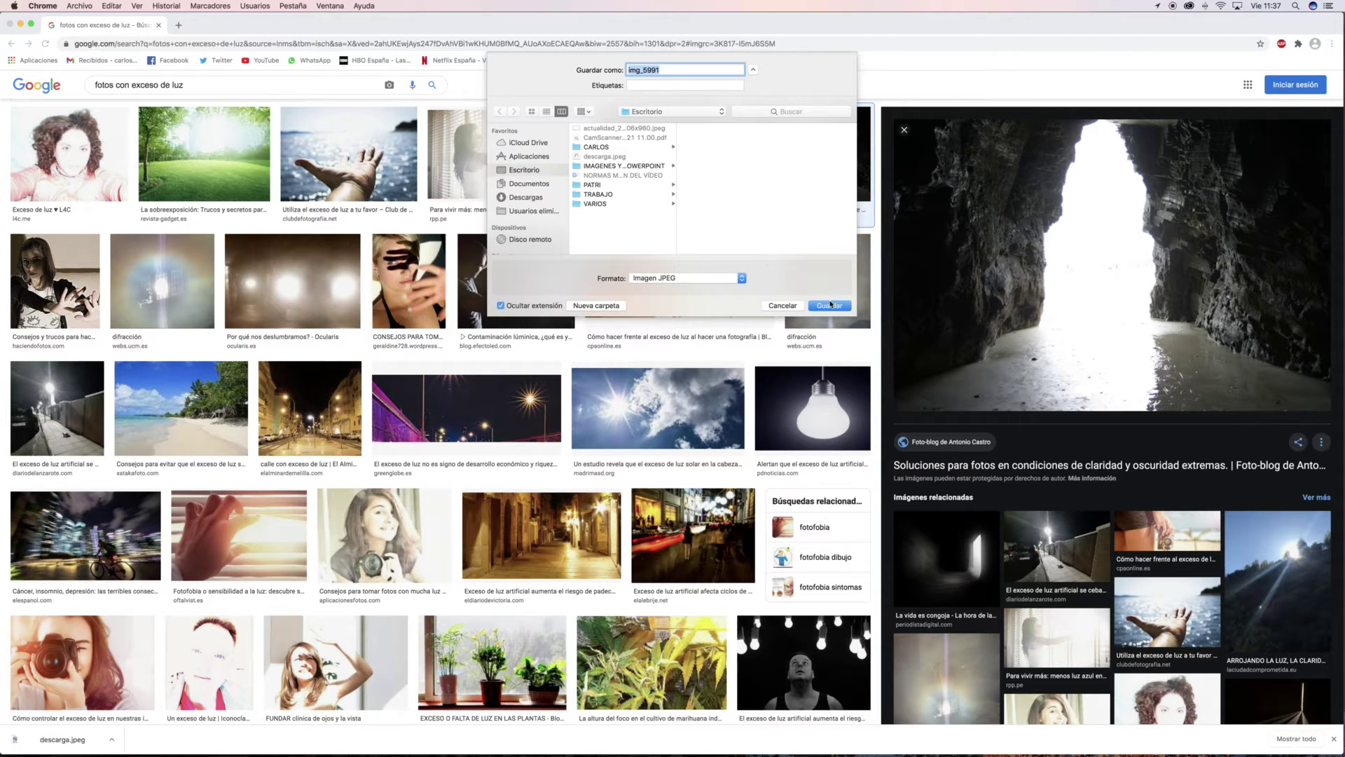
click(829, 305)
Switch to Photoshop and close descarga.jpeg without saving its adjustments
mouse_move(291, 728)
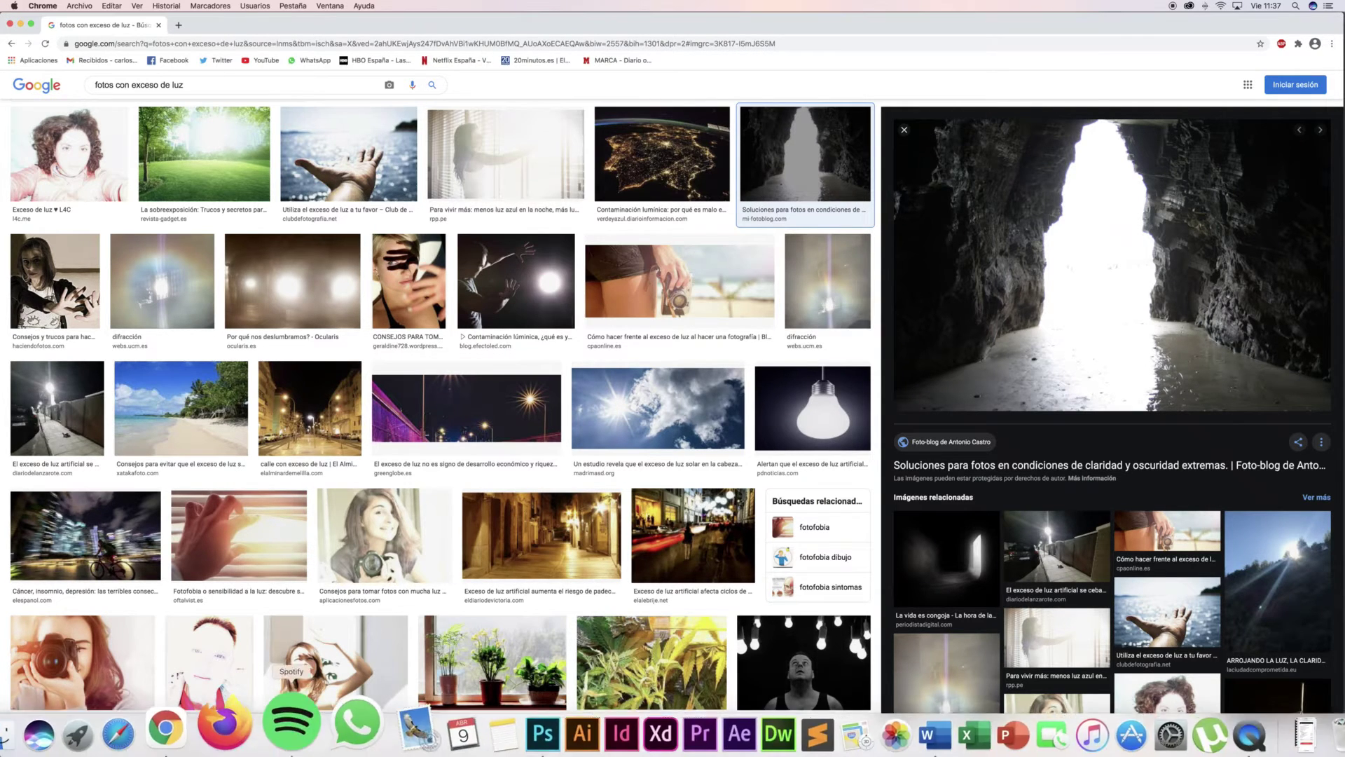
click(539, 728)
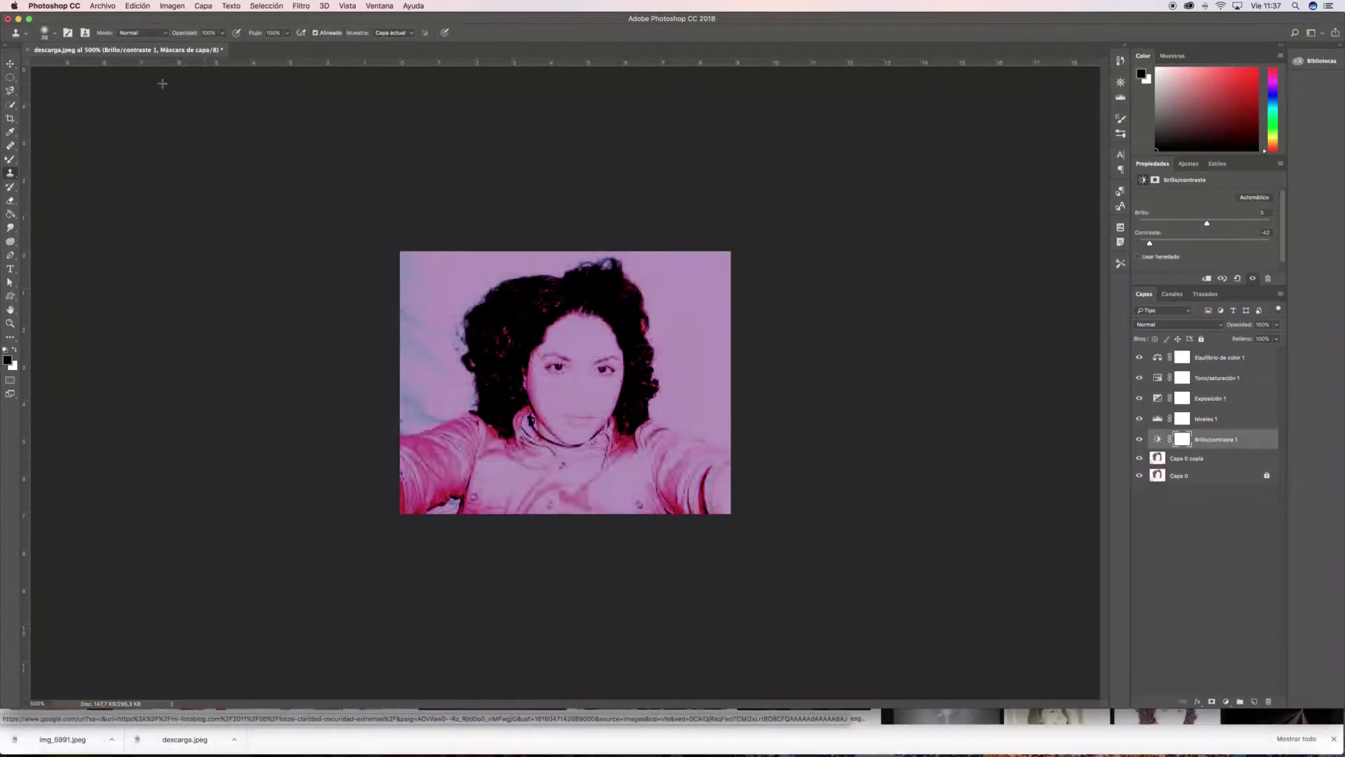
click(28, 52)
click(633, 240)
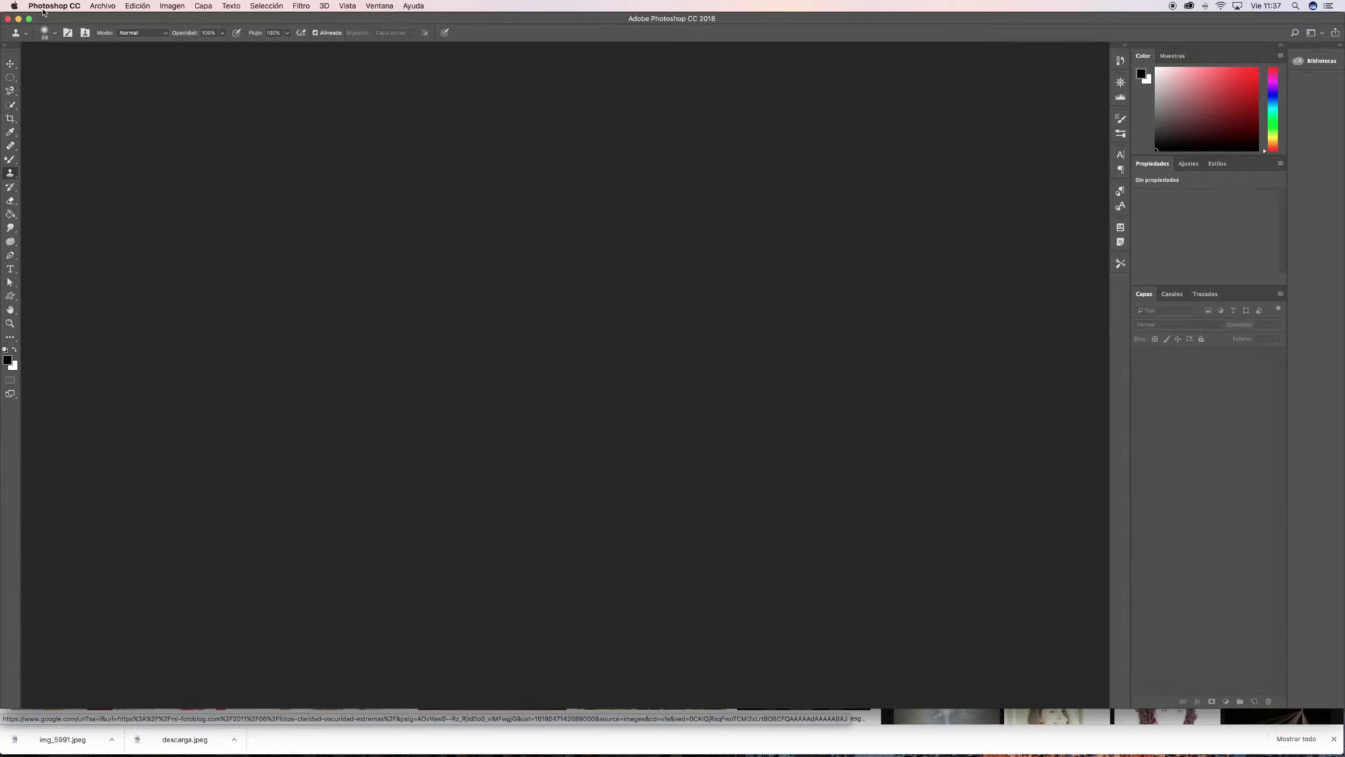
Open img_5991.jpeg from Escritorio, using its embedded color profile
click(93, 5)
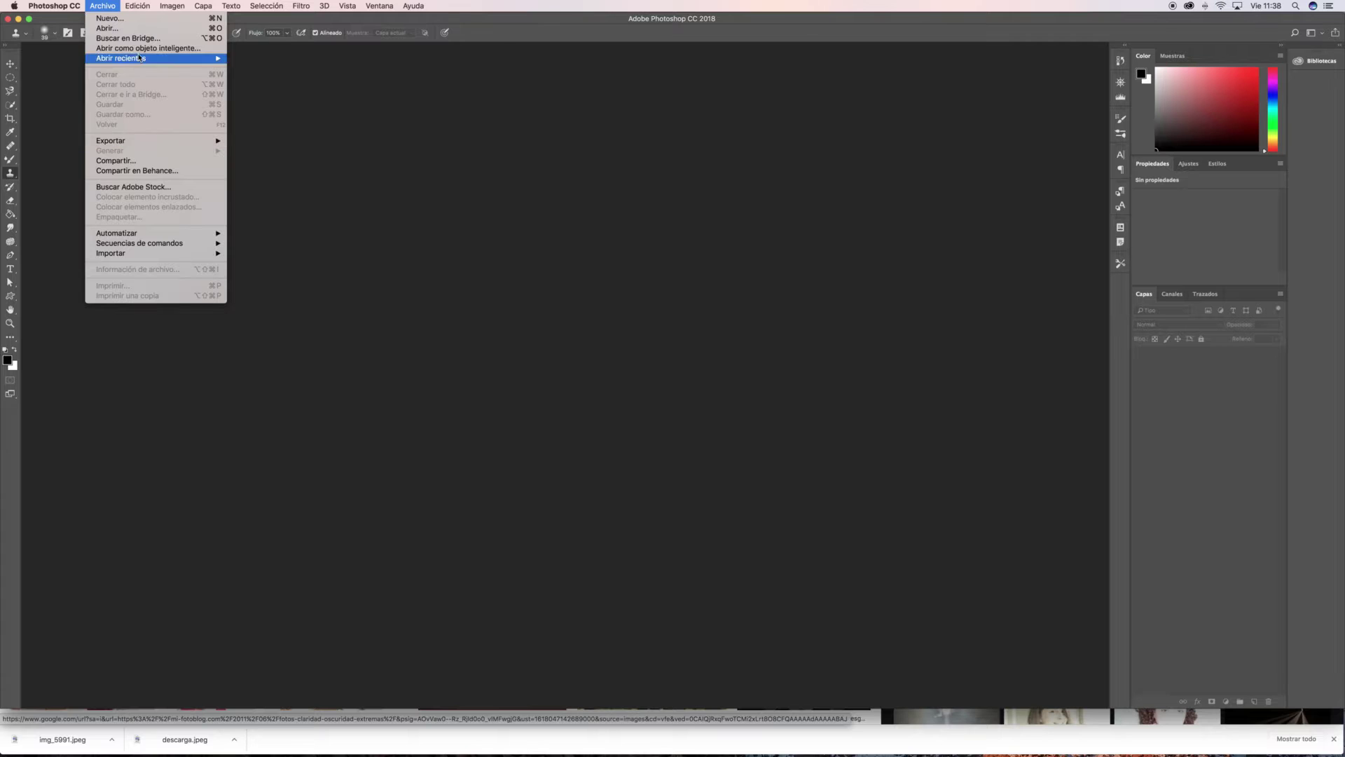
click(128, 28)
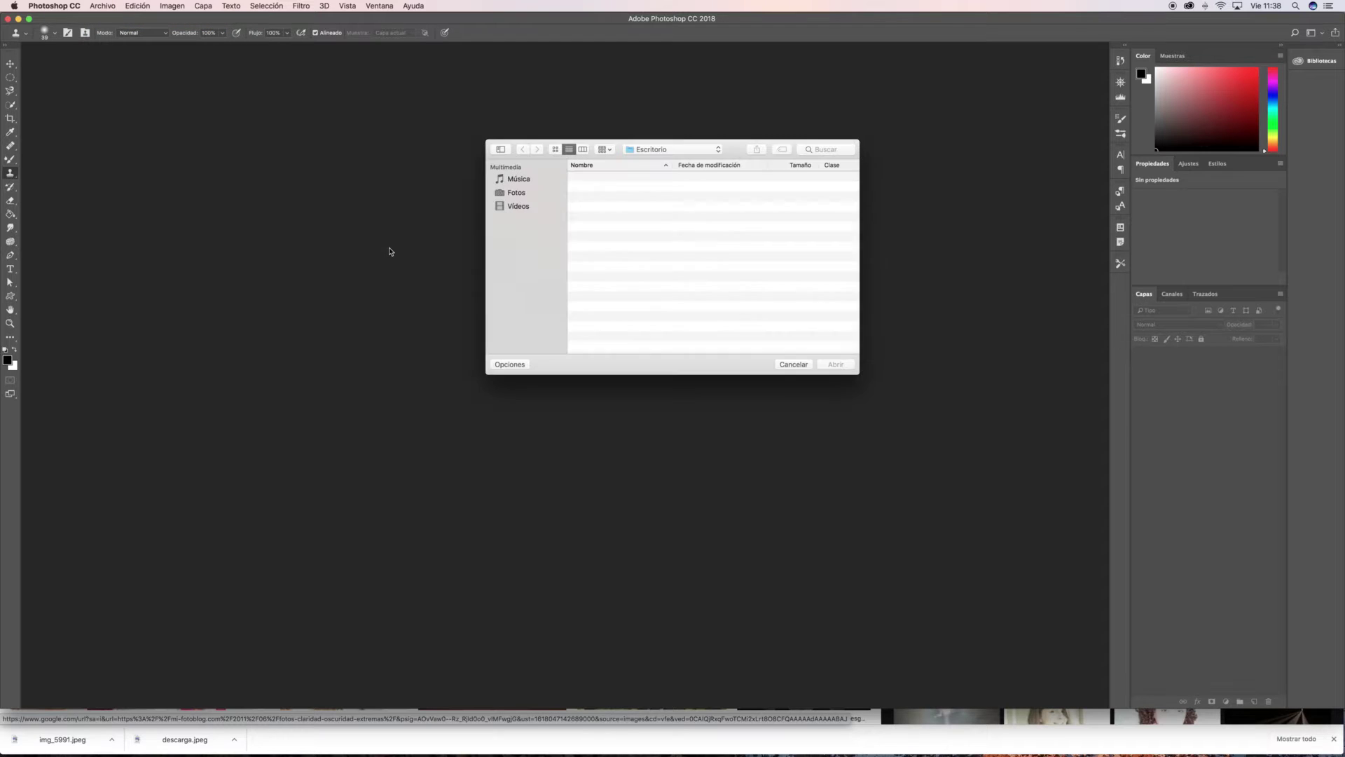
click(600, 229)
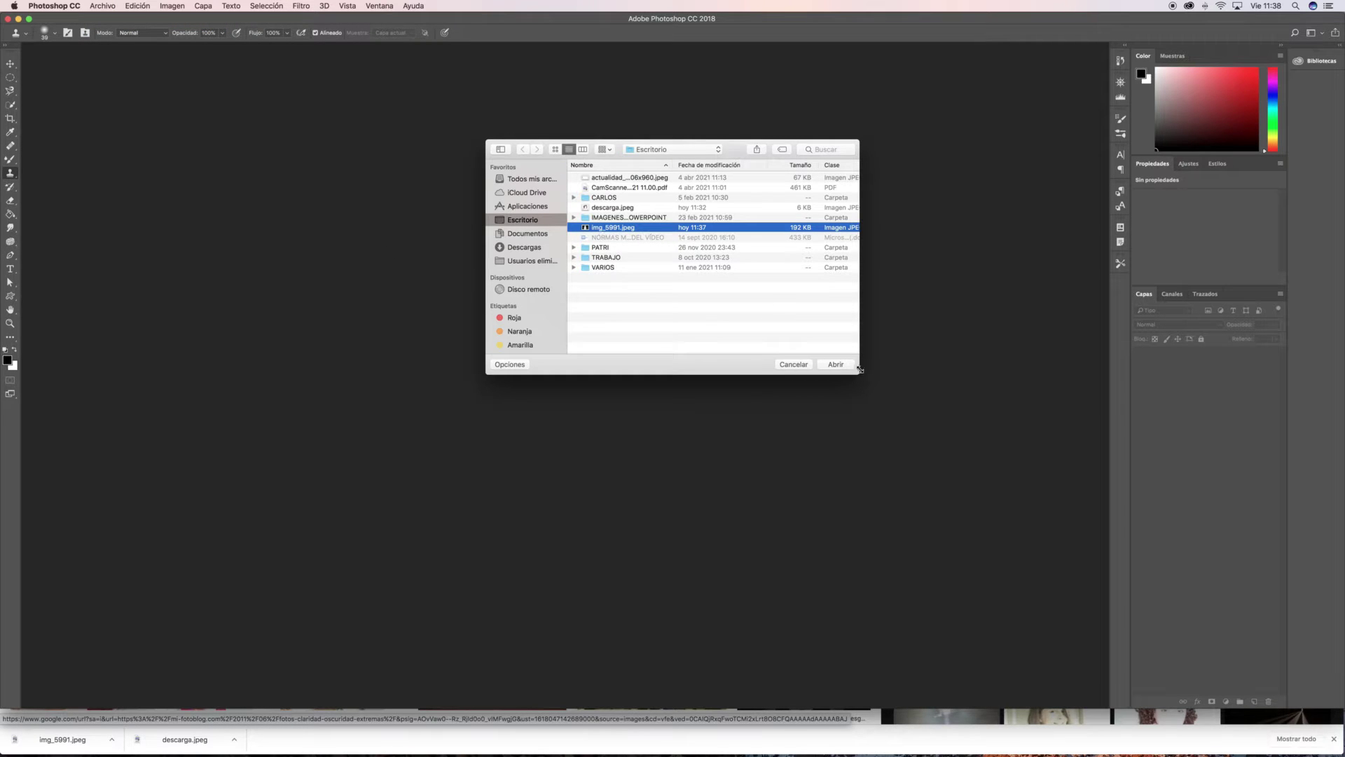
click(834, 364)
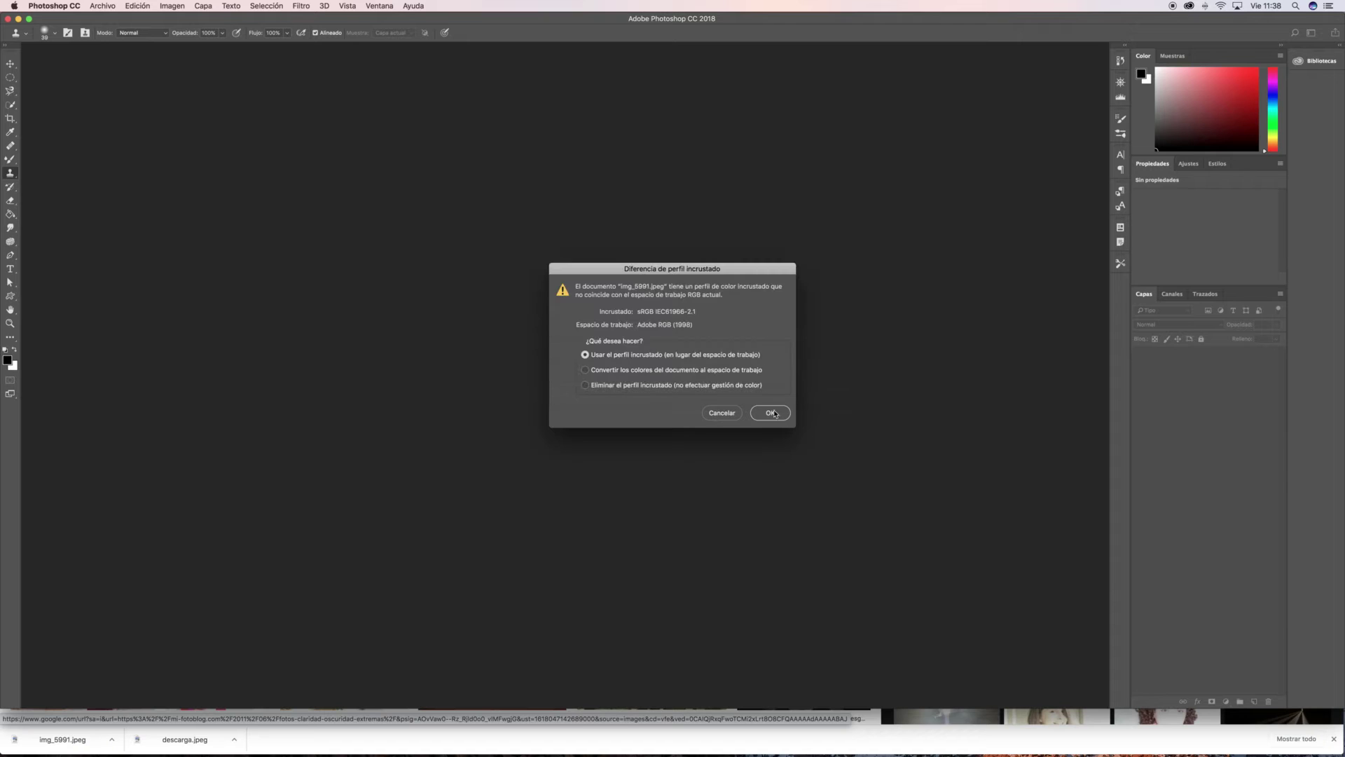
click(777, 413)
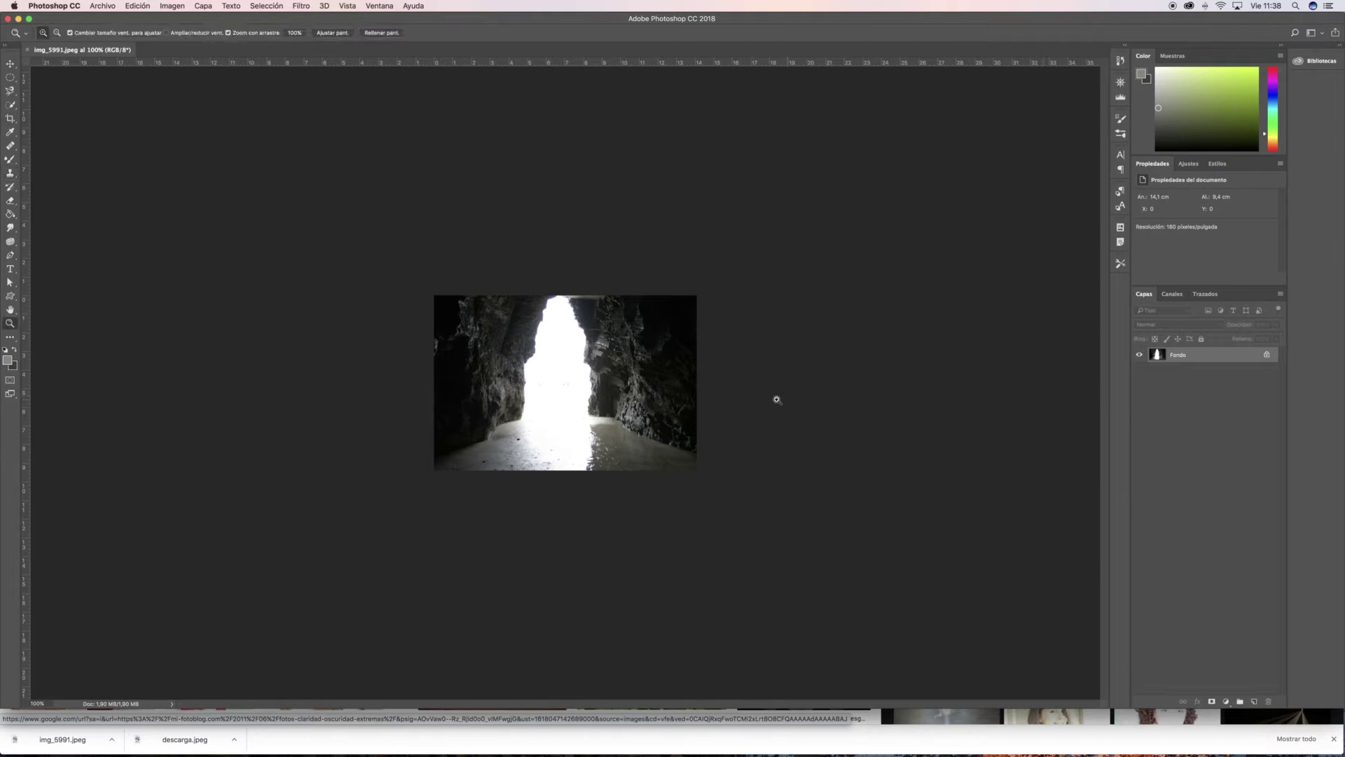
Duplicate the Fondo layer as Fondo copia
super+click(655, 398)
right_click(1233, 355)
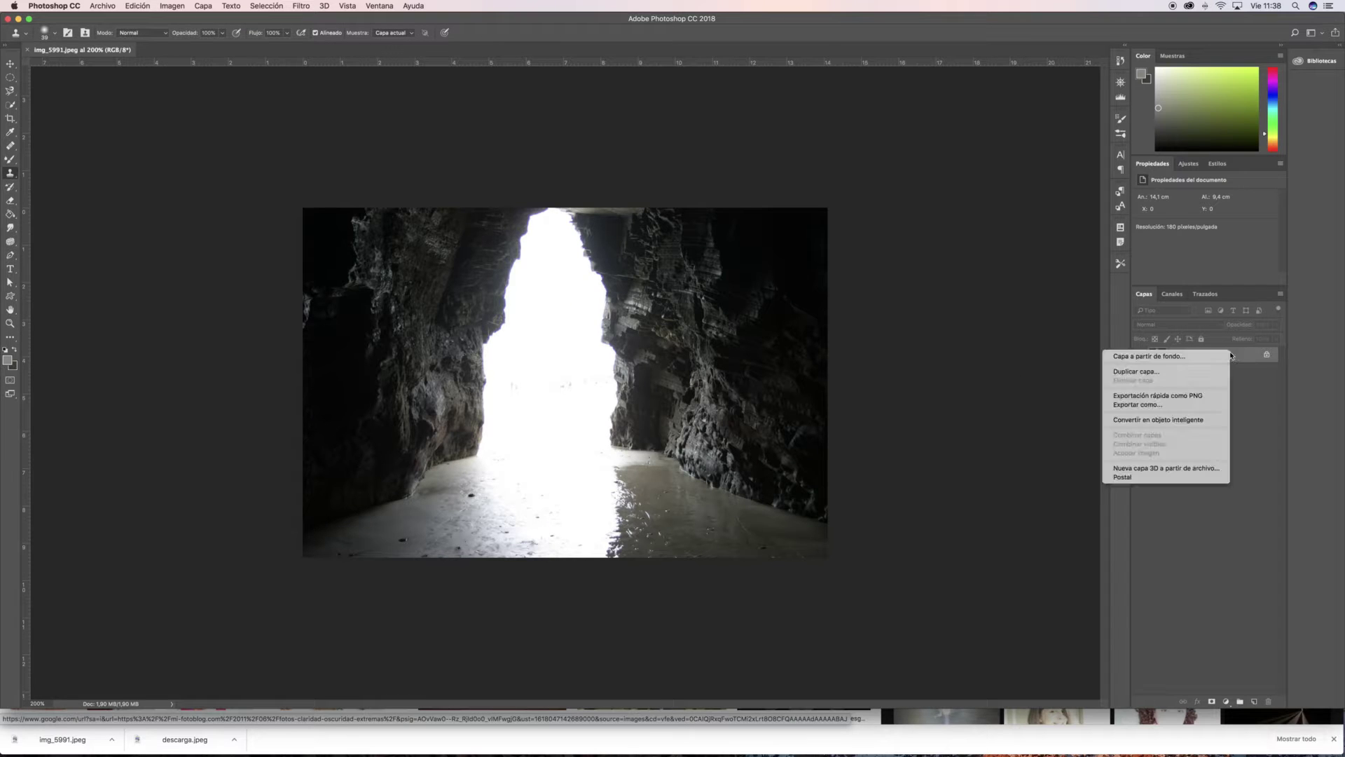
click(1215, 373)
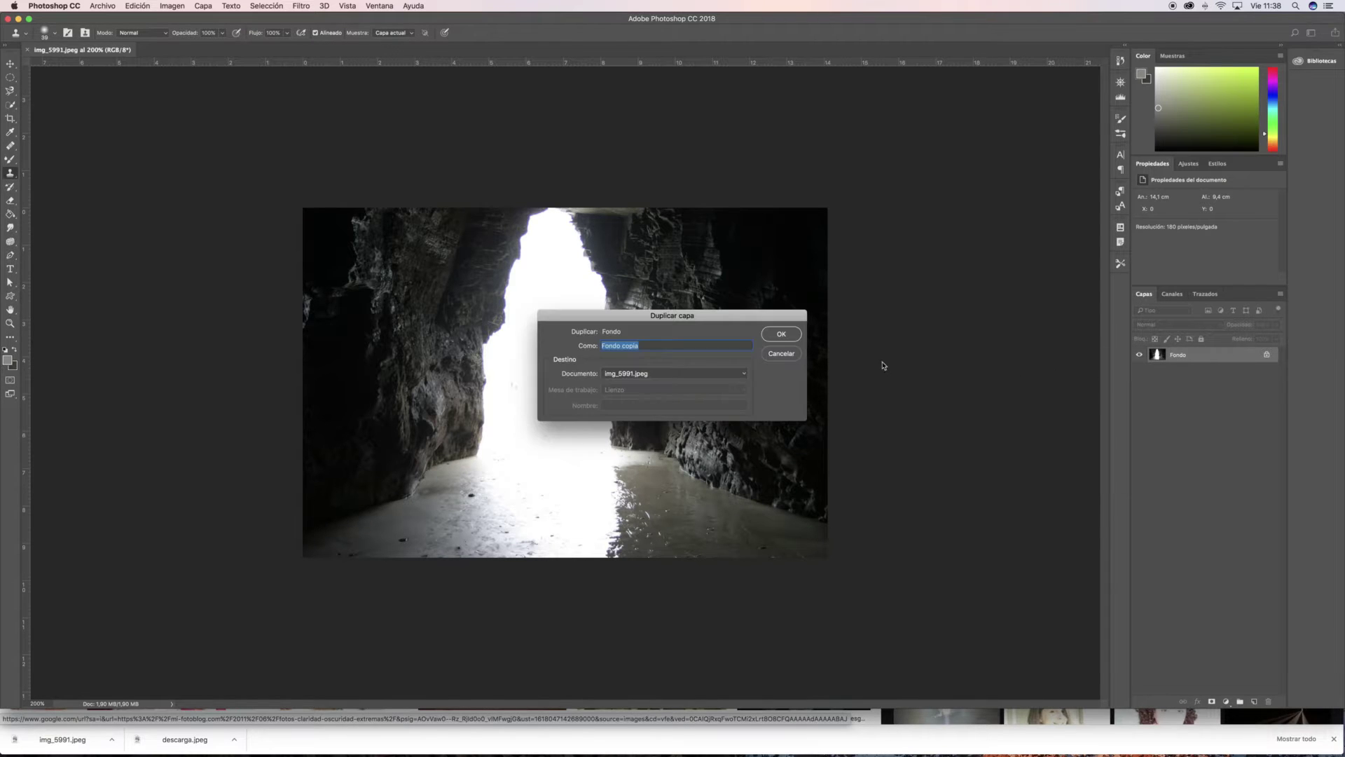
click(792, 333)
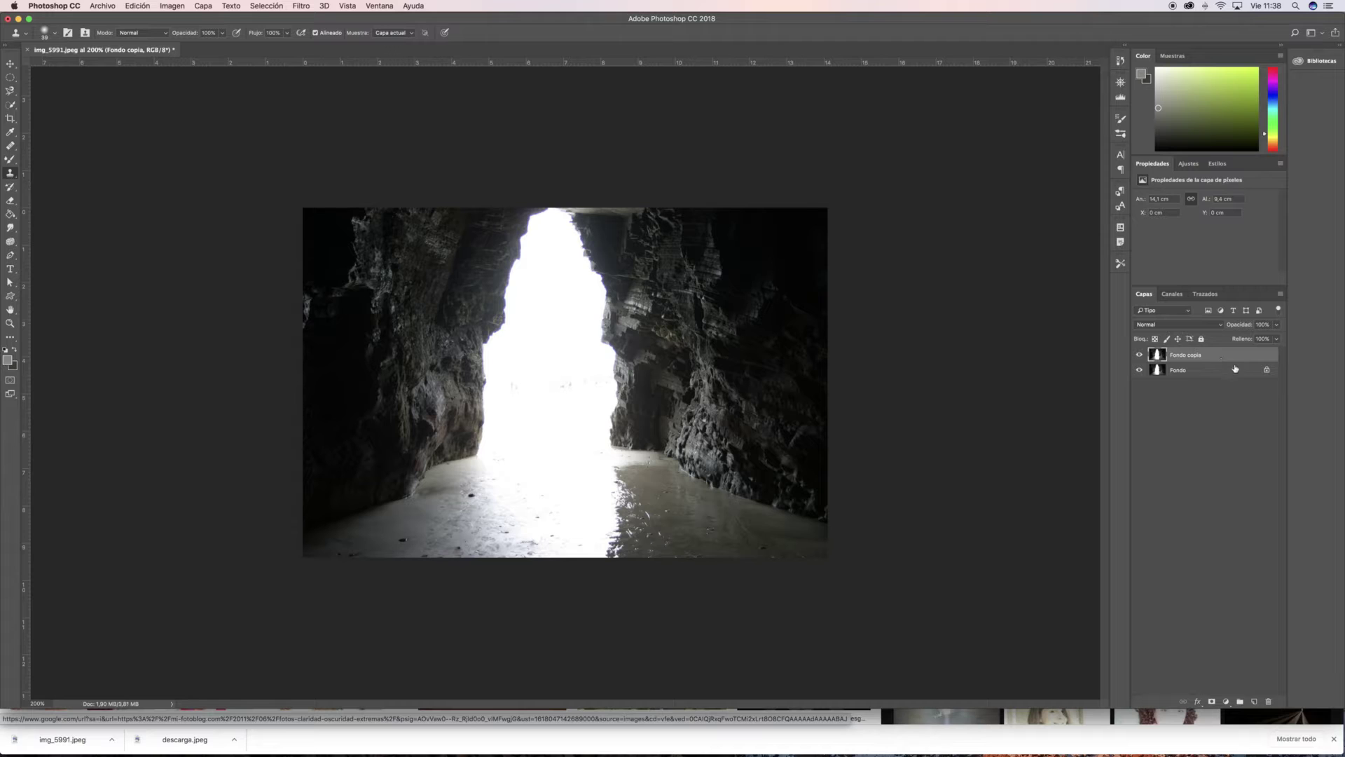
Add a Brightness/Contrast adjustment layer with brightness at about -64 and contrast at about 2
click(1188, 163)
click(1165, 187)
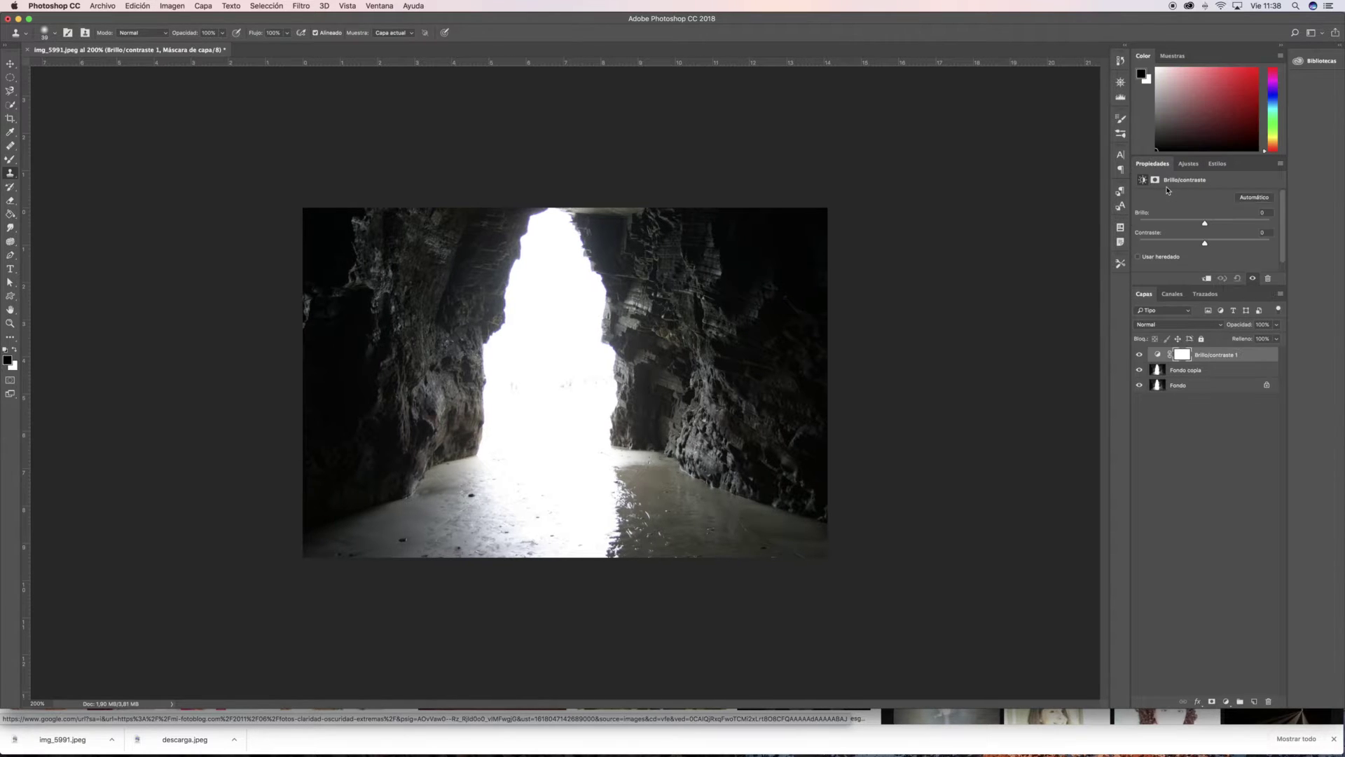
drag(1205, 224, 1177, 226)
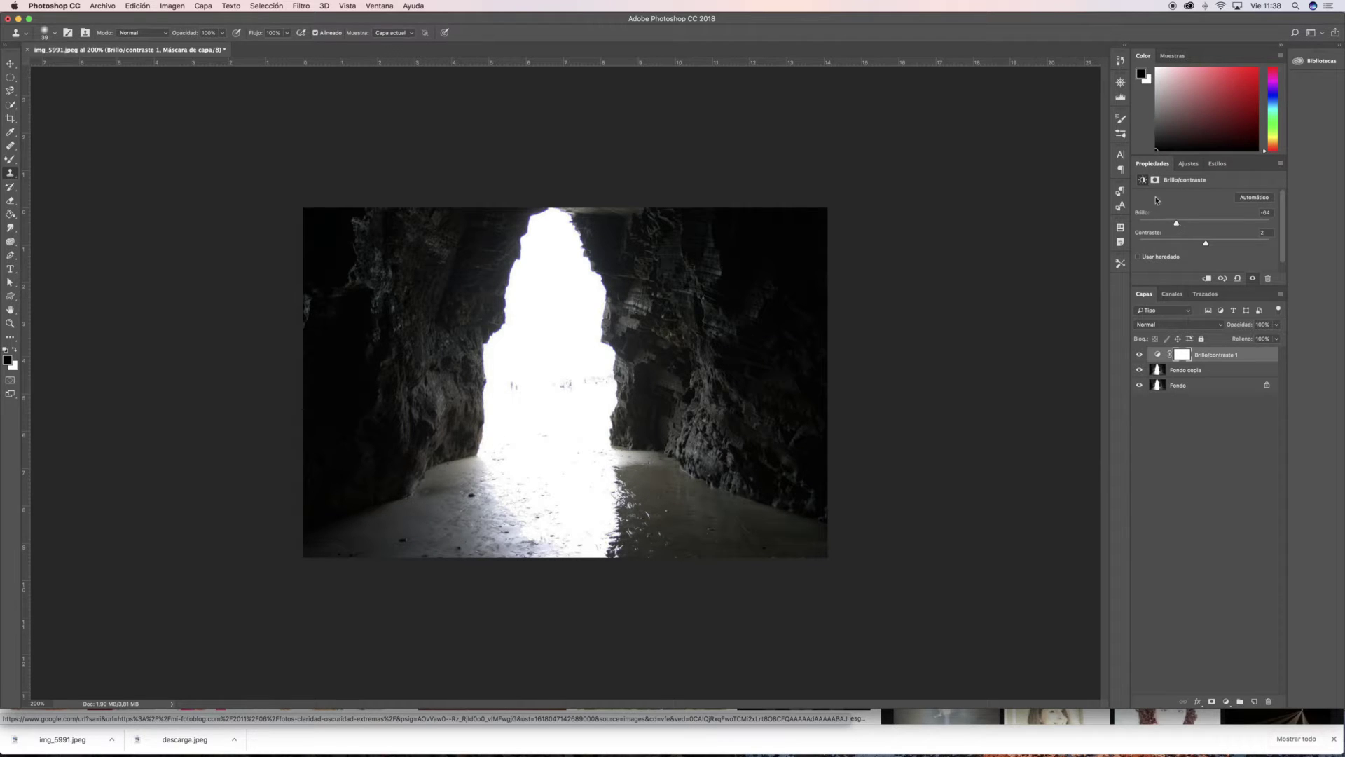
Add a Levels adjustment layer and try out its midtone and shadow input sliders
click(1188, 163)
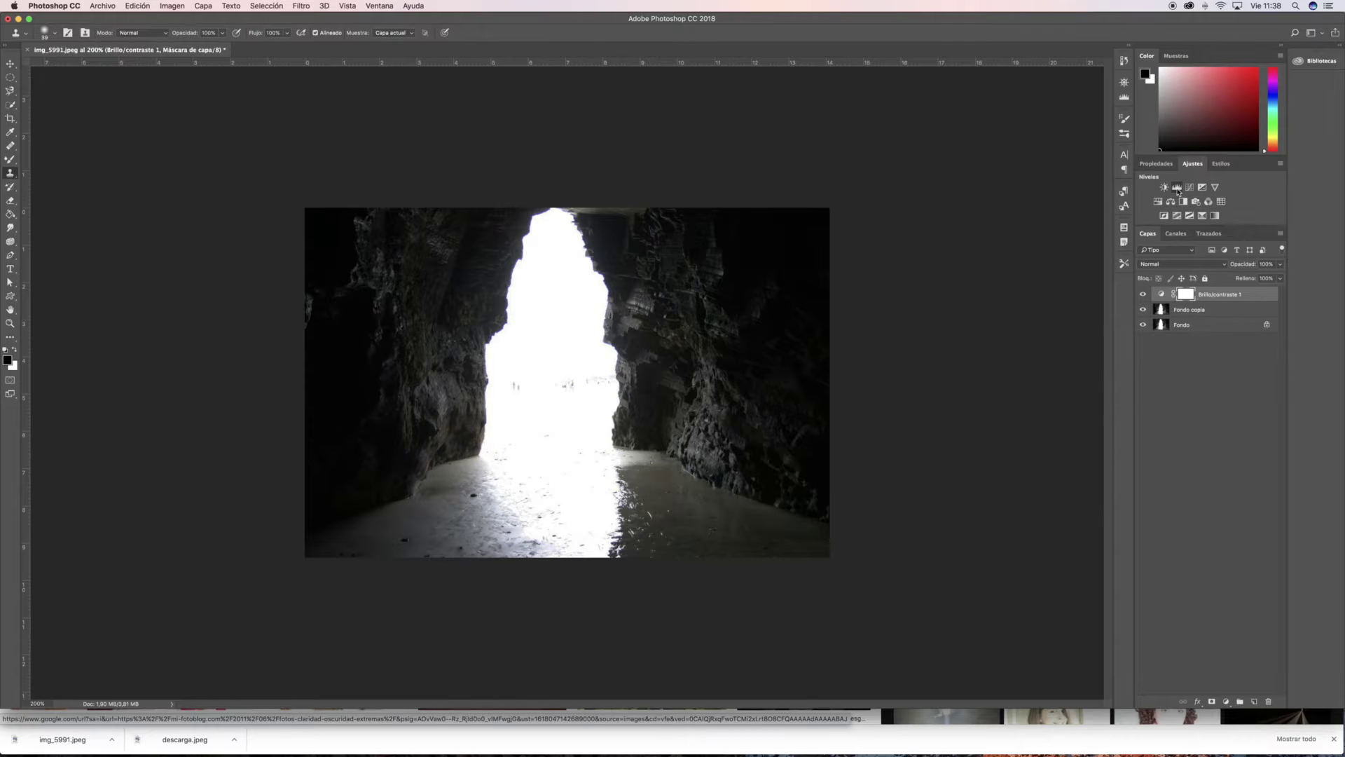
click(1178, 188)
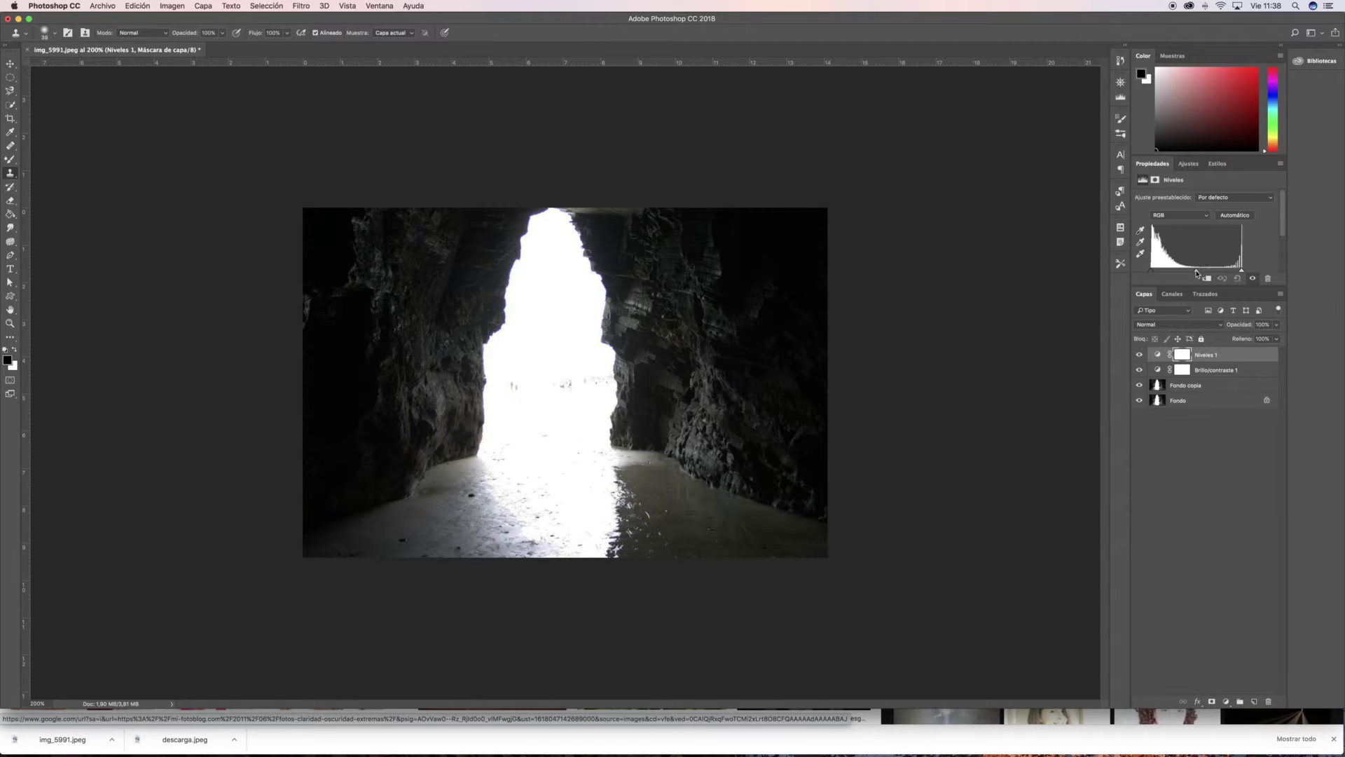
drag(1197, 271, 1250, 273)
drag(1153, 273, 1137, 274)
Add an Exposure adjustment layer with exposure at about -0.24 and offset at about +0.0020
click(1191, 165)
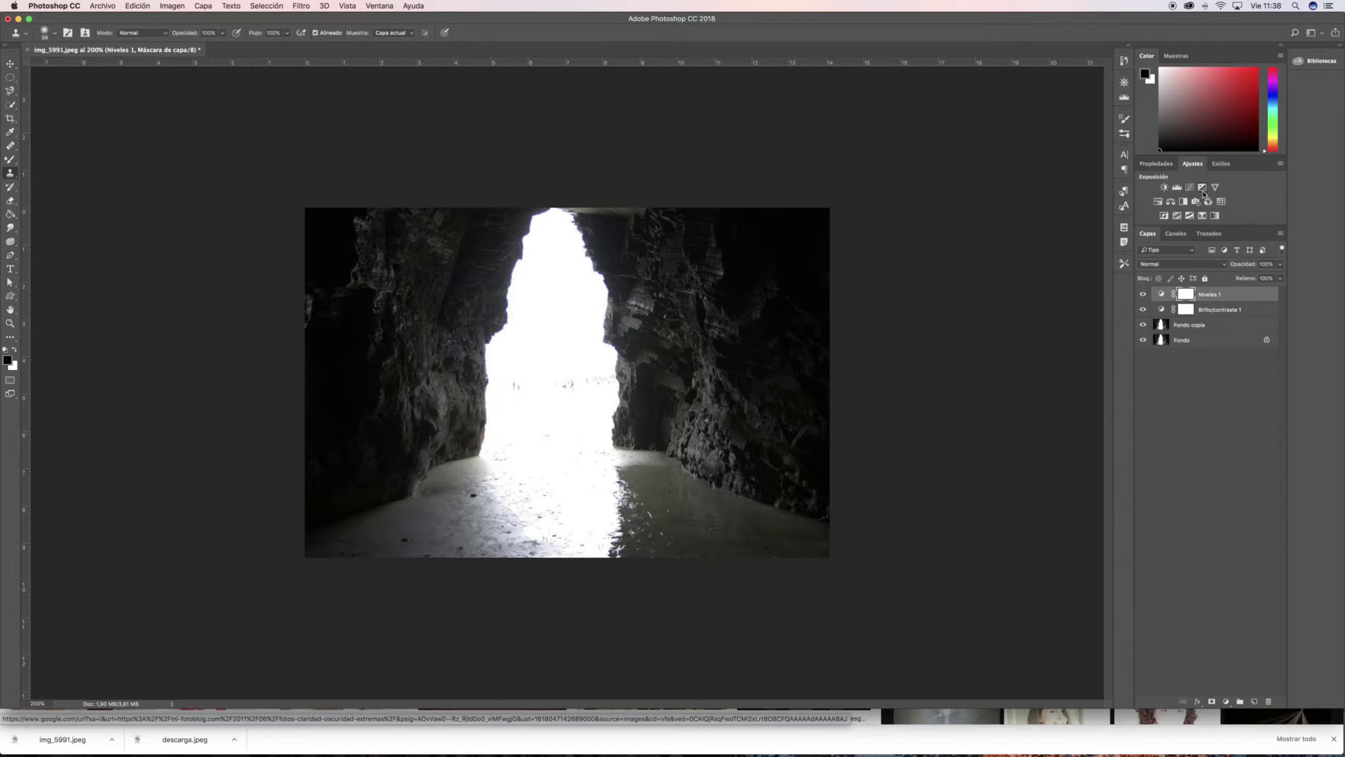
click(1201, 187)
mouse_move(1205, 223)
mouse_down()
mouse_move(1174, 226)
mouse_move(1203, 225)
mouse_up()
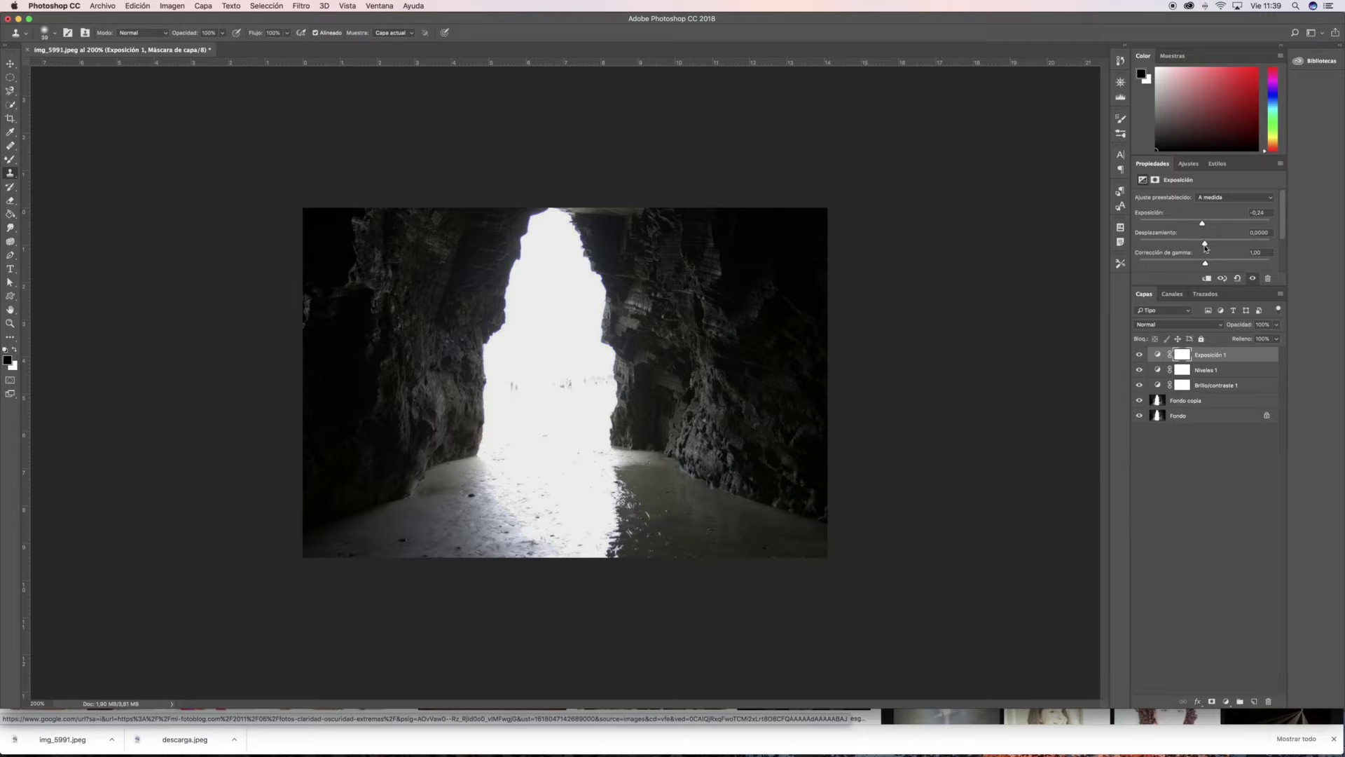
mouse_move(1205, 246)
mouse_down()
mouse_move(1219, 247)
mouse_move(1206, 246)
mouse_up()
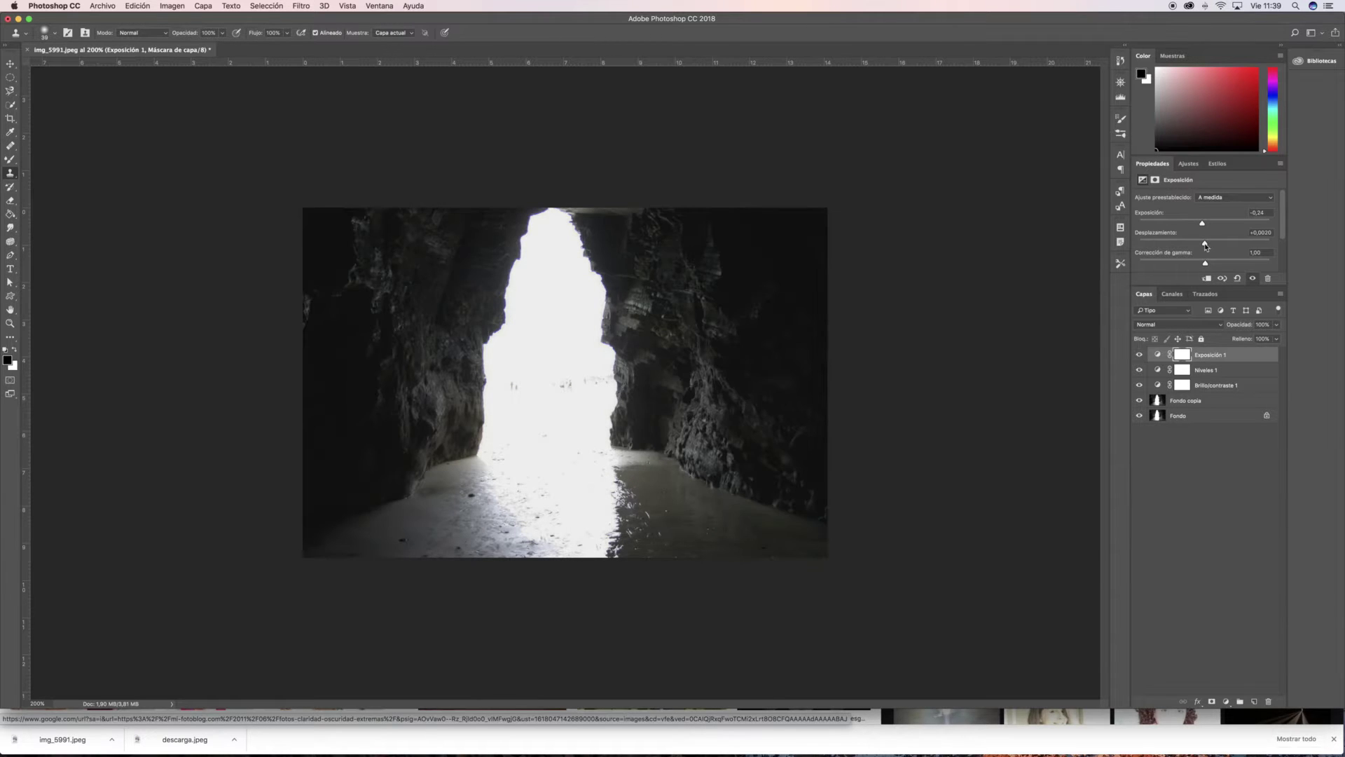
Add a Hue/Saturation adjustment layer with lightness +7, saturation about -46 and a negative hue shift
click(1188, 163)
click(1159, 203)
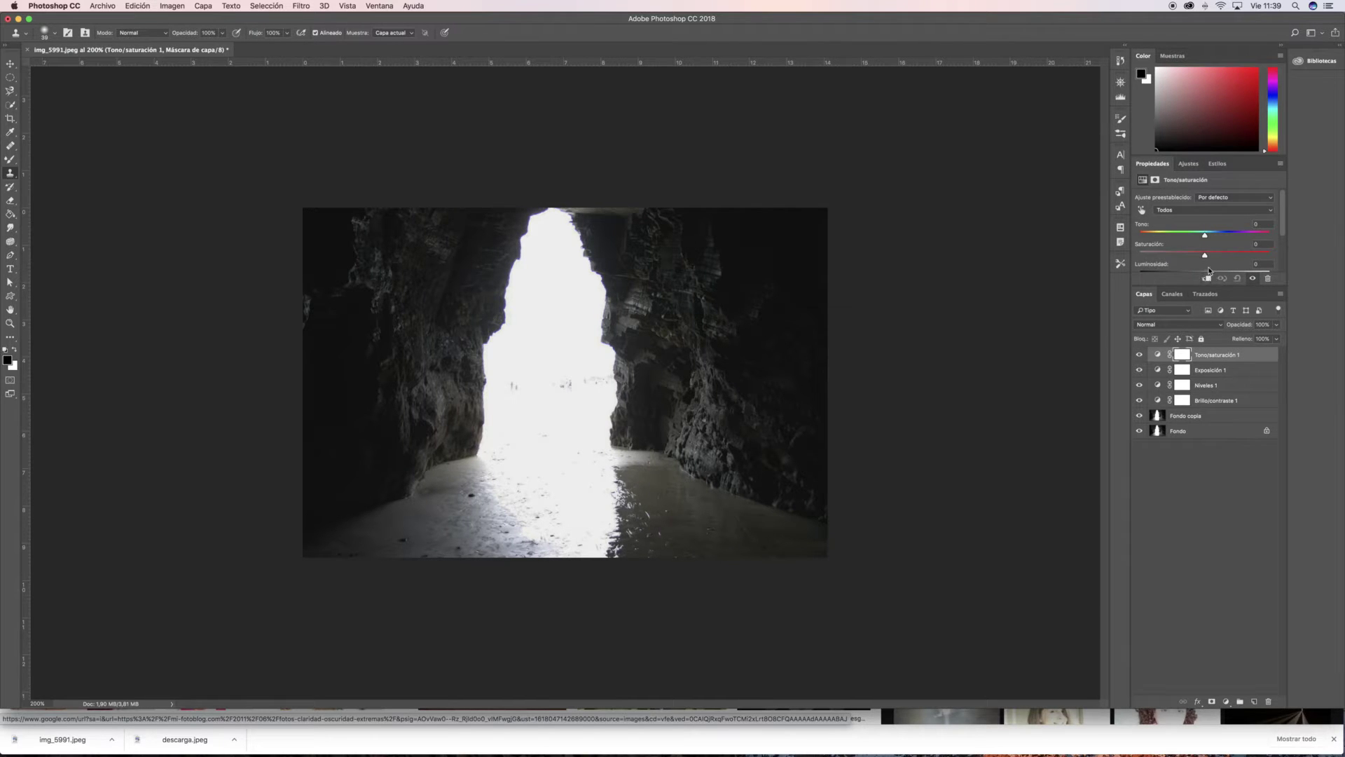
scroll(1190, 266, down, 3)
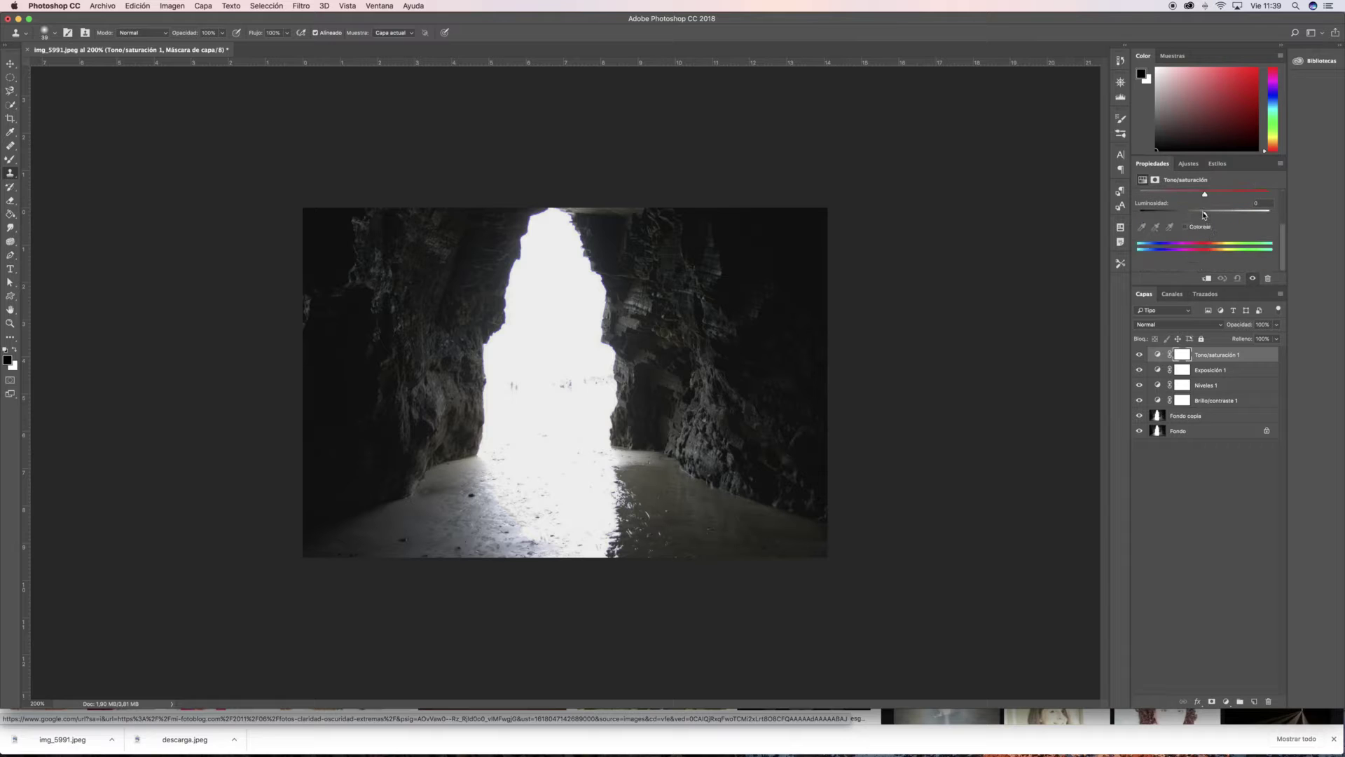
mouse_move(1205, 216)
mouse_down()
mouse_move(1180, 216)
mouse_move(1256, 216)
mouse_move(1209, 216)
mouse_up()
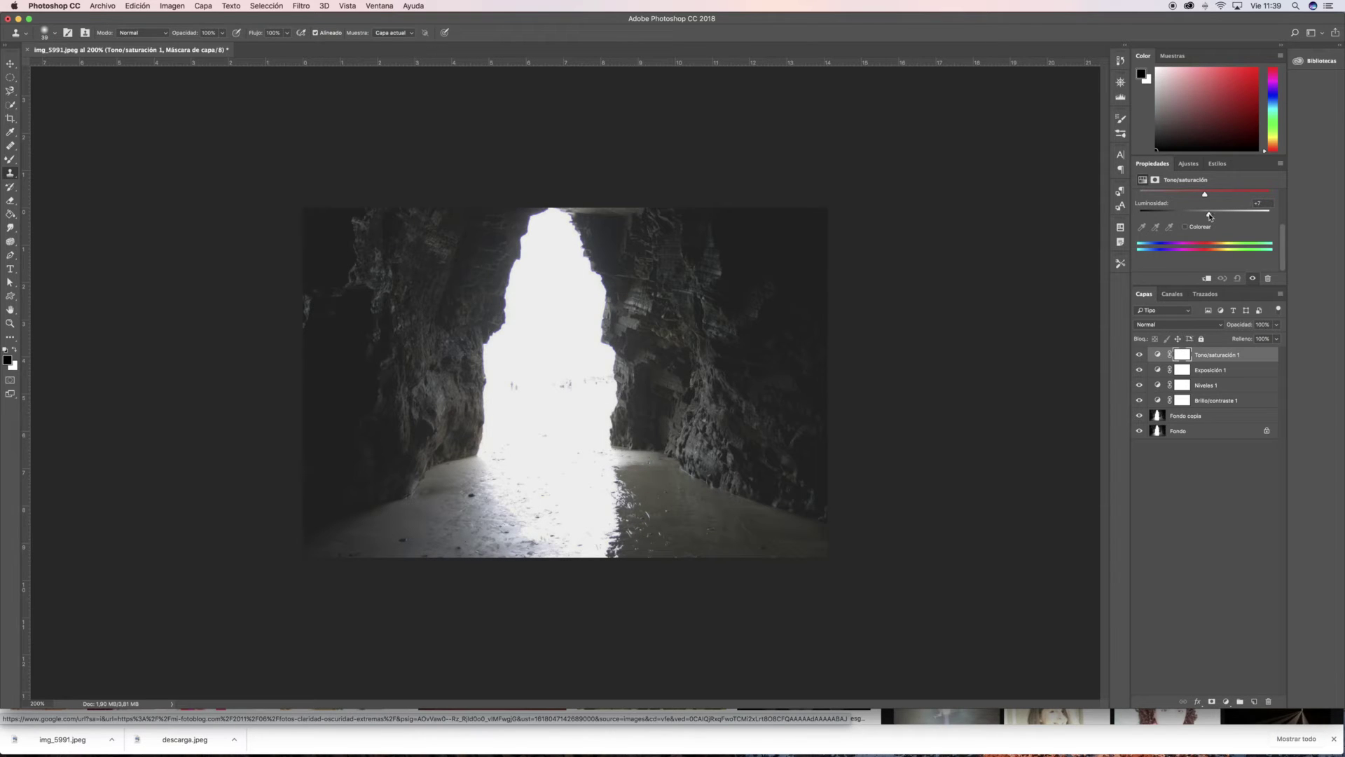
drag(1204, 194, 1183, 237)
scroll(1190, 217, up, 3)
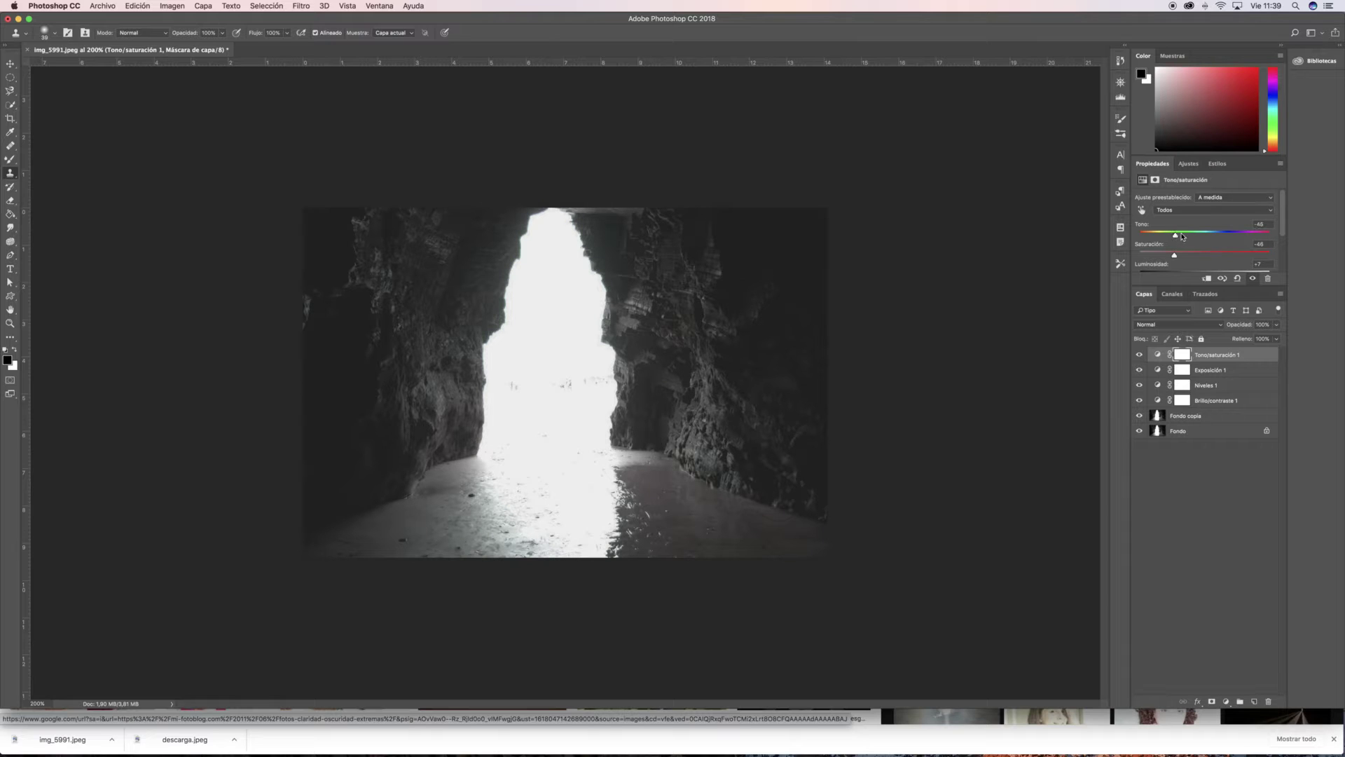
Hide all adjustment layers to view the original photo, and show all of them again except Hue/Saturation
click(1193, 164)
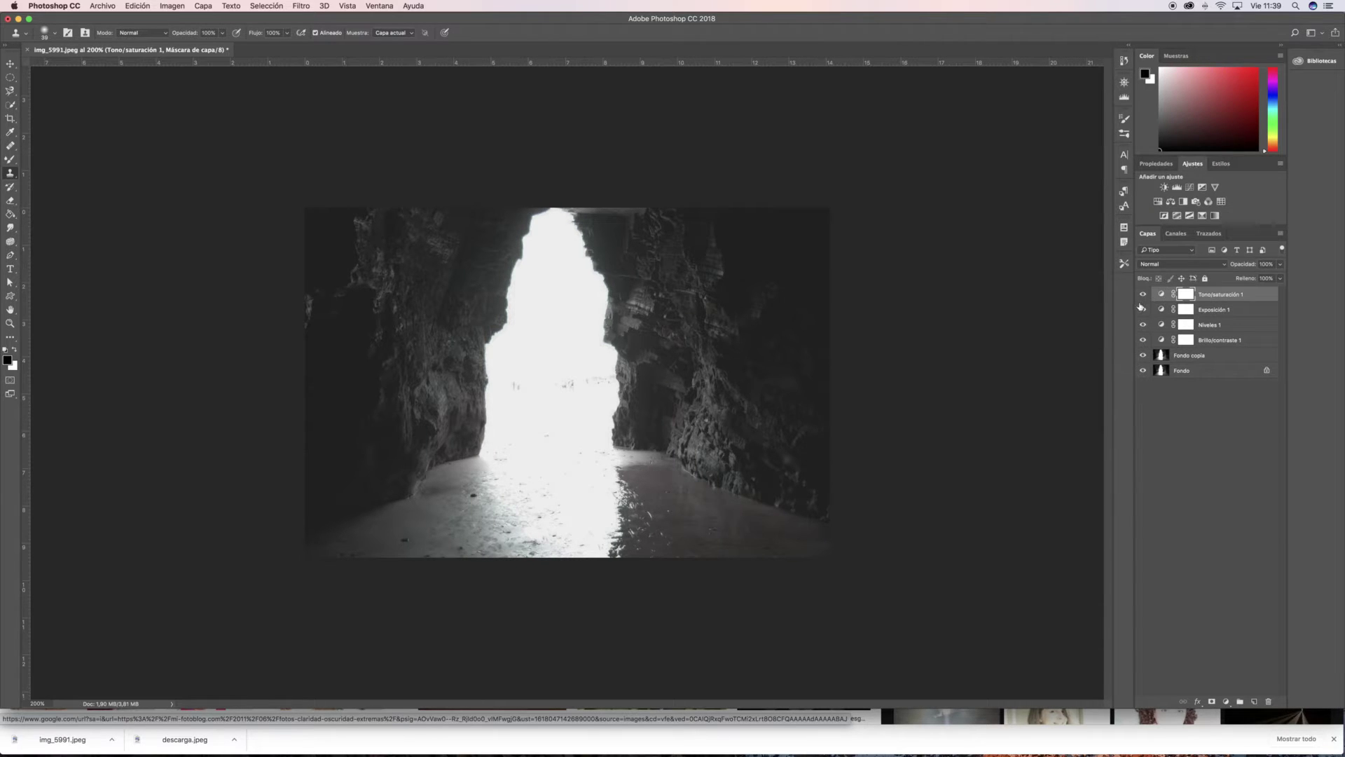
drag(1143, 294, 1143, 357)
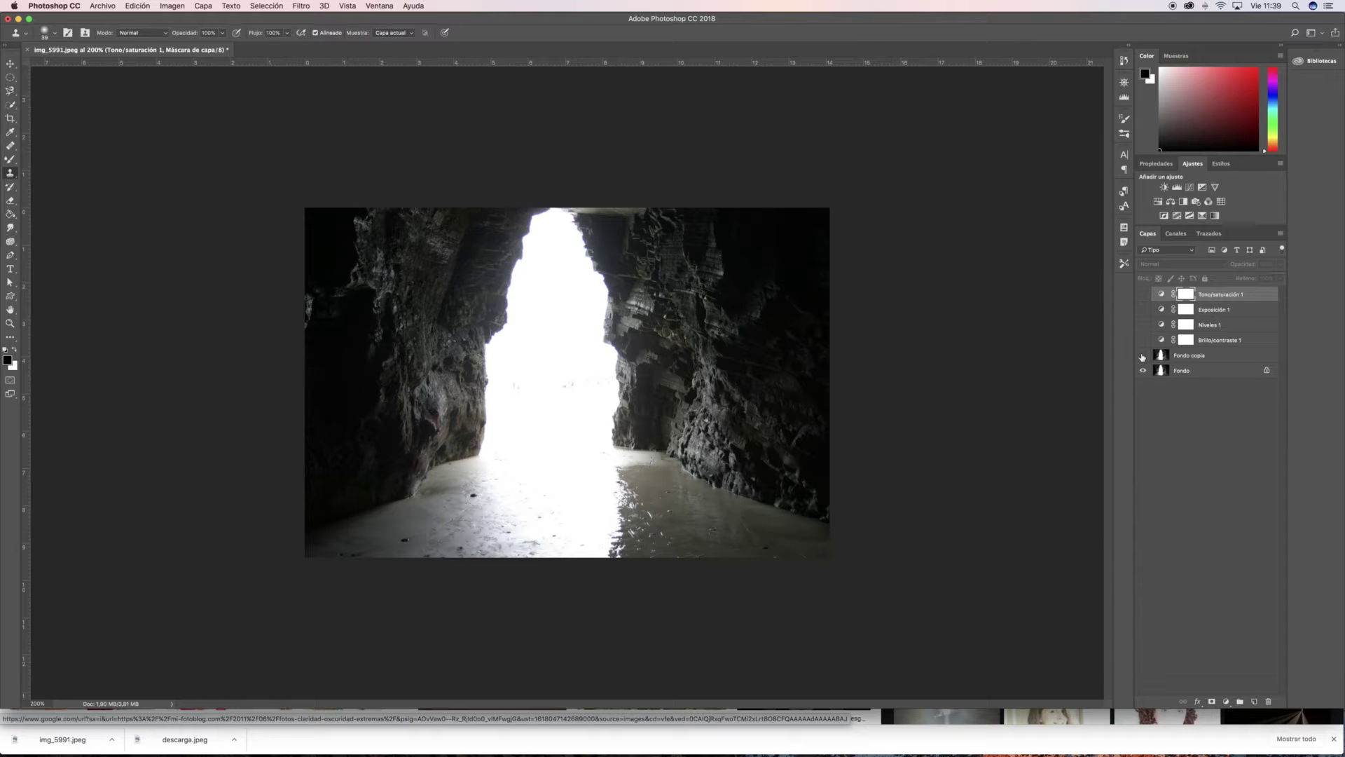
drag(1143, 340, 1142, 309)
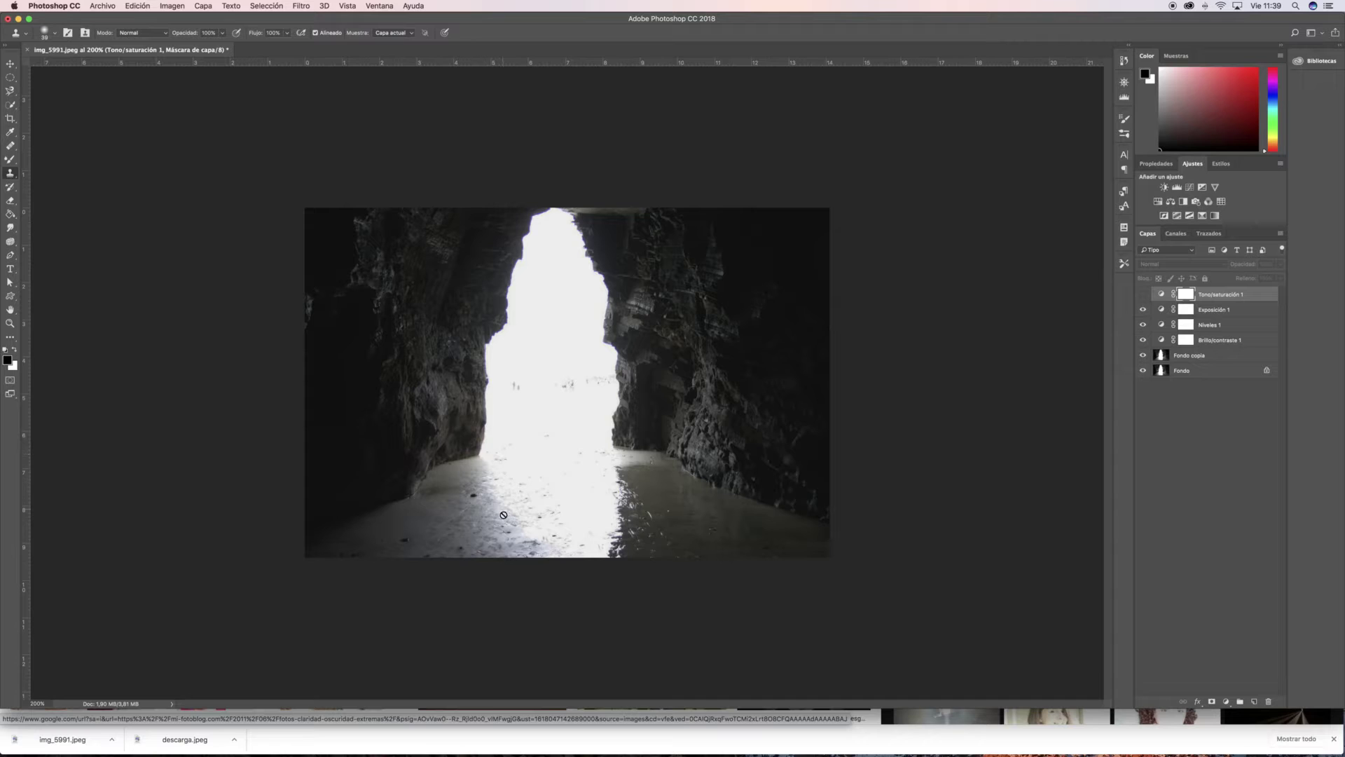
click(572, 463)
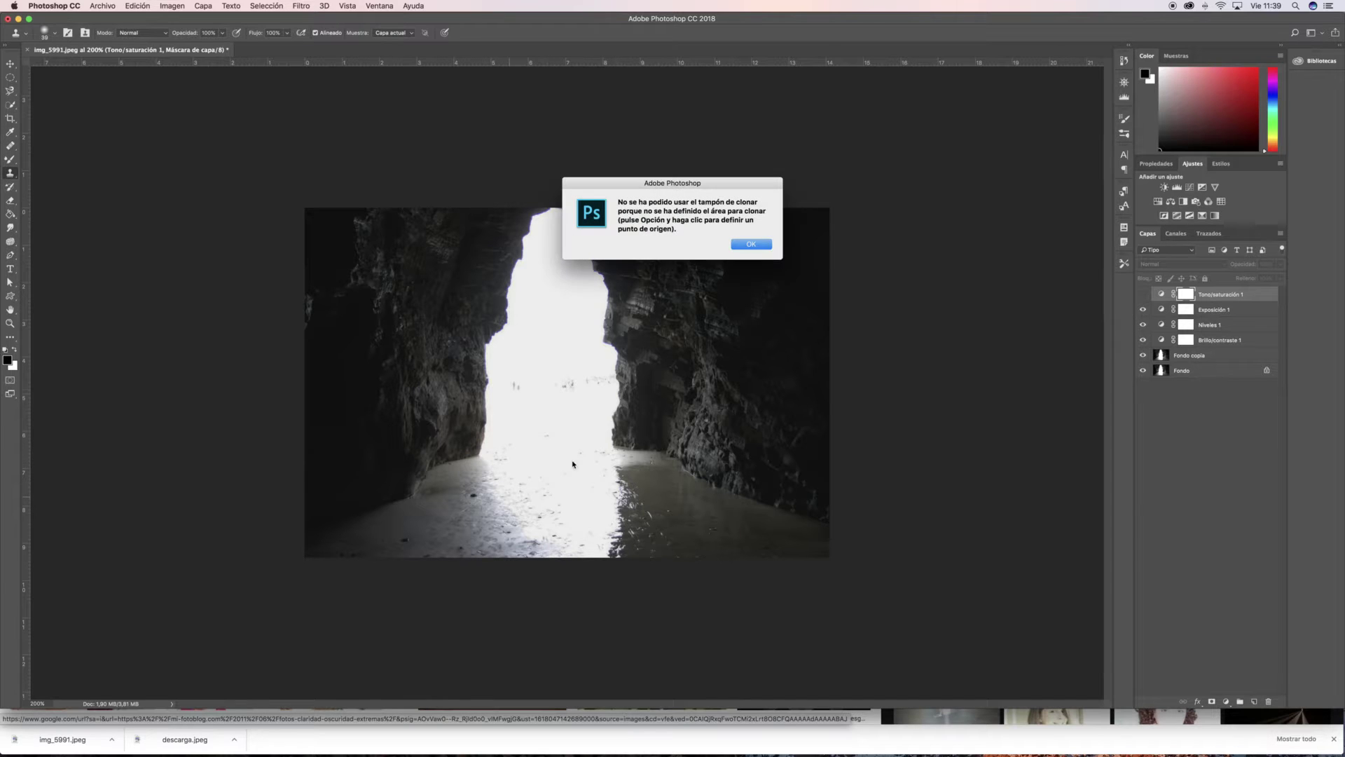
click(743, 244)
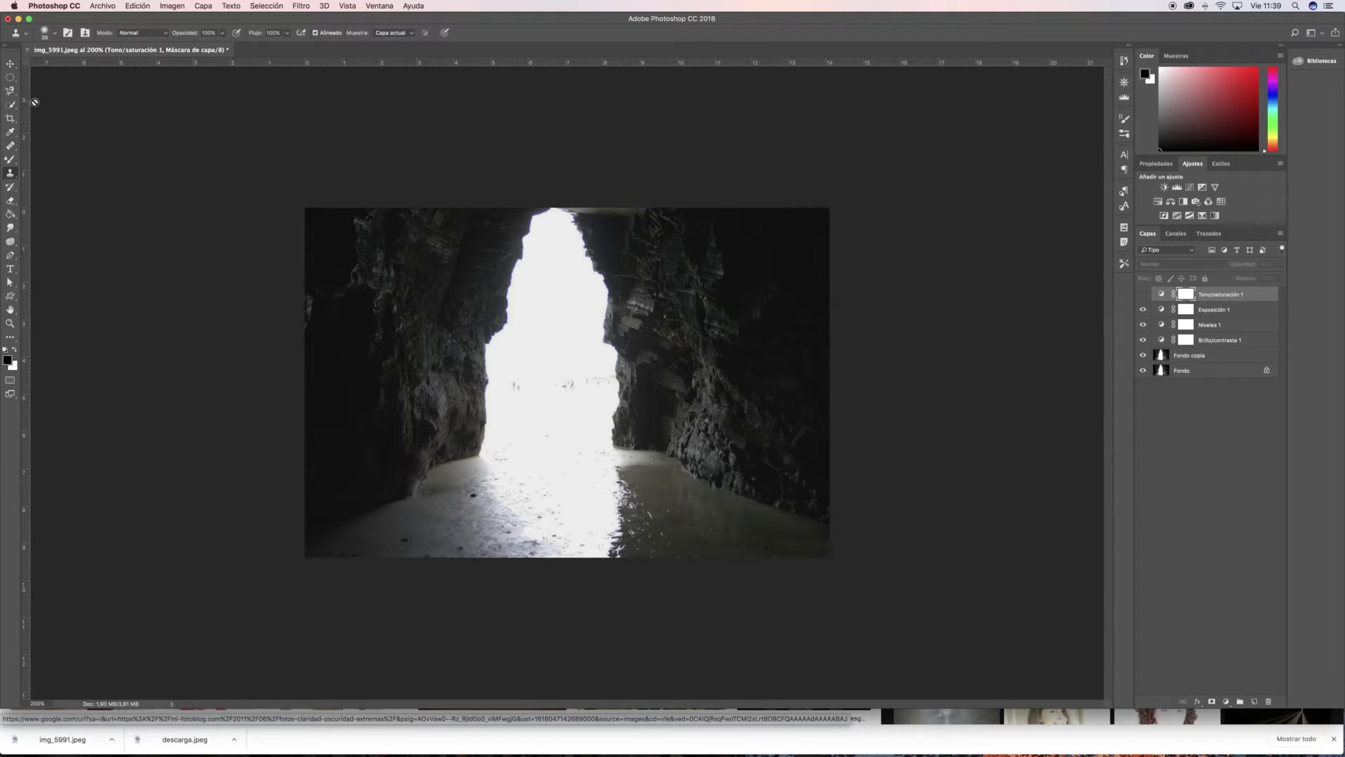
click(10, 78)
drag(490, 455, 632, 557)
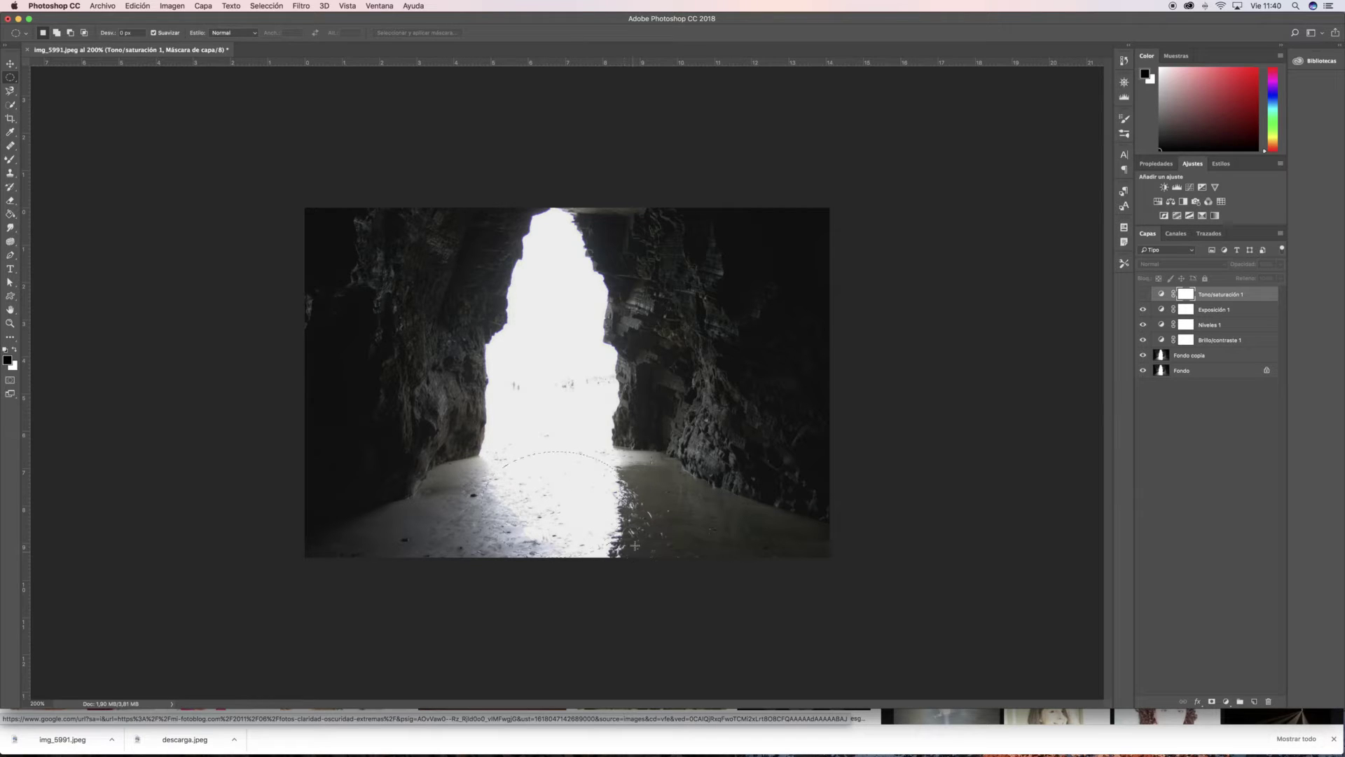
drag(511, 361, 618, 436)
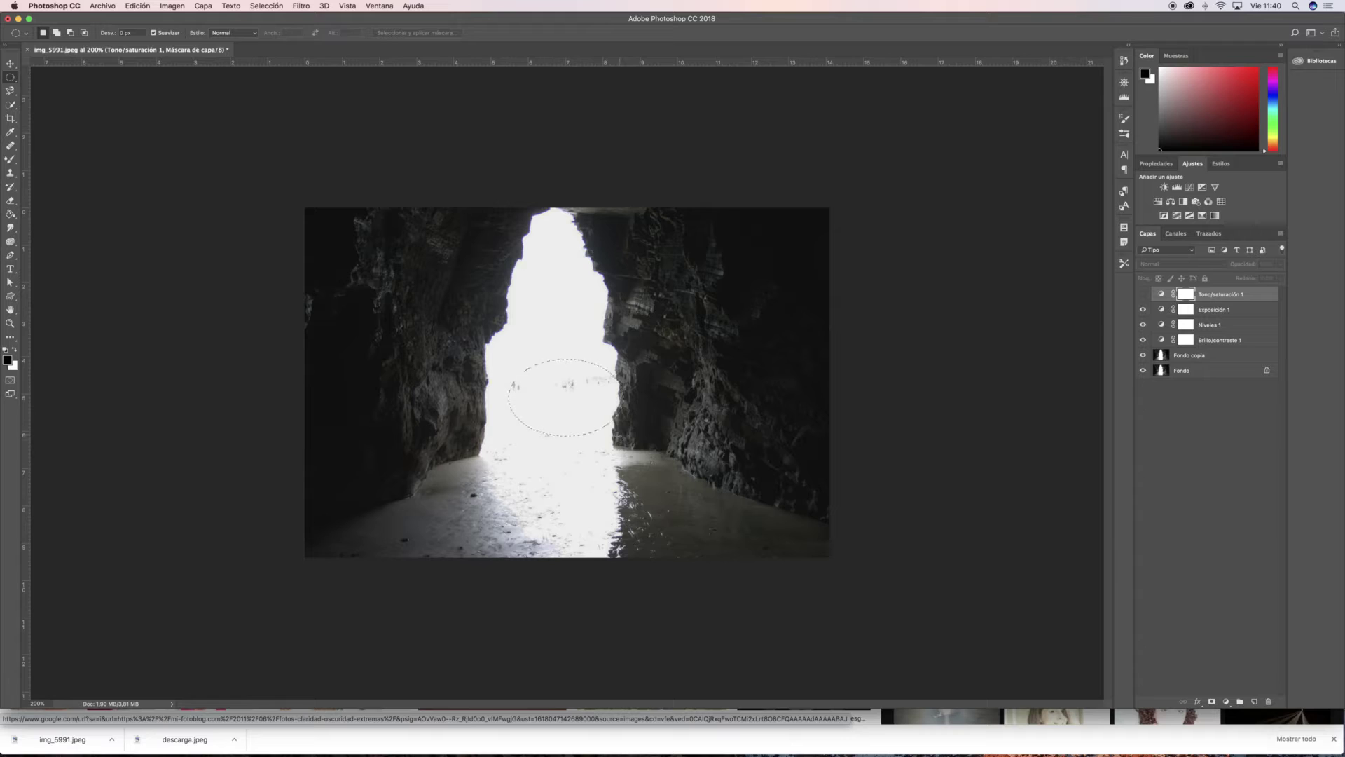
click(669, 454)
Select the wet floor of the cave with the Quick Selection tool
click(10, 104)
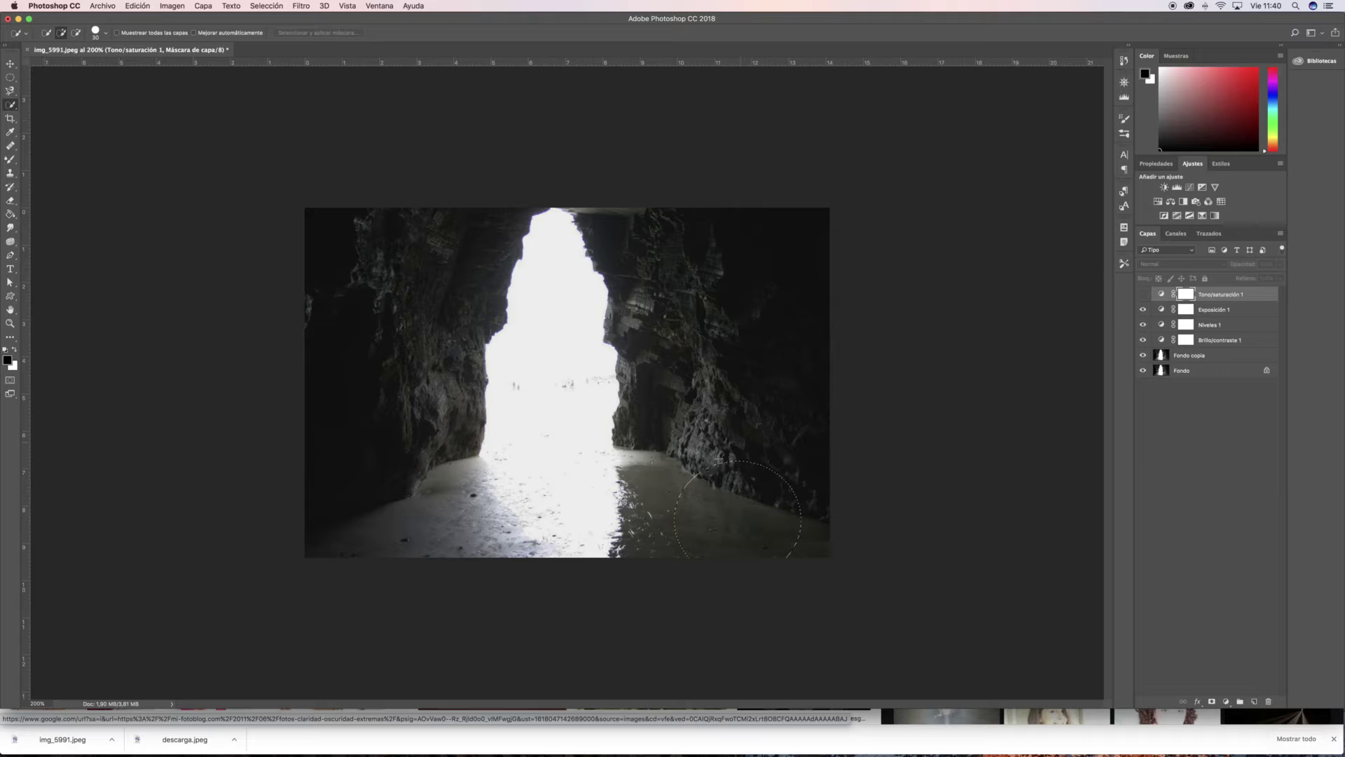
mouse_move(612, 464)
mouse_down()
mouse_move(633, 501)
mouse_move(709, 540)
mouse_move(763, 543)
mouse_up()
drag(454, 455, 473, 496)
drag(457, 546, 335, 537)
Compare the photo with and without its adjustments, undo the accidental layer reordering, and show every layer again
drag(1143, 309, 1143, 355)
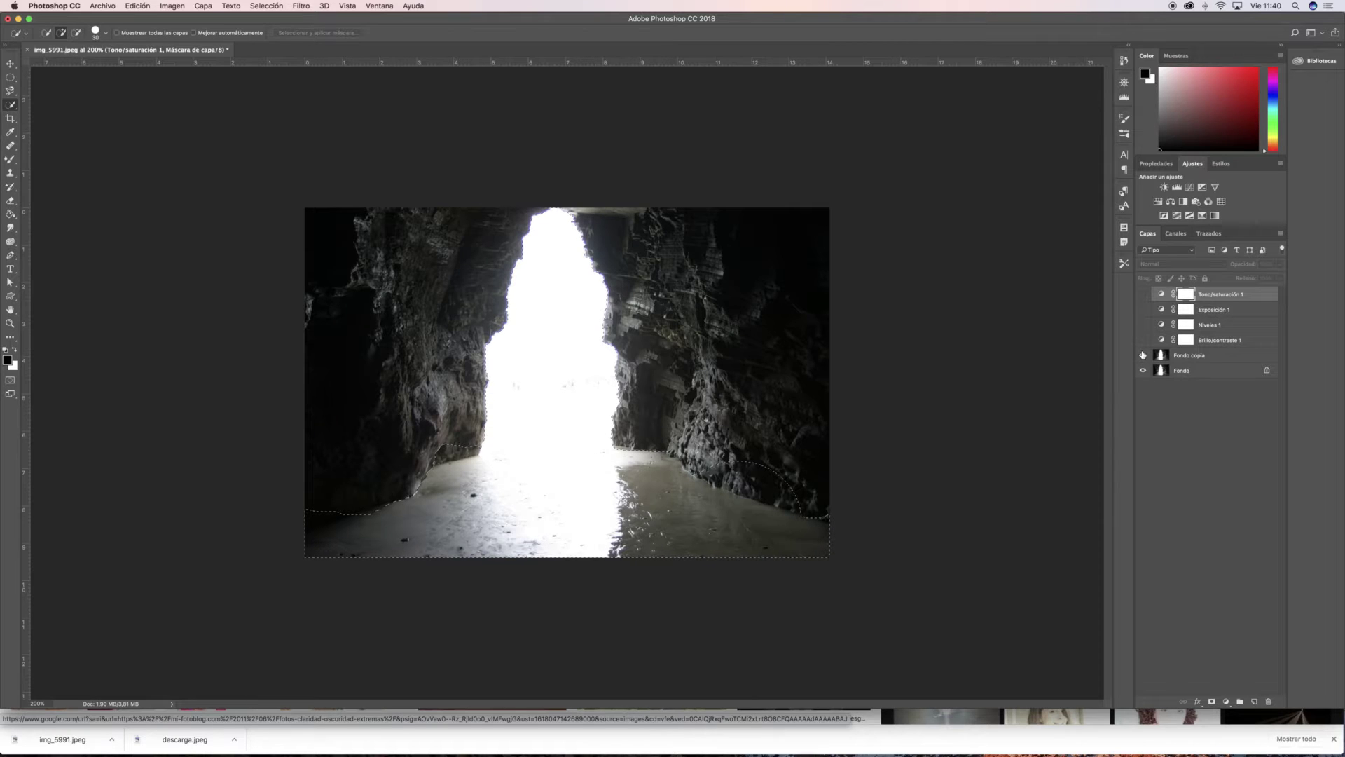
drag(1141, 297, 1142, 324)
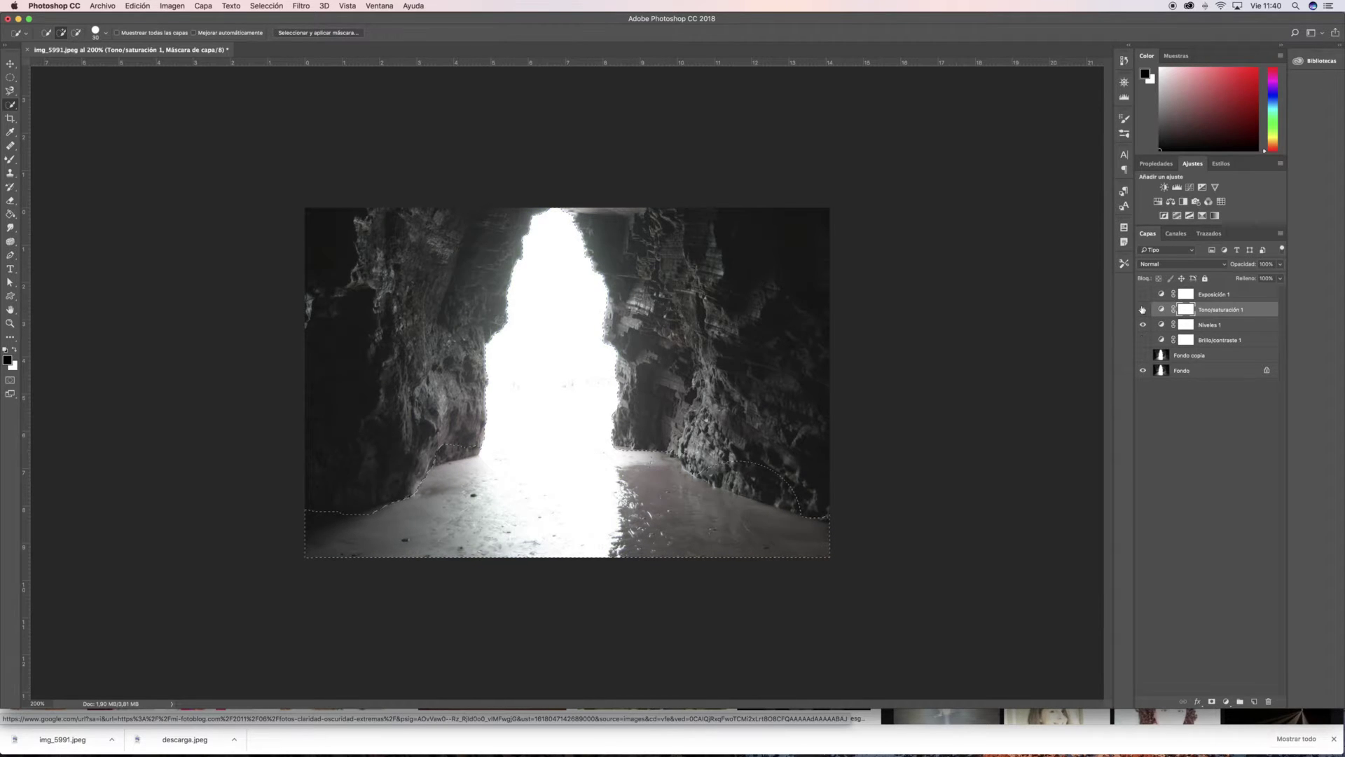
key(super+z)
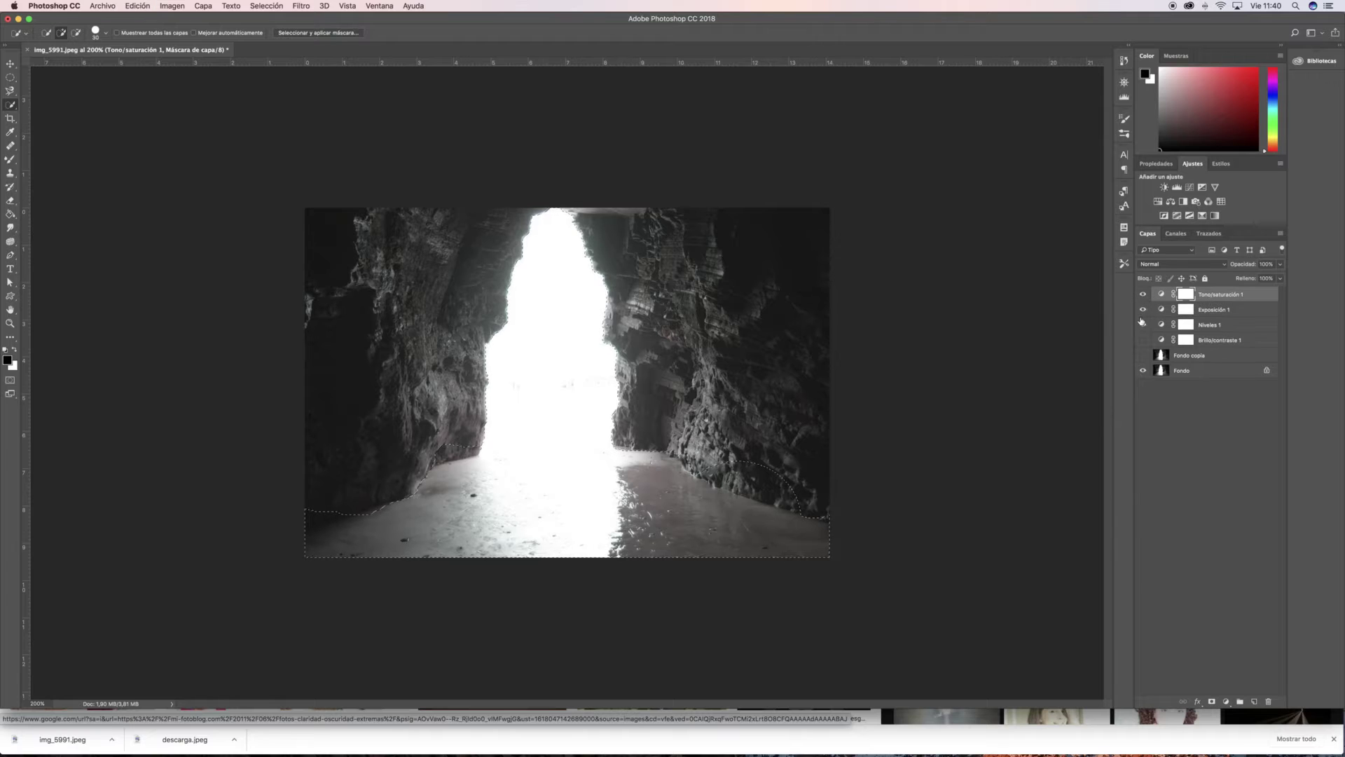
click(1142, 325)
click(1143, 340)
click(1142, 355)
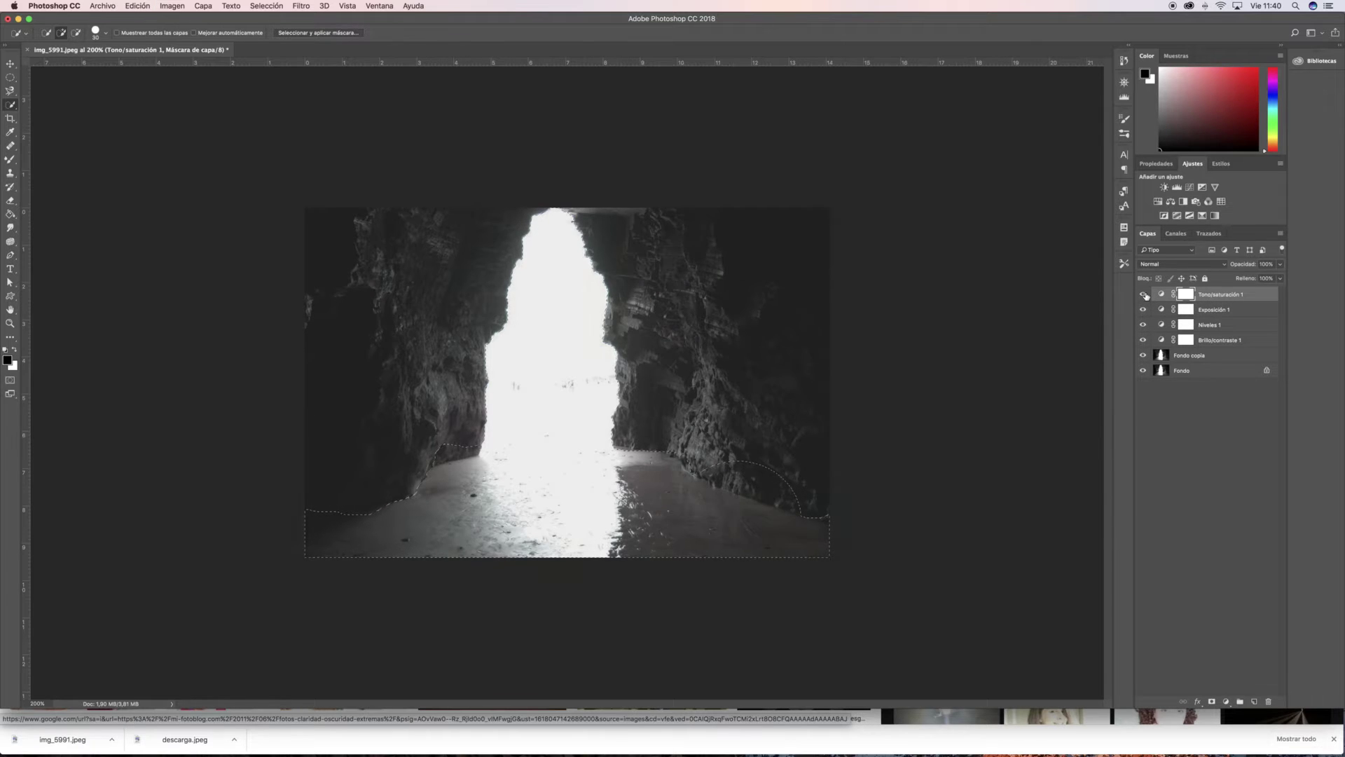
Hide the Hue/Saturation layer and clear the floor selection
click(1143, 294)
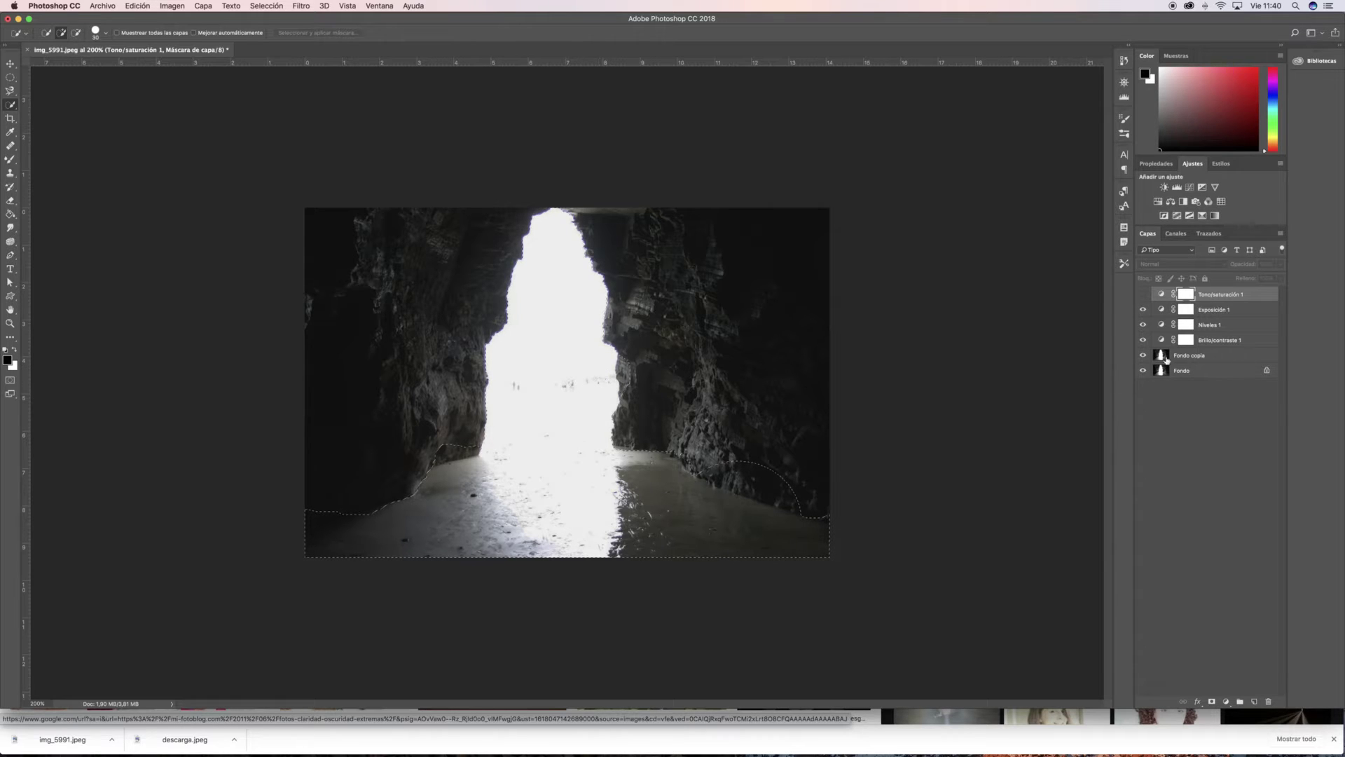
mouse_move(1143, 355)
mouse_down()
mouse_move(1150, 311)
mouse_move(1143, 355)
mouse_up()
key(super+d)
Add a Black & White adjustment layer with reds at about -170, yellows at 300 and greens at 300
click(1183, 203)
drag(1203, 236, 1273, 262)
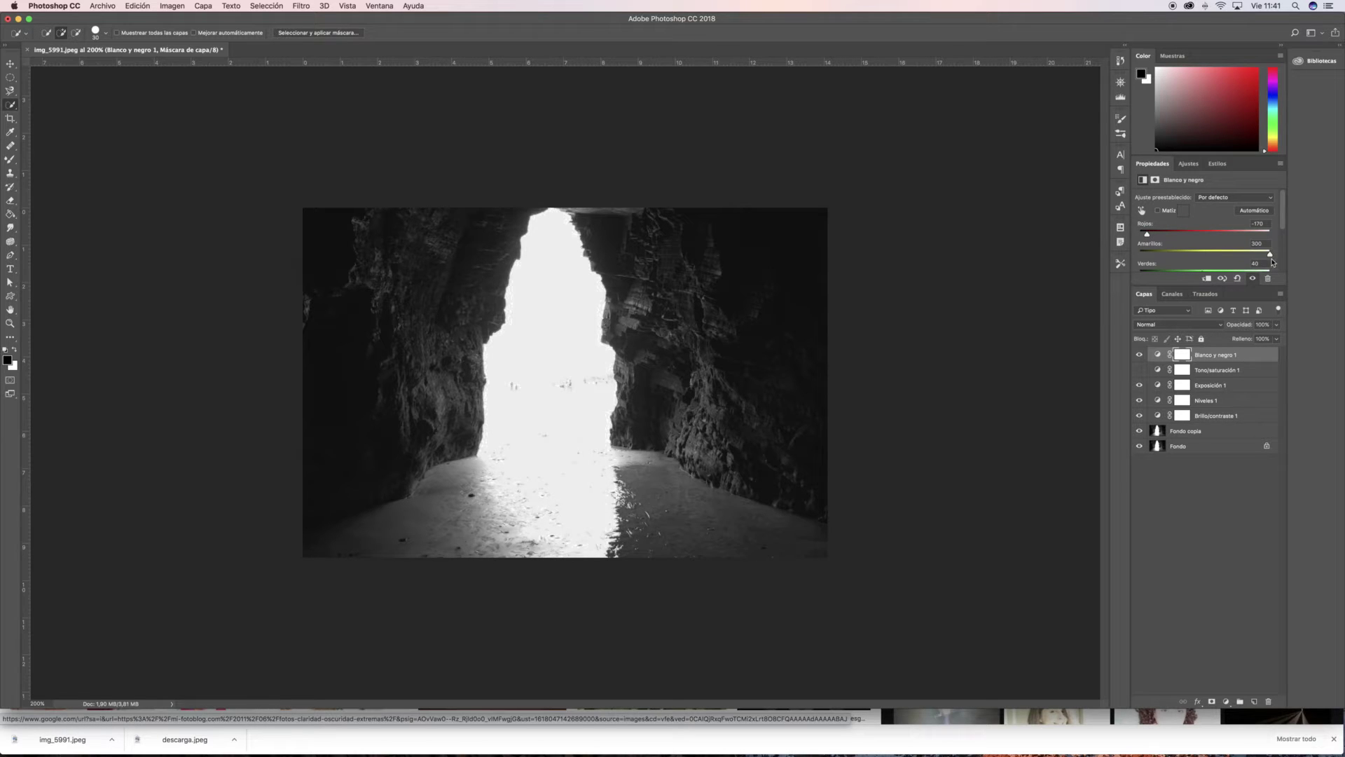
scroll(1195, 259, down, 3)
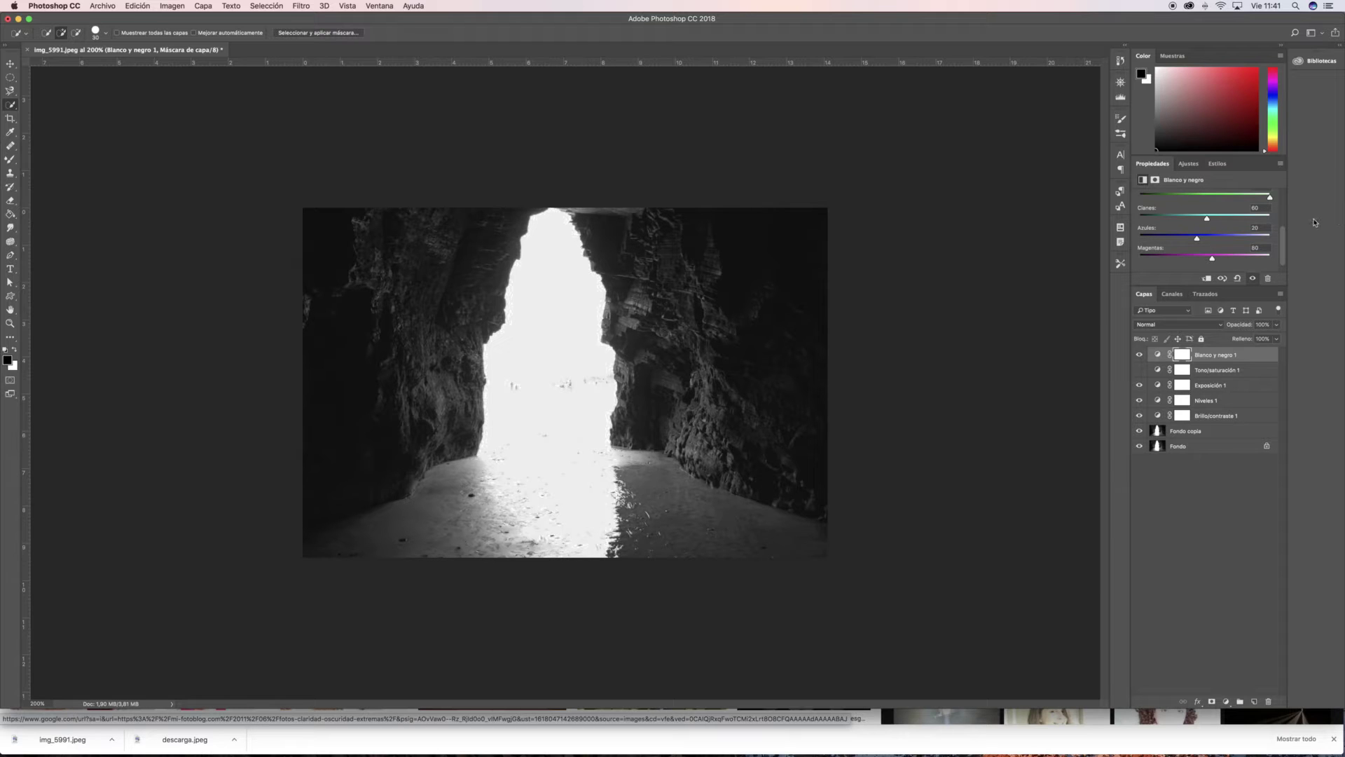
scroll(1208, 257, up, 3)
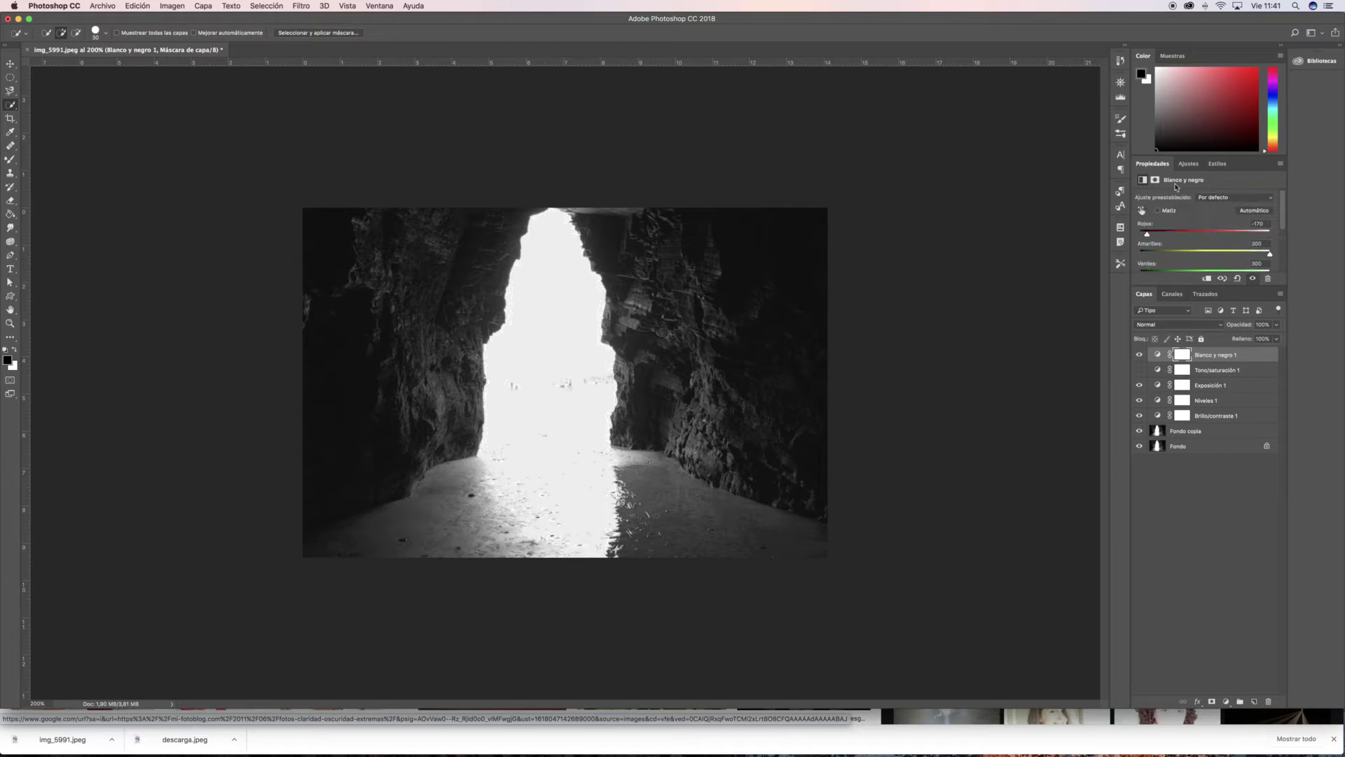
Remove the Black & White layer's mask and add a Photo Filter adjustment layer above it
click(1268, 701)
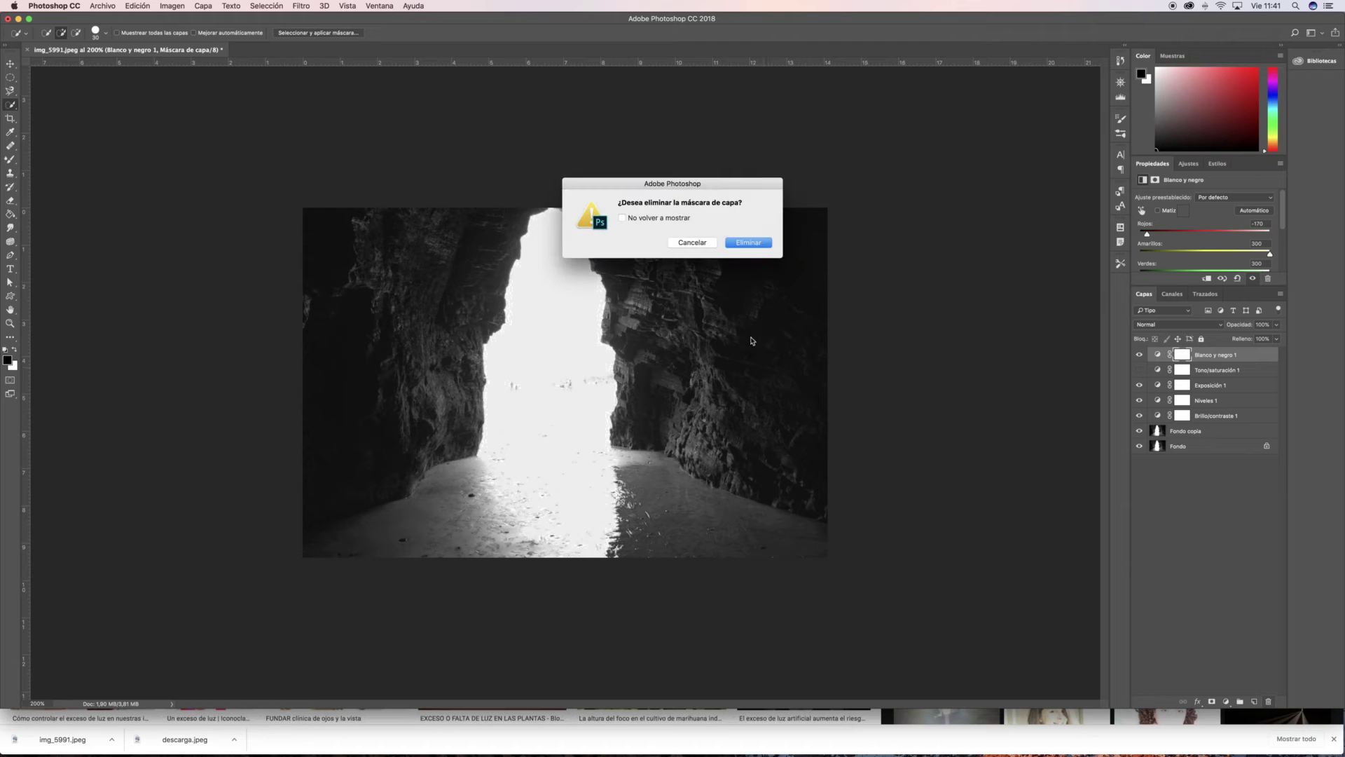
click(760, 241)
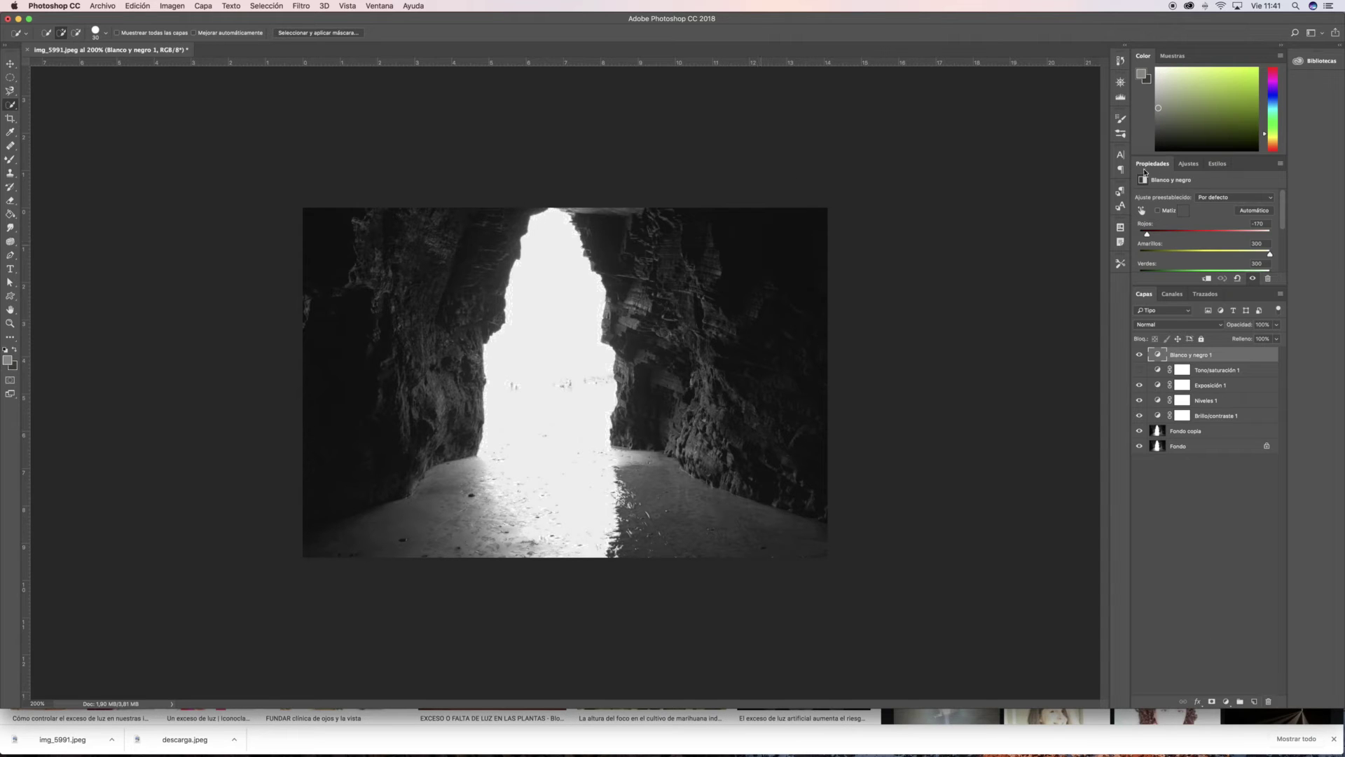
click(1188, 163)
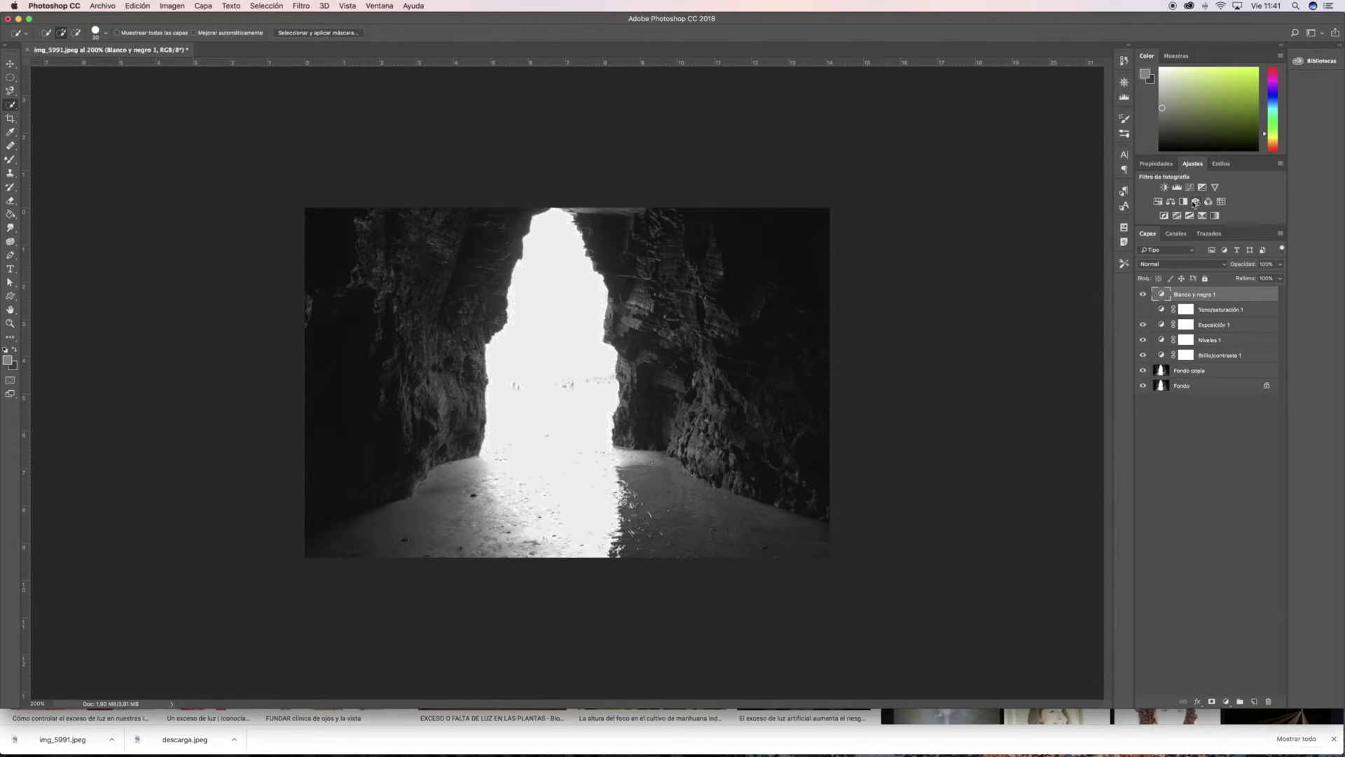
click(1195, 202)
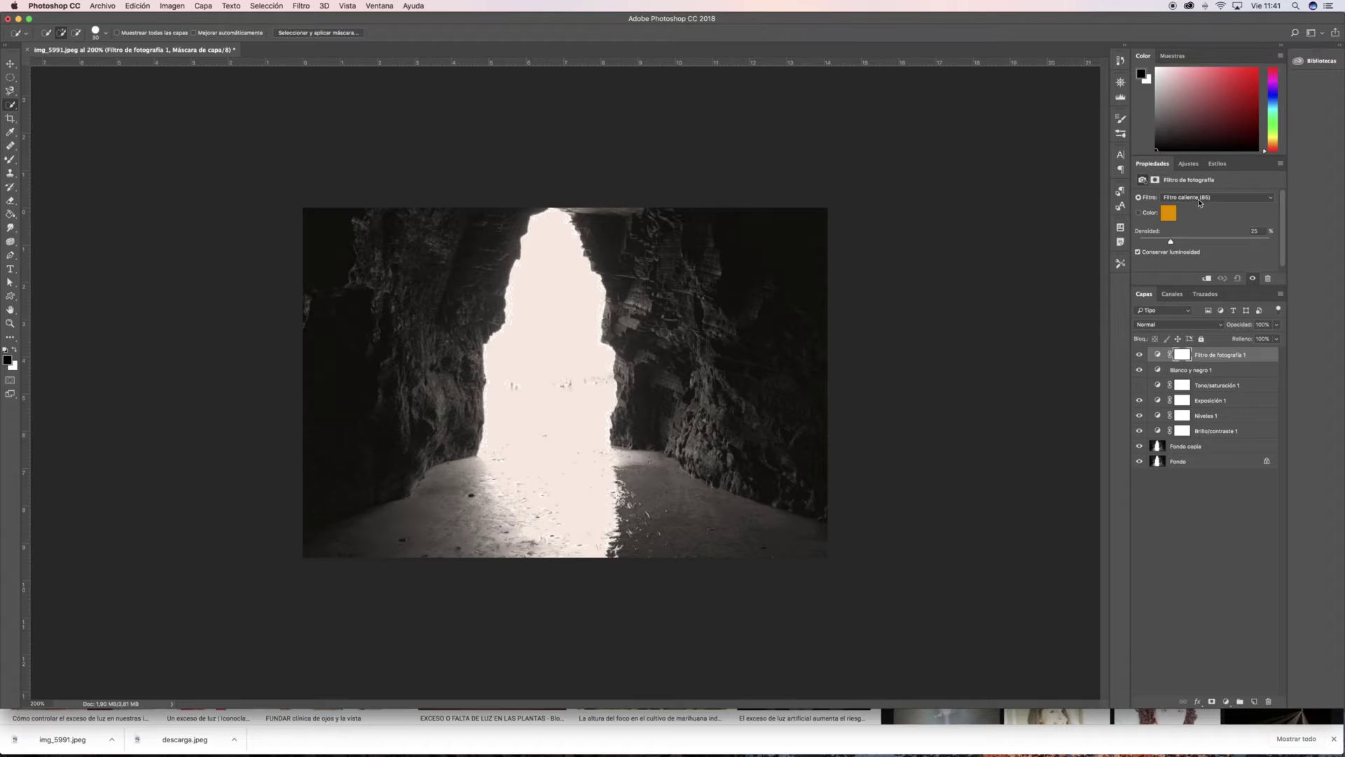
Delete all the adjustment layers above Fondo copia, from Filtro de fotografía 1 down to Brillo/contraste 1
shift+click(1207, 438)
click(1269, 705)
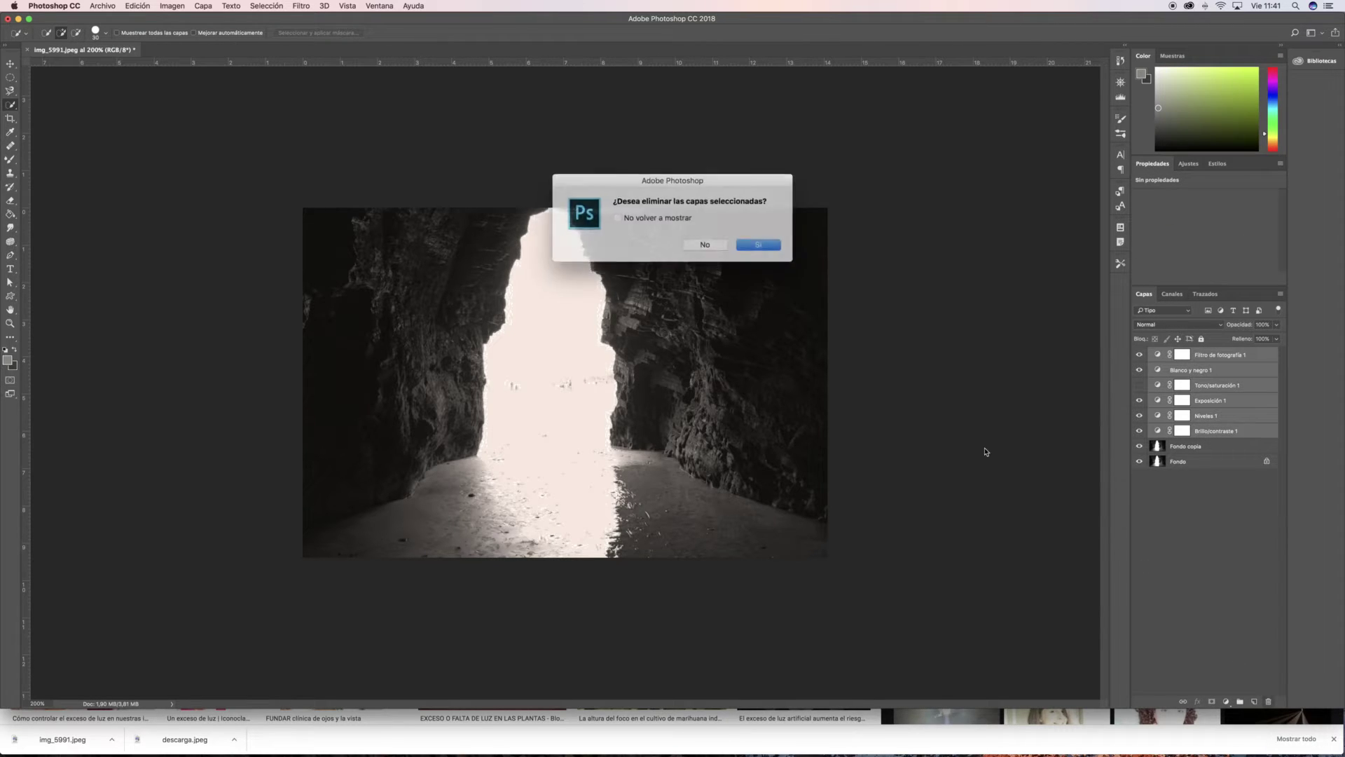
click(752, 243)
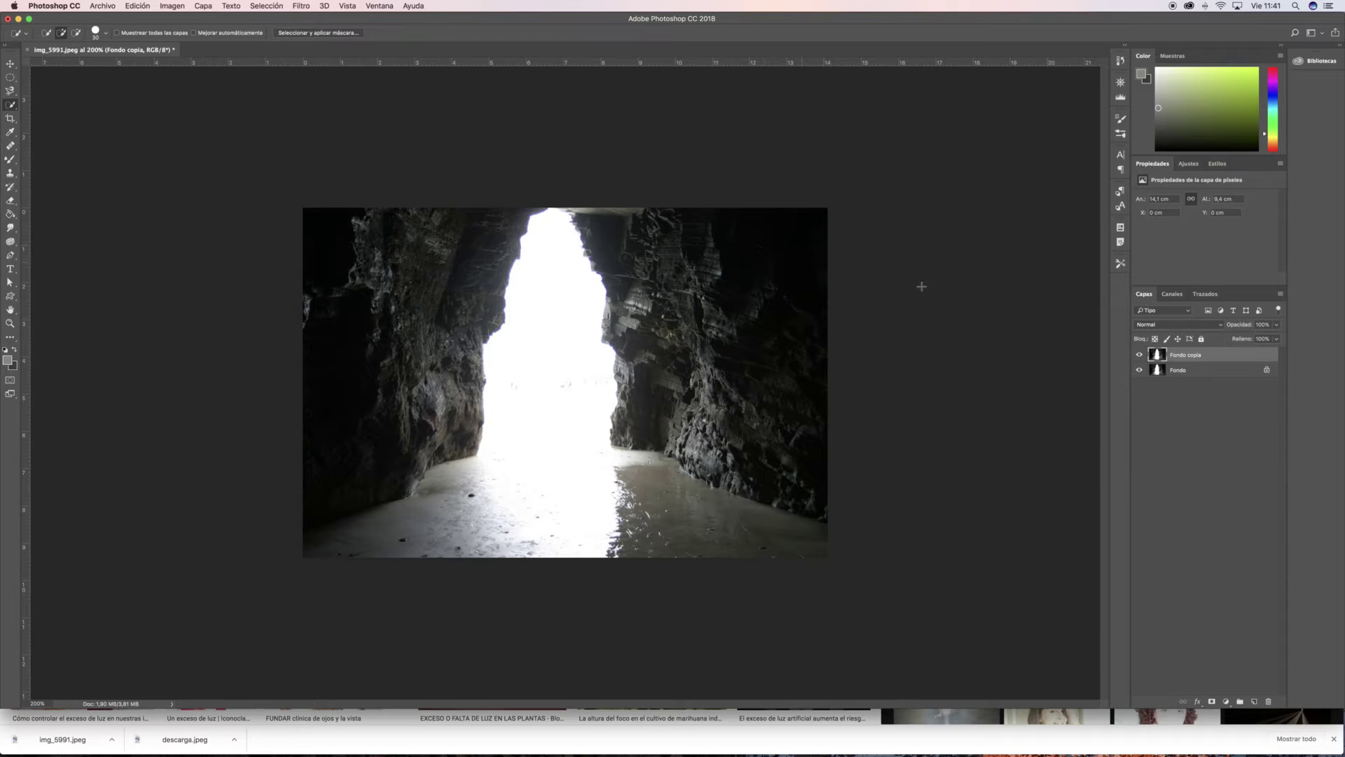
Add a Photo Filter adjustment layer above Fondo copia and try the Filtro caliente (LBA) and Filtro frío (80) presets
click(1188, 163)
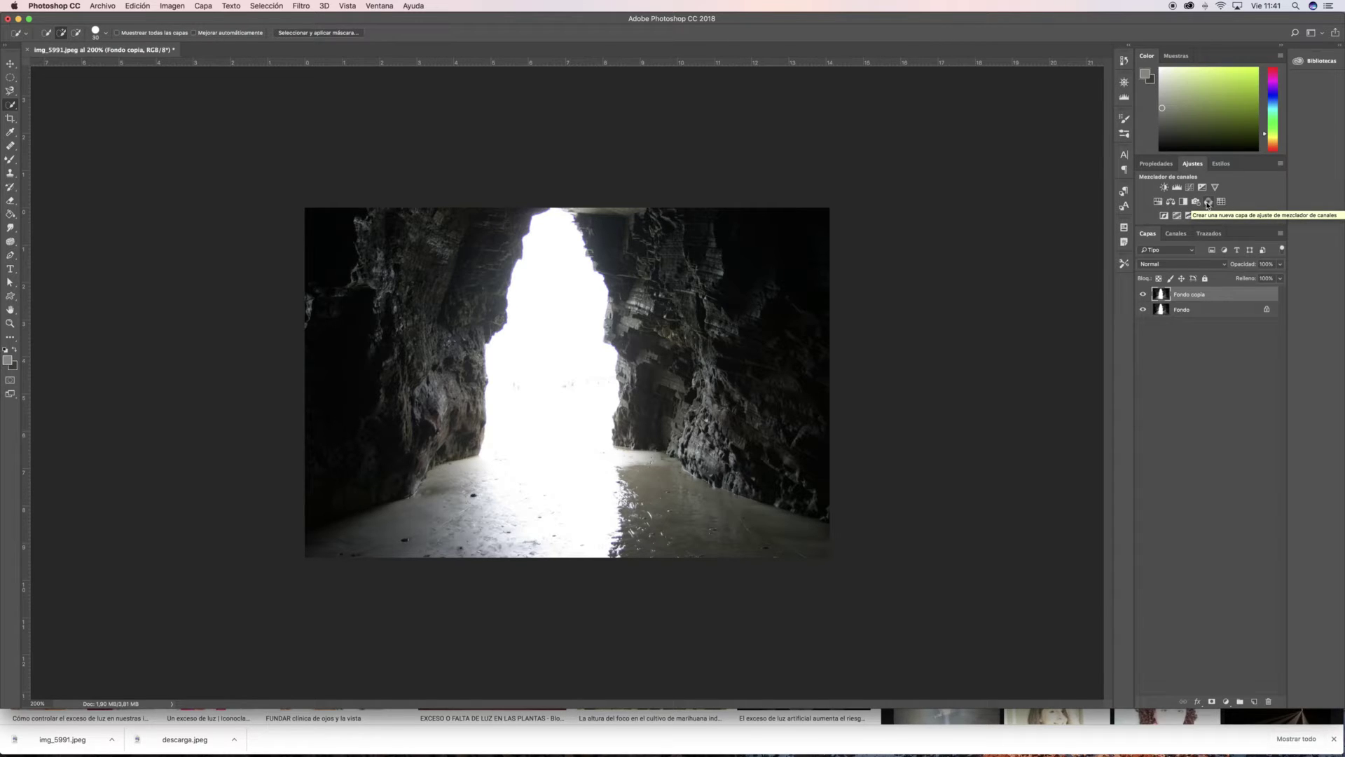
click(1196, 202)
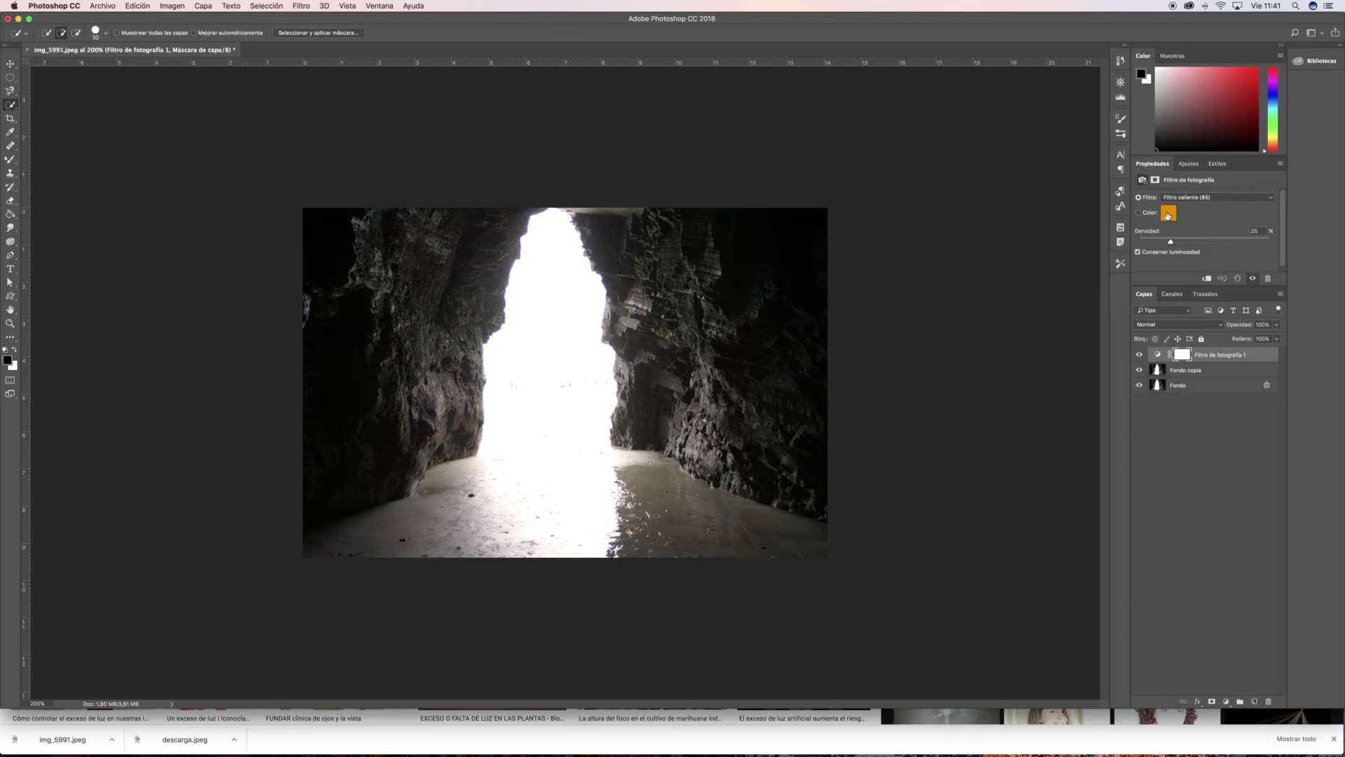
click(1205, 200)
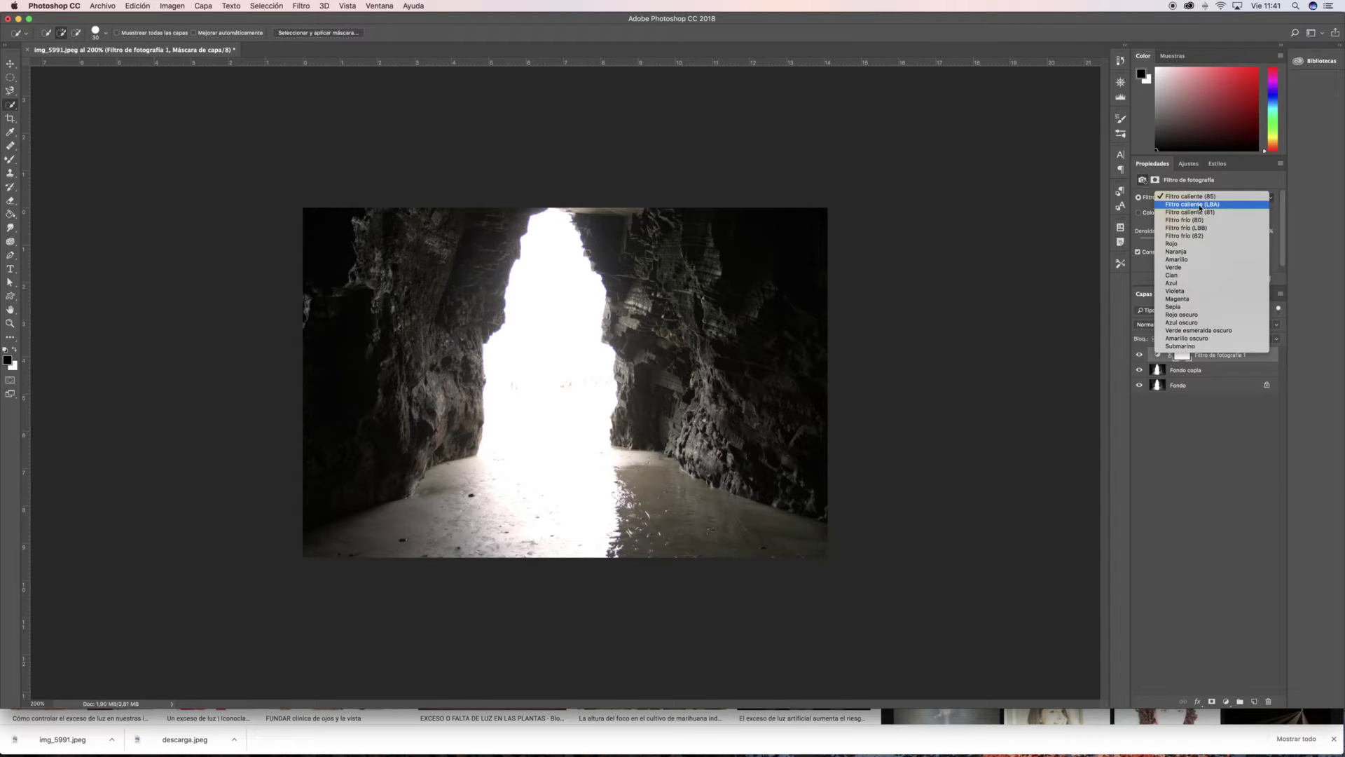
click(1198, 205)
click(1196, 199)
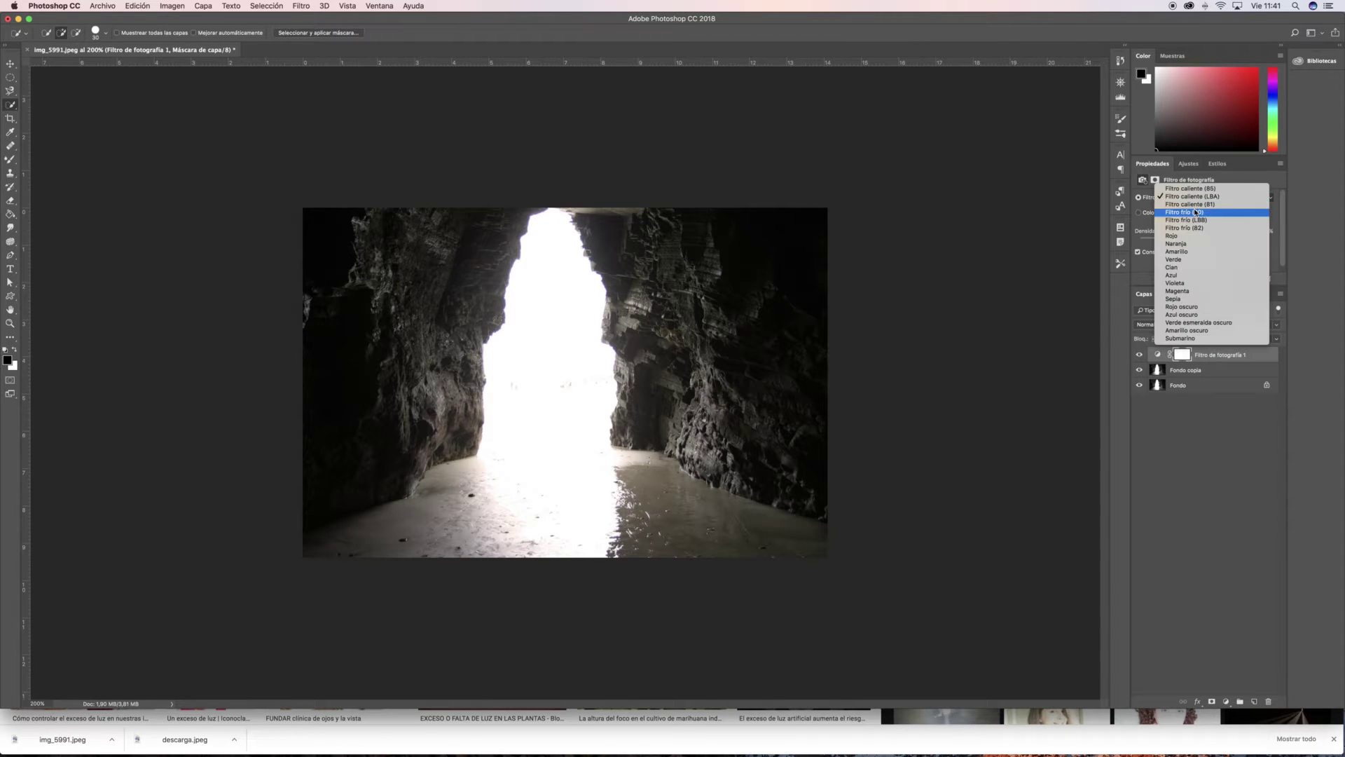
click(1196, 212)
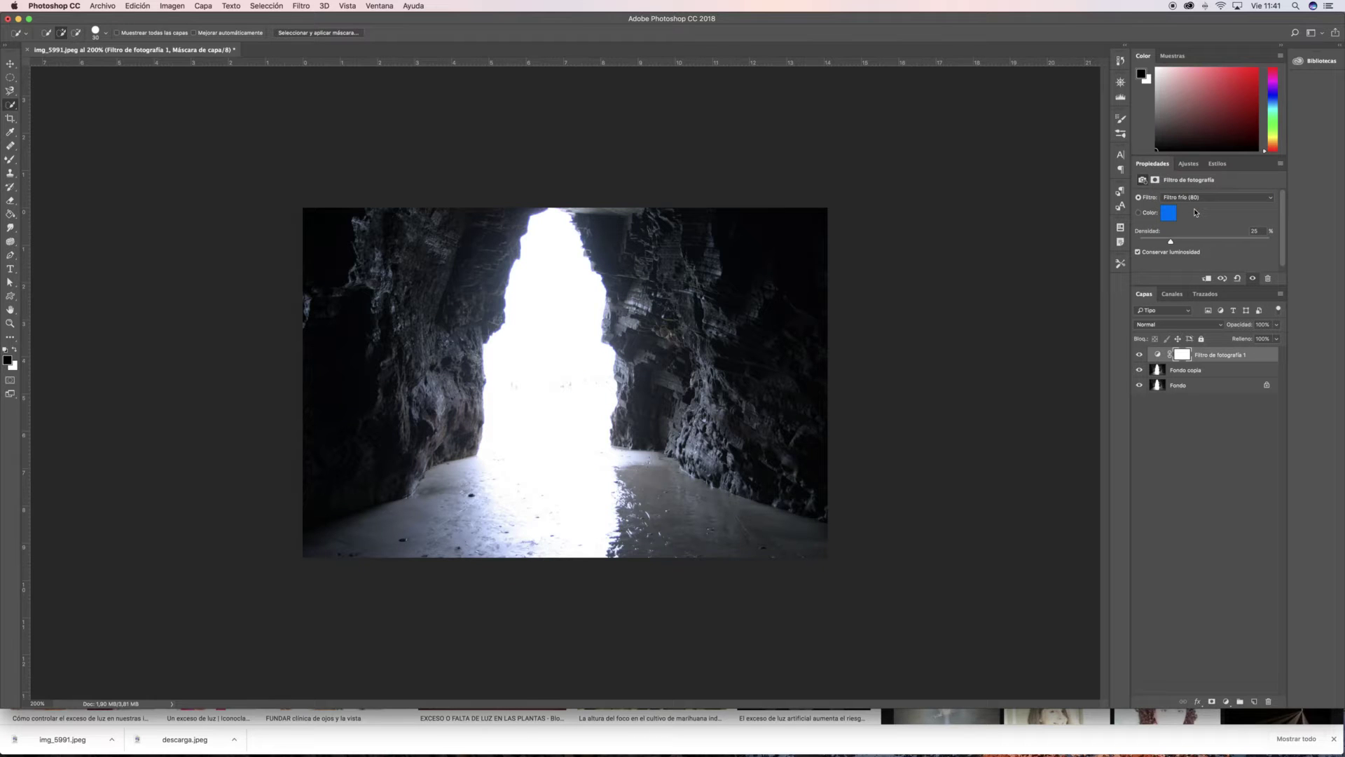
Try further presets on the Photo Filter layer, including Naranja and Sepia
click(1191, 202)
click(1193, 214)
click(1198, 205)
click(1197, 213)
click(1196, 200)
click(1202, 251)
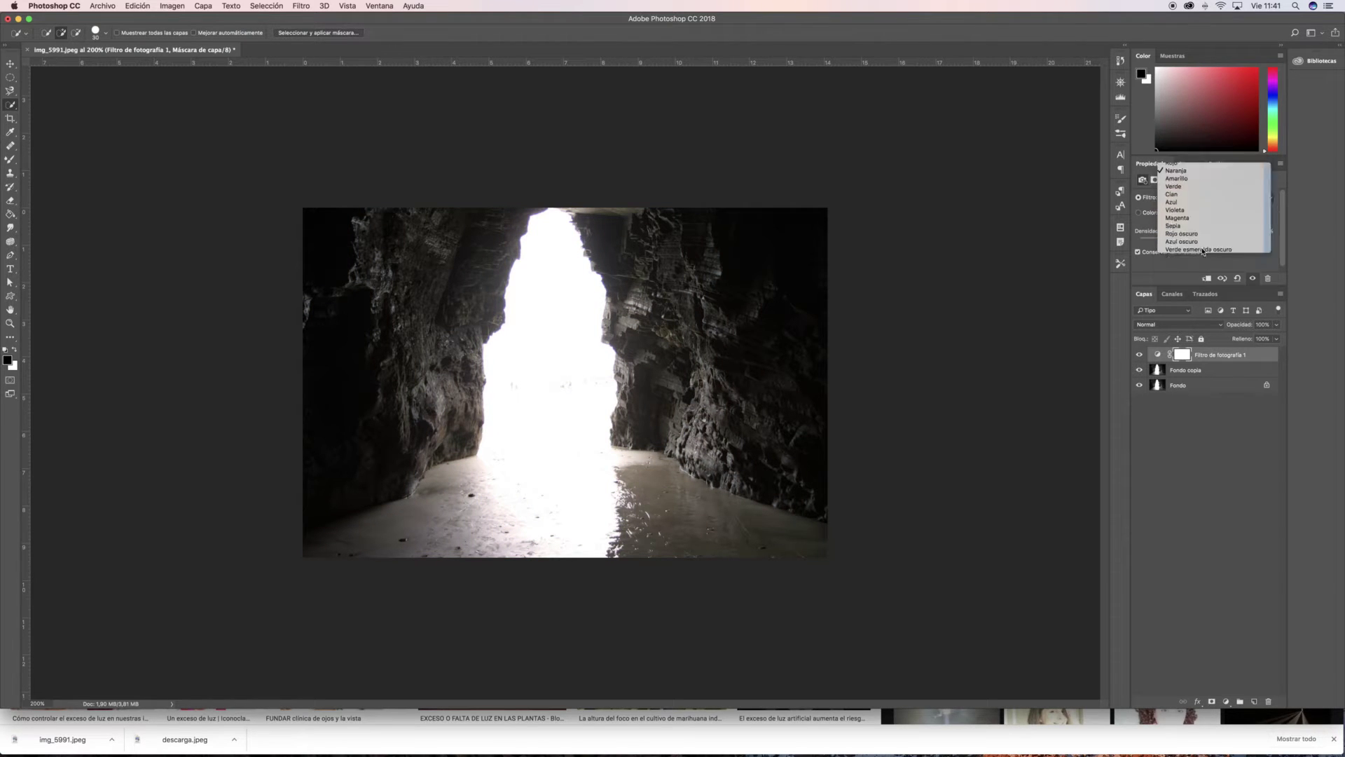
click(1195, 199)
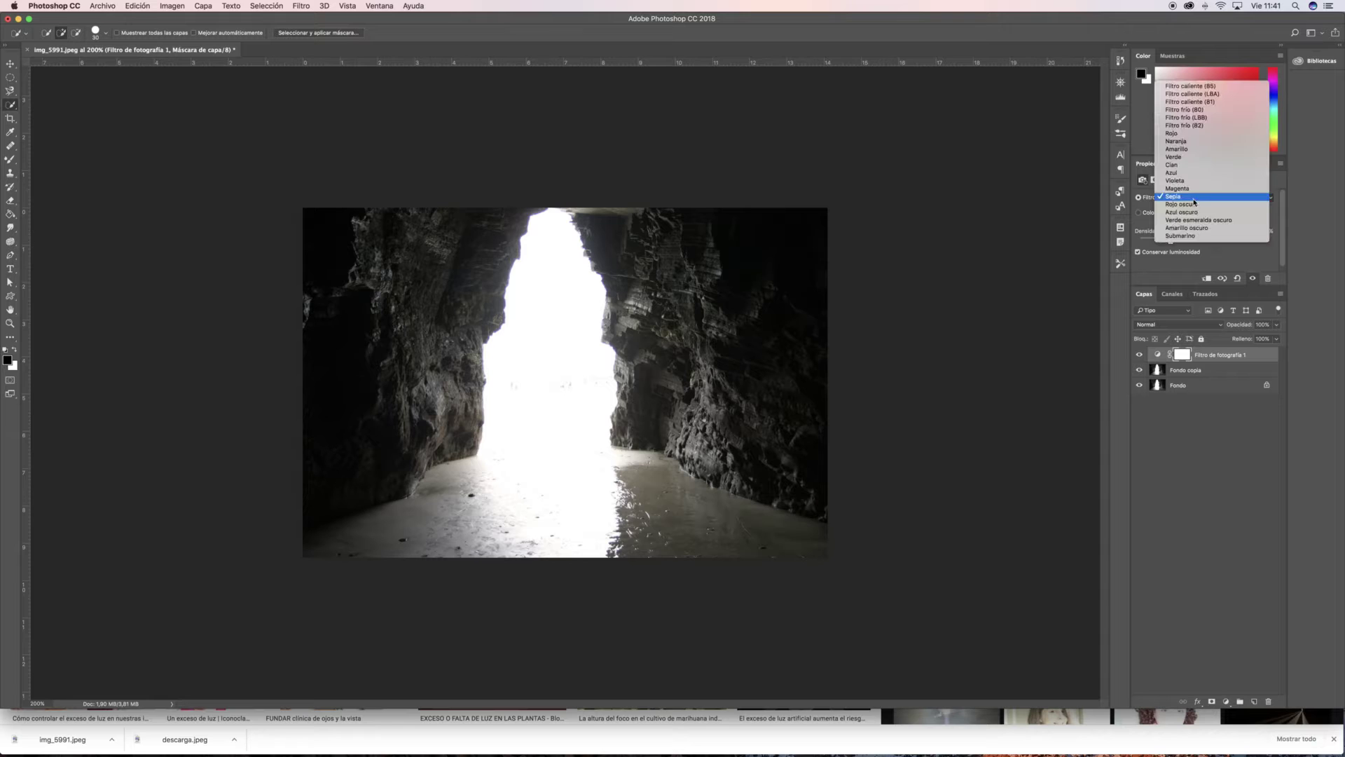
Check the Photo Filter layer's mask properties and review the list of available filter presets
click(1154, 185)
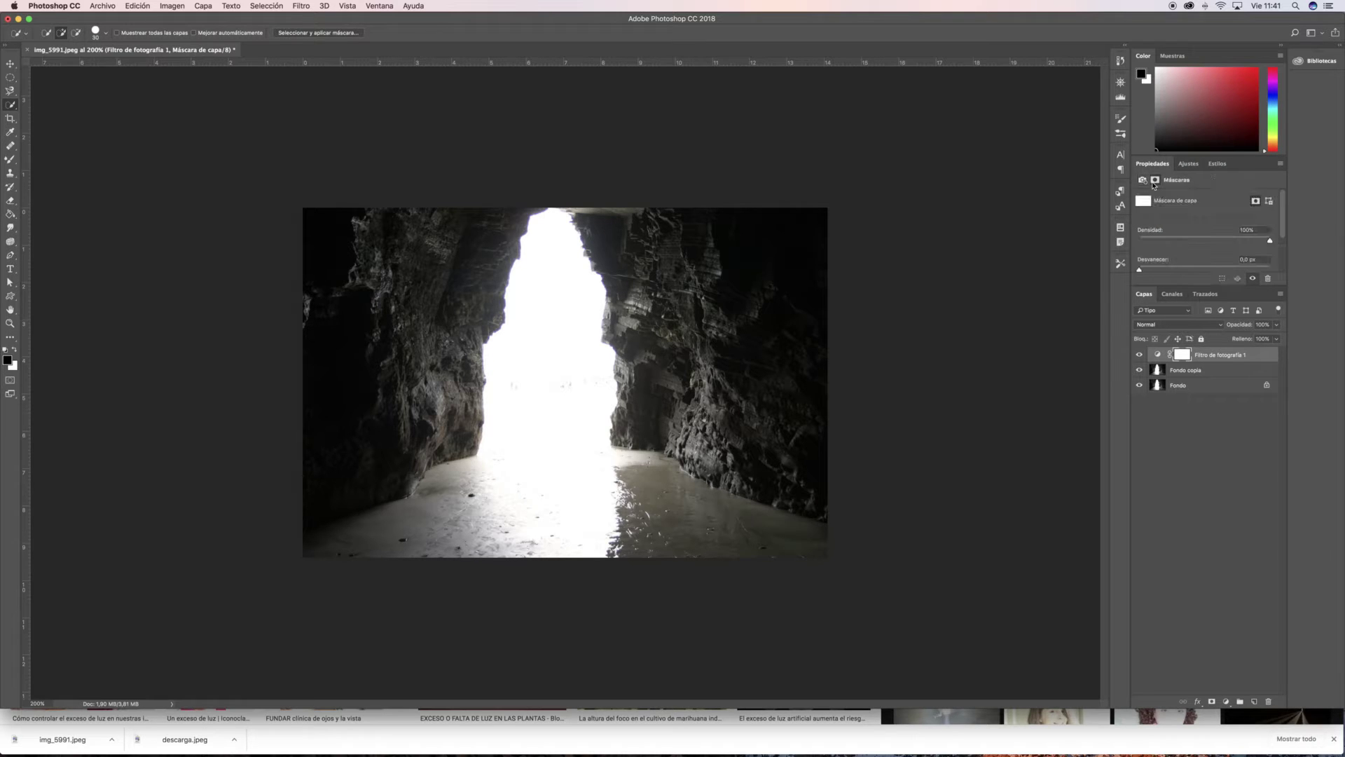
click(1143, 180)
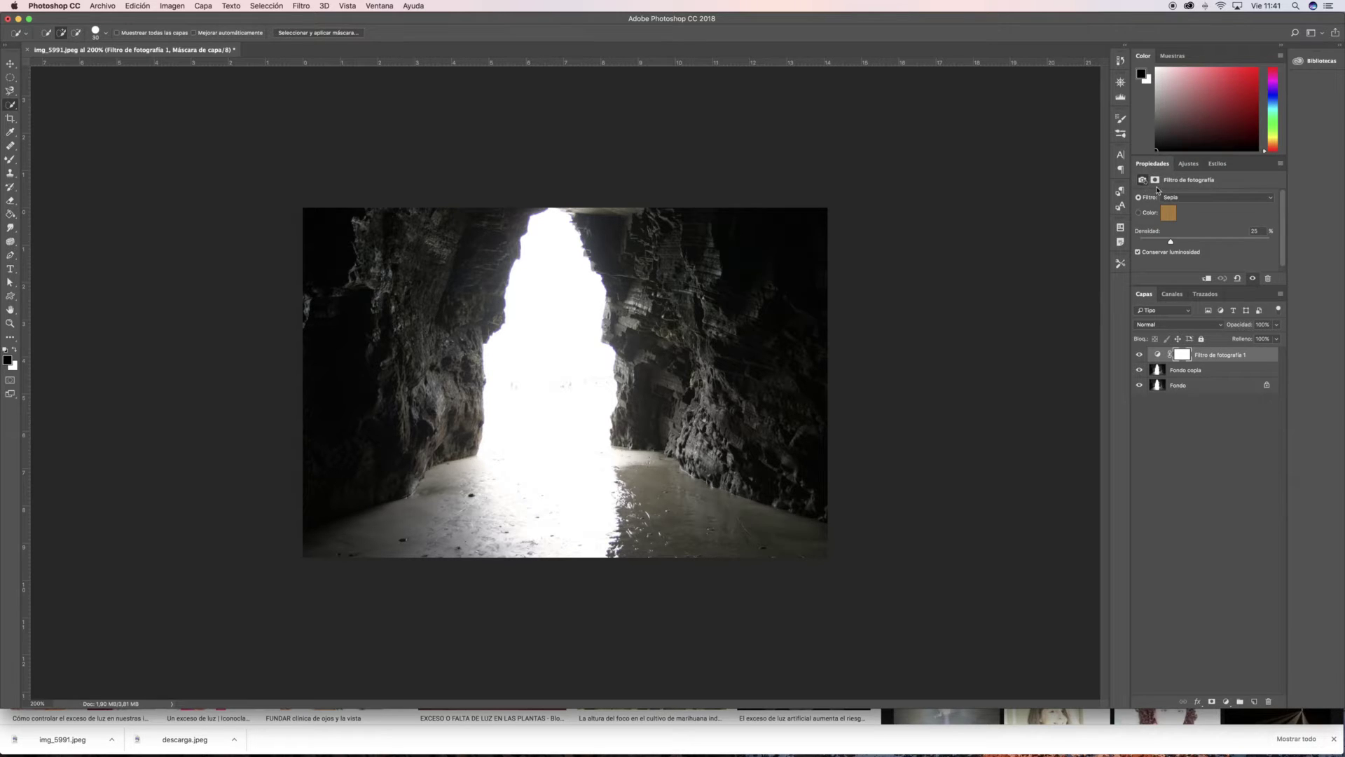
click(1231, 198)
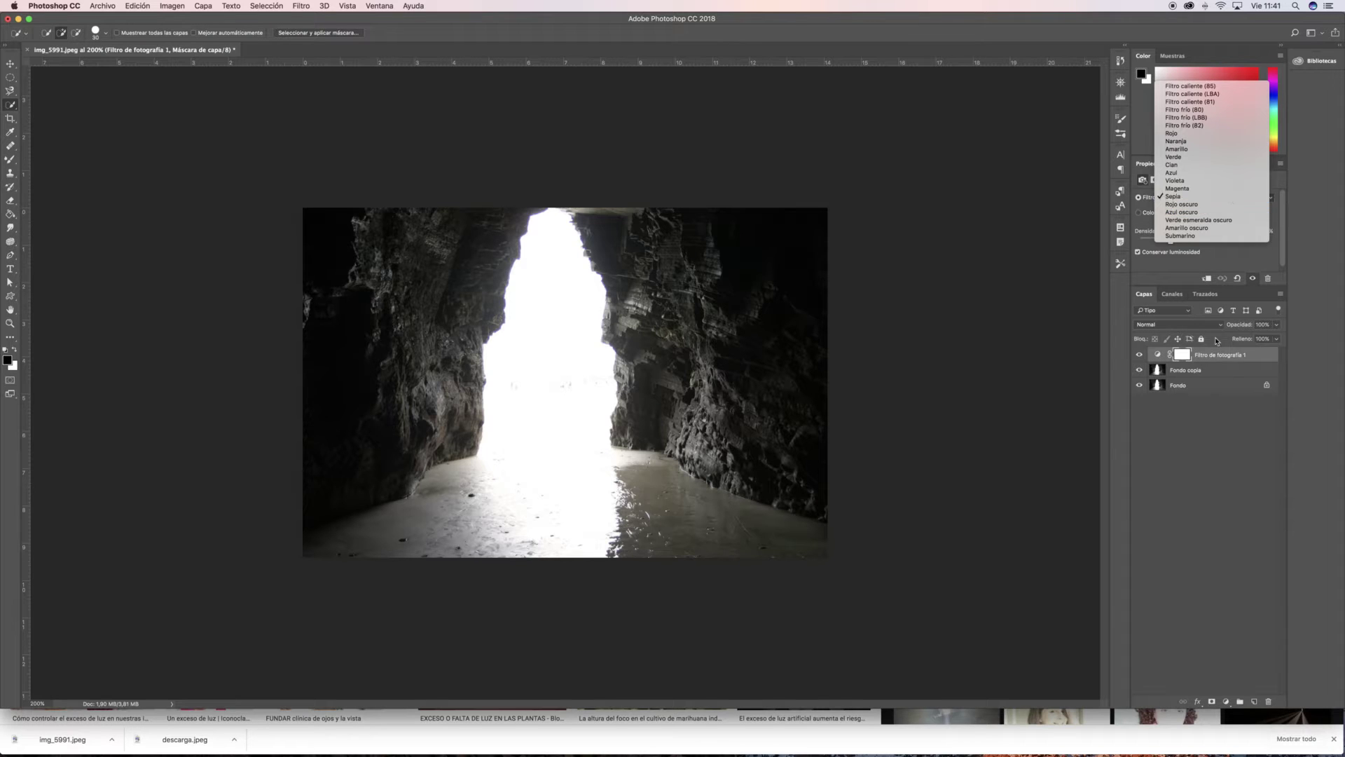
click(1226, 432)
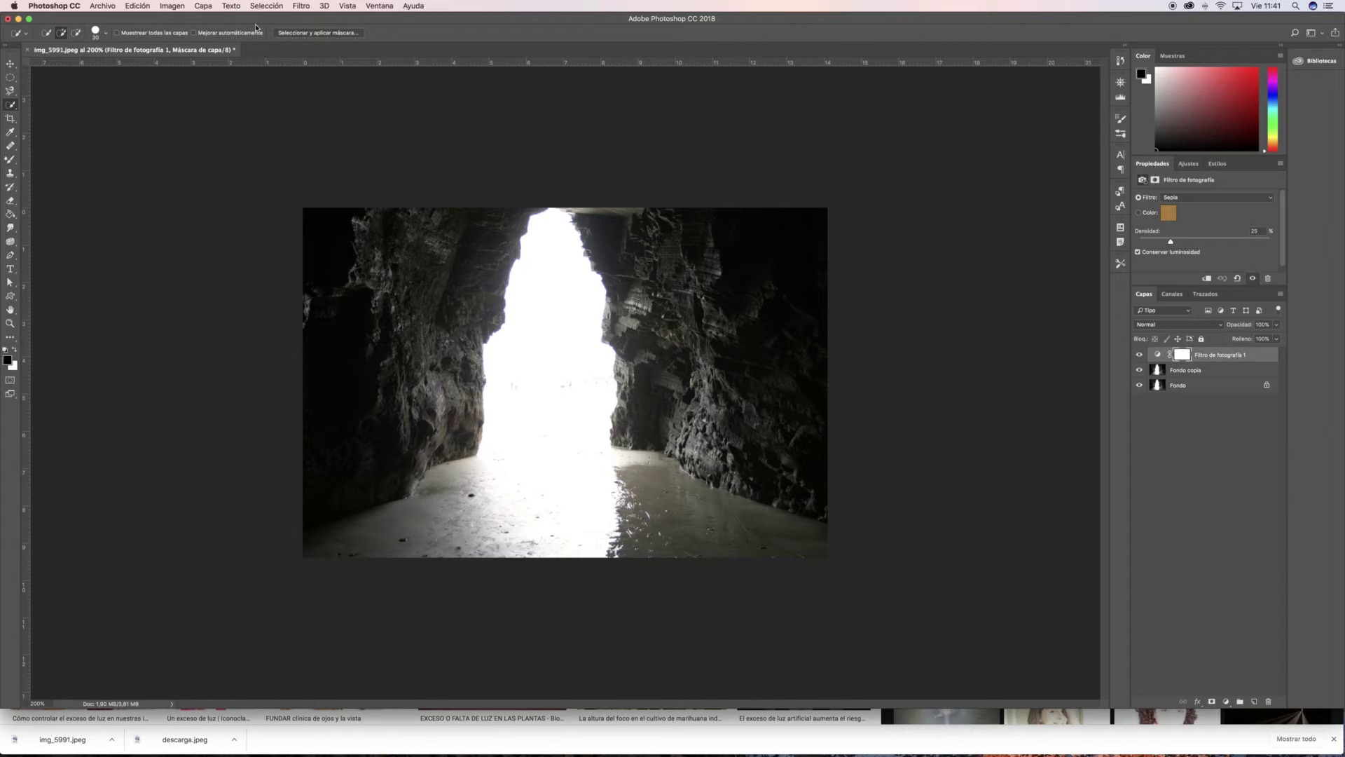
Remove the Photo Filter layer's mask and delete the layer itself
click(1268, 701)
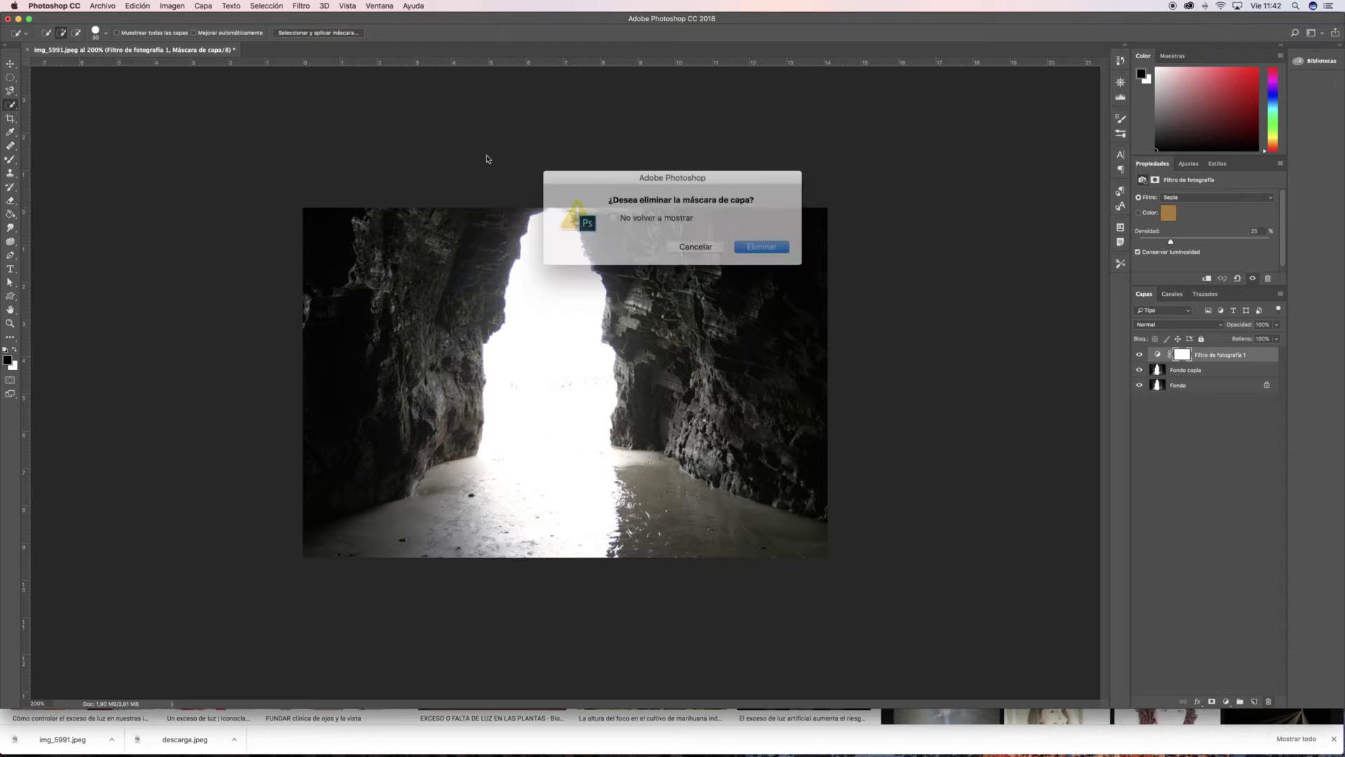
click(748, 242)
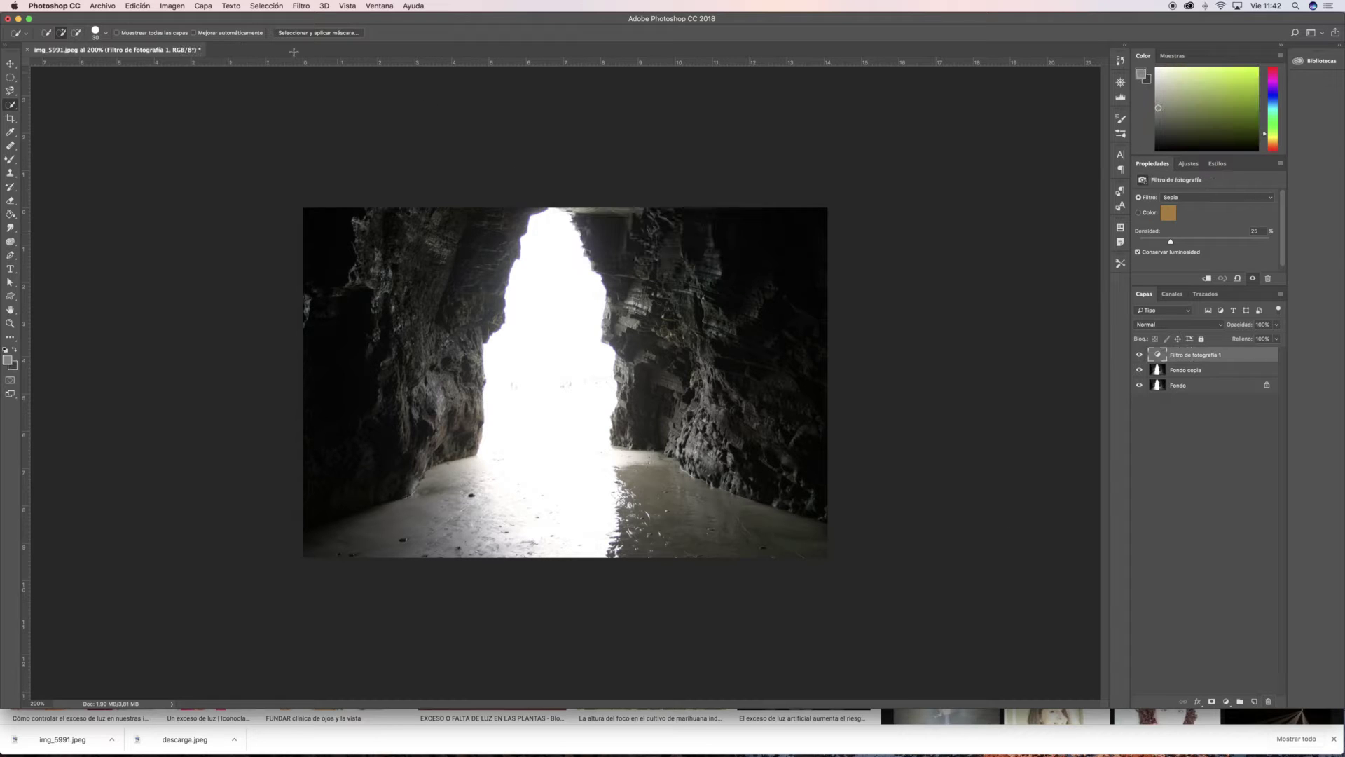
click(299, 6)
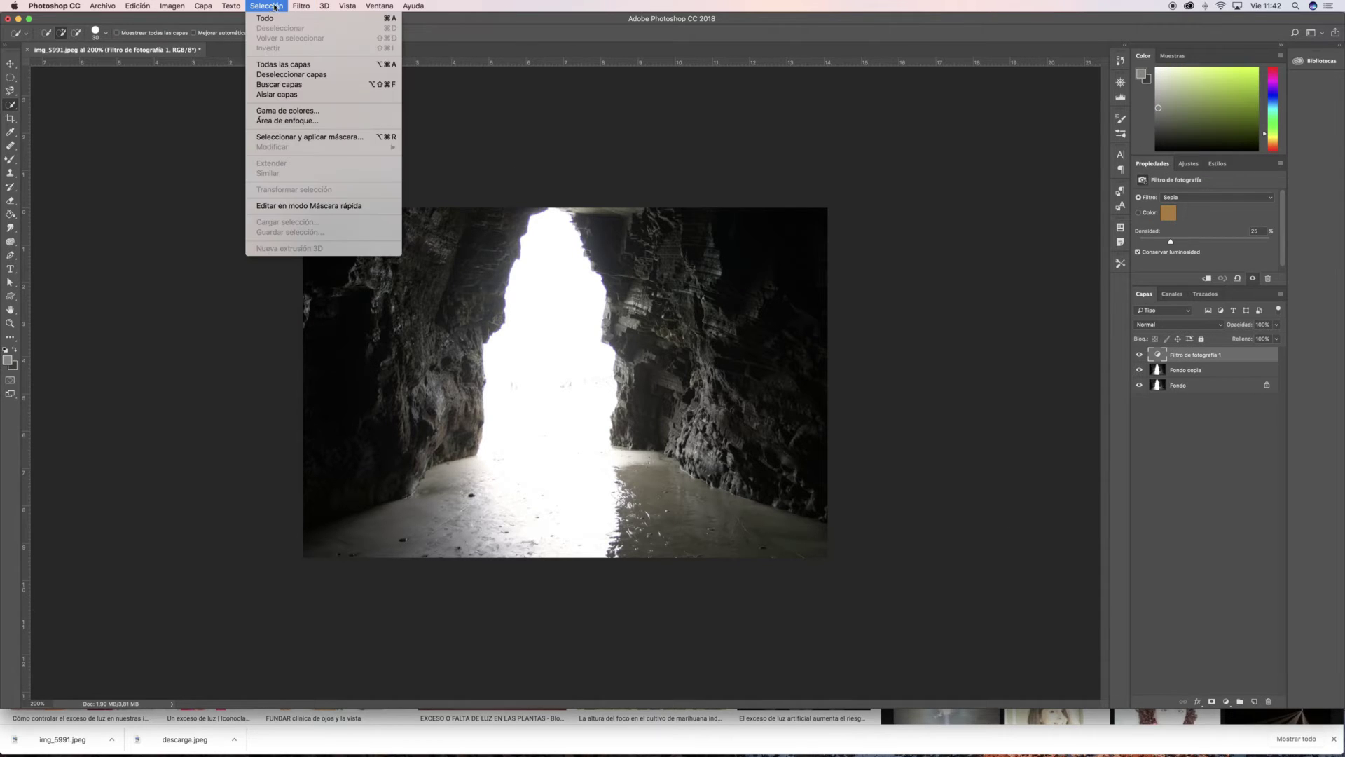
mouse_move(166, 6)
mouse_move(200, 24)
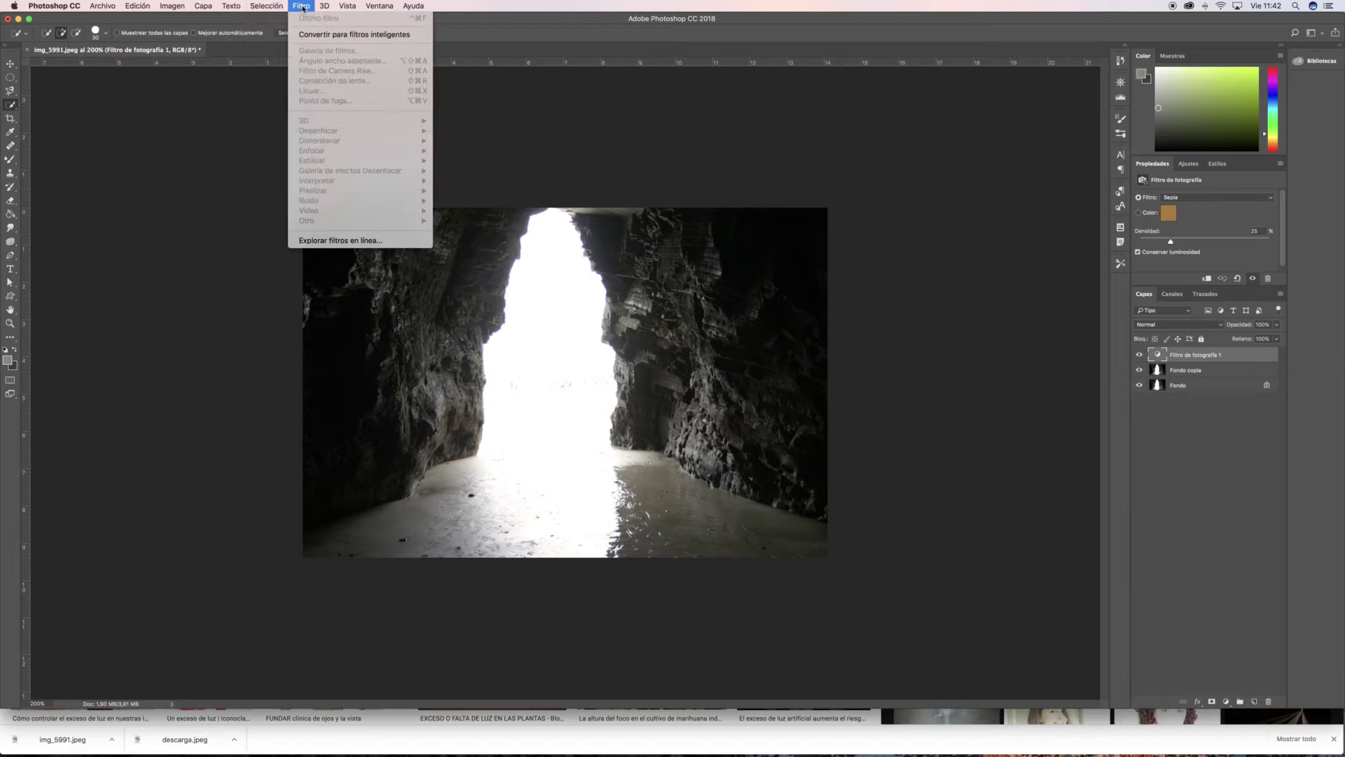
mouse_move(283, 10)
click(1268, 701)
click(1268, 701)
click(754, 248)
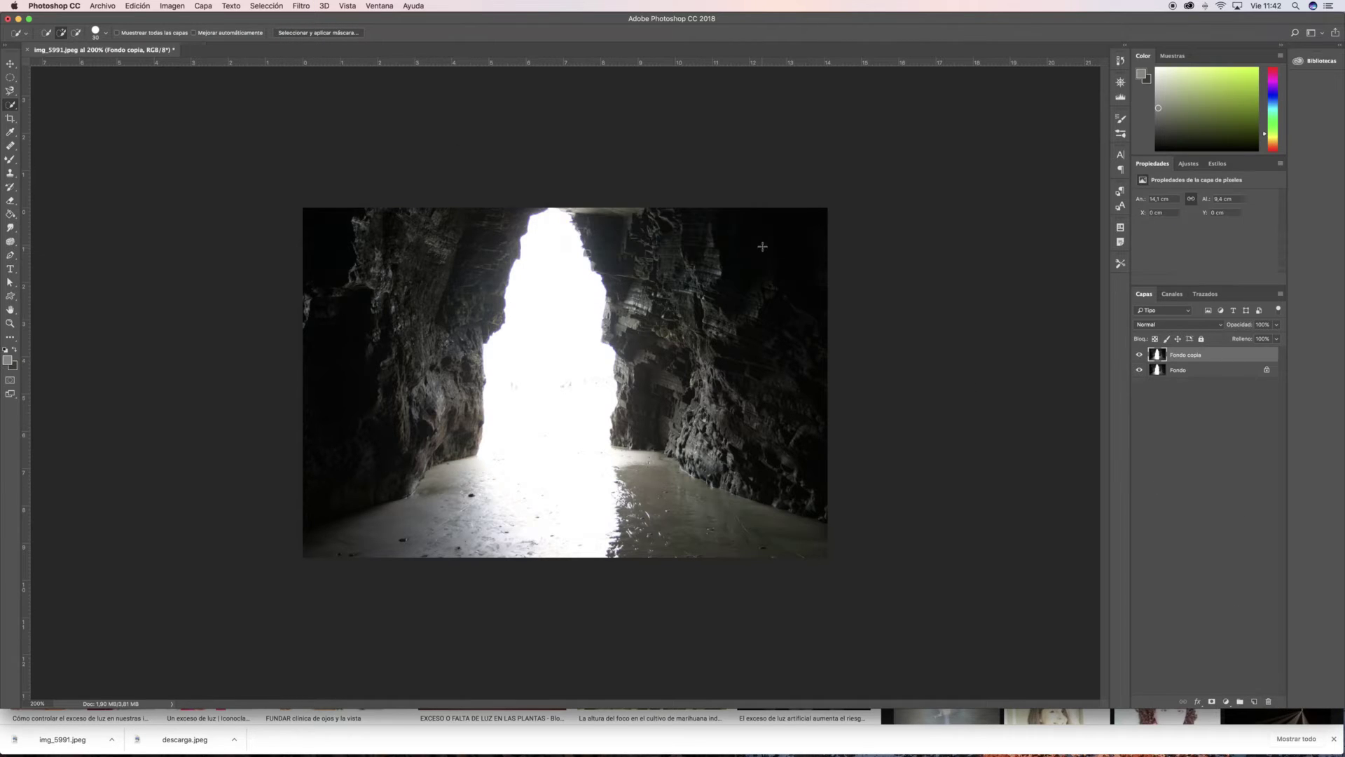
Open the Filter Gallery for Fondo copia and preview the Artístico effects from Bordes añadidos through Película granulada
click(309, 5)
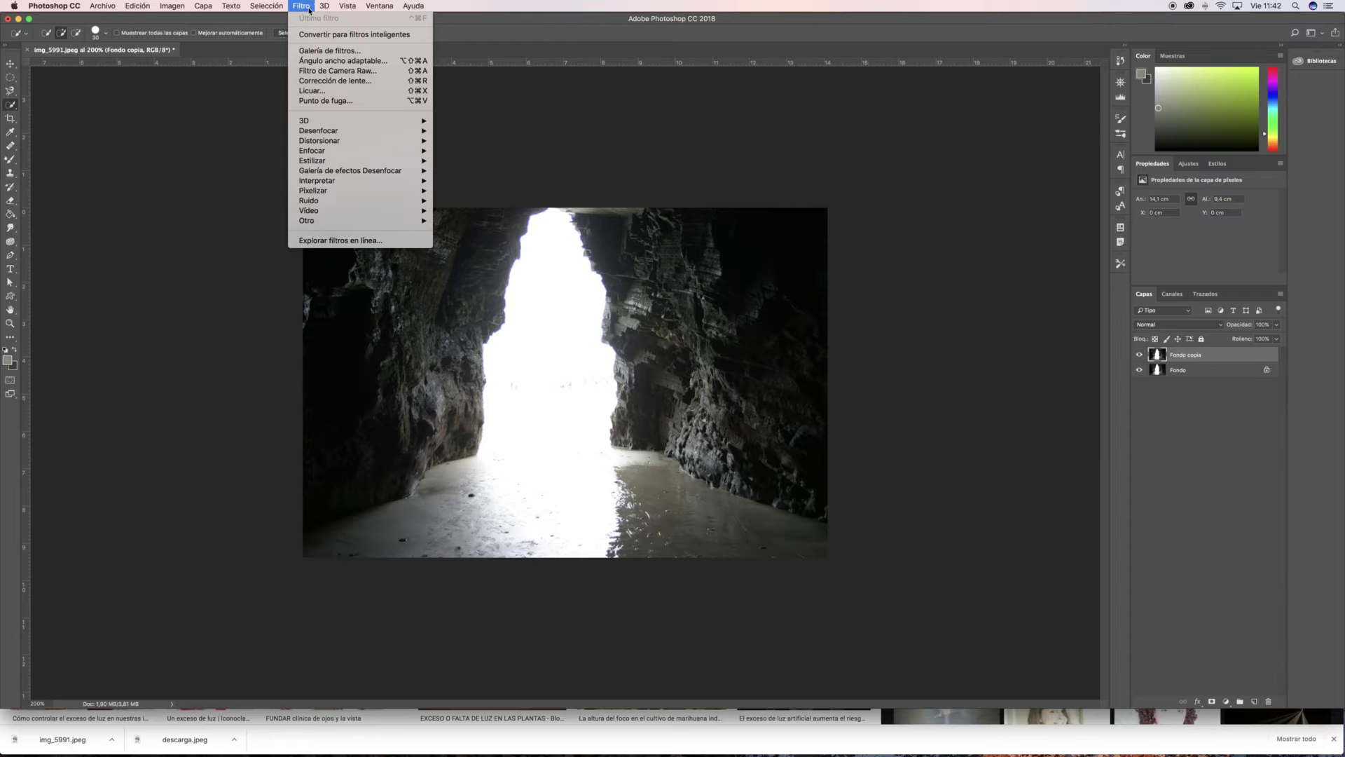
click(387, 53)
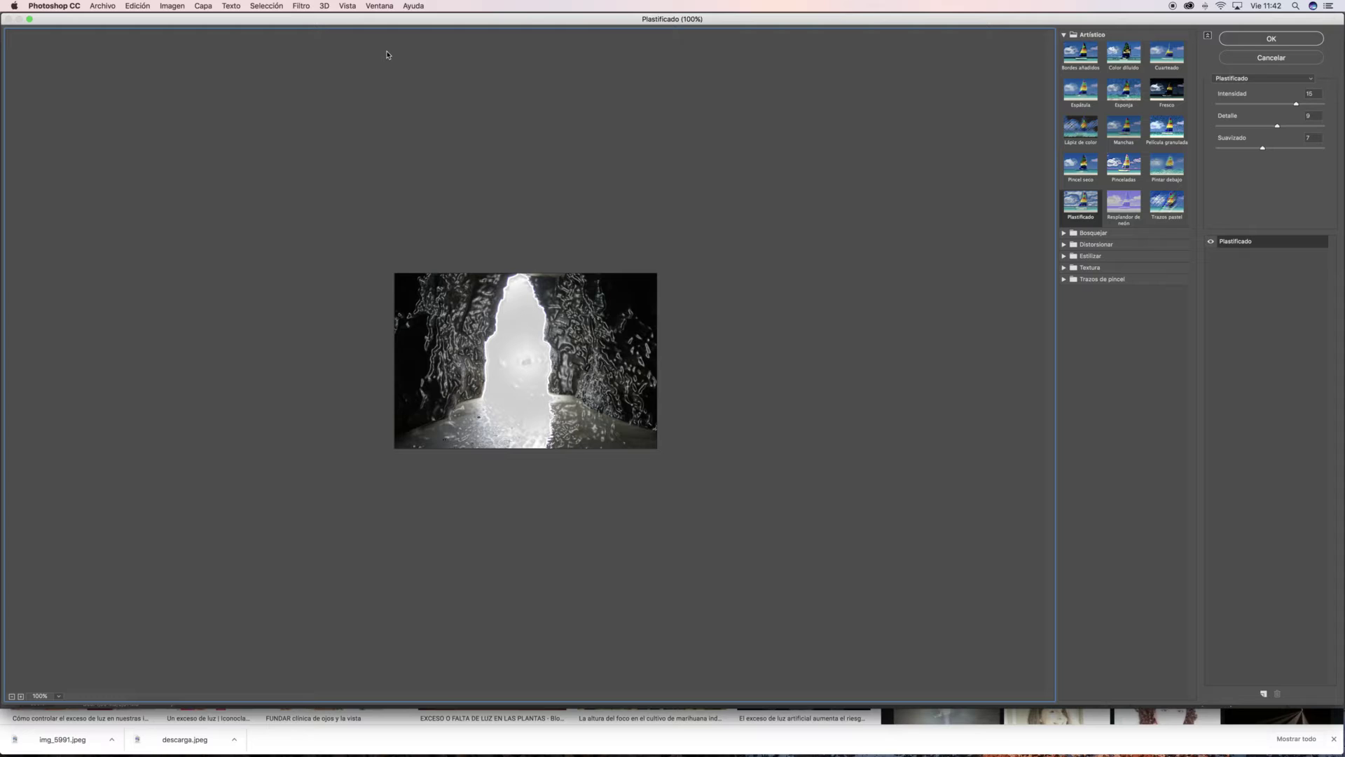
click(1089, 59)
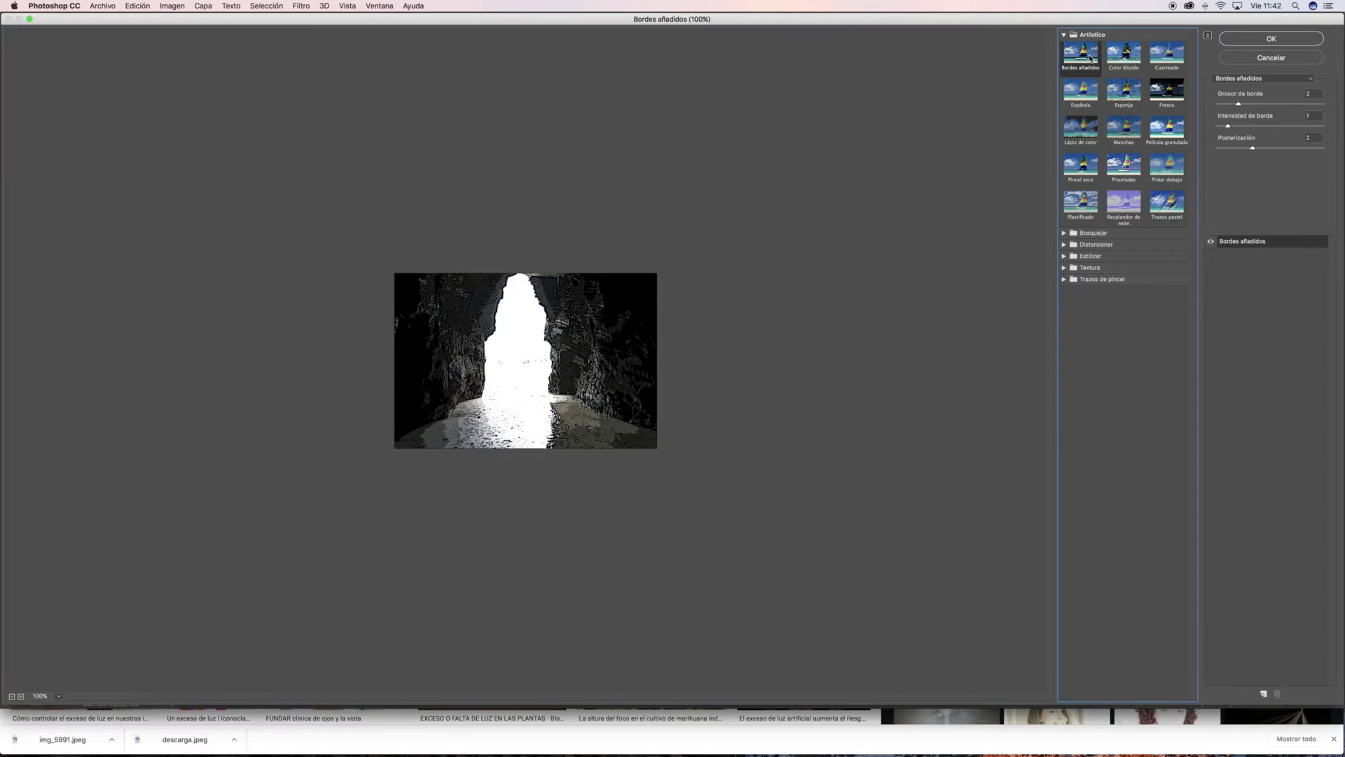
click(1126, 52)
click(1163, 59)
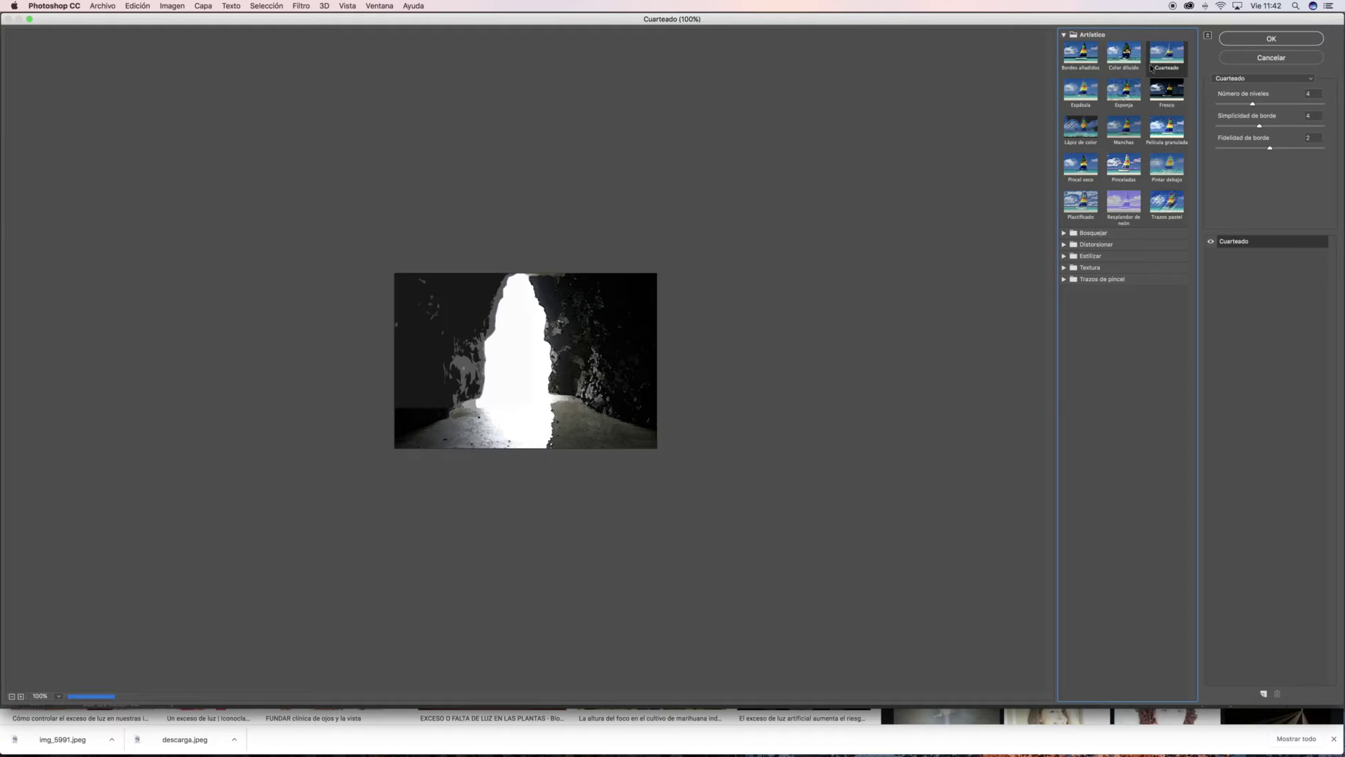
click(1092, 96)
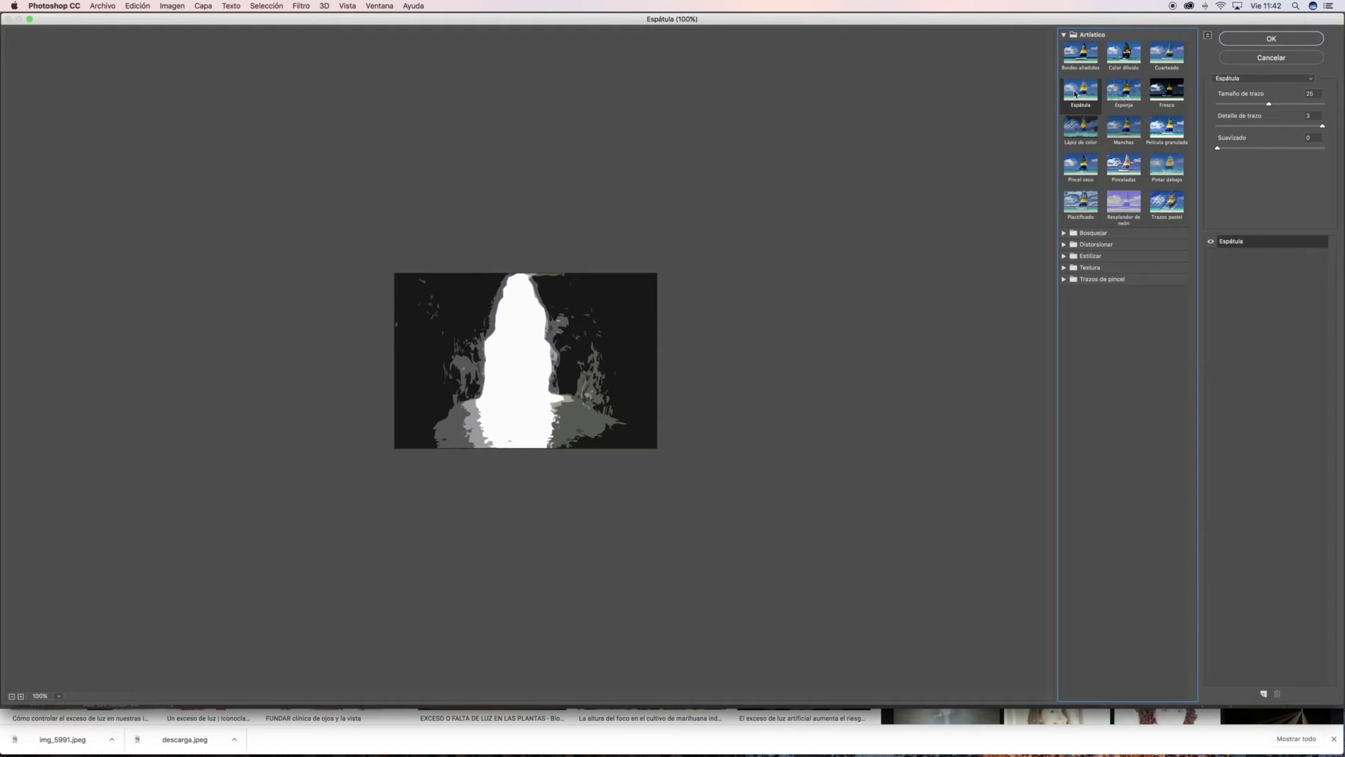
click(1123, 89)
click(1166, 89)
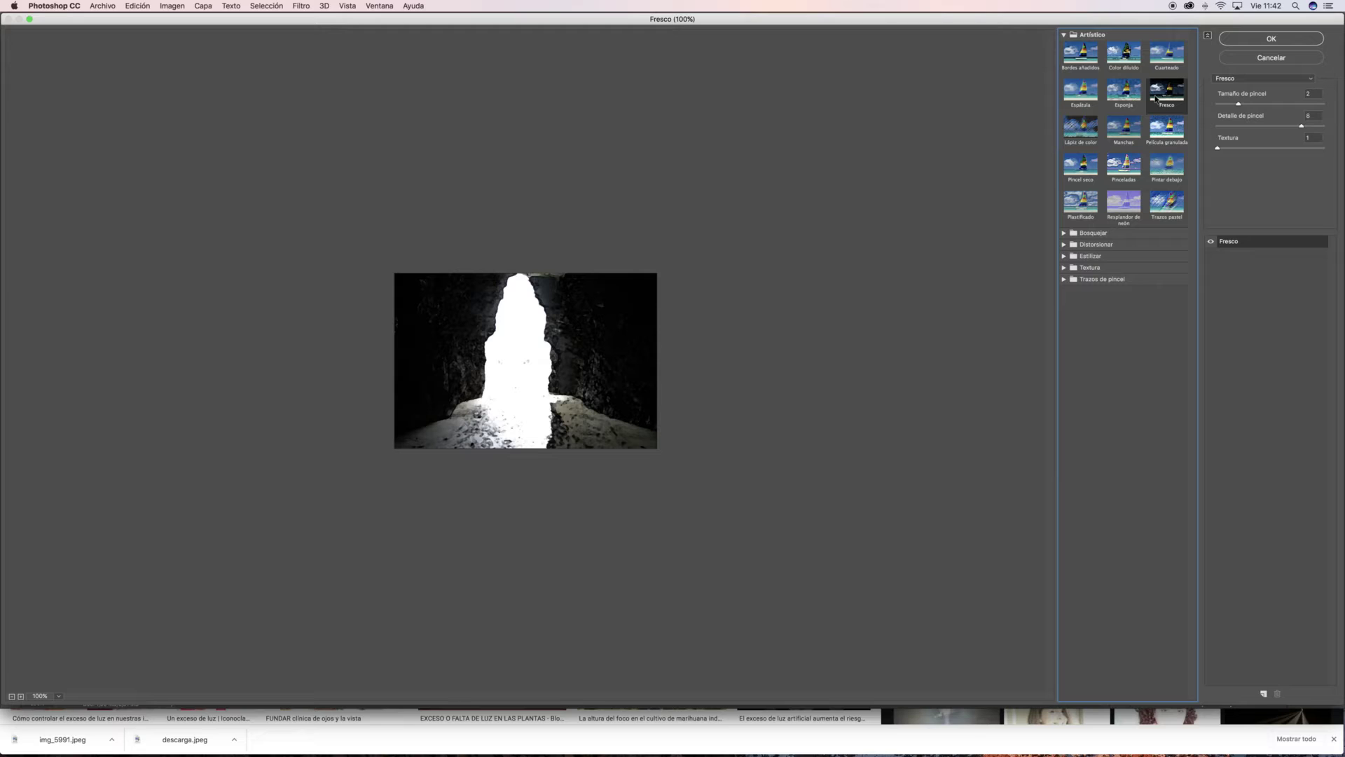
click(1089, 128)
click(1124, 128)
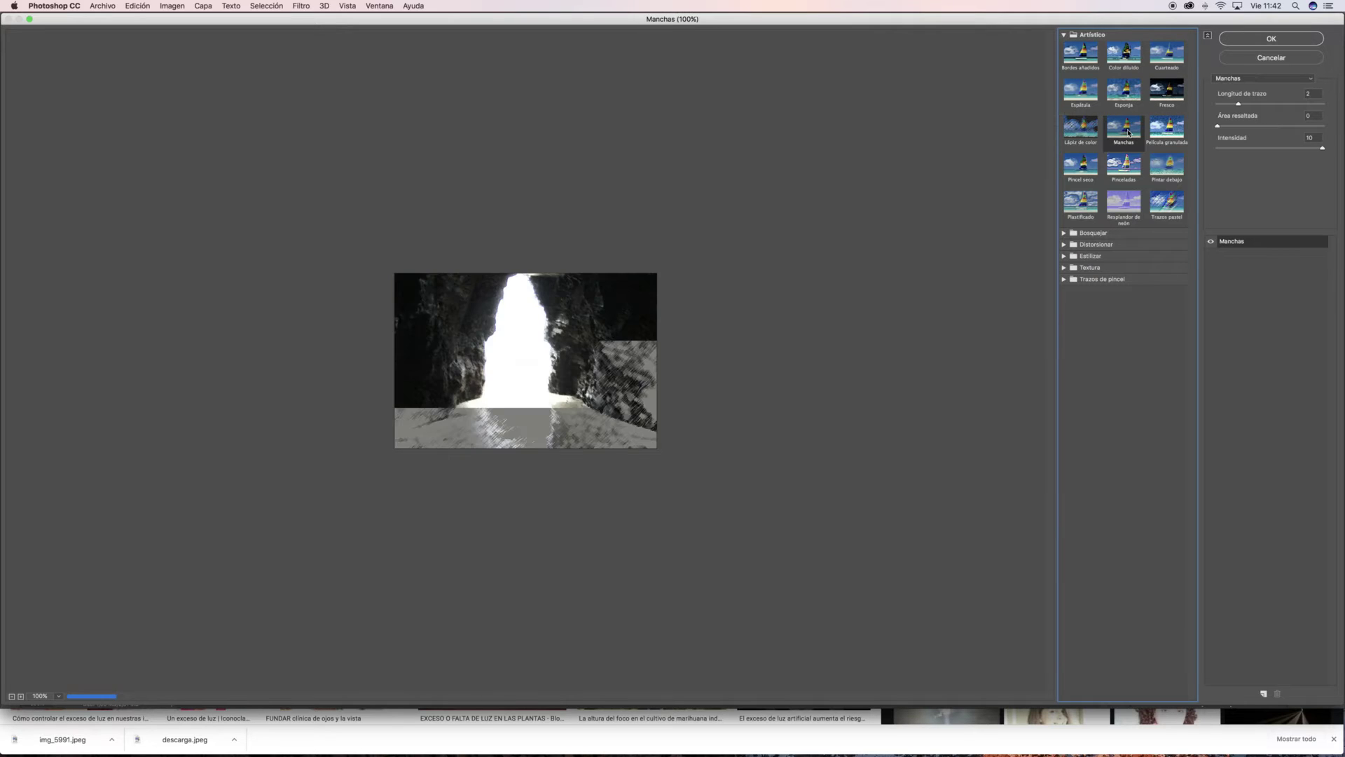
click(1166, 133)
Preview the Bosquejar effects in the Filter Gallery, including Bajorrelieve, Bordes rasgados, Escayola and Fotocopia
click(1067, 35)
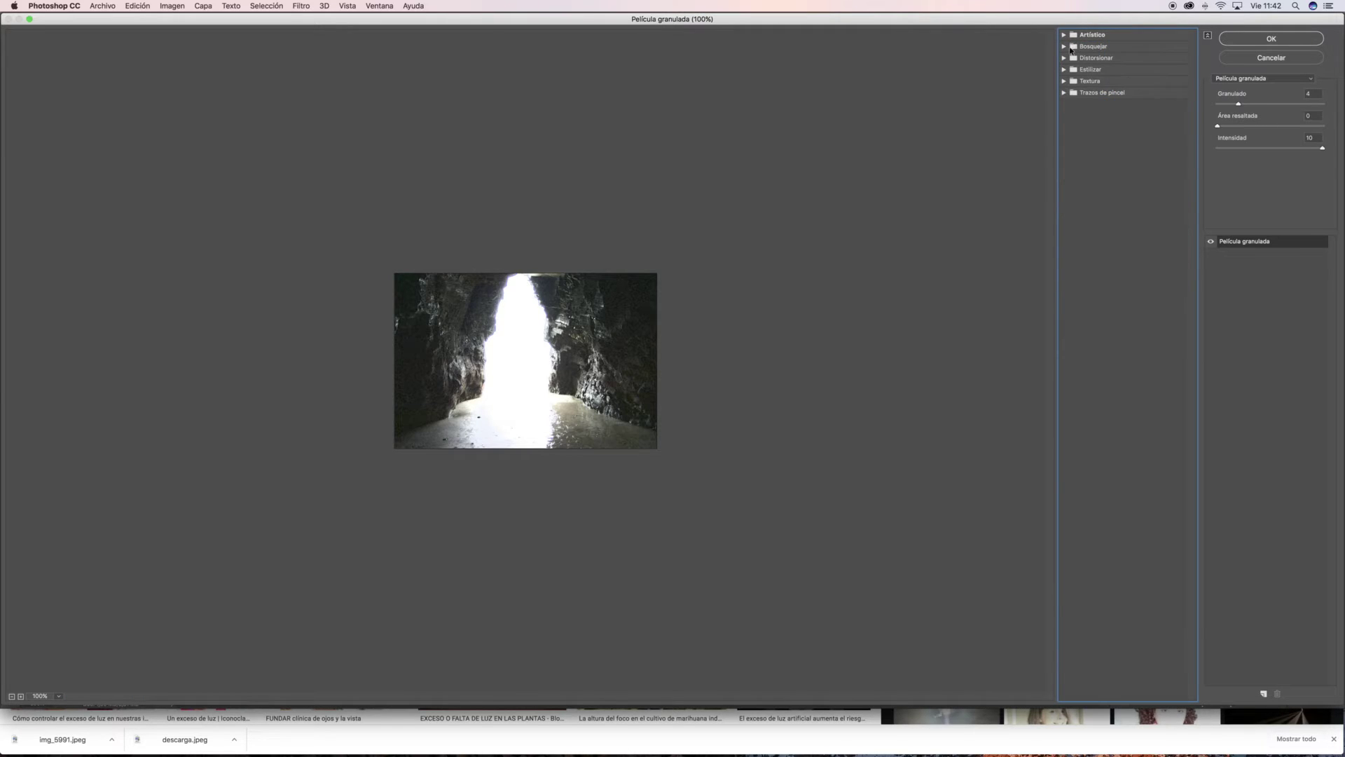
click(1065, 46)
click(1086, 67)
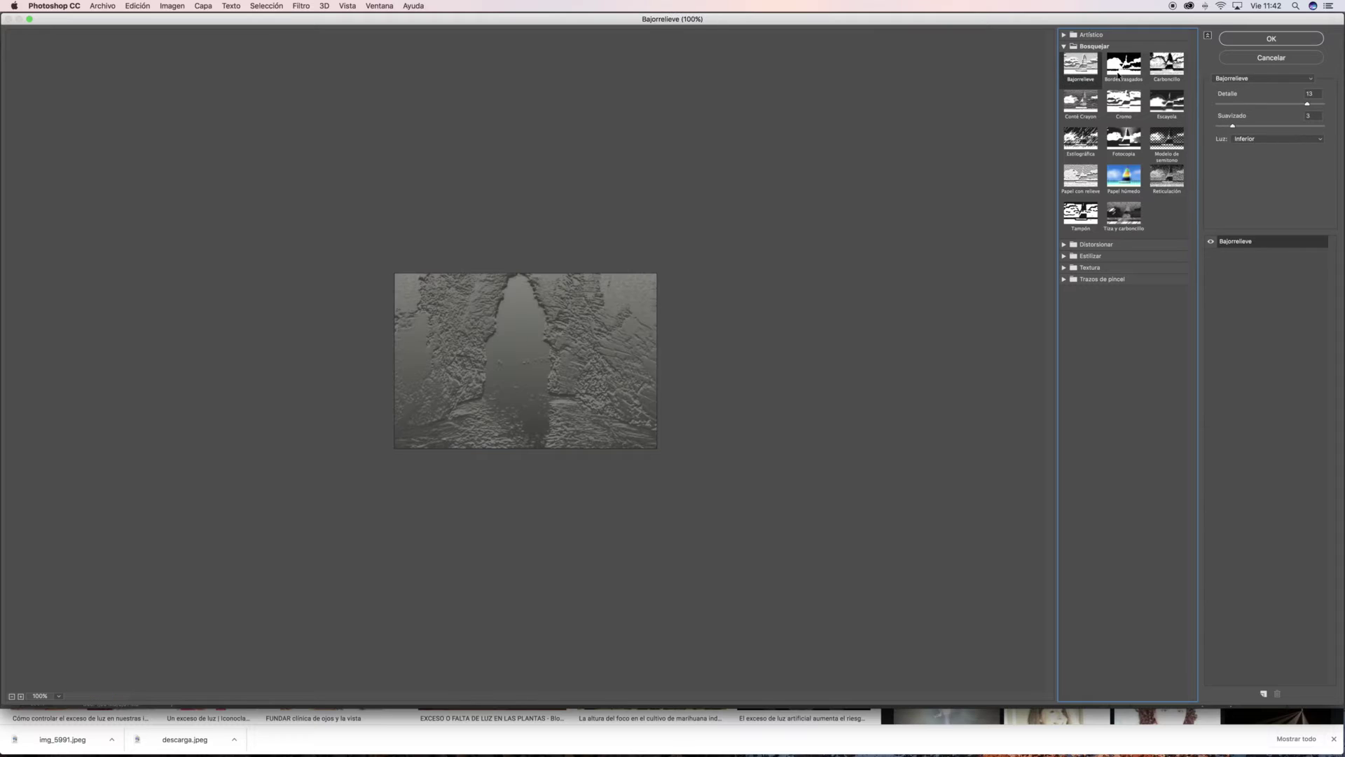
click(1118, 74)
click(1167, 65)
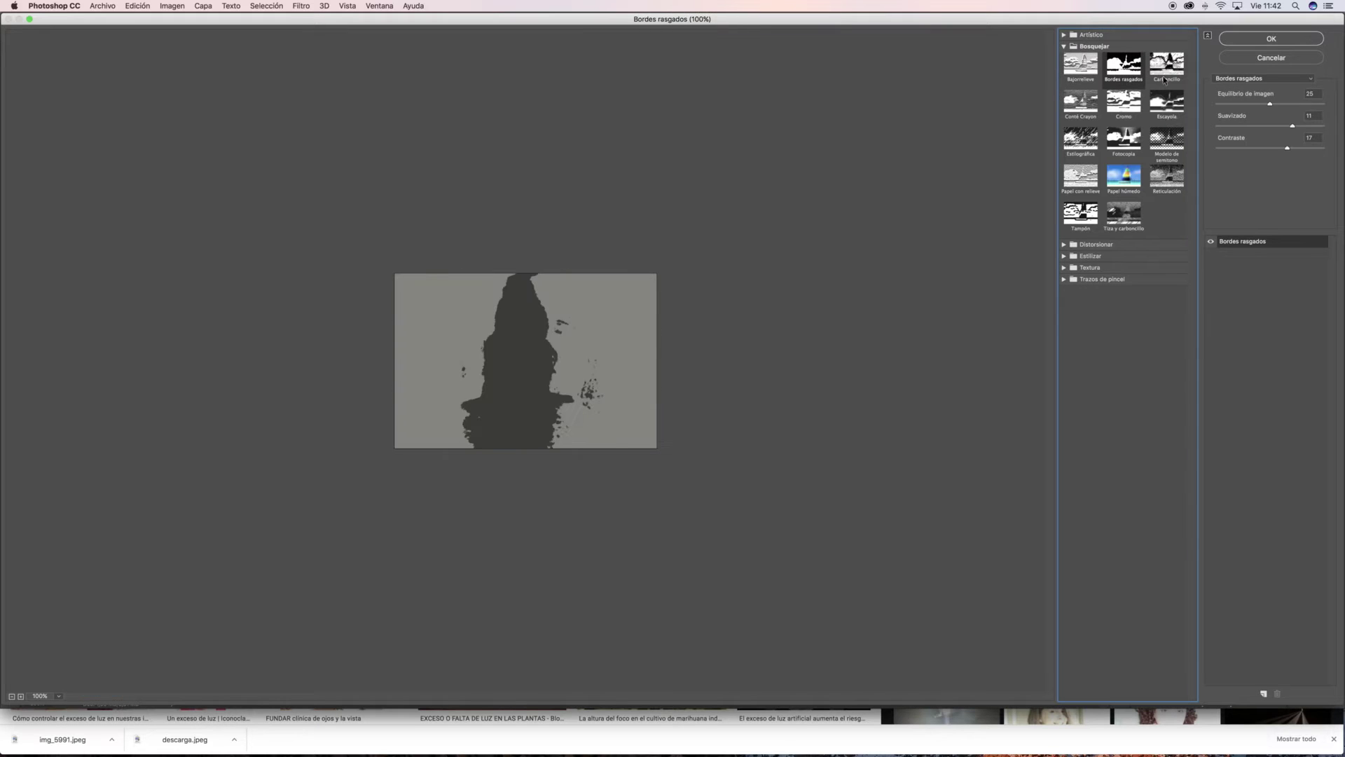
click(1090, 104)
click(1124, 102)
click(1163, 108)
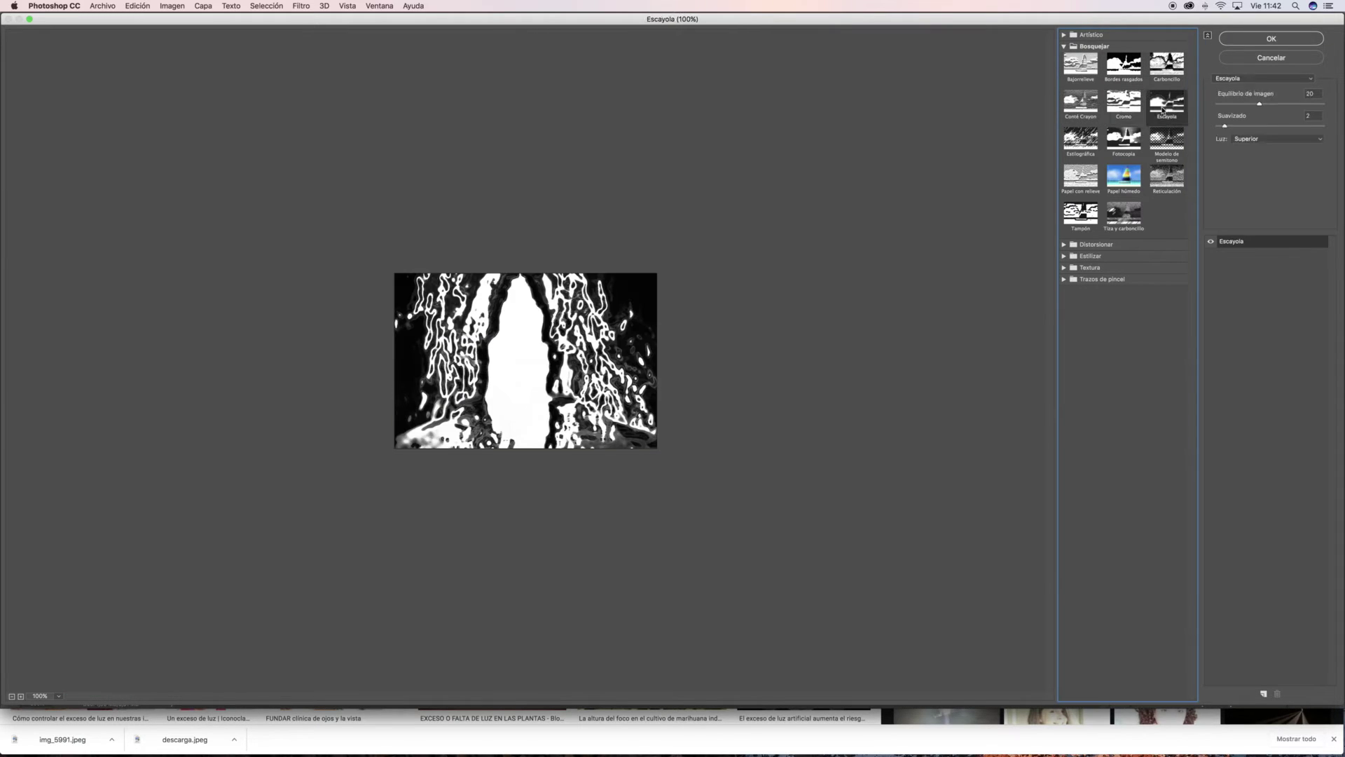
click(1167, 139)
click(1121, 140)
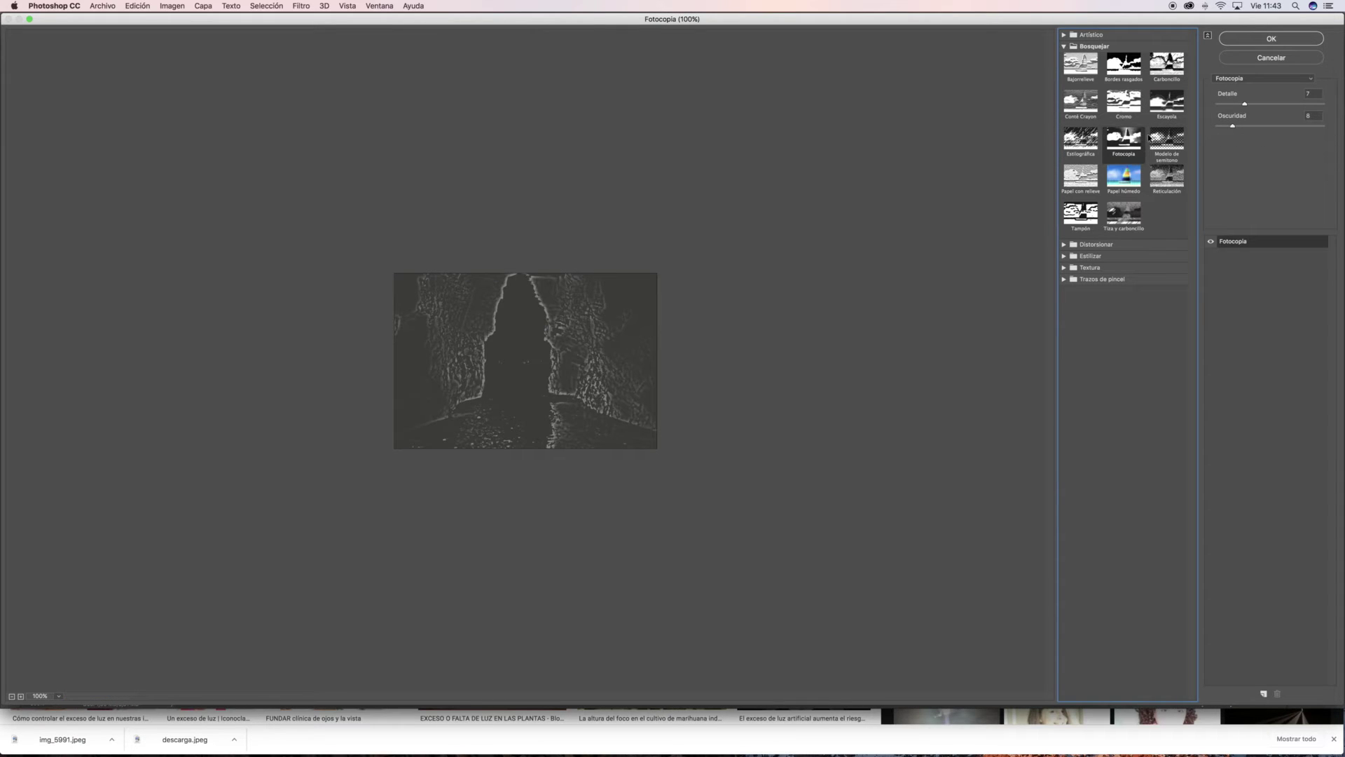
Preview the Distorsionar effects Cristal and Resplandor difuso and the Estilizar effect Bordes resplandecientes
click(1064, 245)
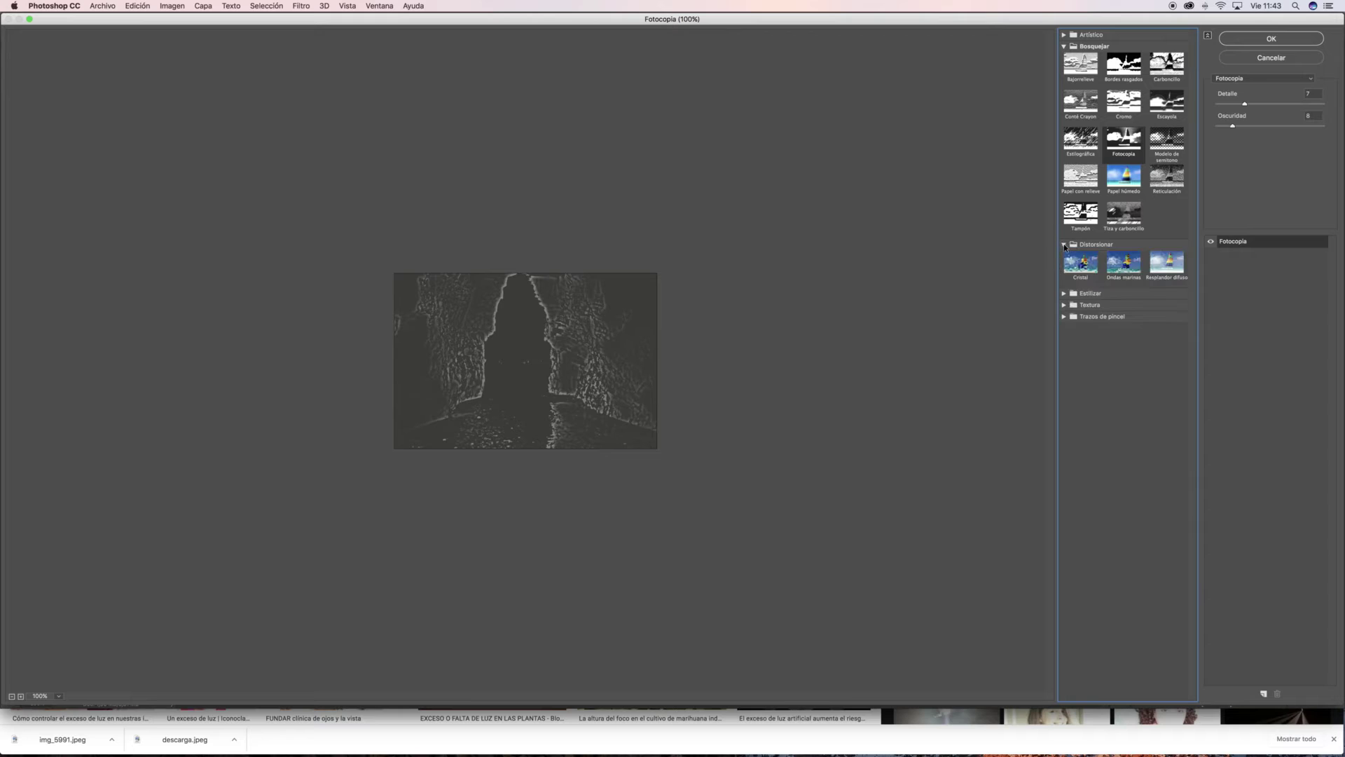
click(1078, 264)
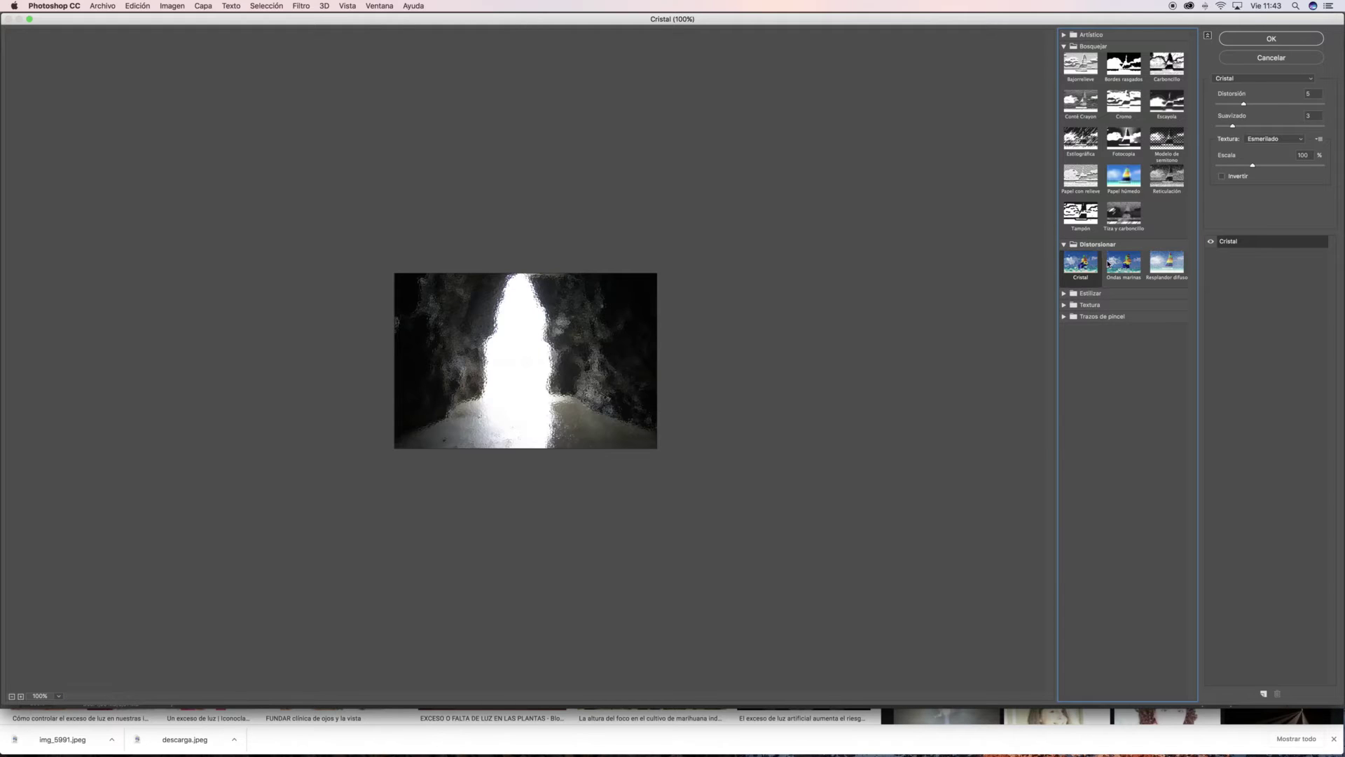
click(1166, 262)
click(1064, 294)
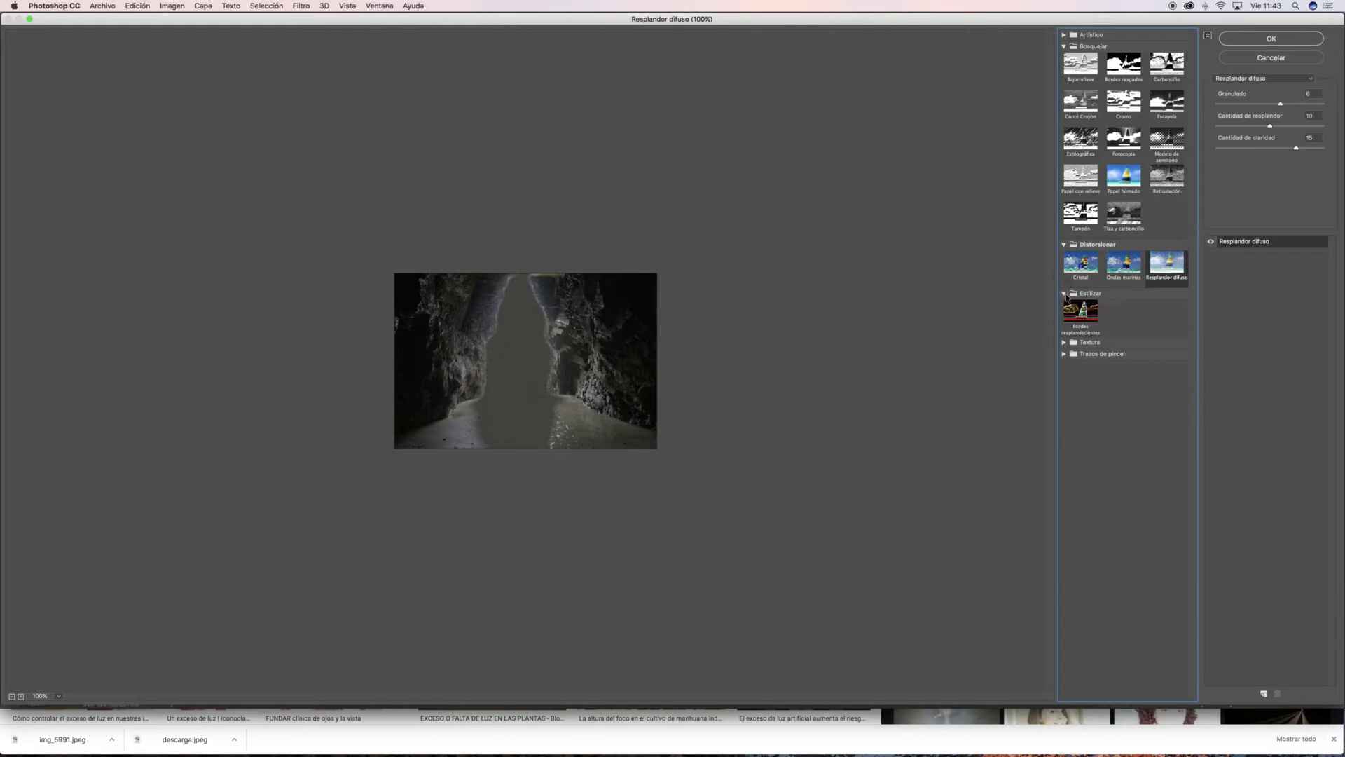
click(1081, 314)
Preview the Textura effects from Azulejo de mosaico through Granulado, Grietas, Retazos and Texturizar to Vidriera
click(1071, 343)
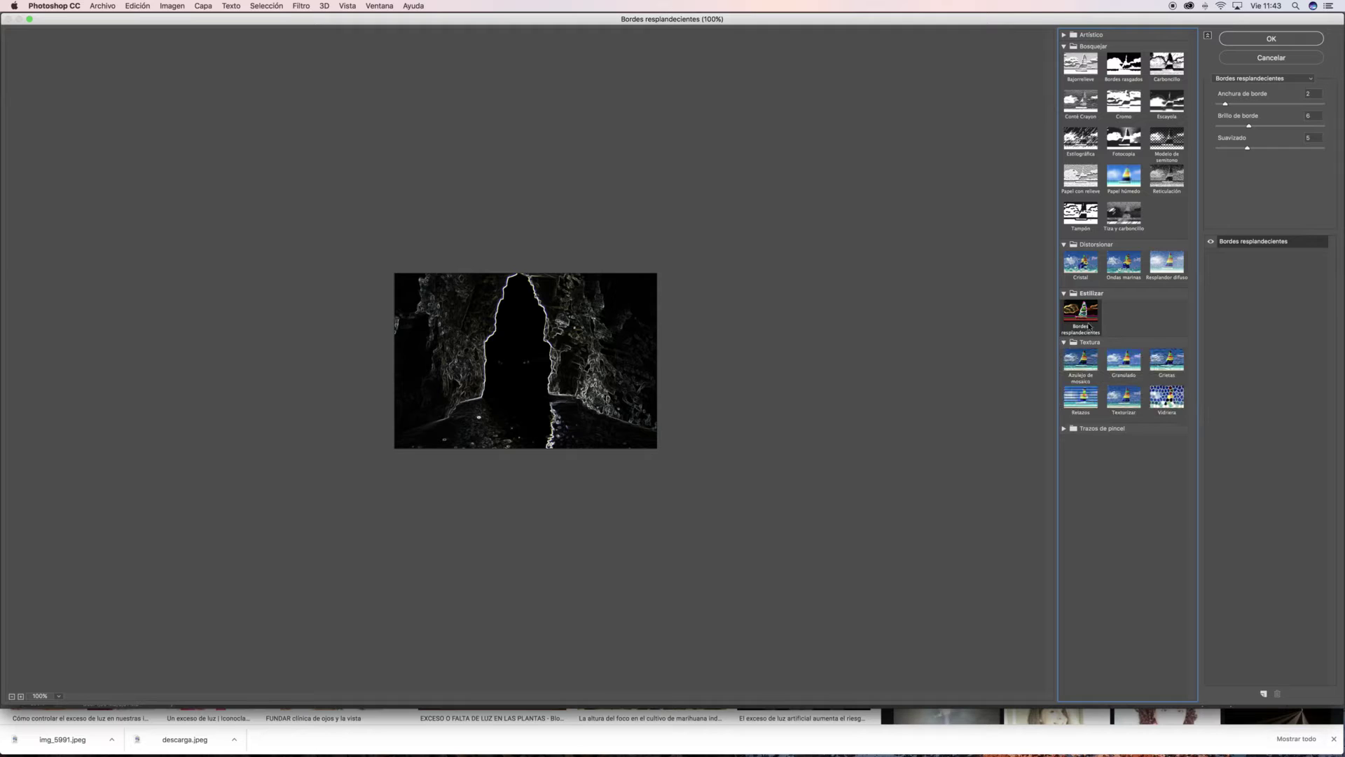
click(1085, 369)
click(1127, 363)
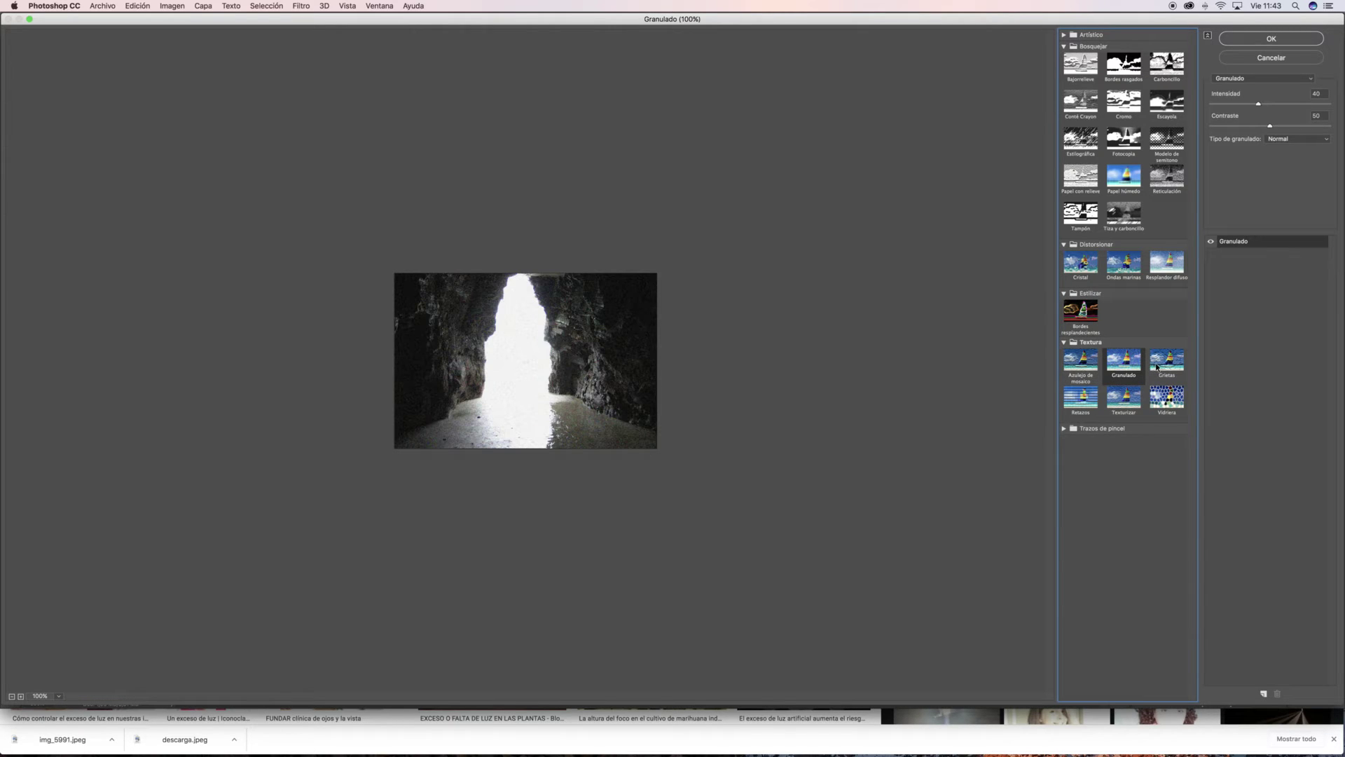
click(1157, 366)
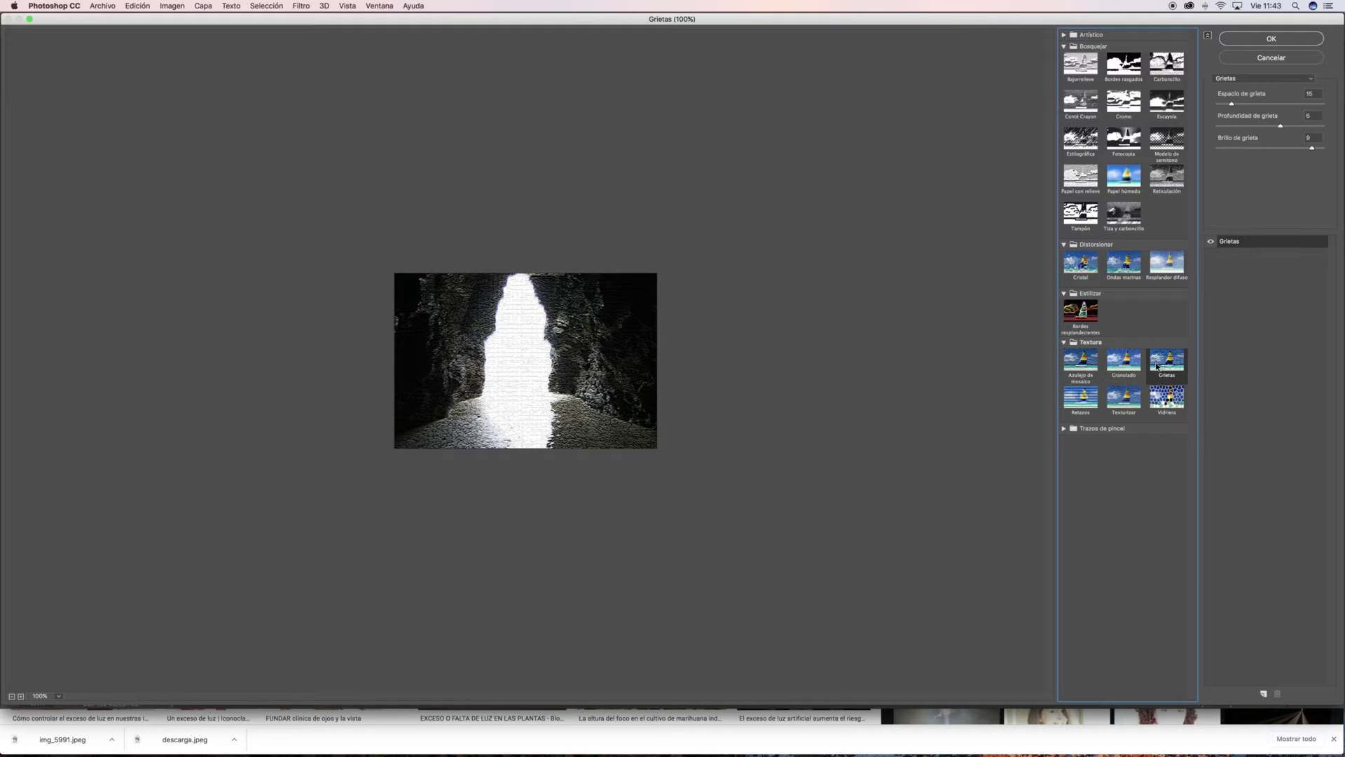
click(1083, 397)
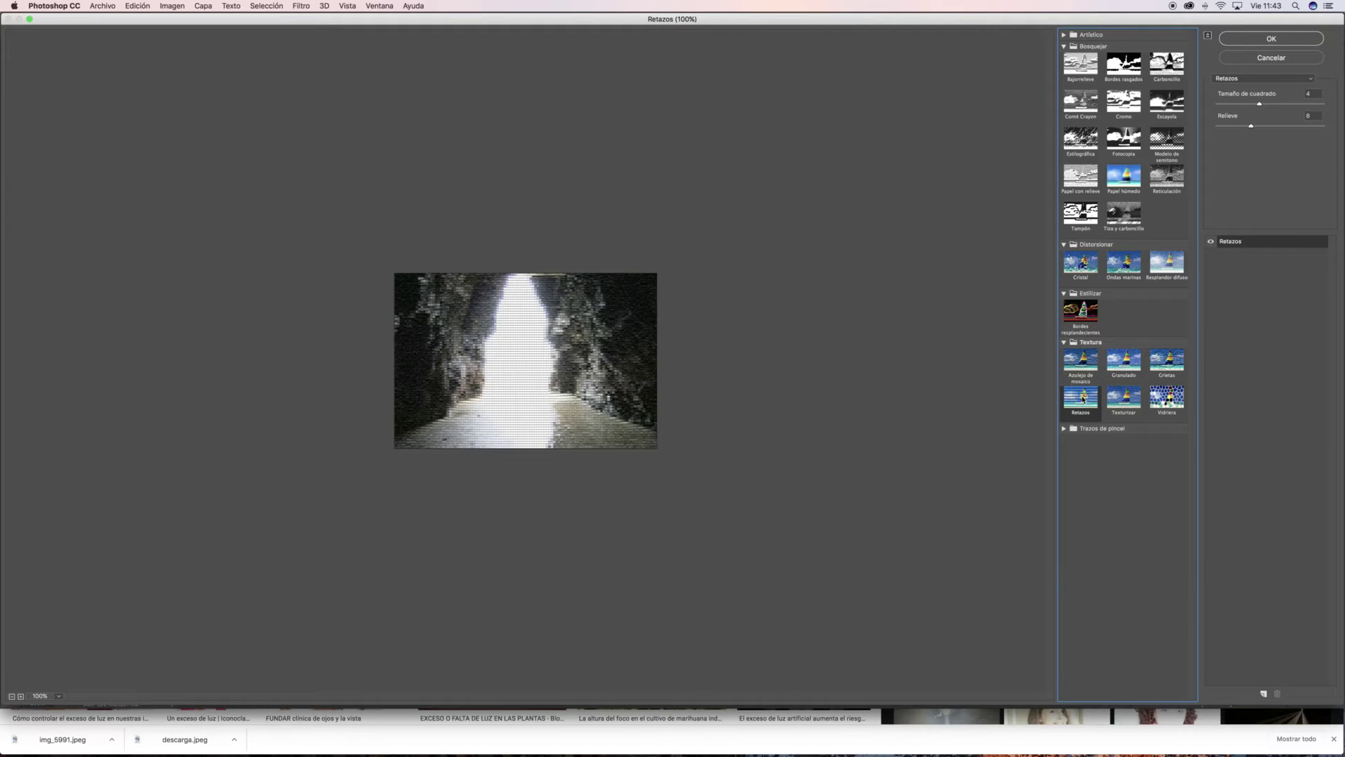
click(1122, 412)
click(1167, 397)
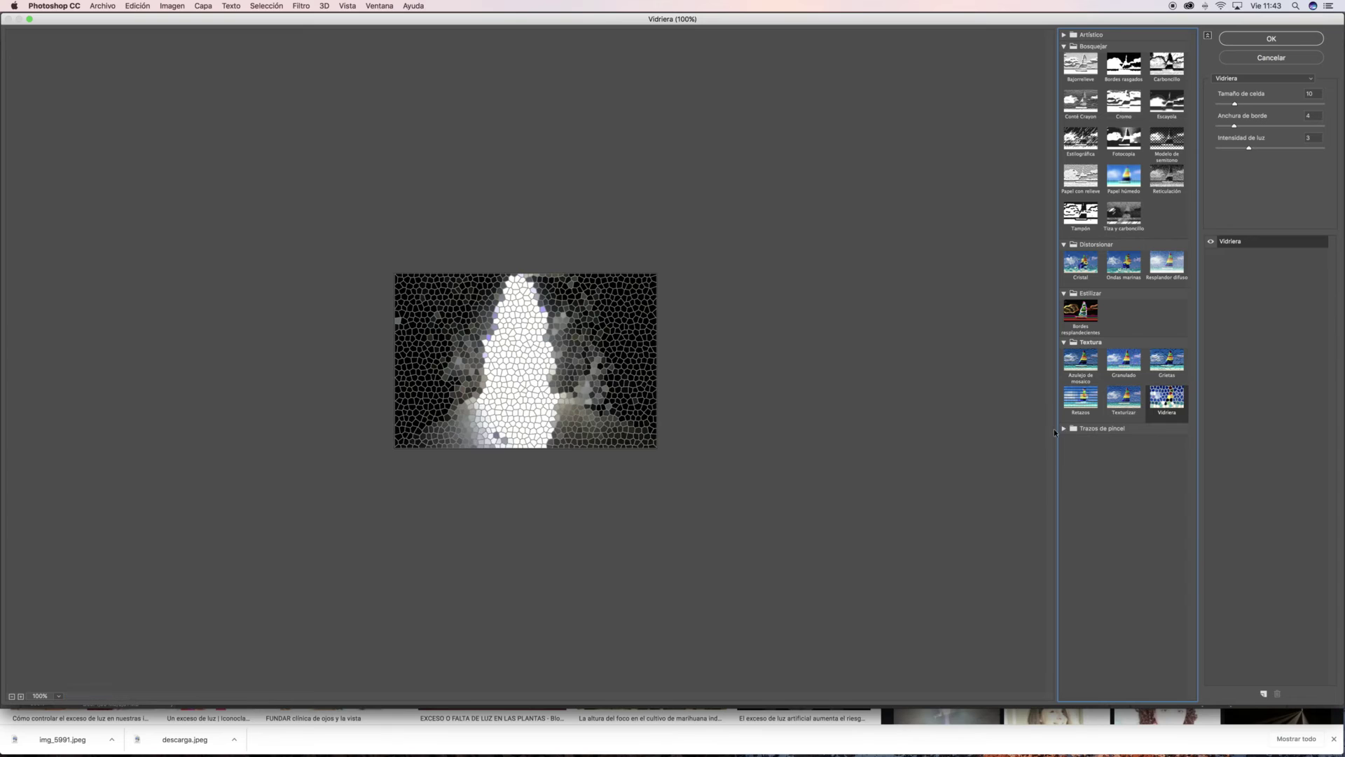
Preview the Trazos de pincel effects, including Contornos con tinta, Sumi-e and Trazos con spray, and apply Sombreado to Fondo copia
click(1065, 428)
click(1124, 446)
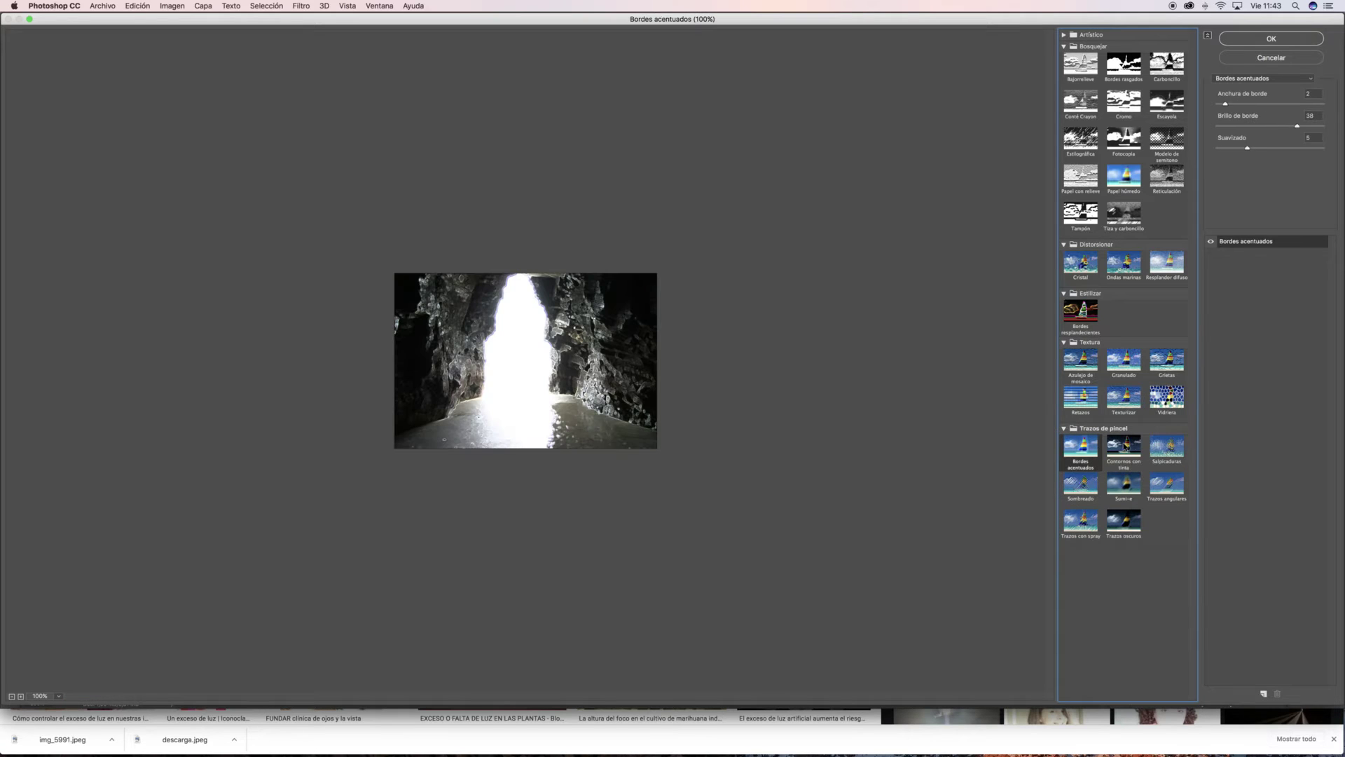
click(1156, 451)
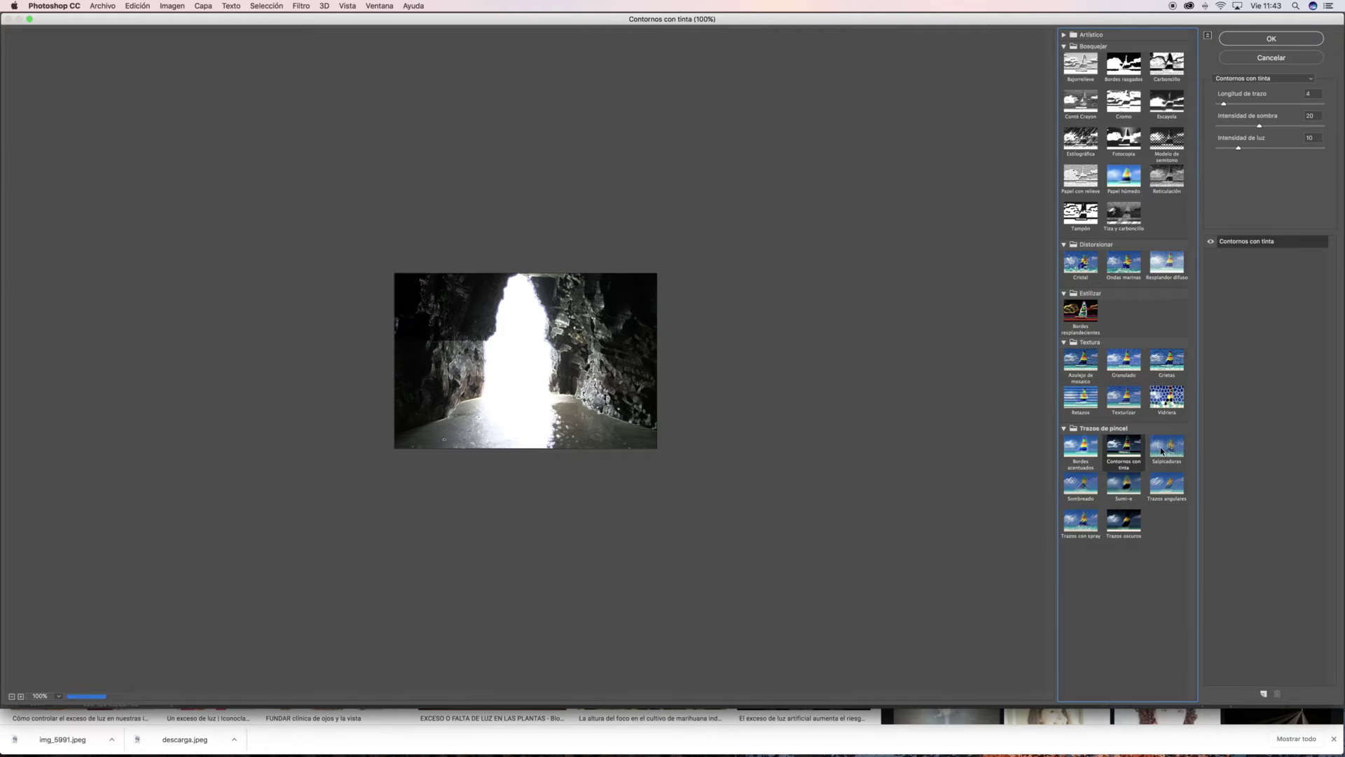
click(1084, 482)
click(1130, 485)
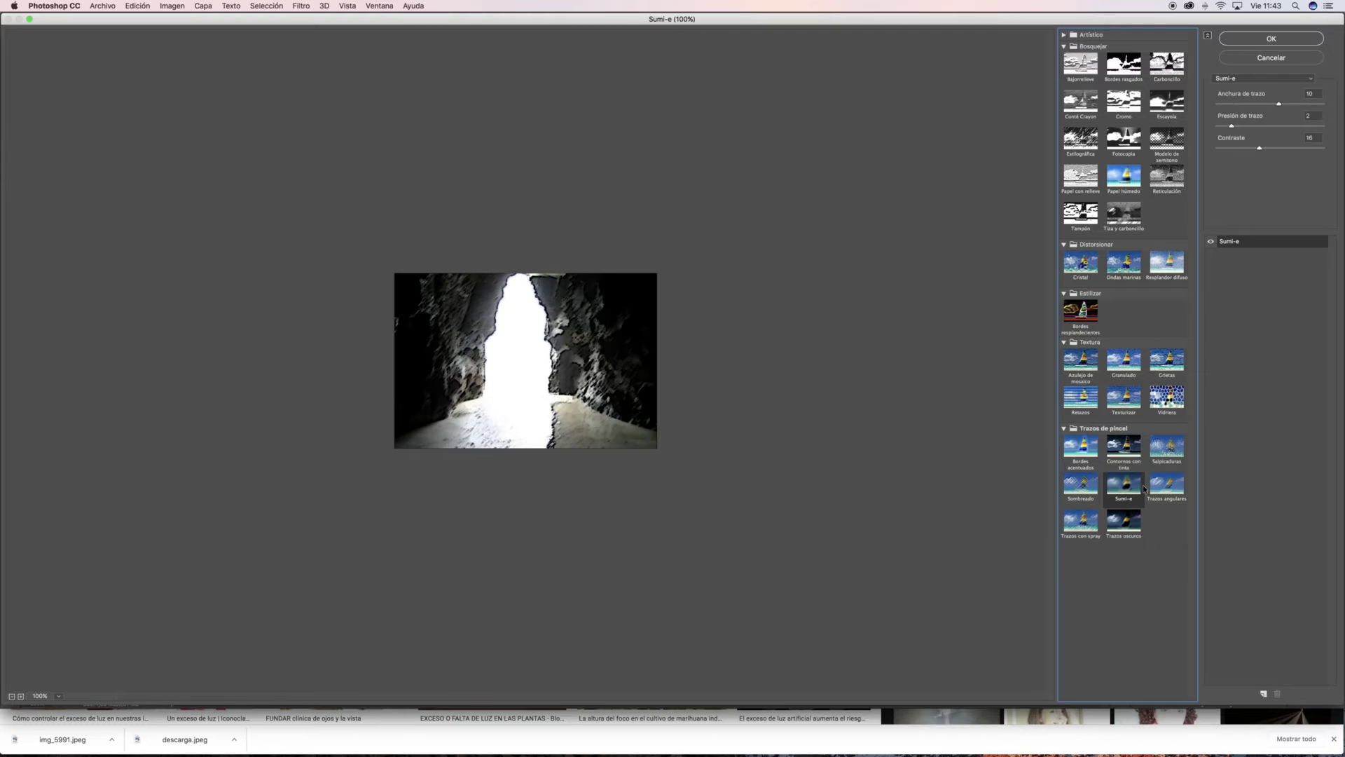
click(1166, 484)
click(1080, 521)
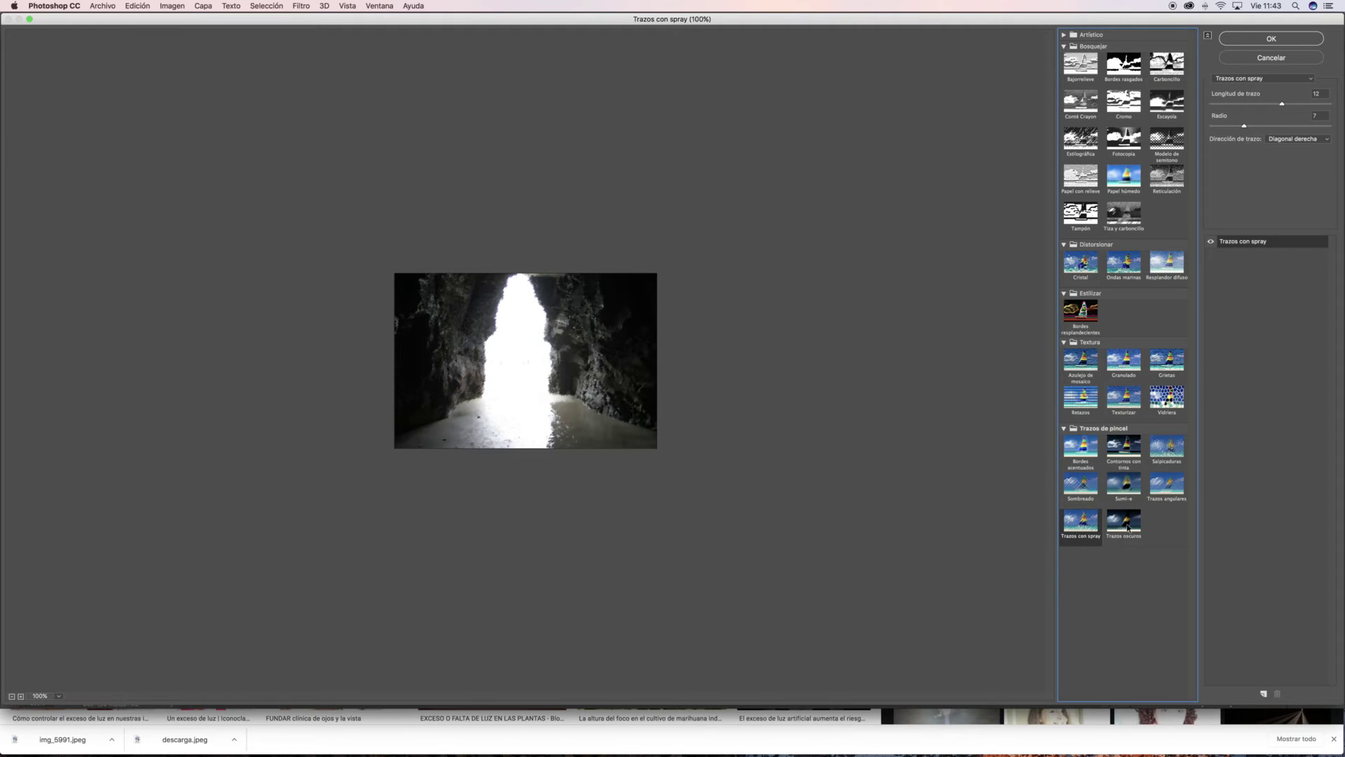
click(1070, 481)
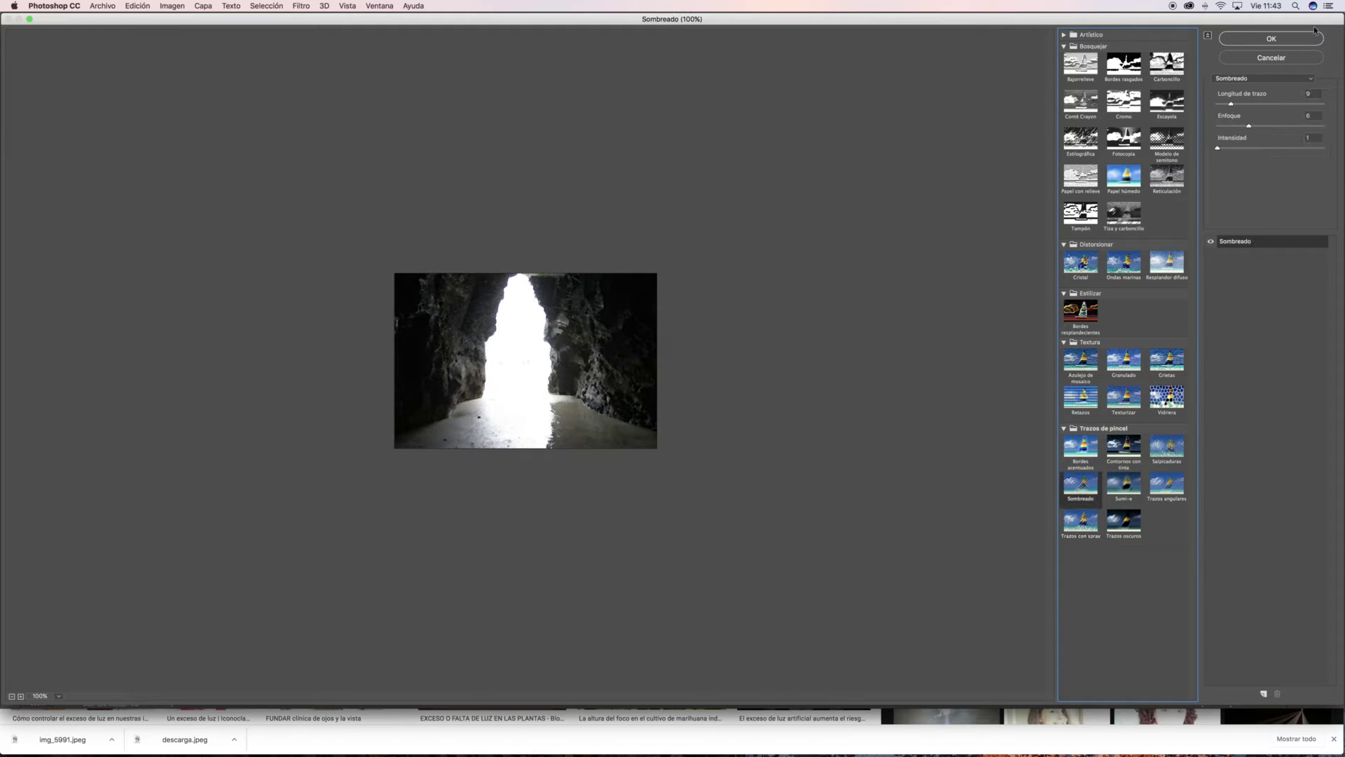
click(1292, 41)
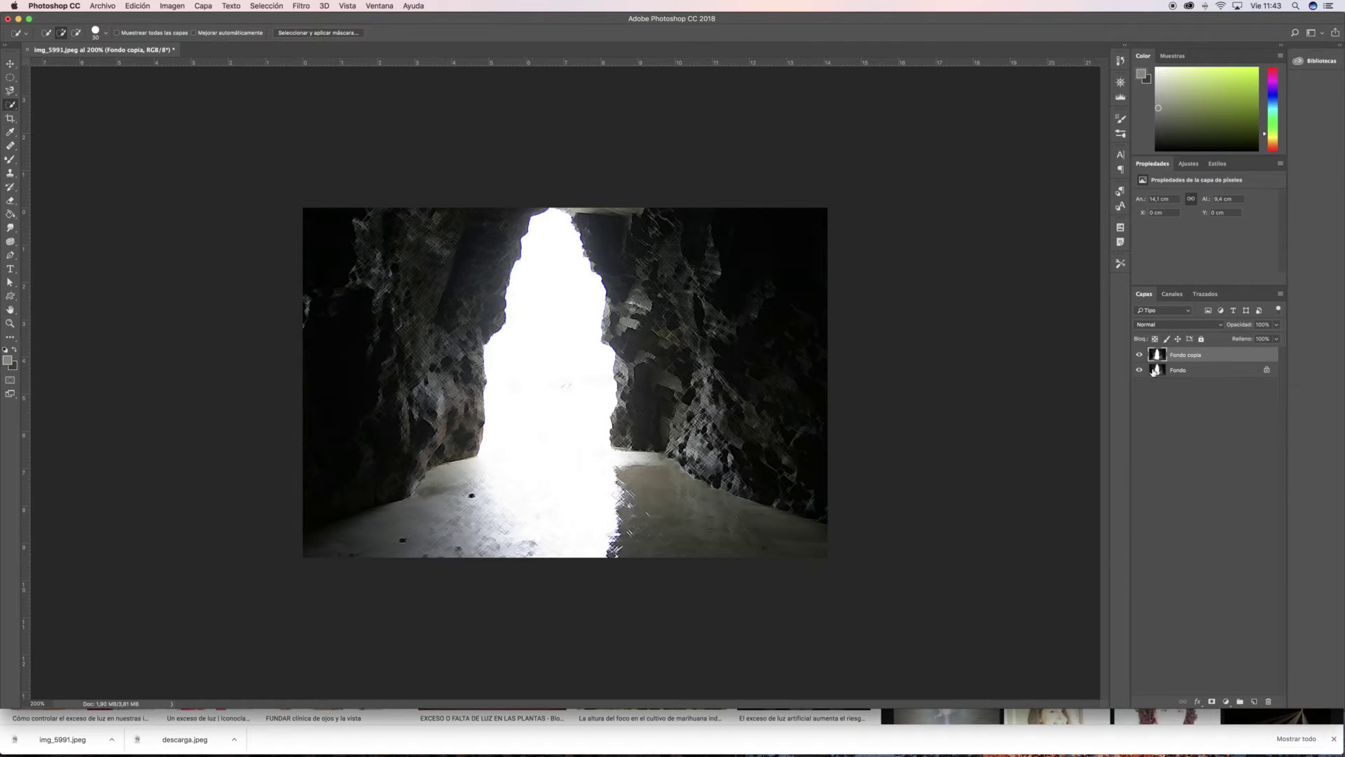
Toggle the visibility of Fondo copia repeatedly to compare the filtered cave photo with the original, leaving the layer shown
click(1141, 356)
click(1143, 357)
click(1143, 357)
click(1143, 357)
click(1143, 357)
click(1143, 357)
click(1143, 358)
click(1144, 358)
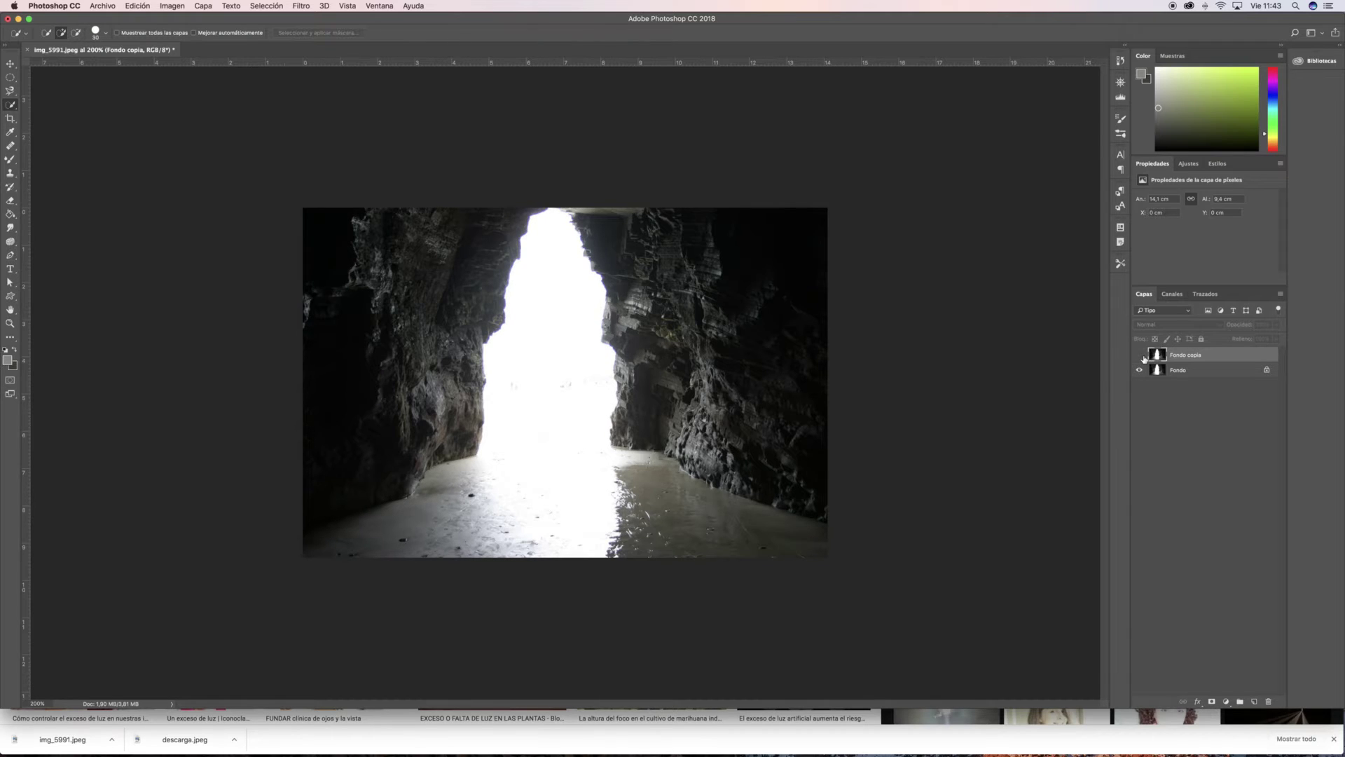
click(301, 6)
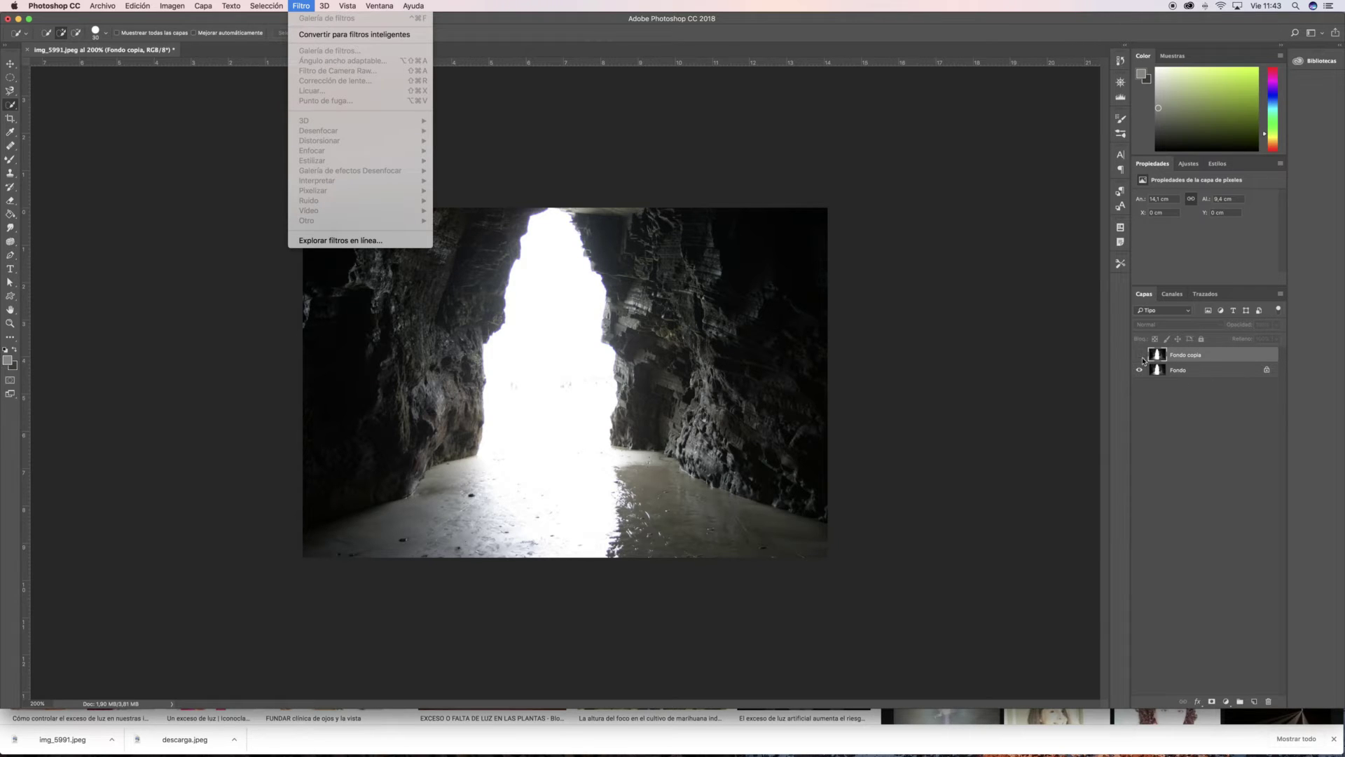
click(1142, 360)
click(1139, 354)
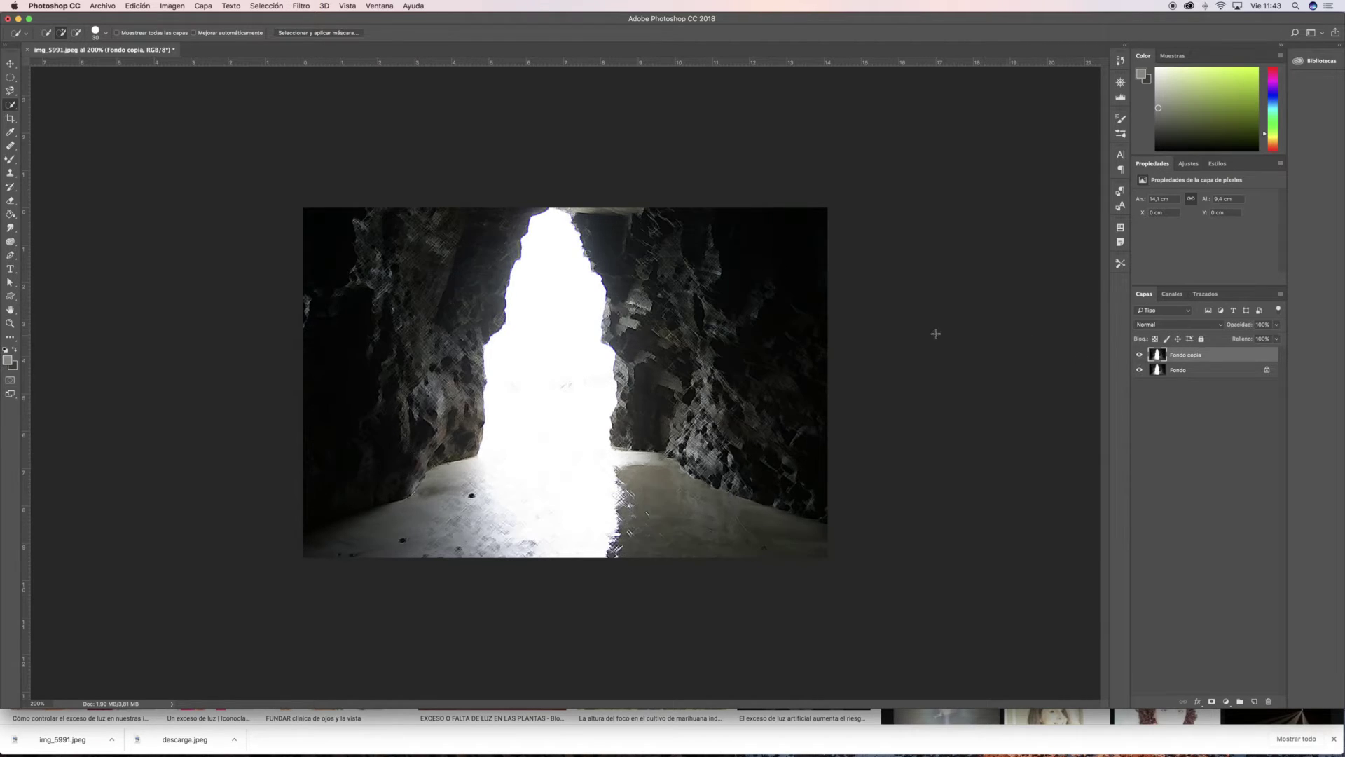
Switch to Chrome and search Google Images for "FOTO GLOBO"
mouse_move(319, 752)
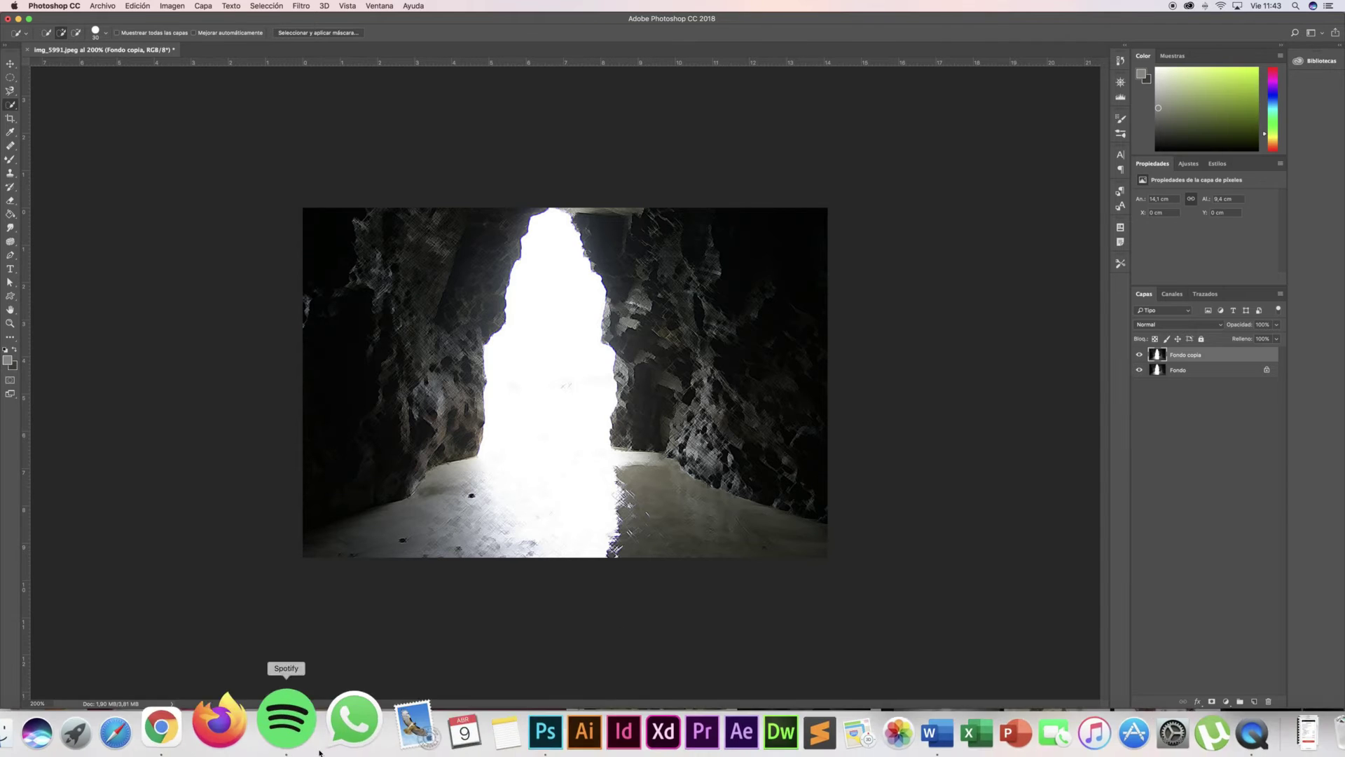
click(369, 745)
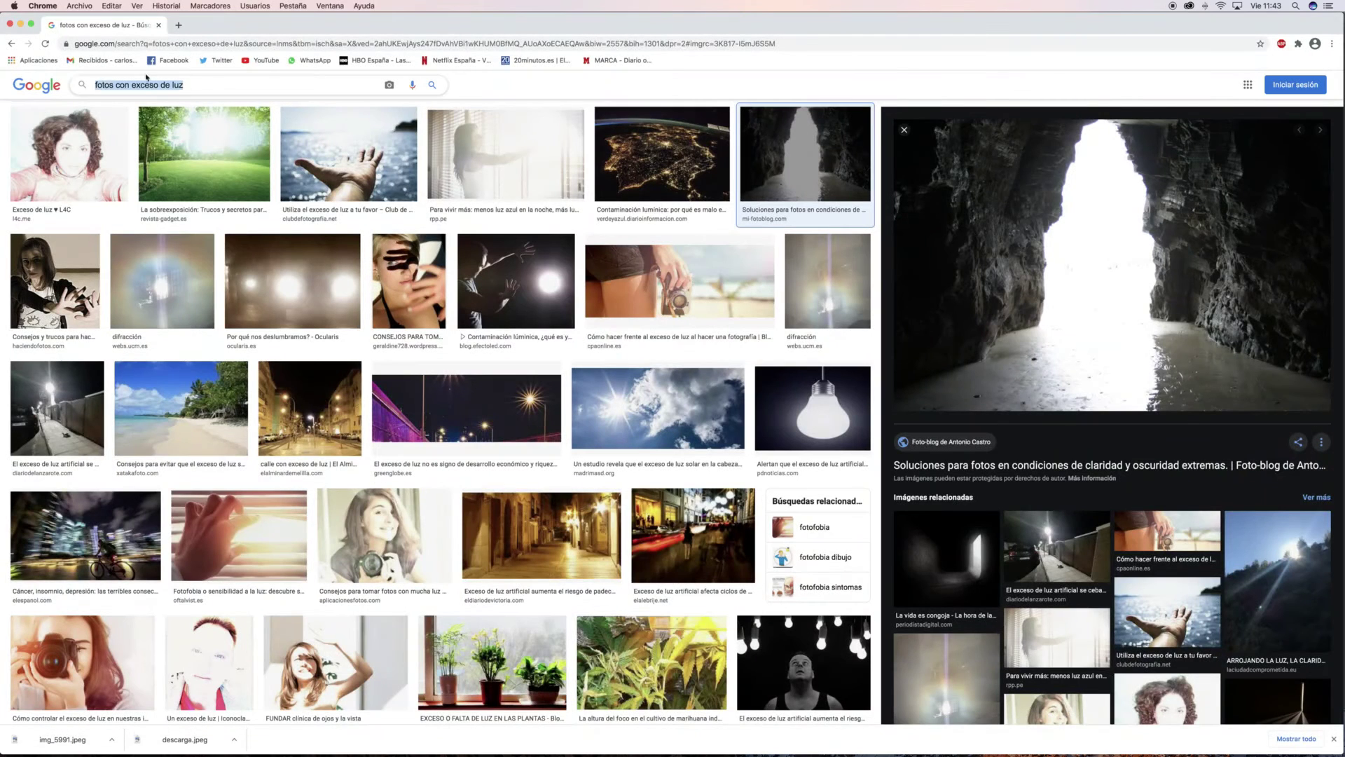
text(FOTO G)
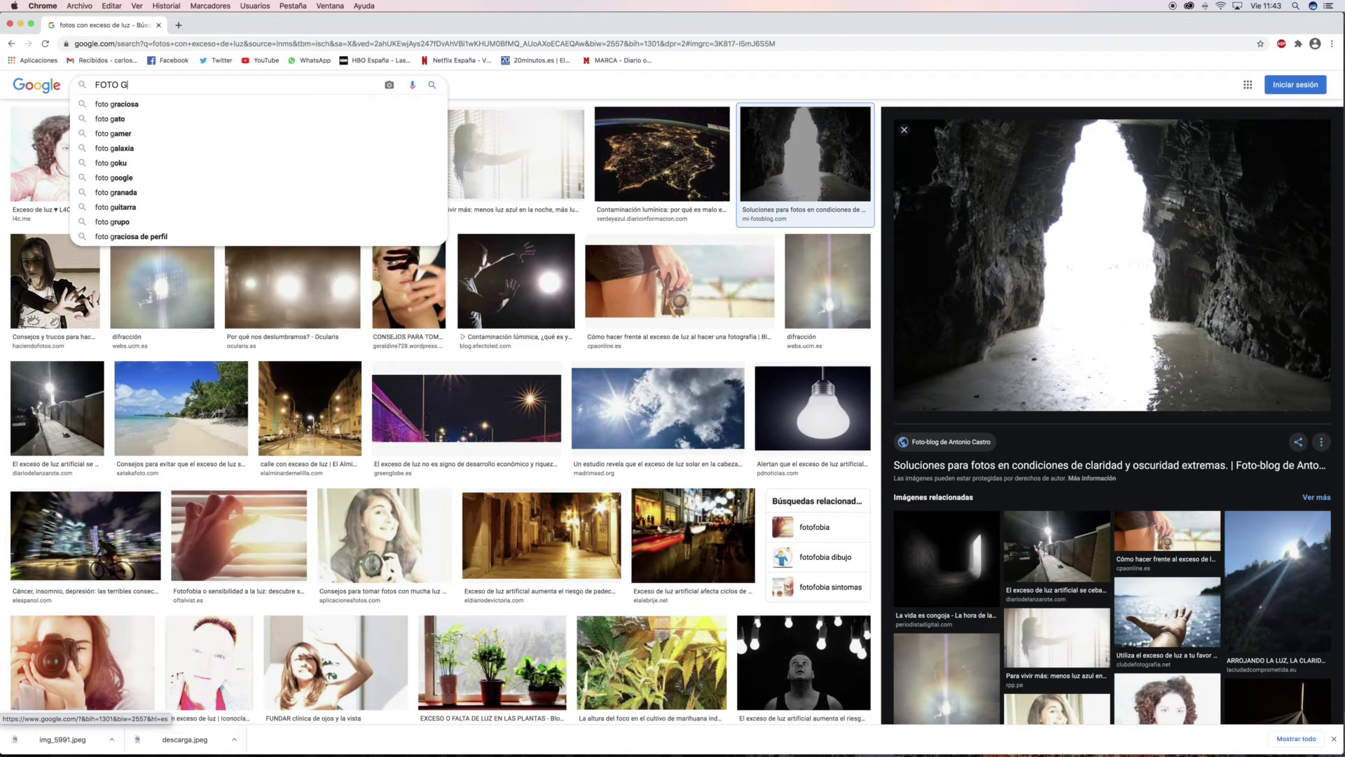
text(LO)
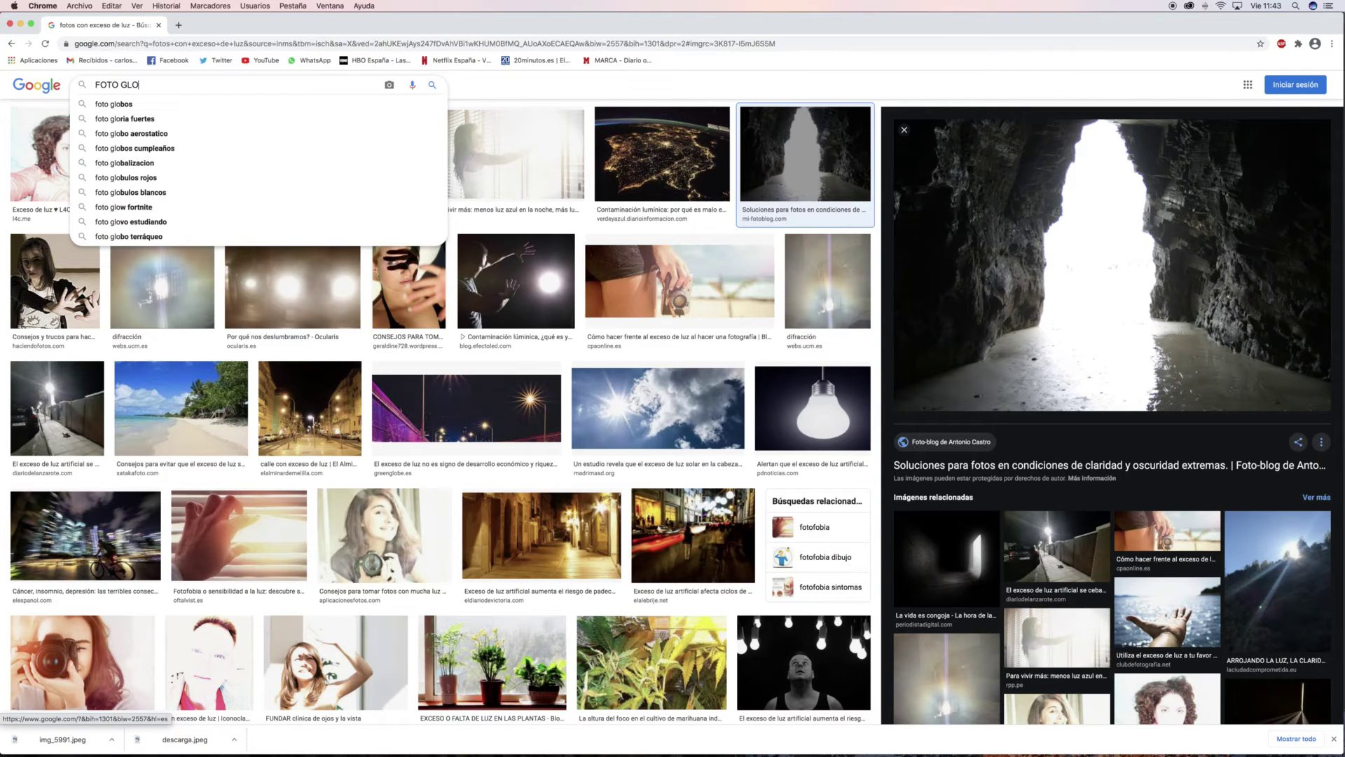
text(BO)
key(Return)
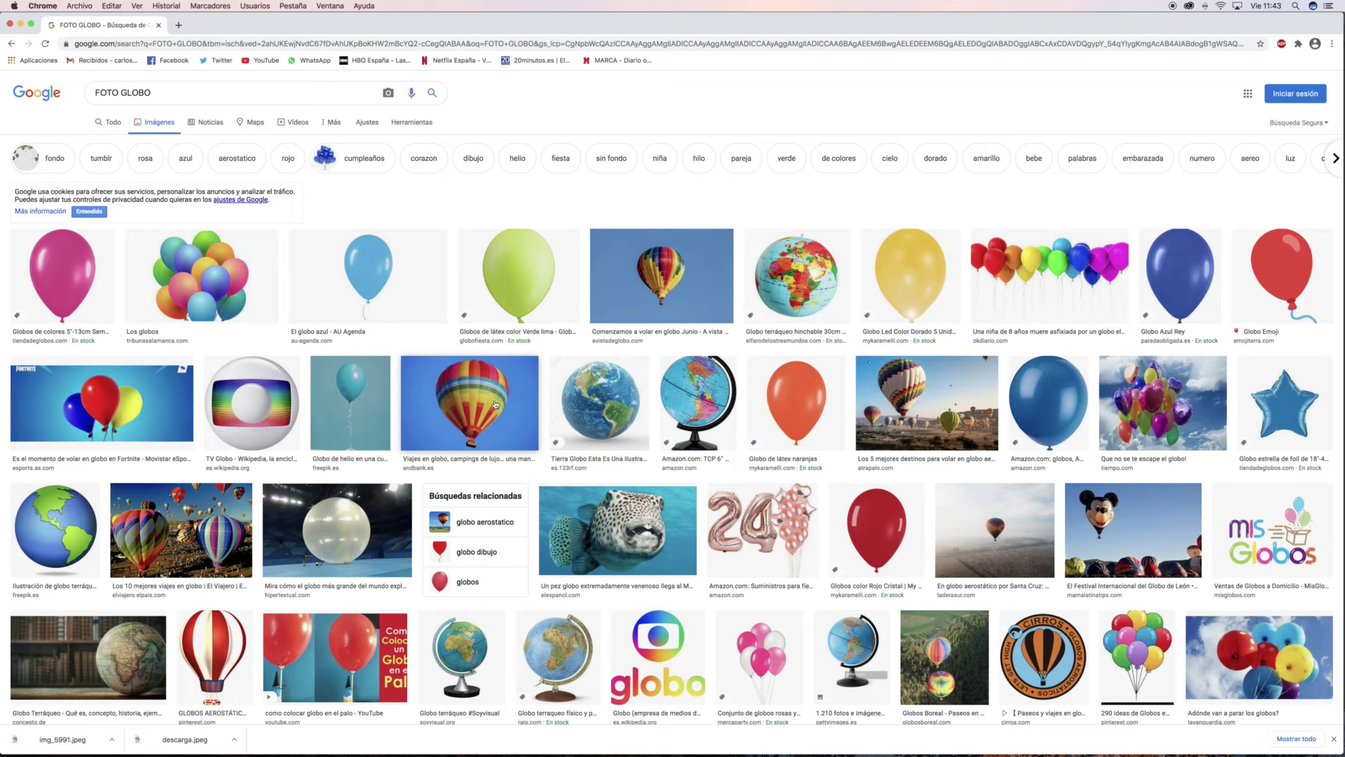
Open the multicoloured hot-air balloon result from A vista de globo and save its image as a JPEG in Escritorio
click(704, 308)
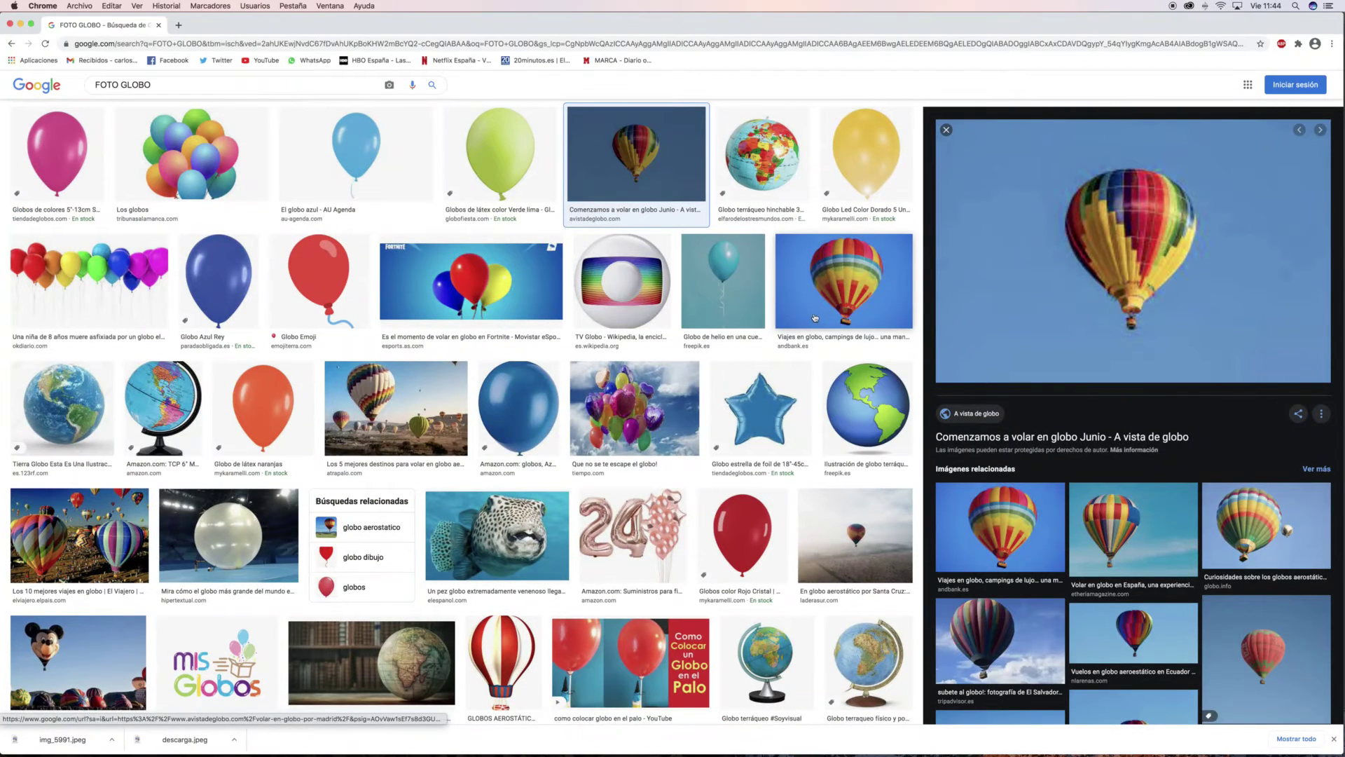
right_click(1073, 301)
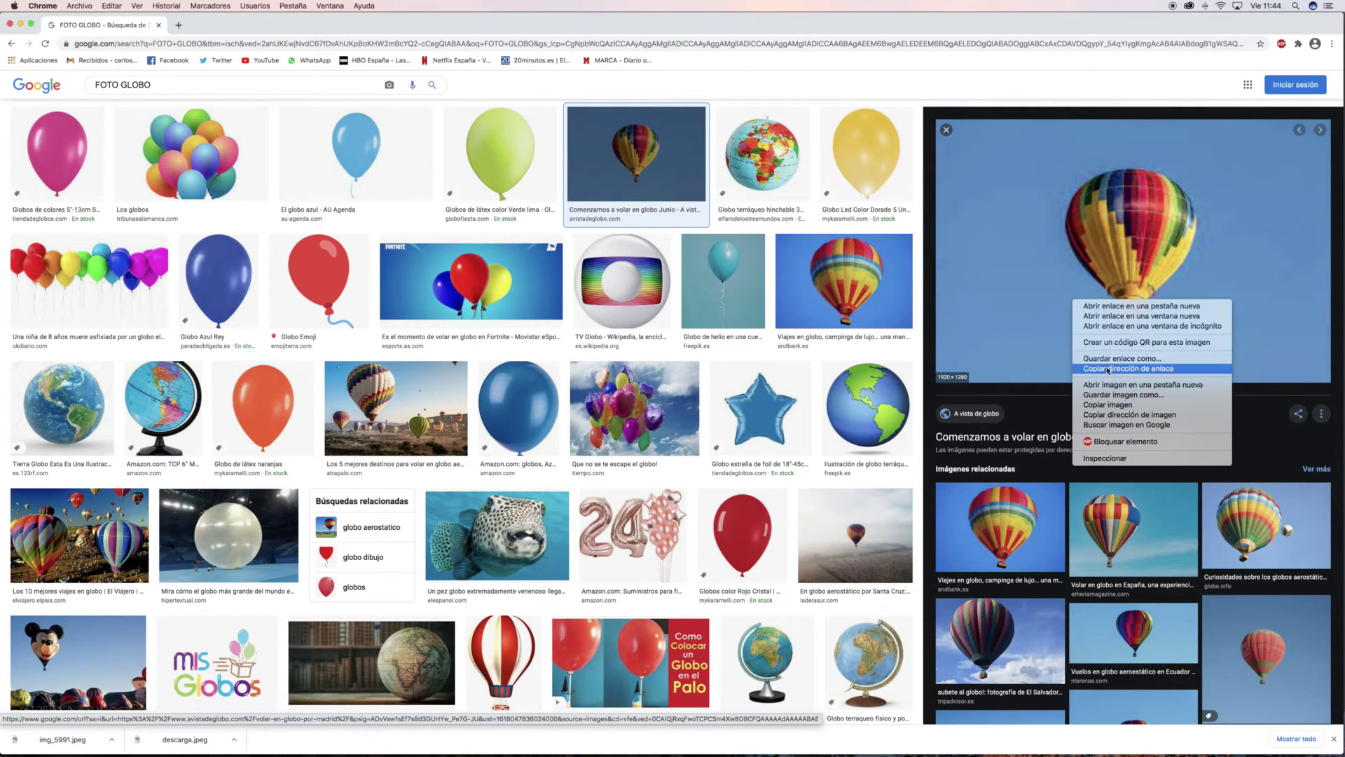
click(1133, 395)
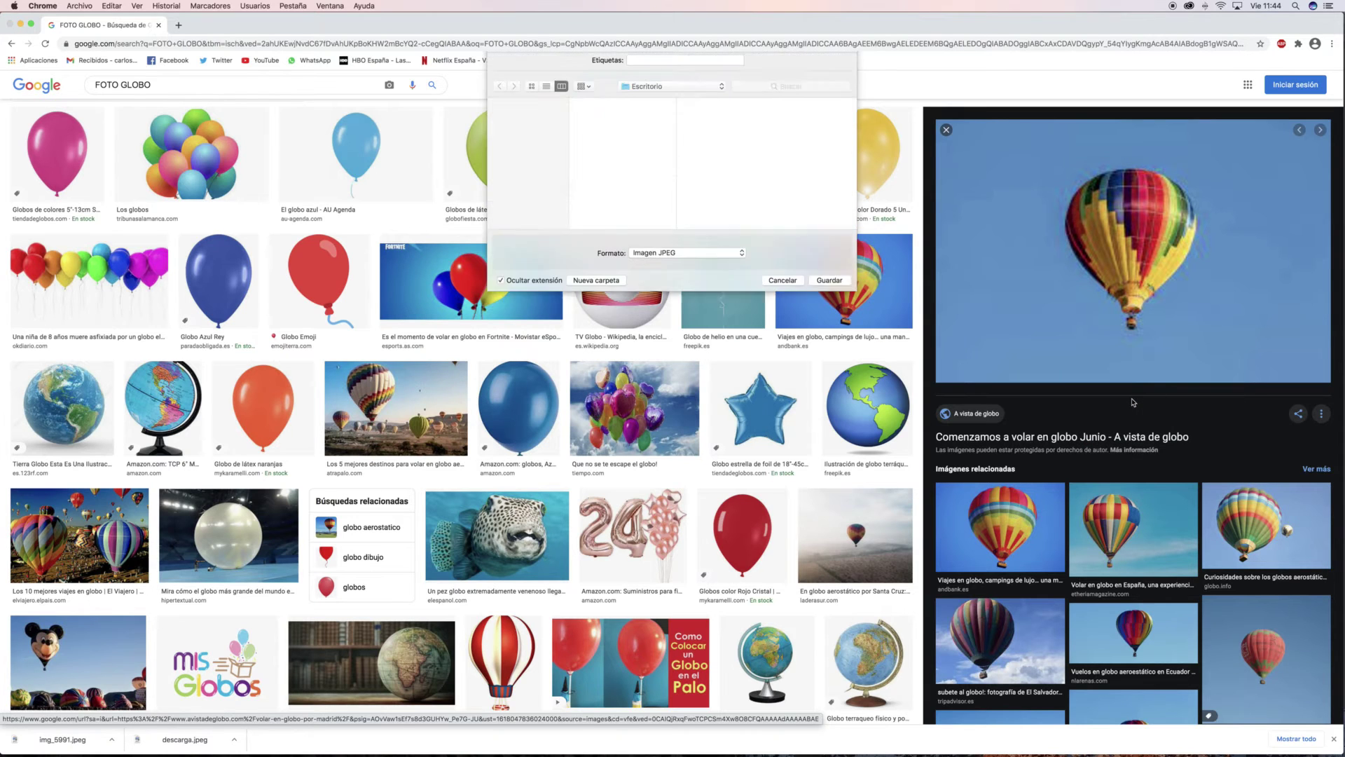
click(842, 312)
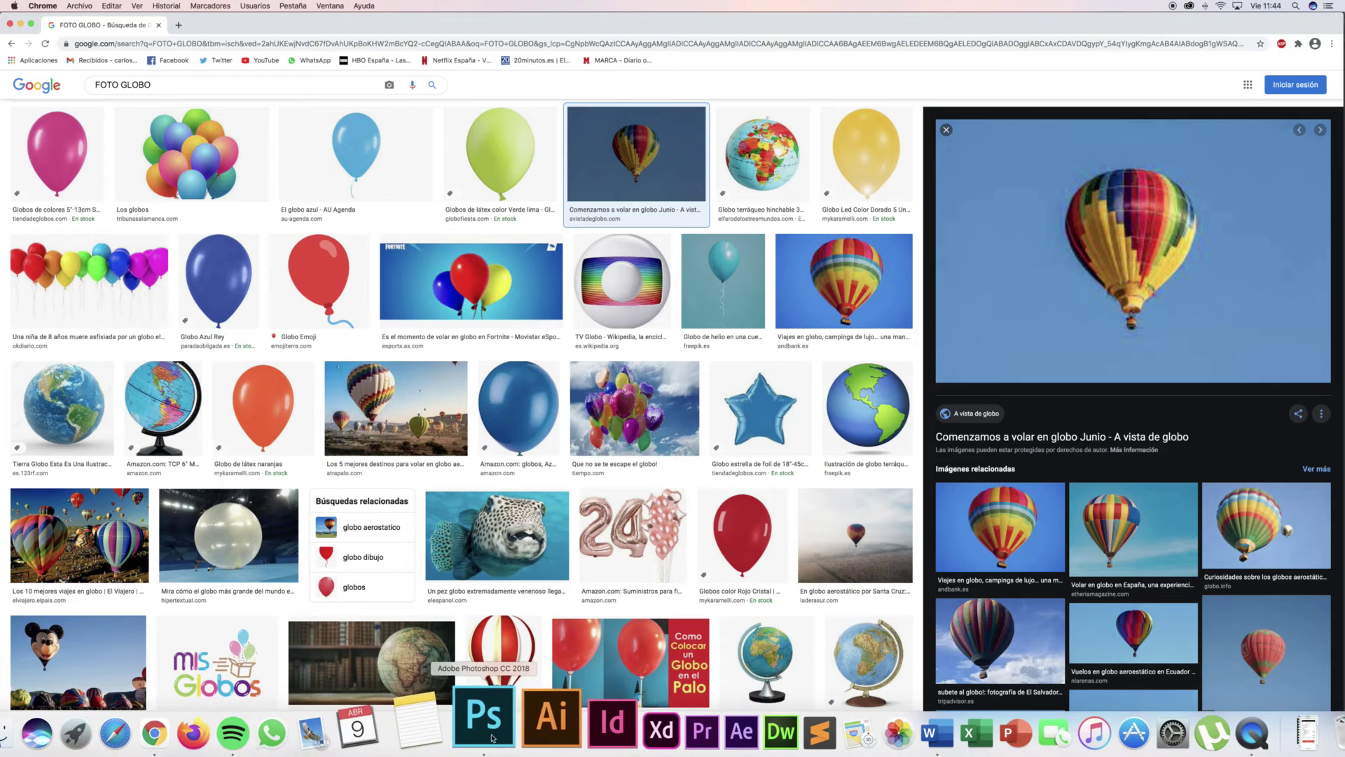
Switch back to Photoshop and close img_5991.jpeg without saving its changes
click(475, 715)
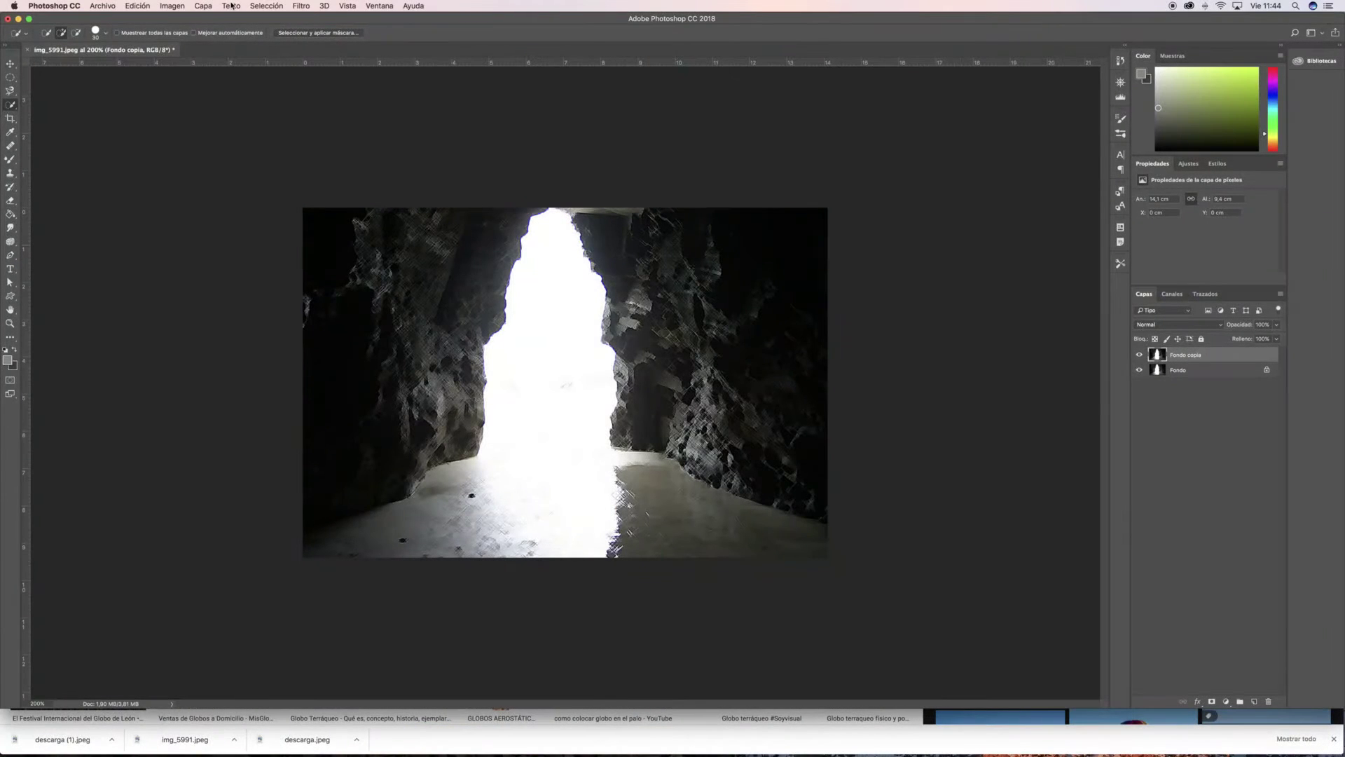
click(28, 51)
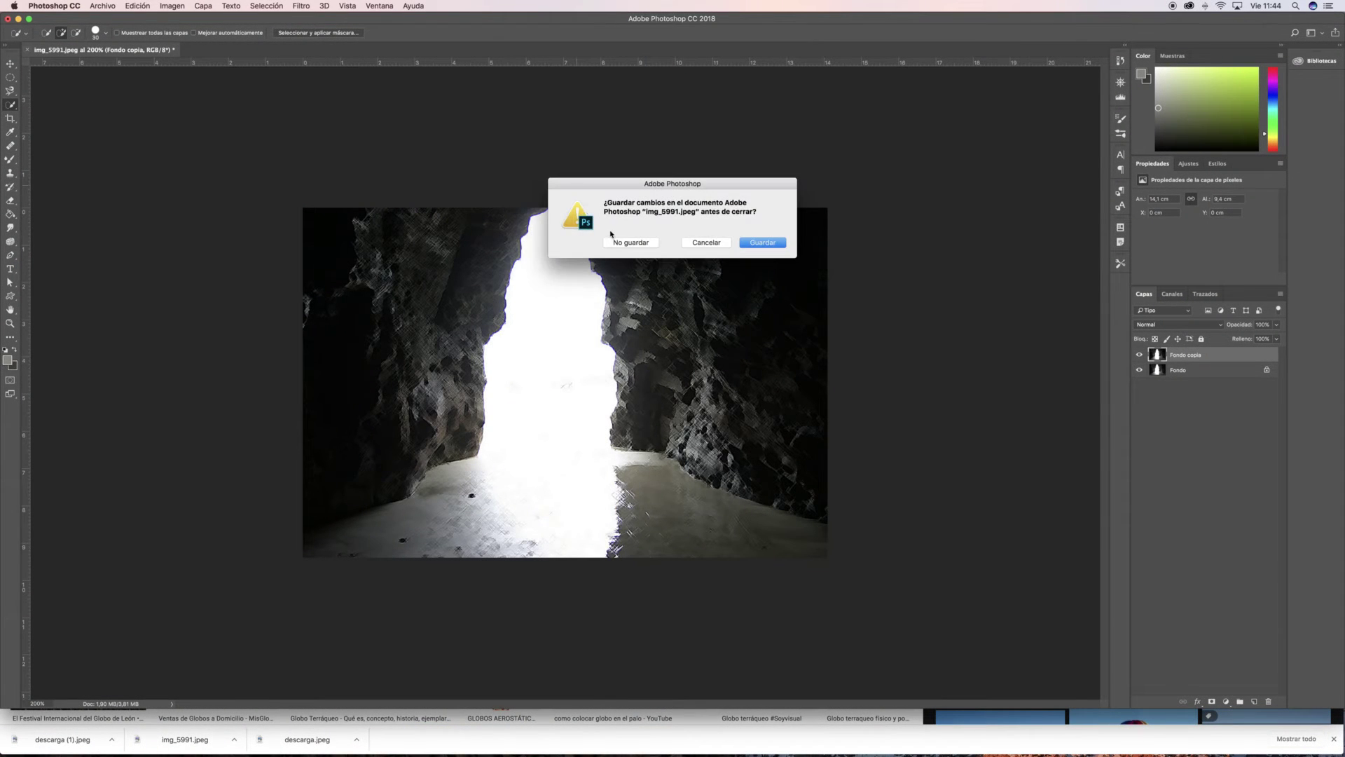
click(629, 247)
Open the image descarga (1).jpeg from the Escritorio folder
click(103, 6)
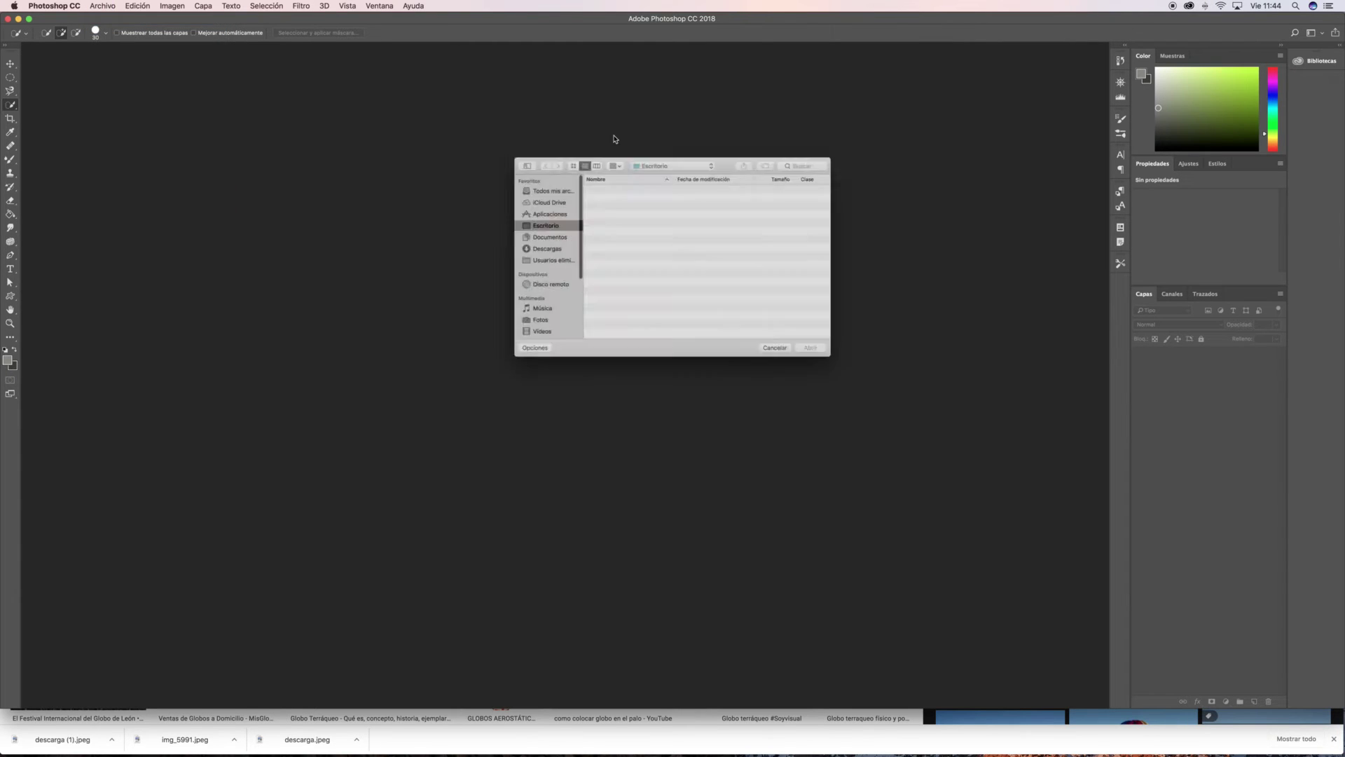
click(835, 364)
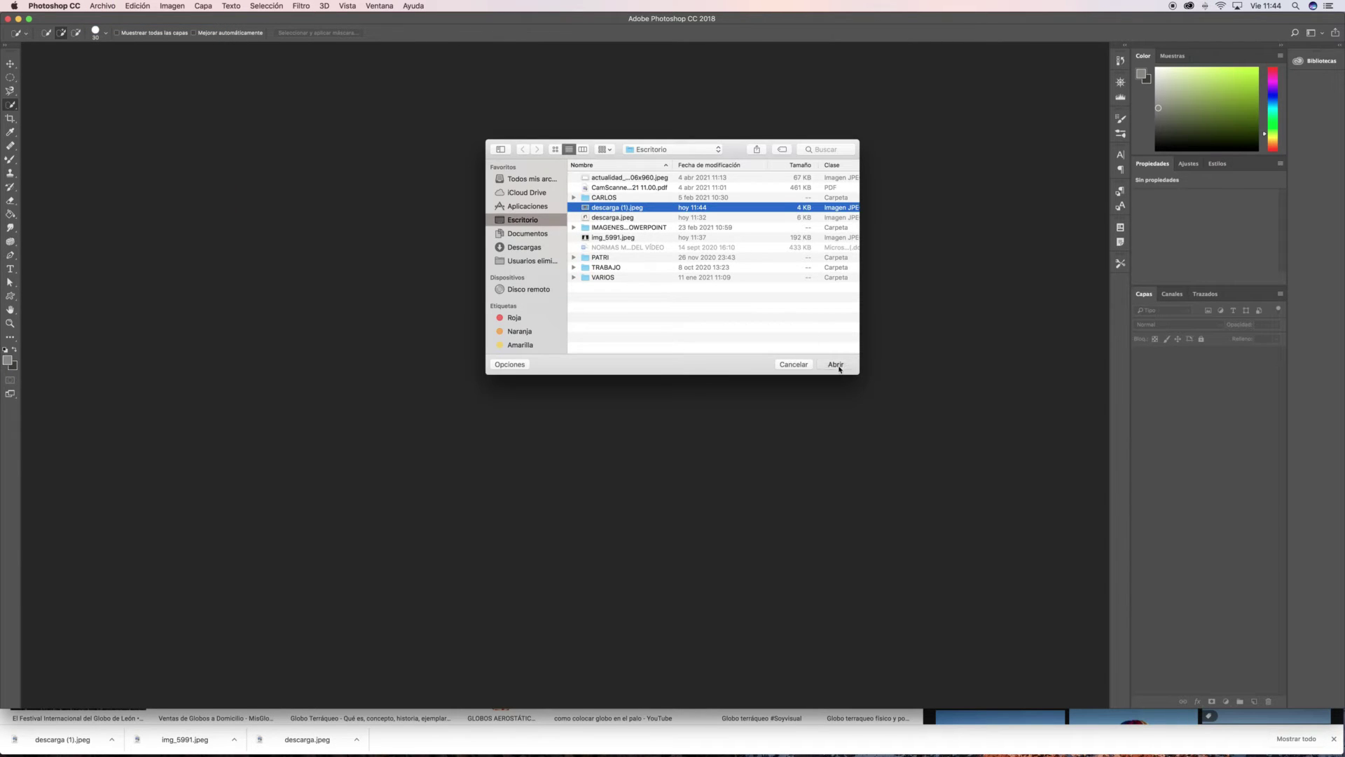
Finish opening descarga (1).jpeg, accepting the color profile option as set
click(788, 399)
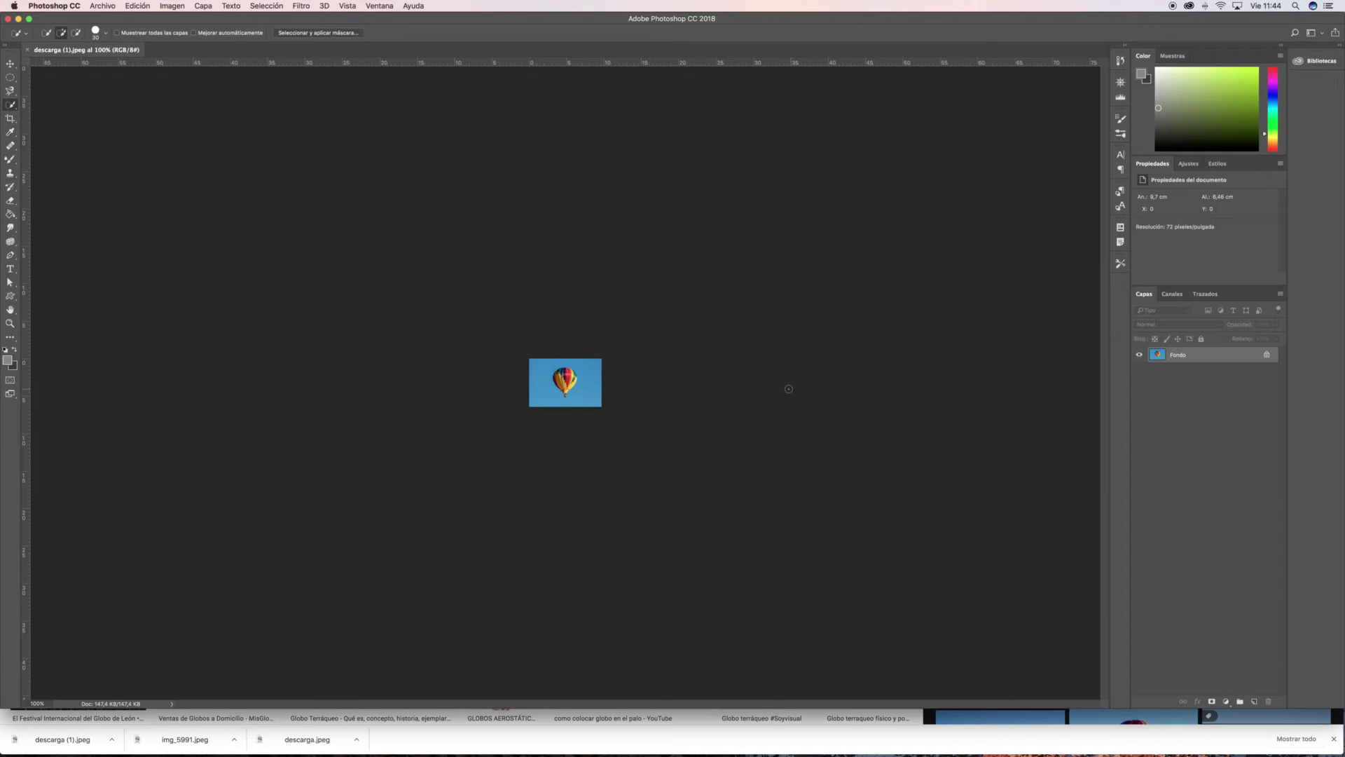
Switch to Chrome and save the related image Vuelos en globo aeroestático en Ecuador as the JPEG "images" in Escritorio
key(super+Tab)
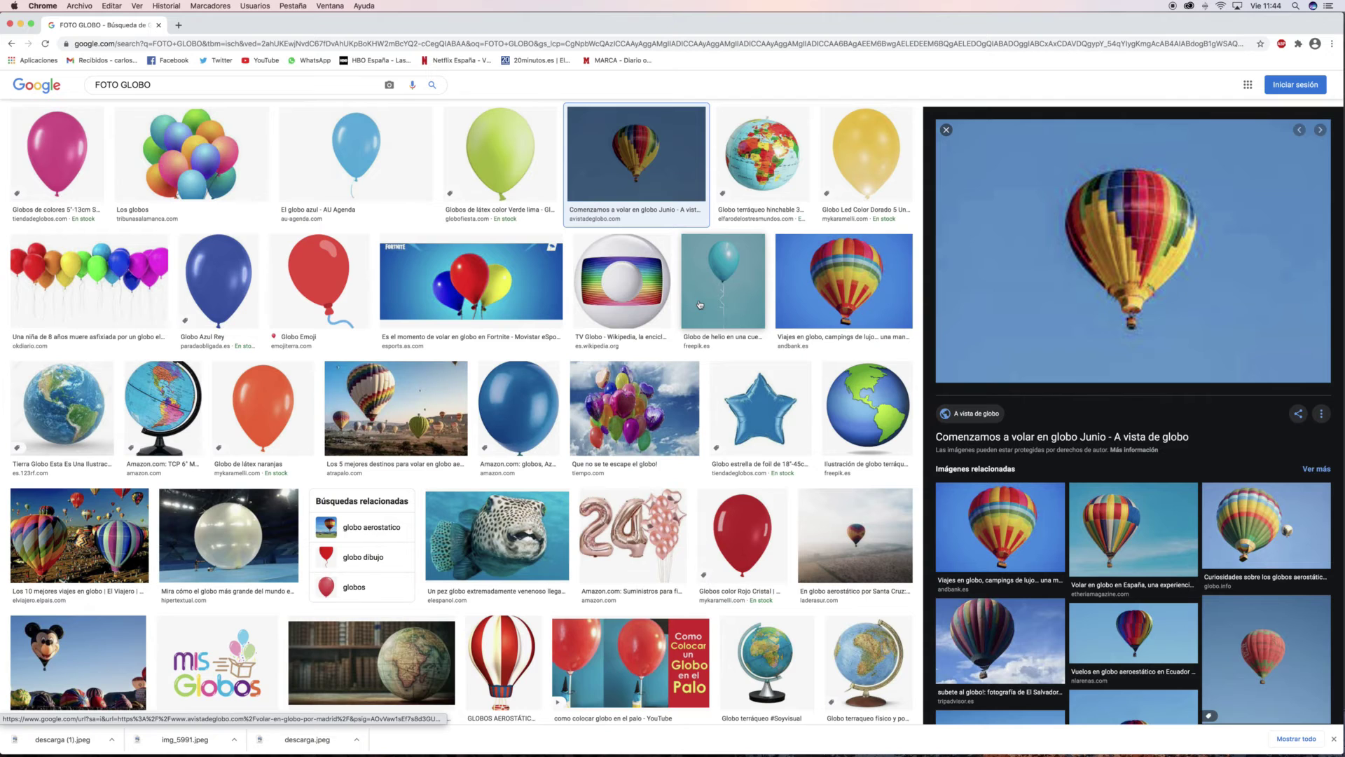
scroll(1038, 549, down, 3)
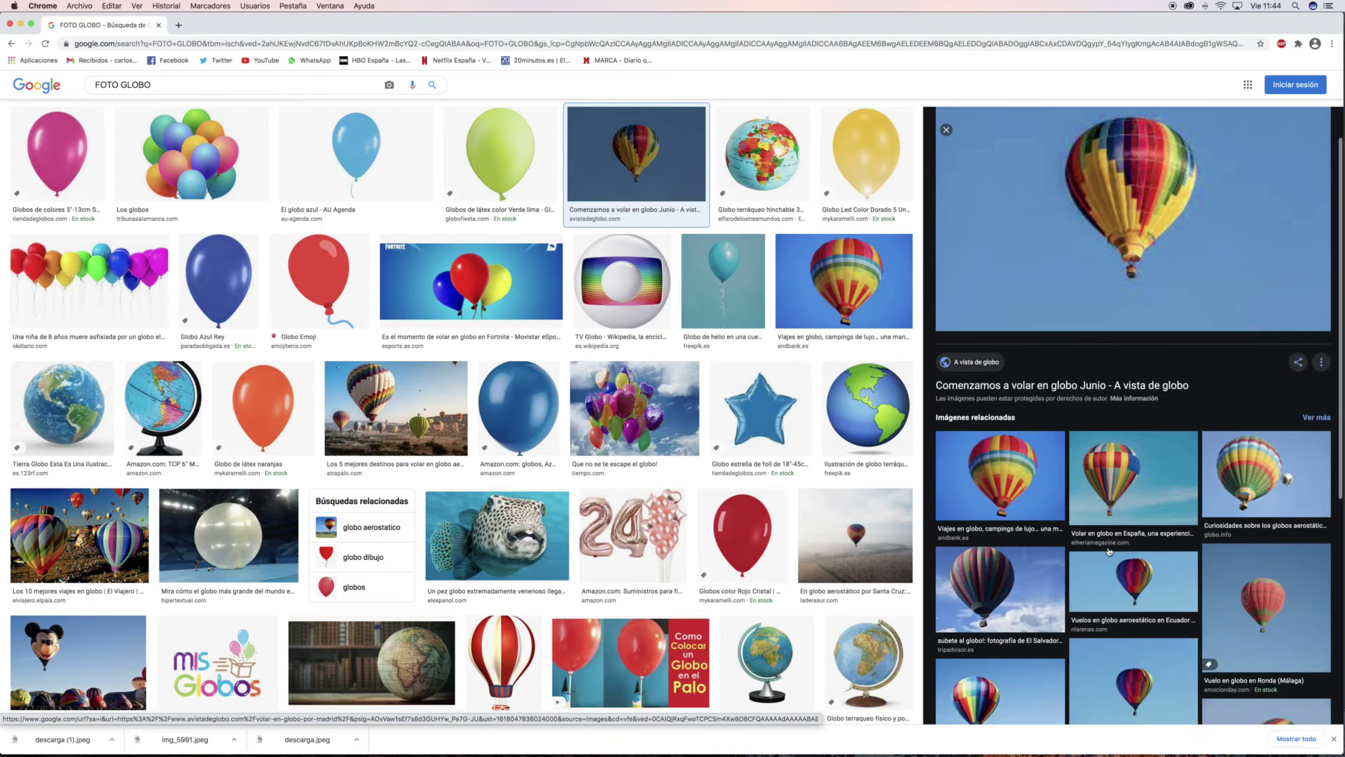
click(1107, 563)
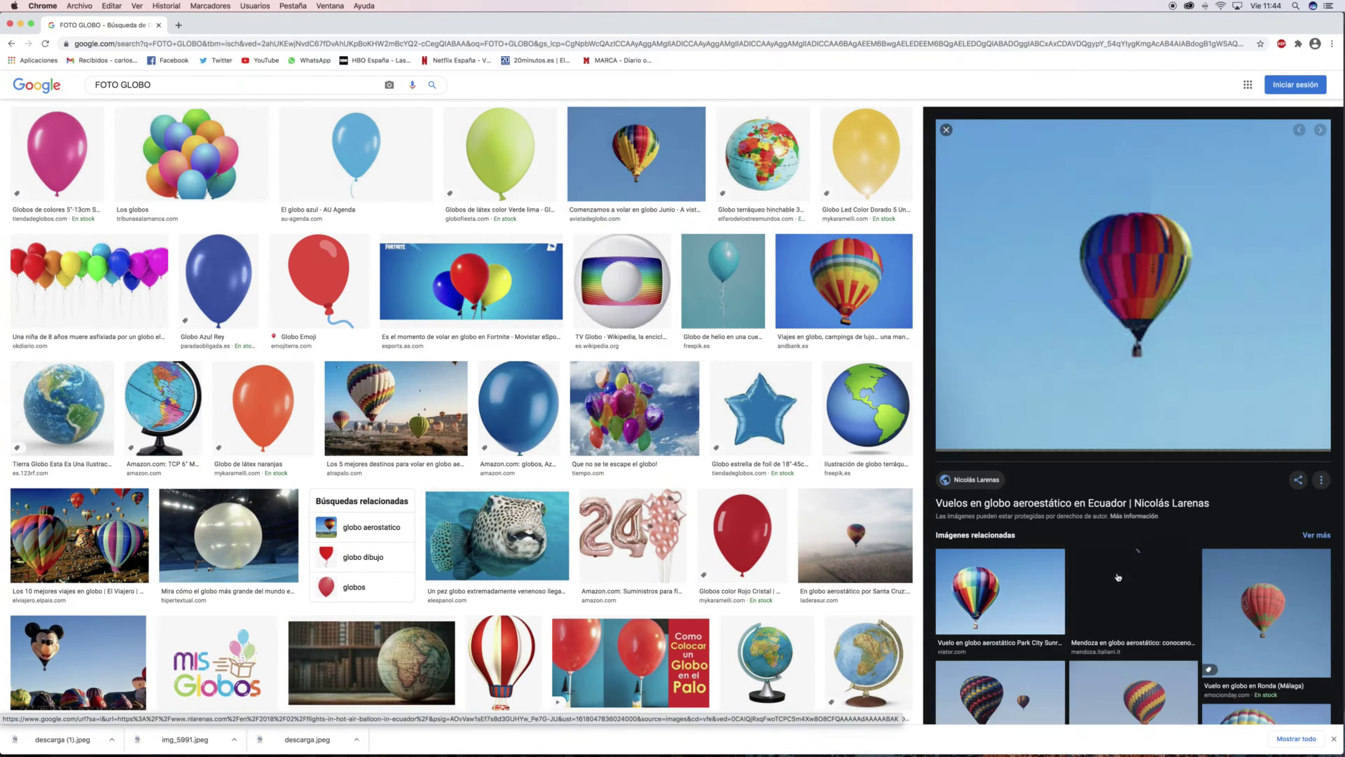
right_click(1086, 309)
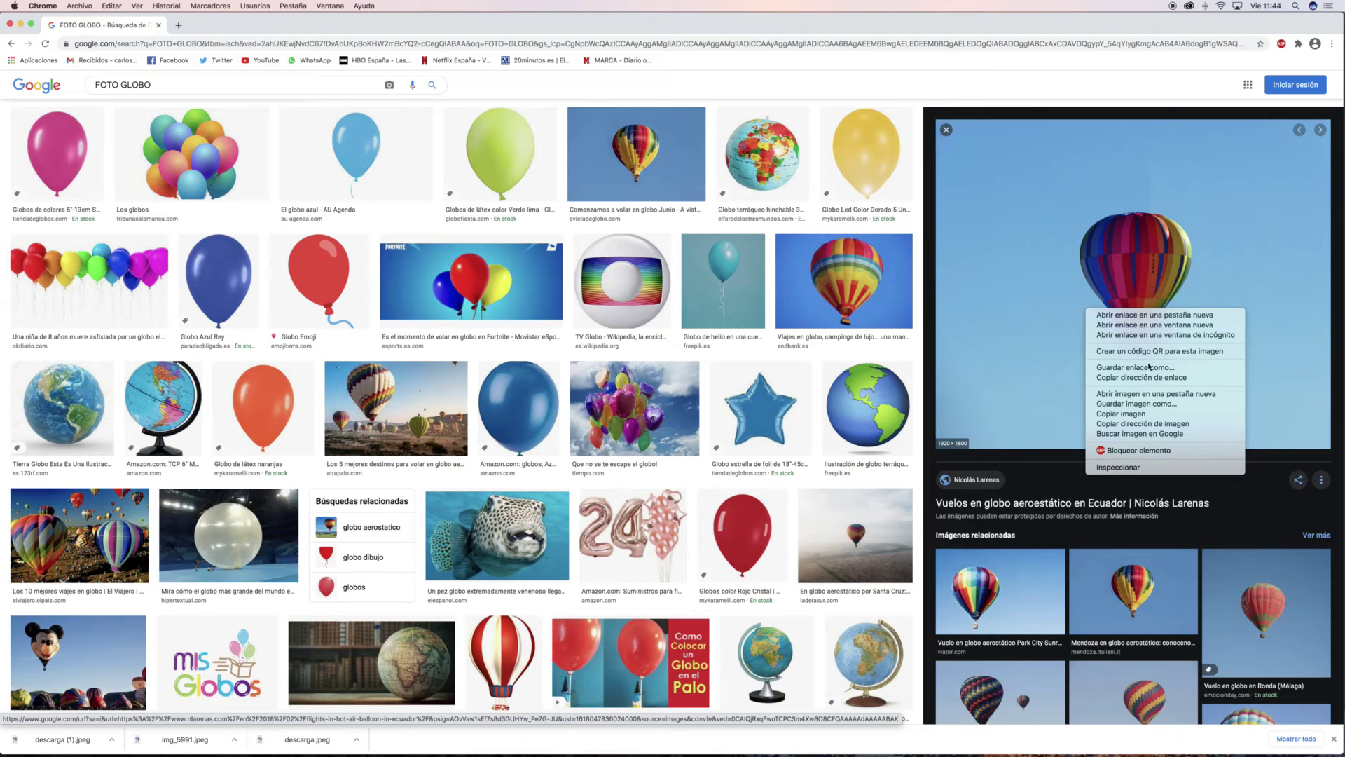
click(1143, 404)
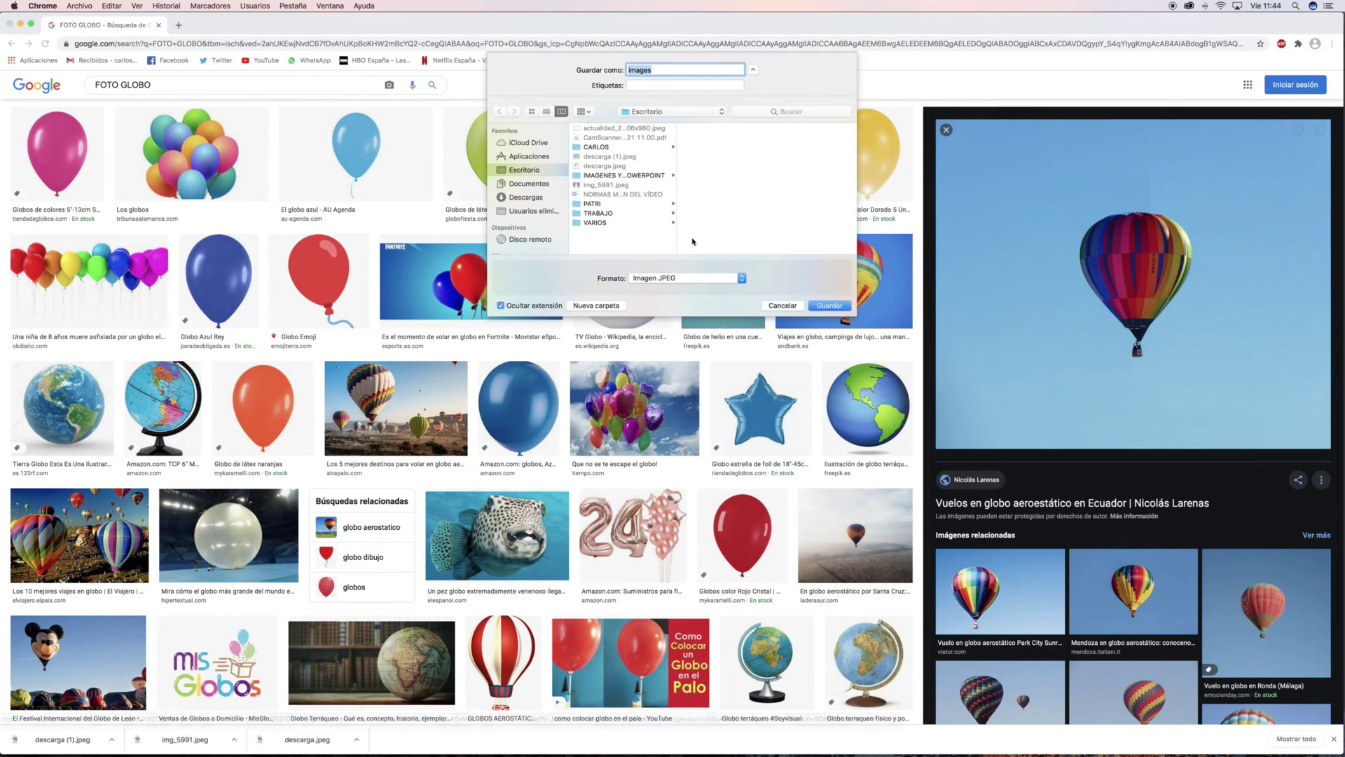
key(Return)
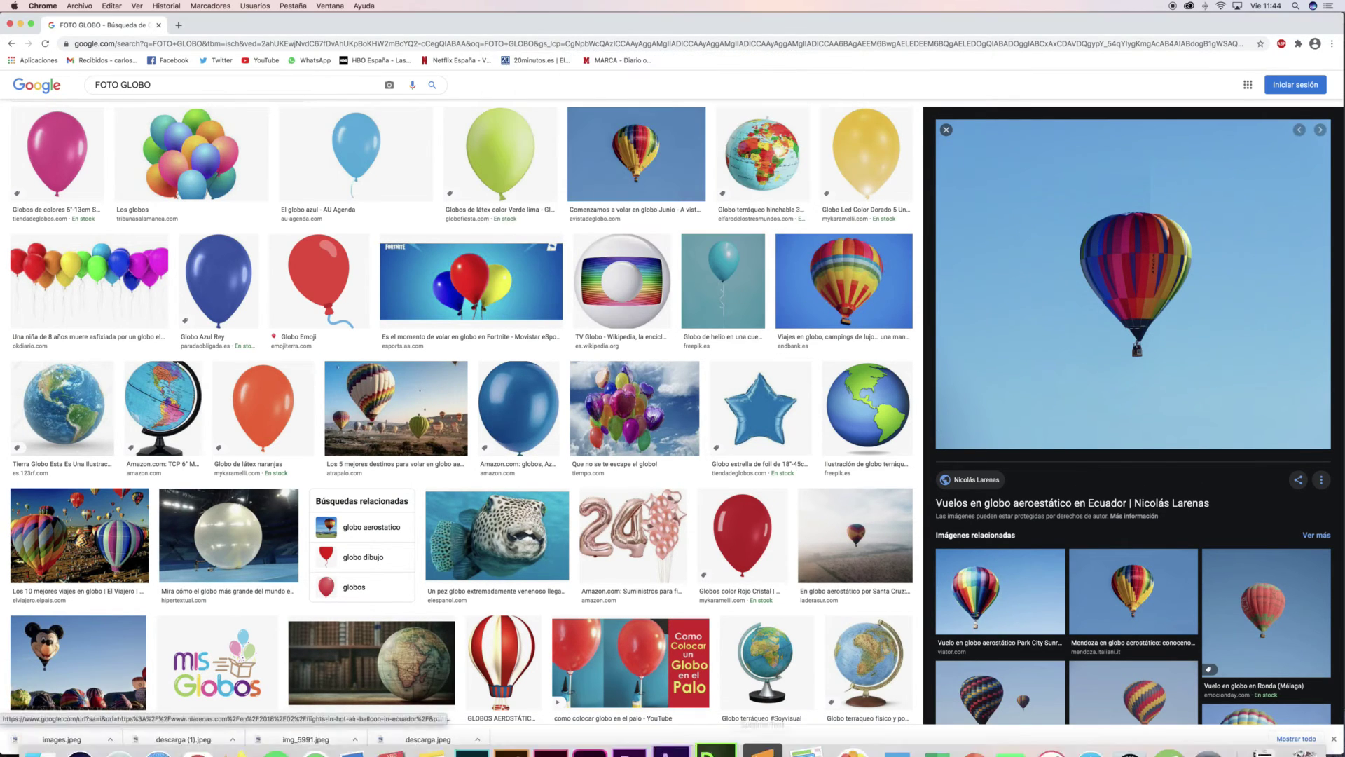
Switch to Photoshop, close descarga (1).jpeg and open images.jpeg from Escritorio with its color profile left unmodified
click(484, 748)
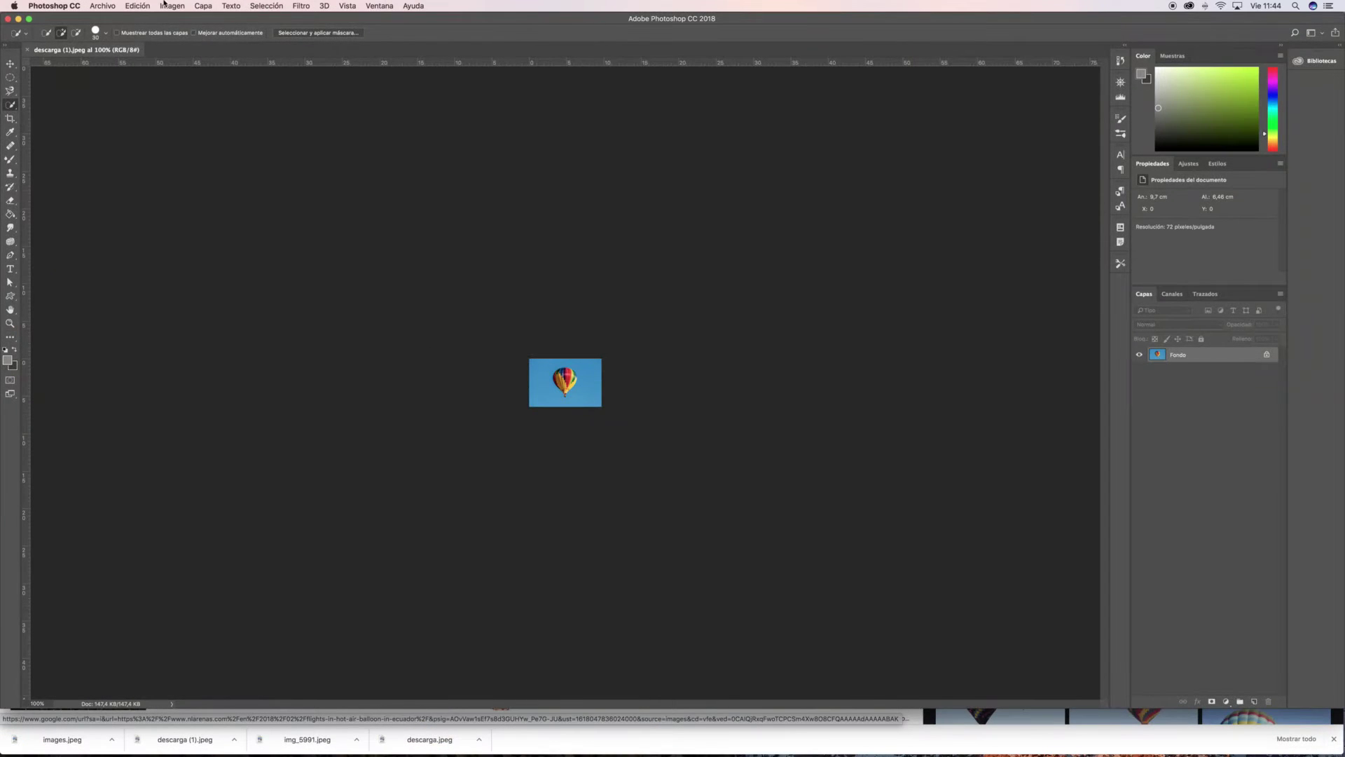
click(27, 50)
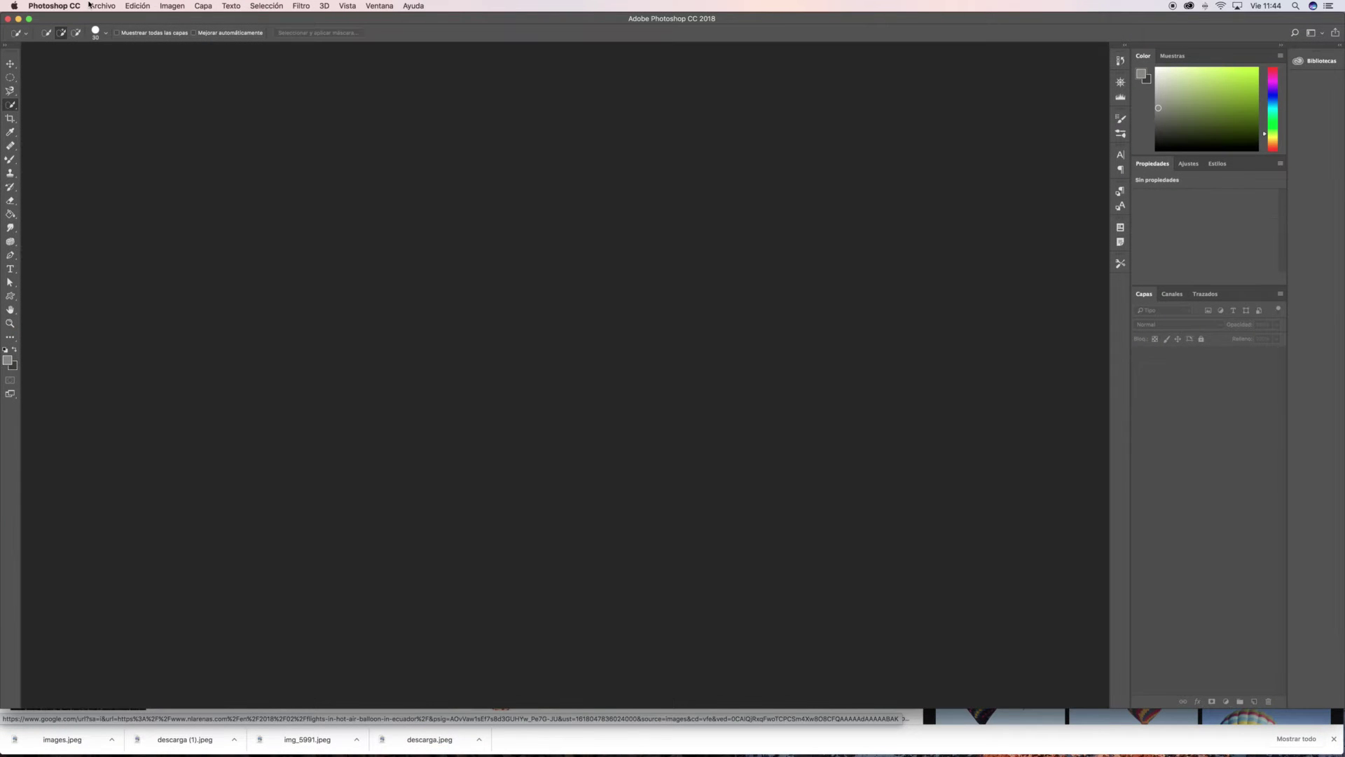
click(92, 6)
click(93, 6)
click(95, 6)
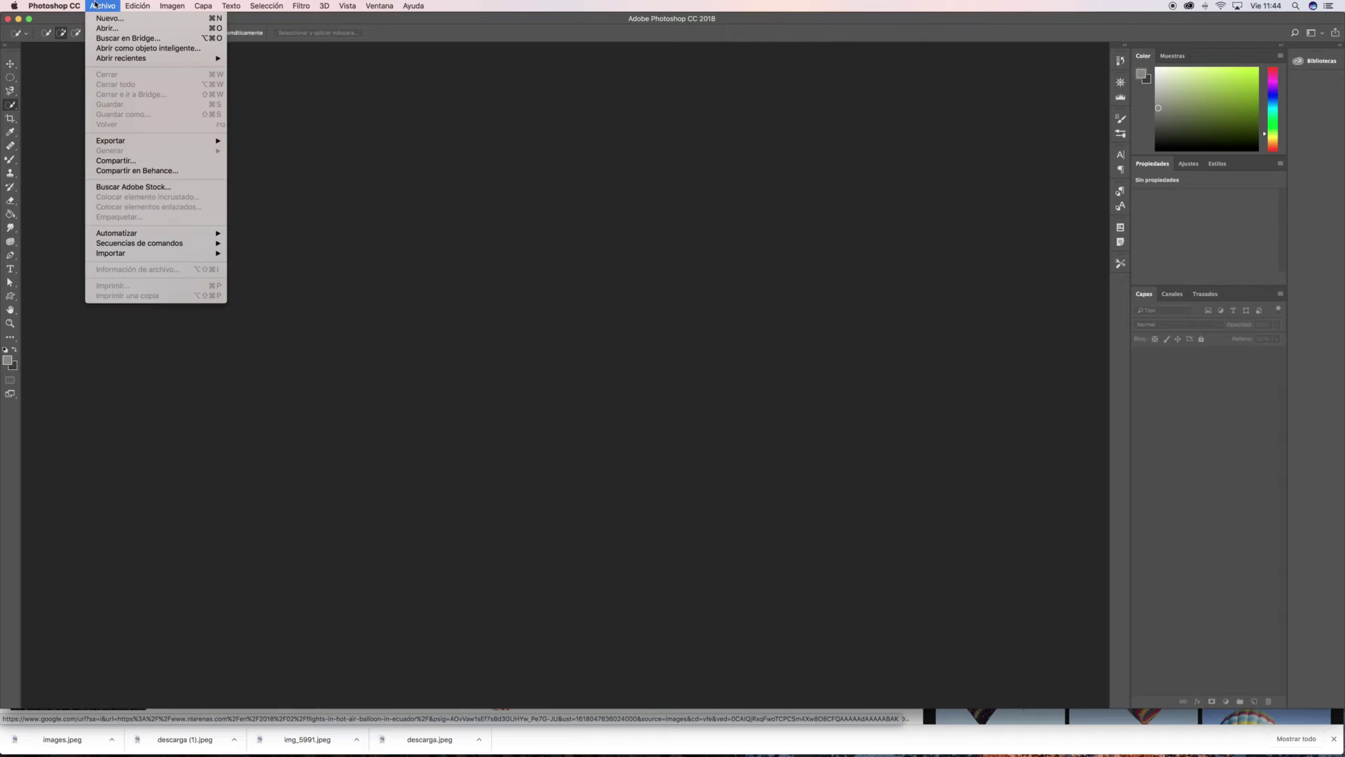
click(115, 29)
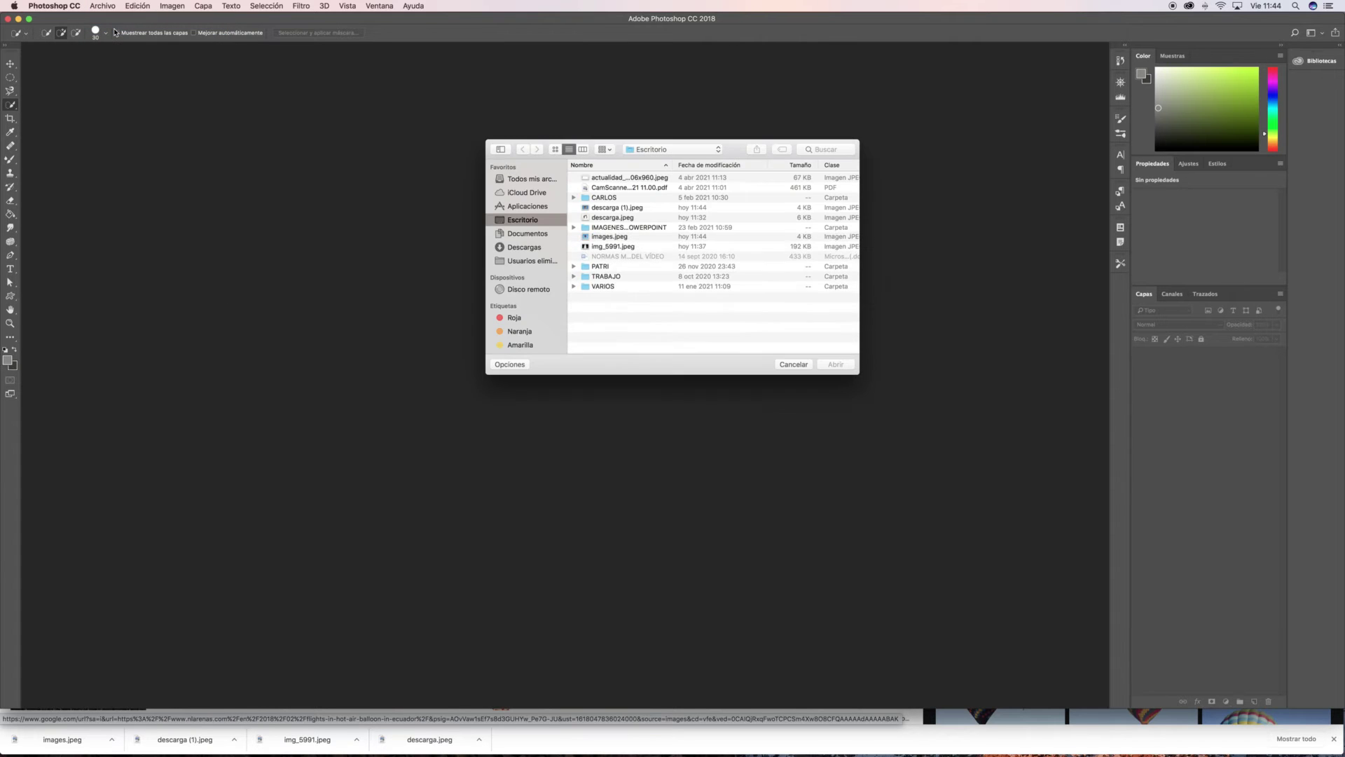
click(618, 237)
click(836, 364)
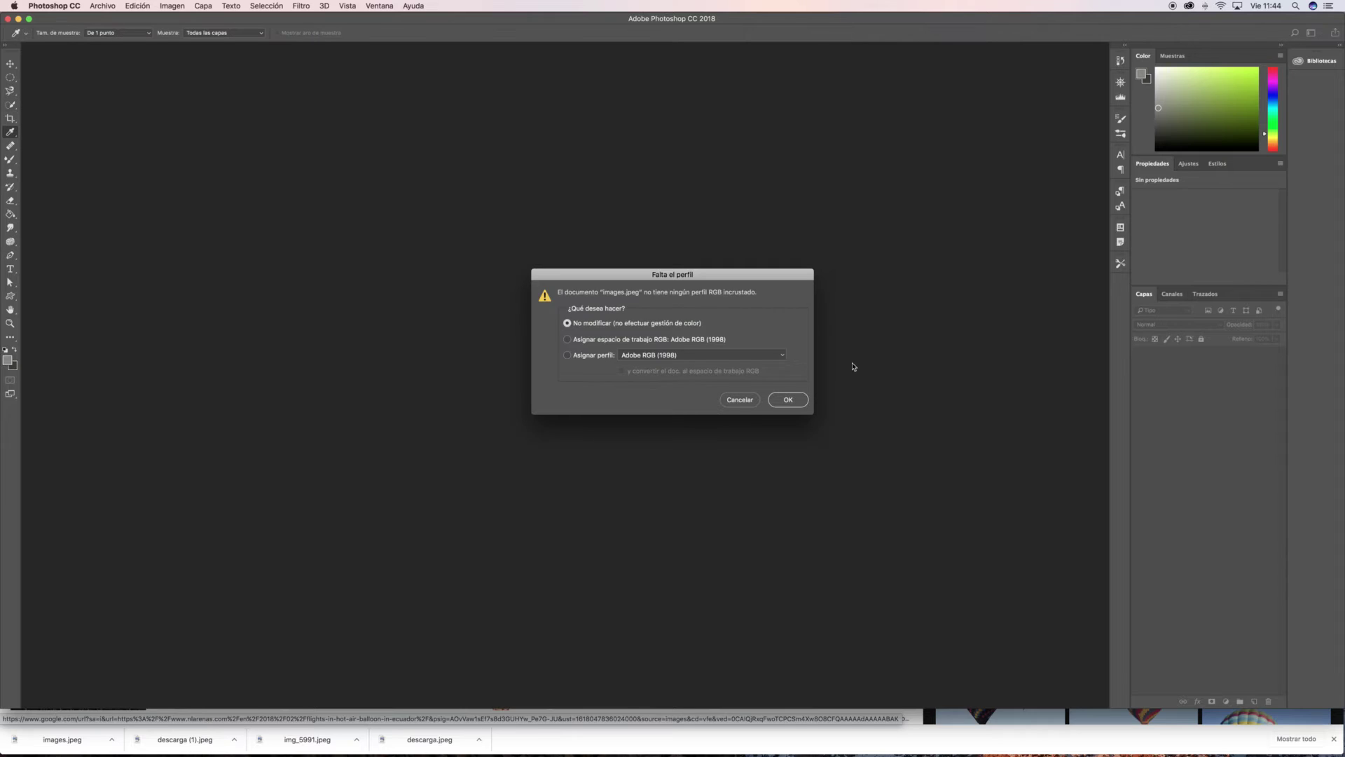
click(788, 400)
key(w)
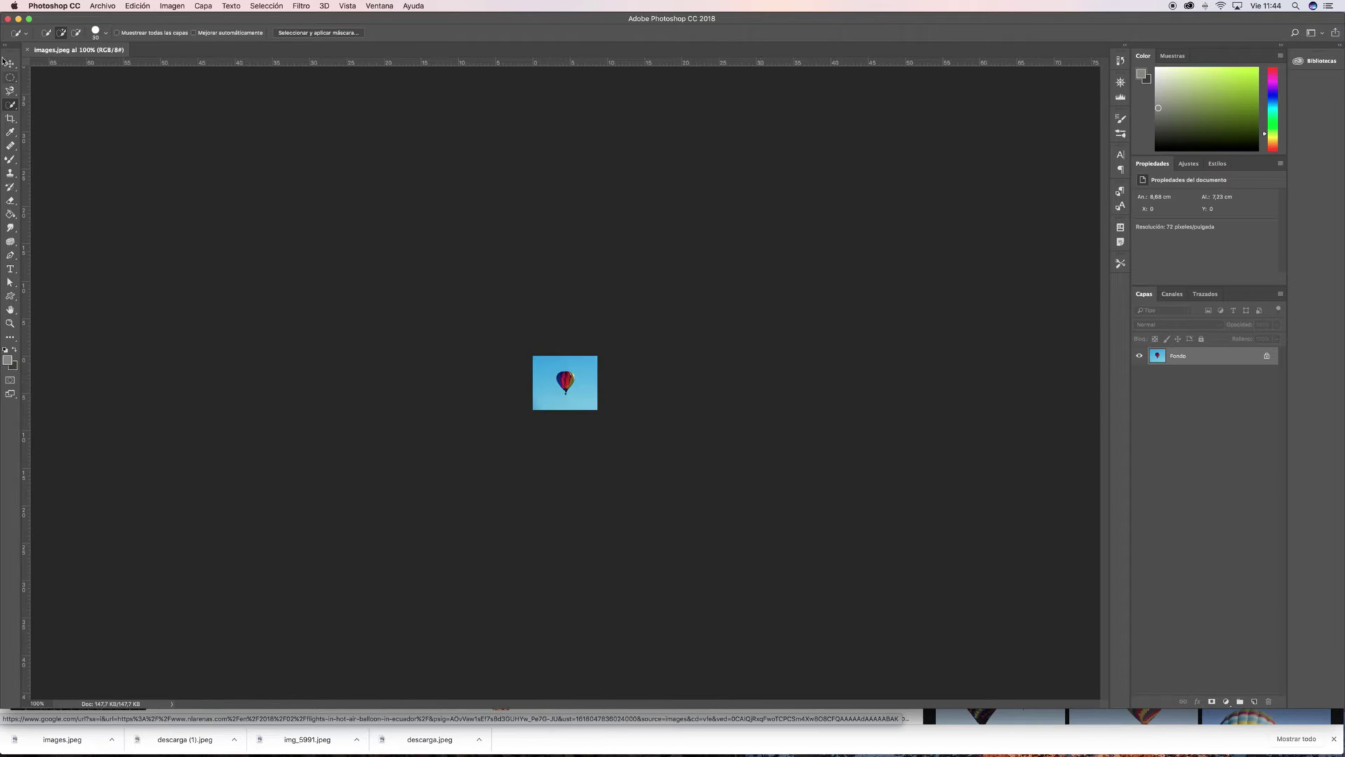
Close images.jpeg and reopen descarga (1).jpeg from Escritorio, enlarged to 400%
click(27, 50)
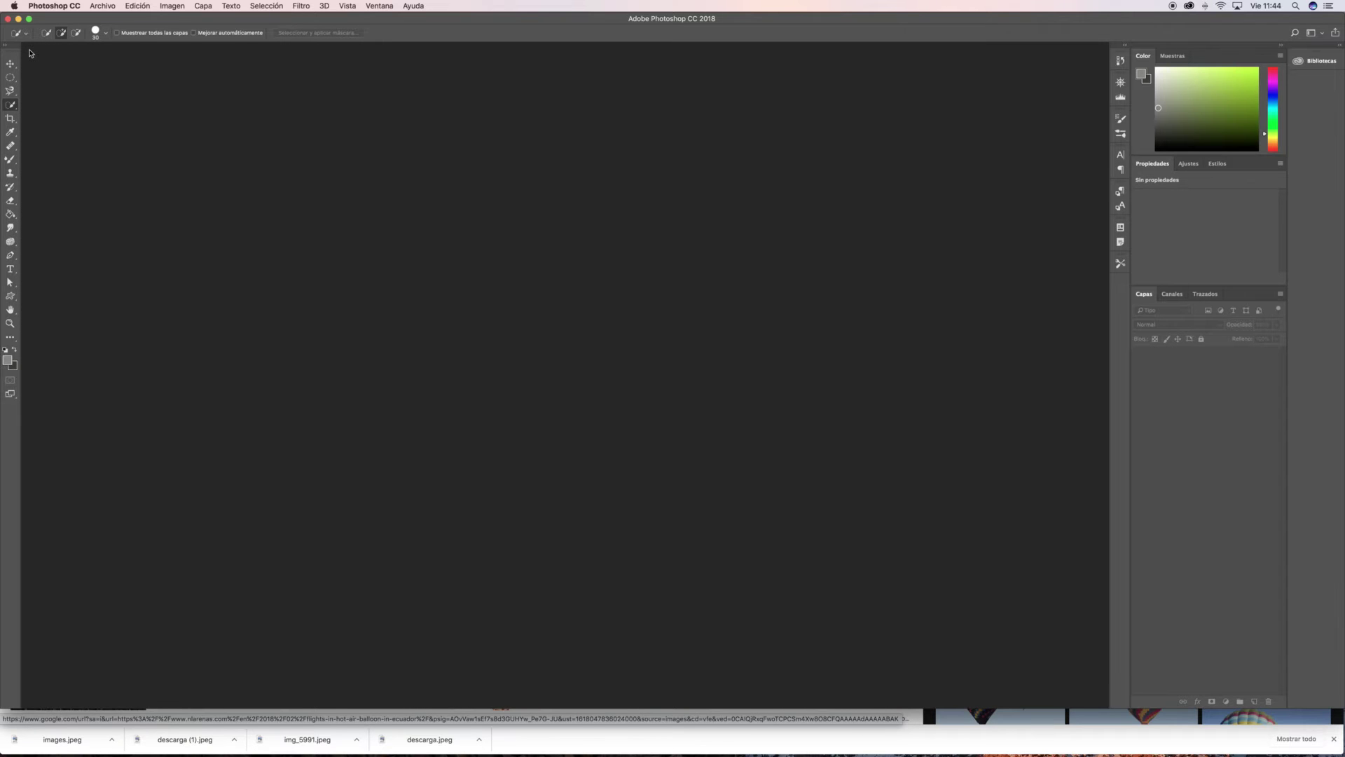
key(super+o)
click(637, 208)
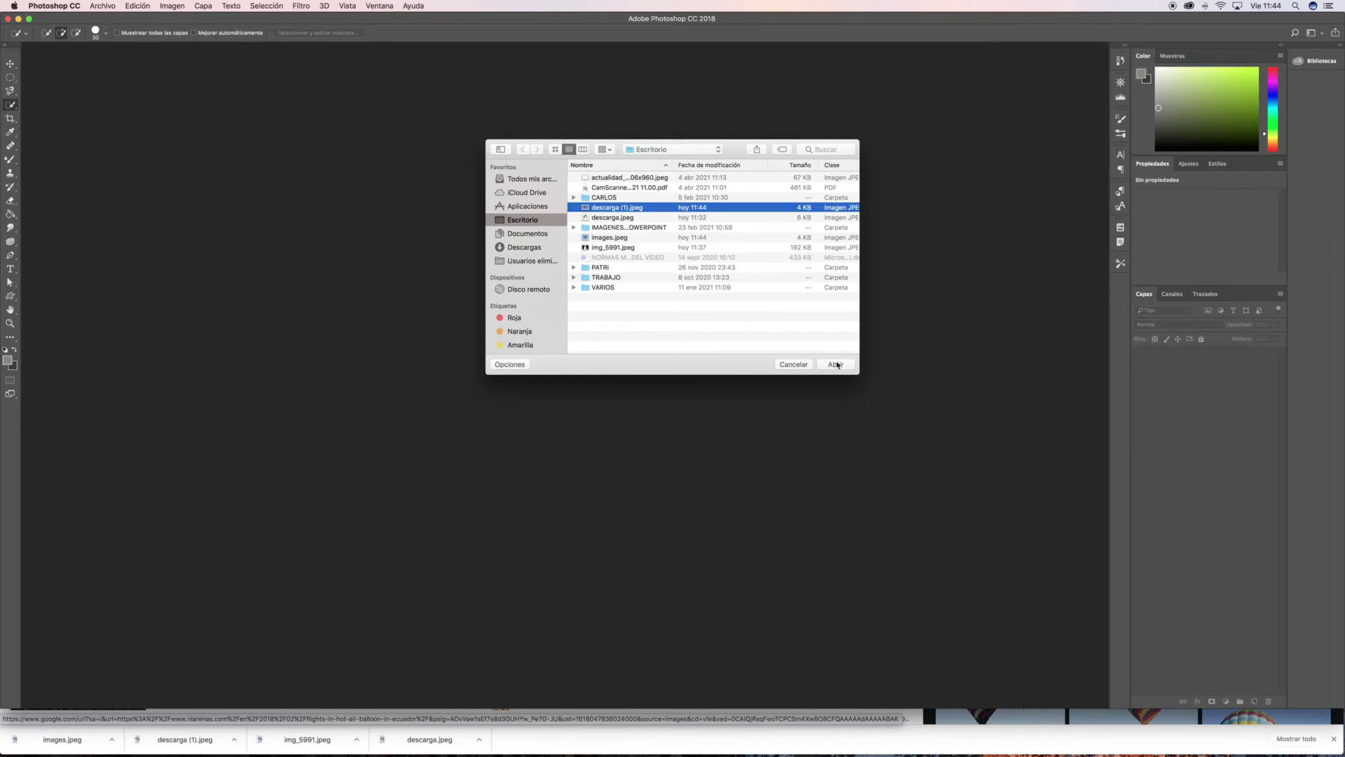
click(835, 364)
click(774, 400)
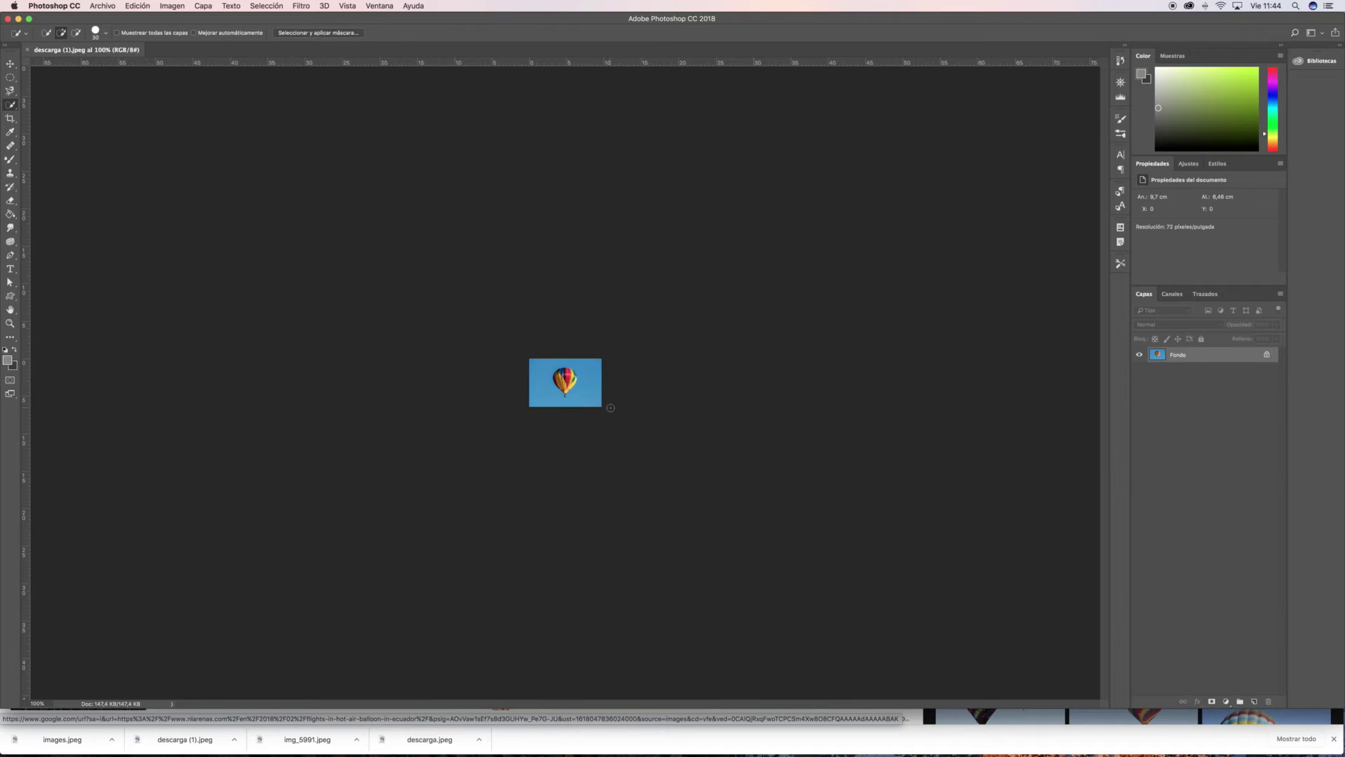
key(super+plus)
key(super+plus)
key(super+plus)
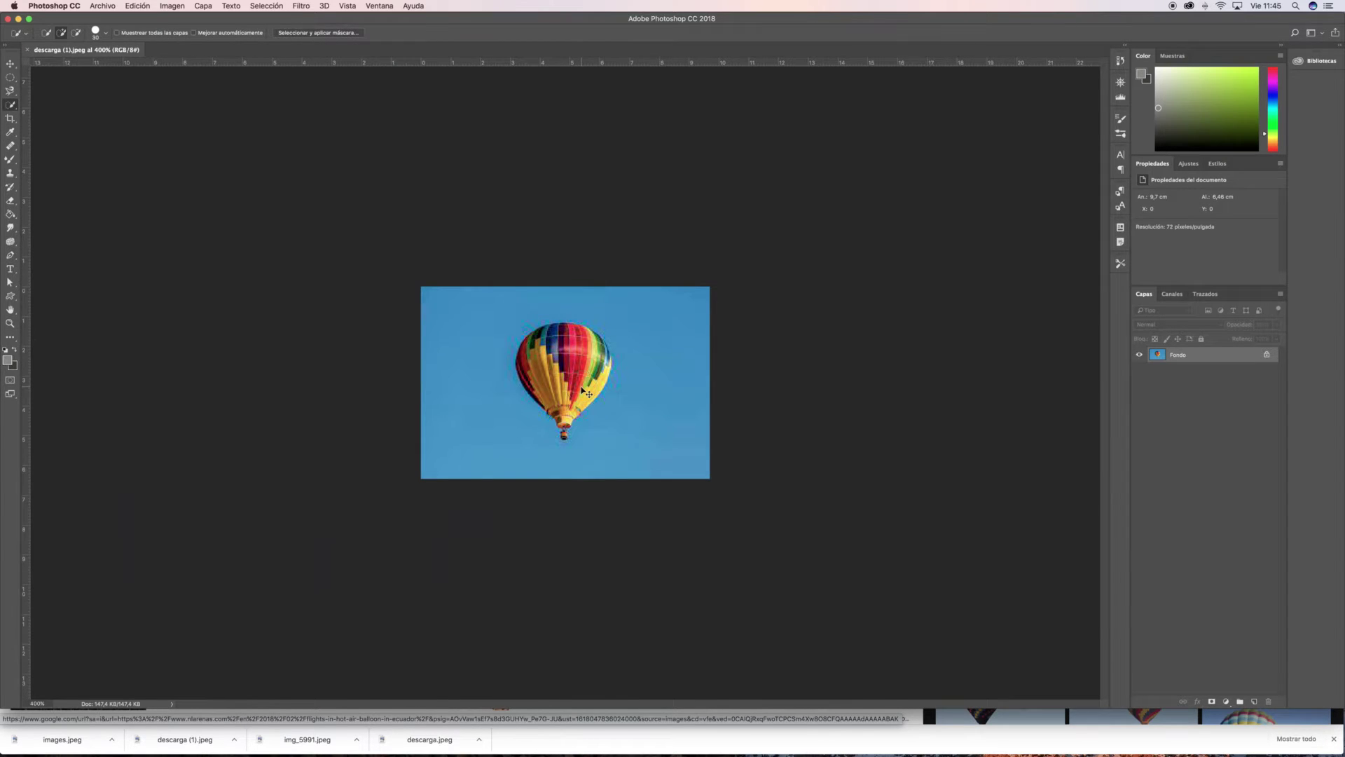
Switch to Chrome and preview the related image Festival del Globo Aéreo from Envato Elements
key(super+Tab)
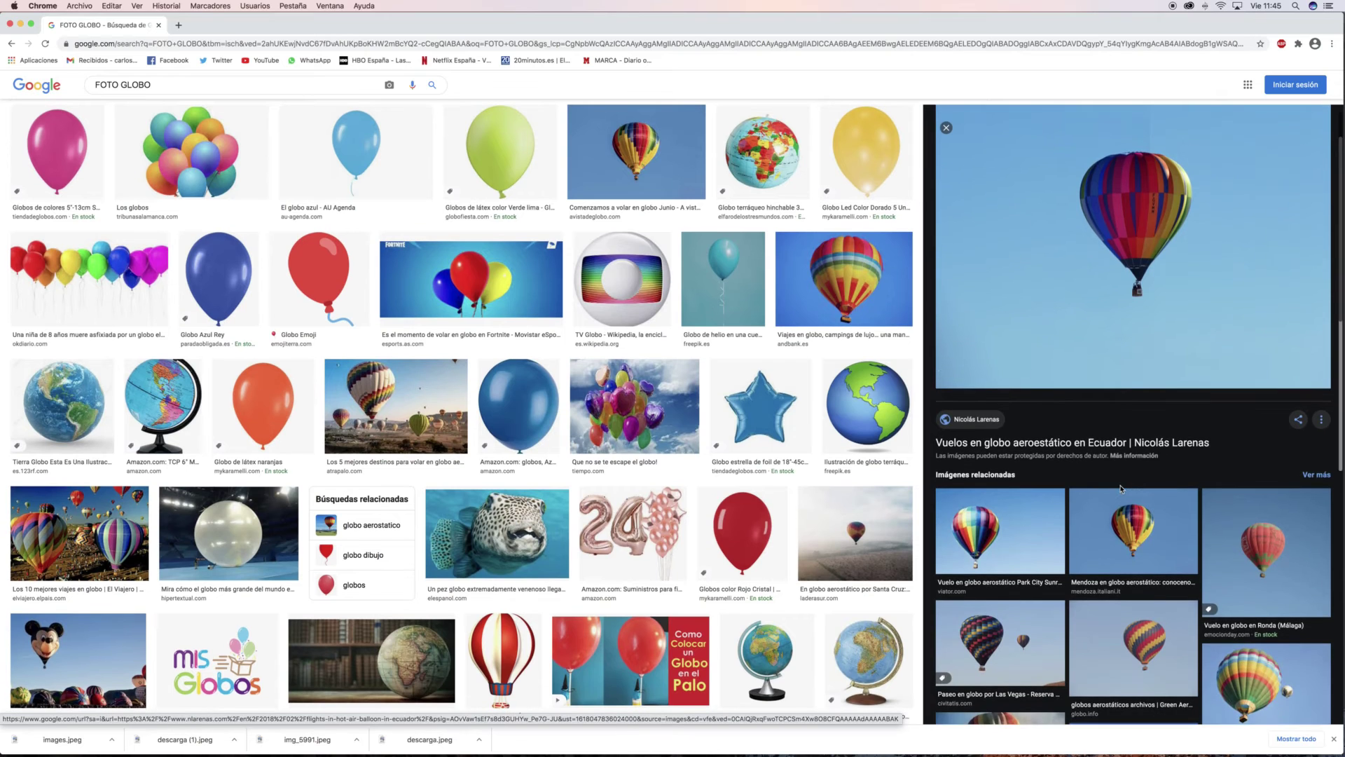
scroll(1121, 488, down, 5)
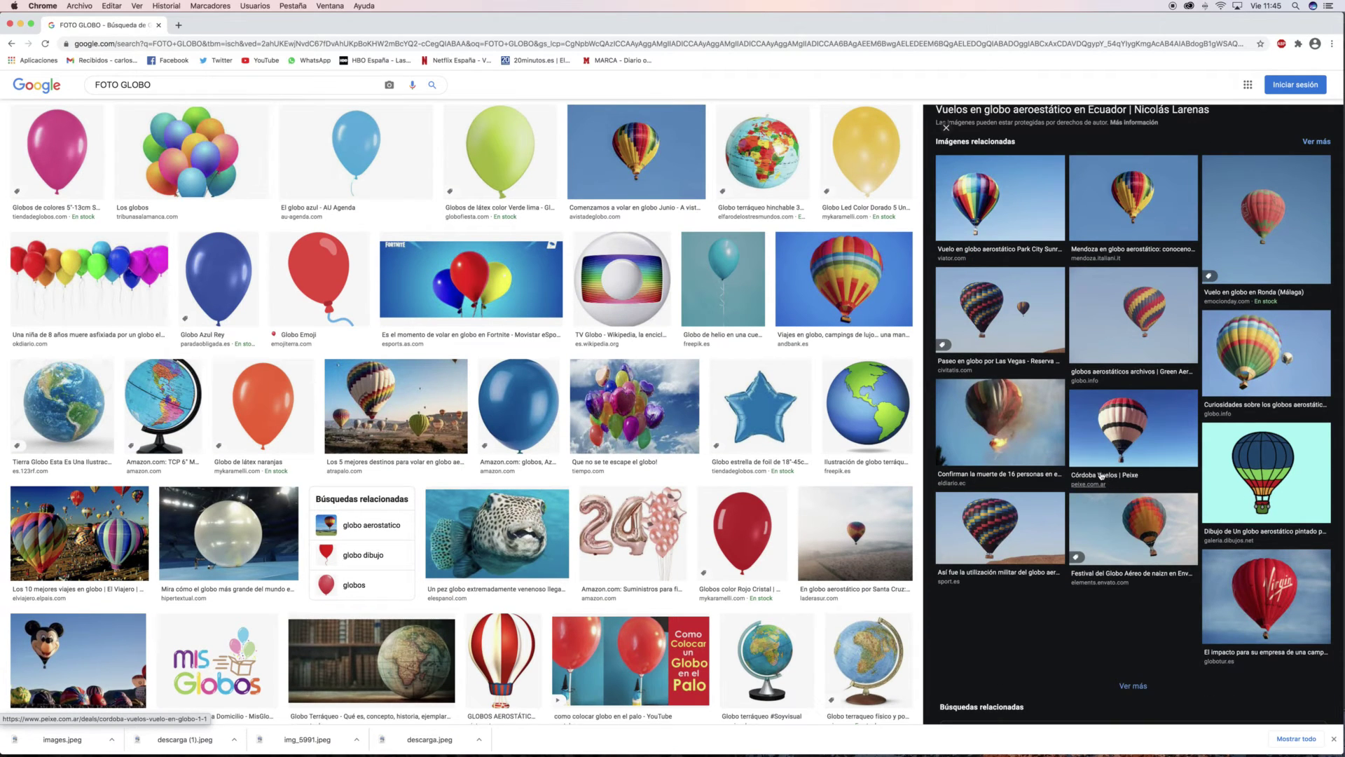
scroll(1101, 475, down, 1)
click(1114, 484)
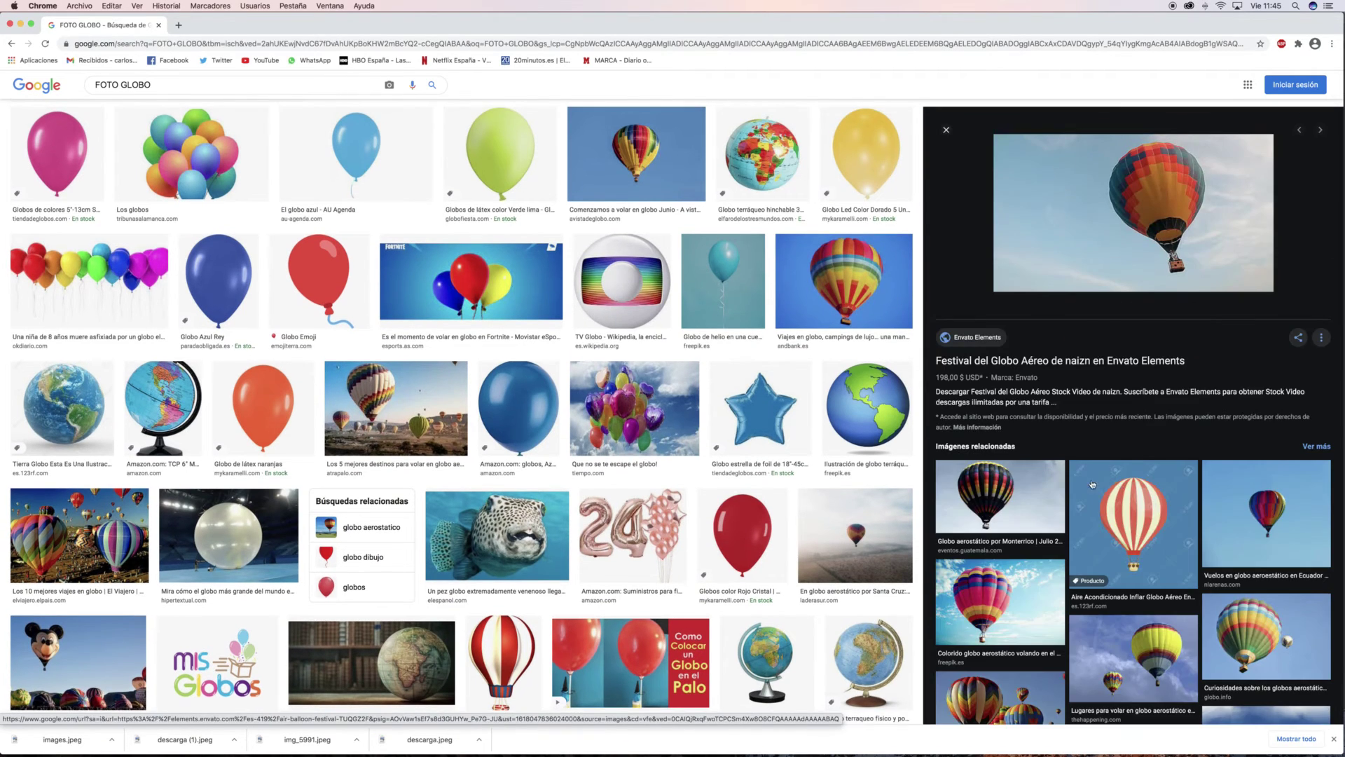
scroll(591, 374, up, 3)
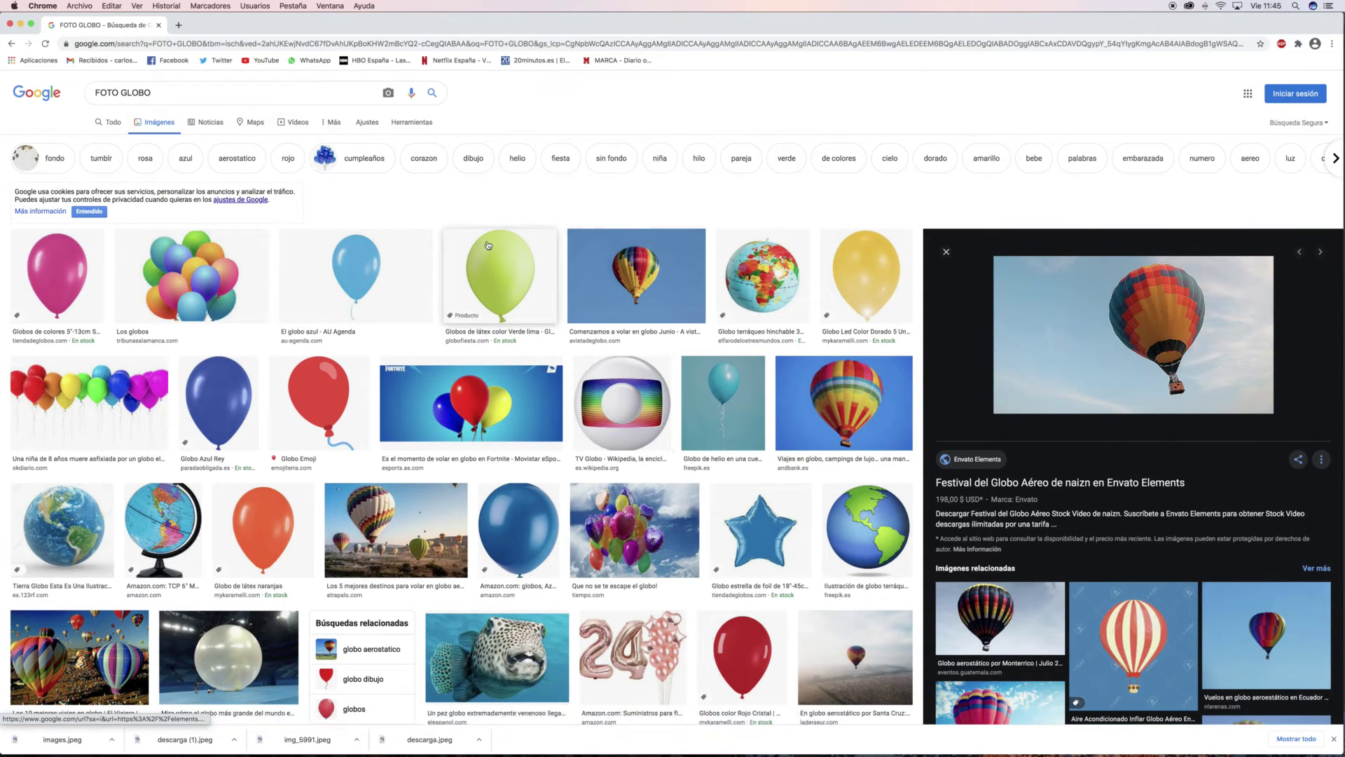
Extend the image search to "FOTO GLOBO areo" and run it
click(175, 93)
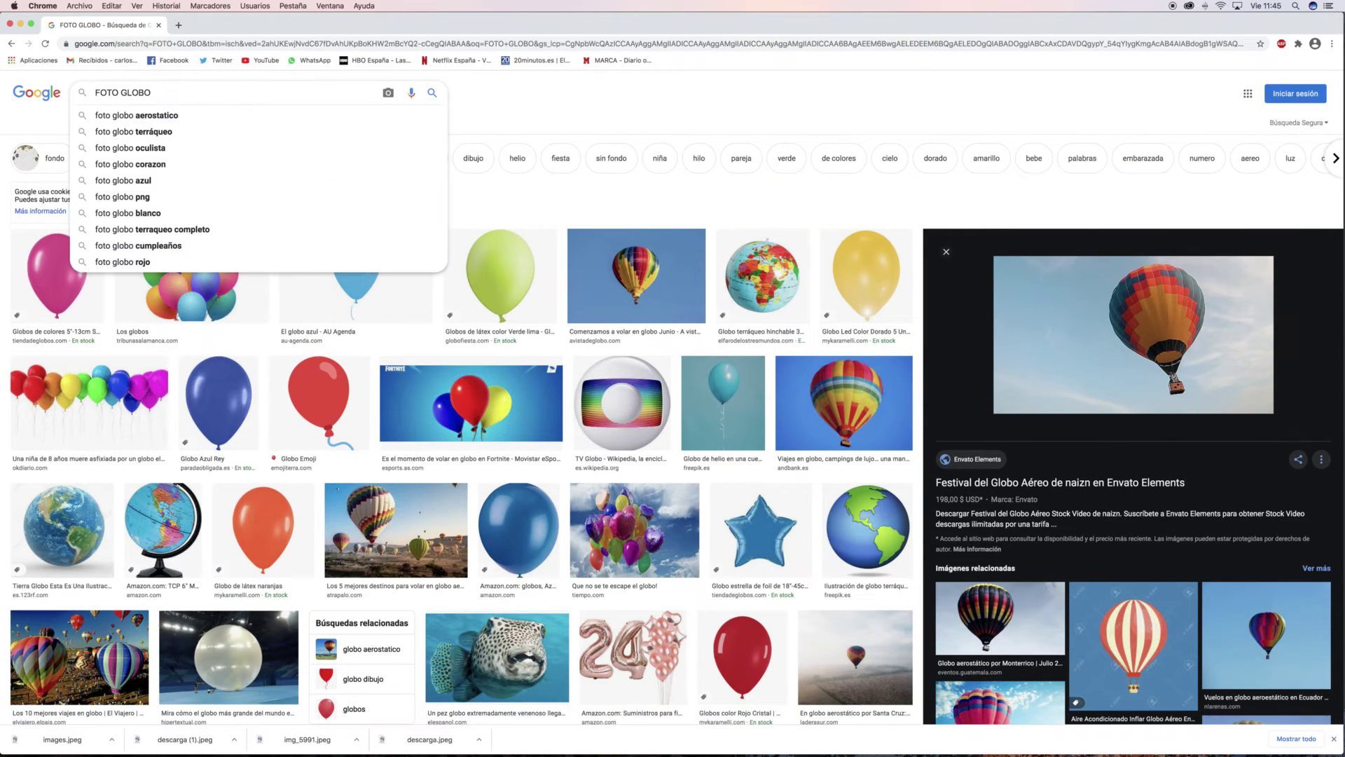
text(areo)
key(Return)
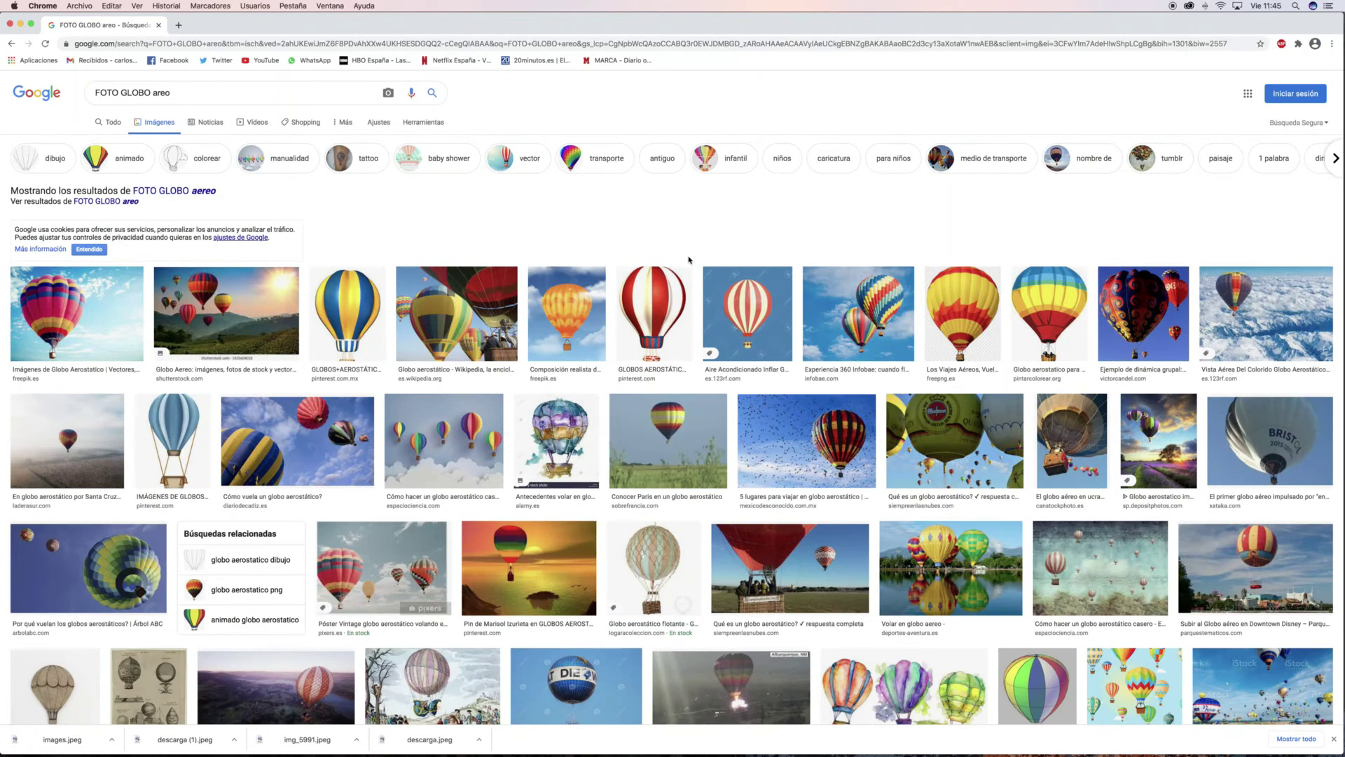
Preview the Freepik result Imágenes de Globo Aerostatico and save its balloon image as a JPEG in Escritorio under the suggested name
click(109, 323)
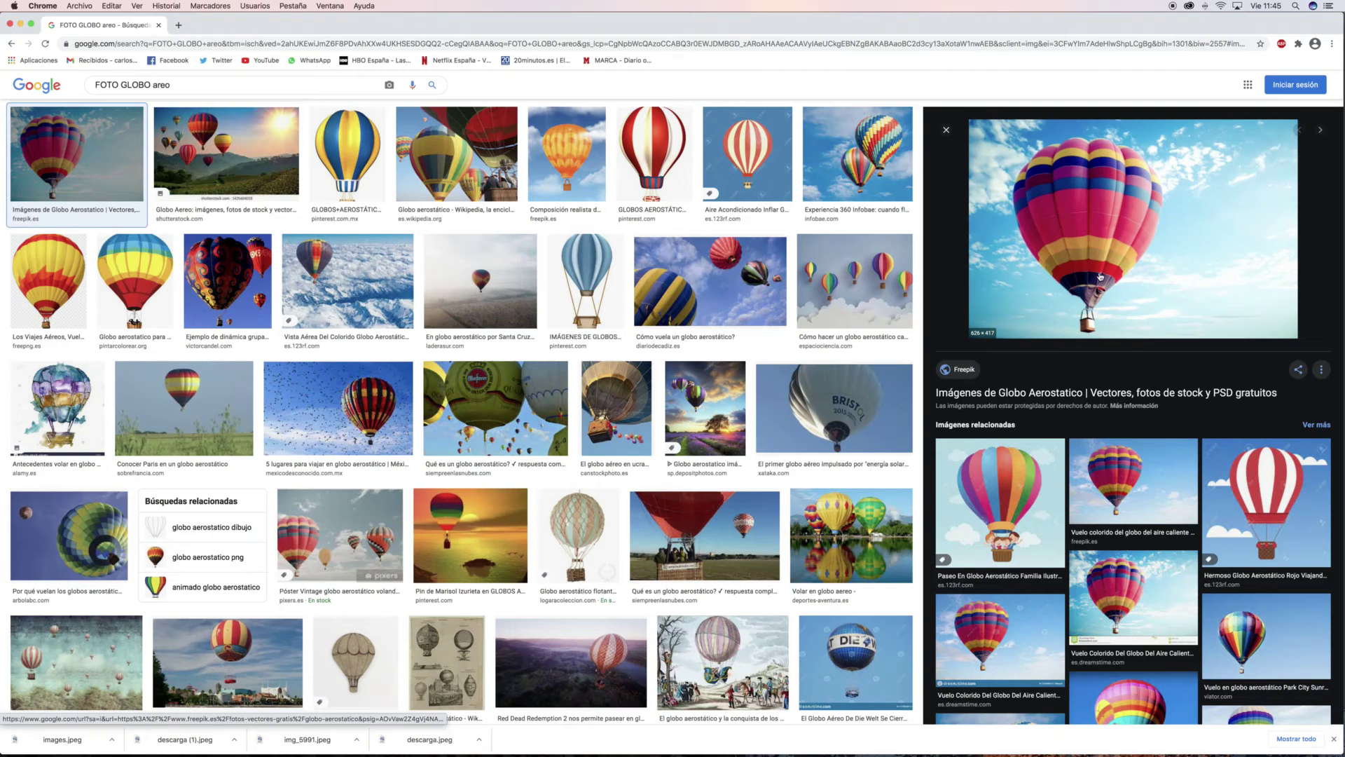
scroll(1100, 276, down, 3)
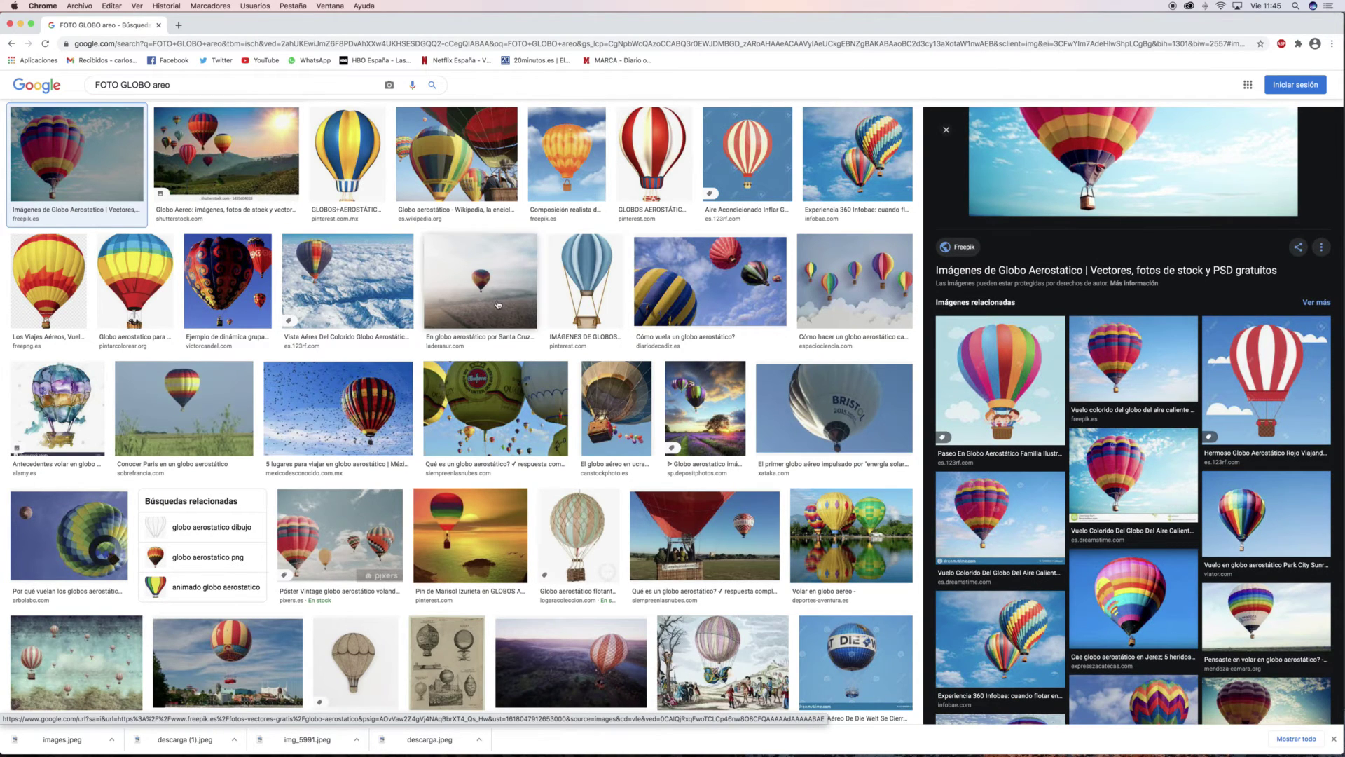
scroll(673, 305, down, 2)
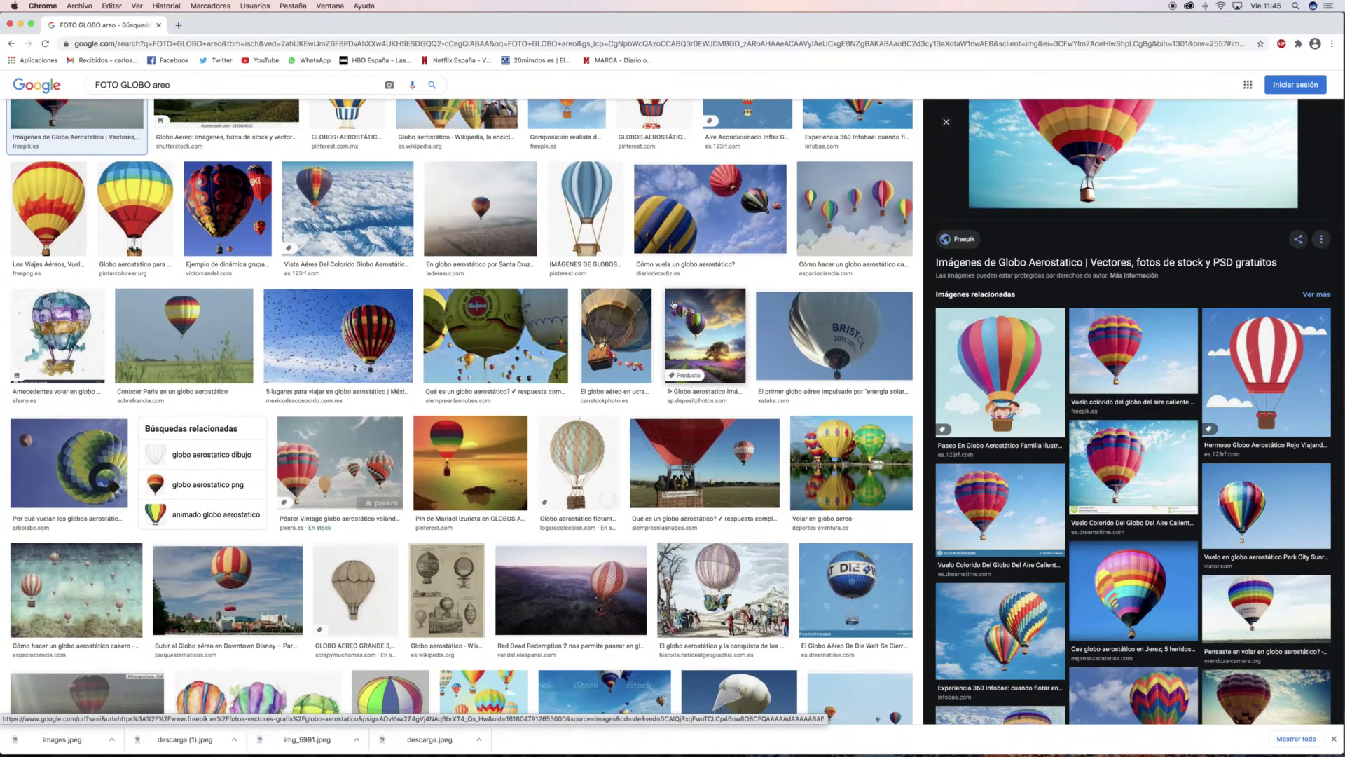
scroll(415, 290, up, 3)
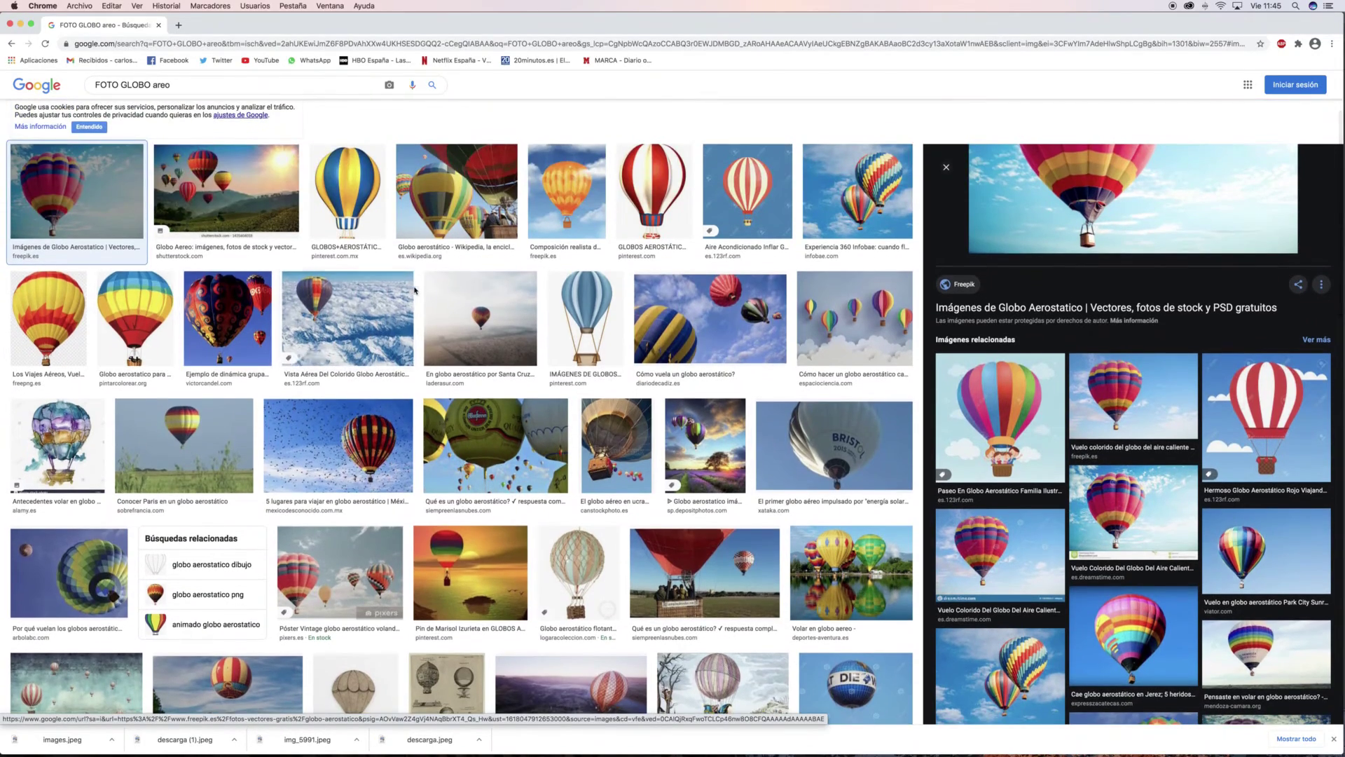
scroll(415, 290, down, 15)
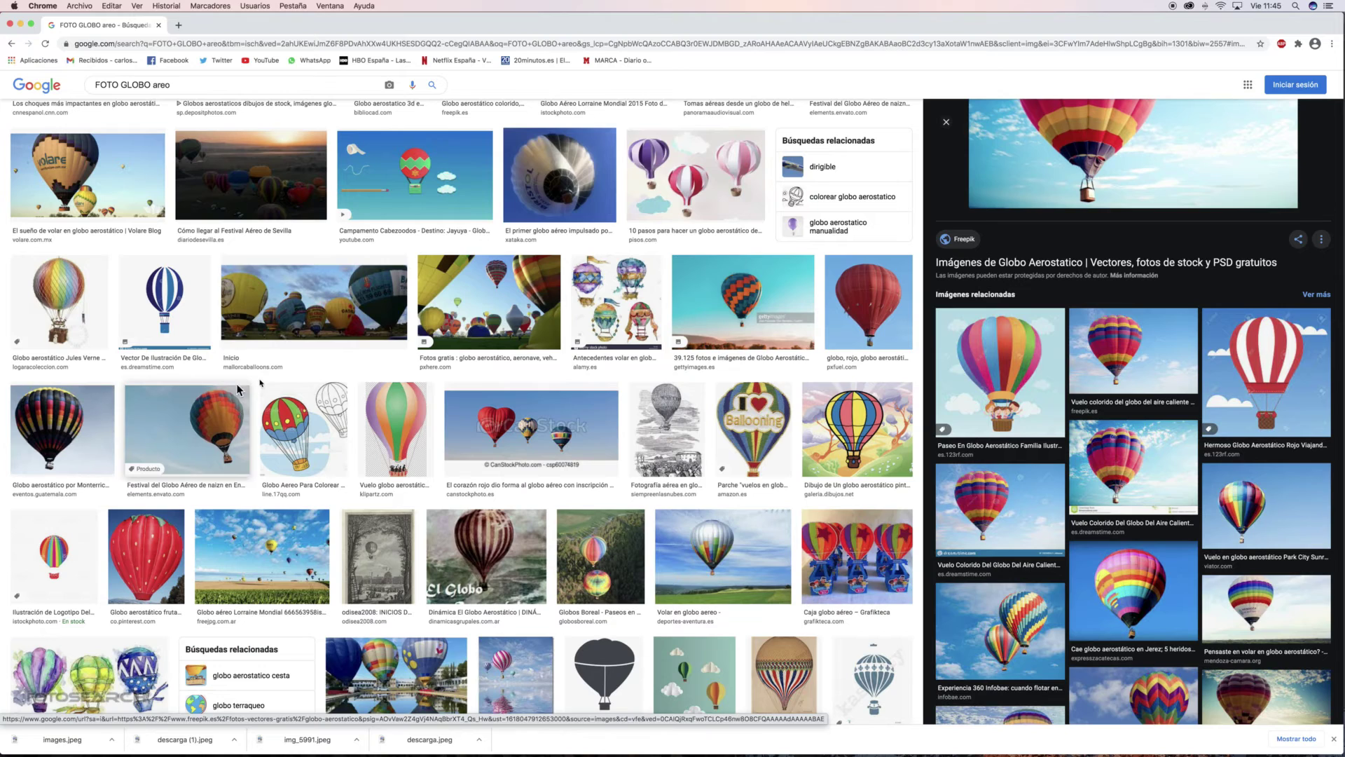
scroll(951, 330, up, 3)
click(1133, 210)
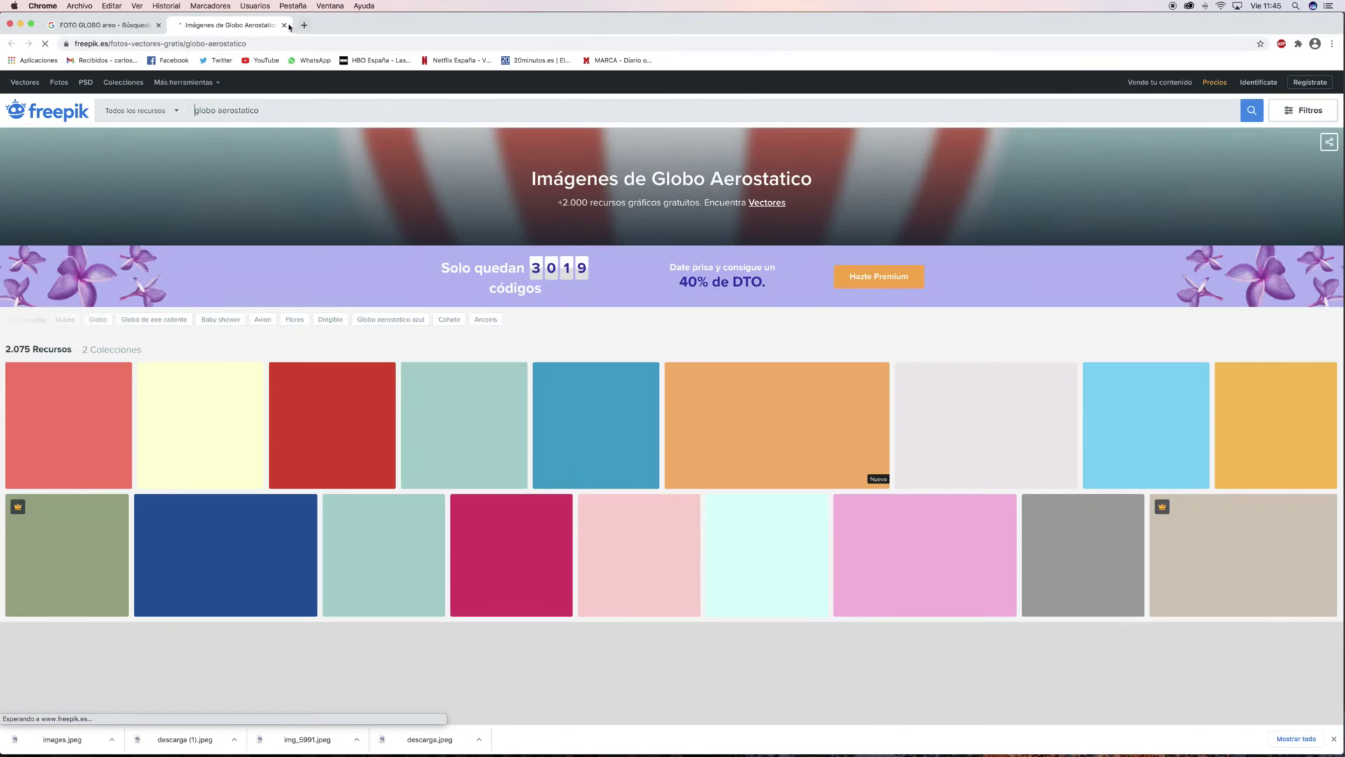
click(285, 25)
right_click(1120, 256)
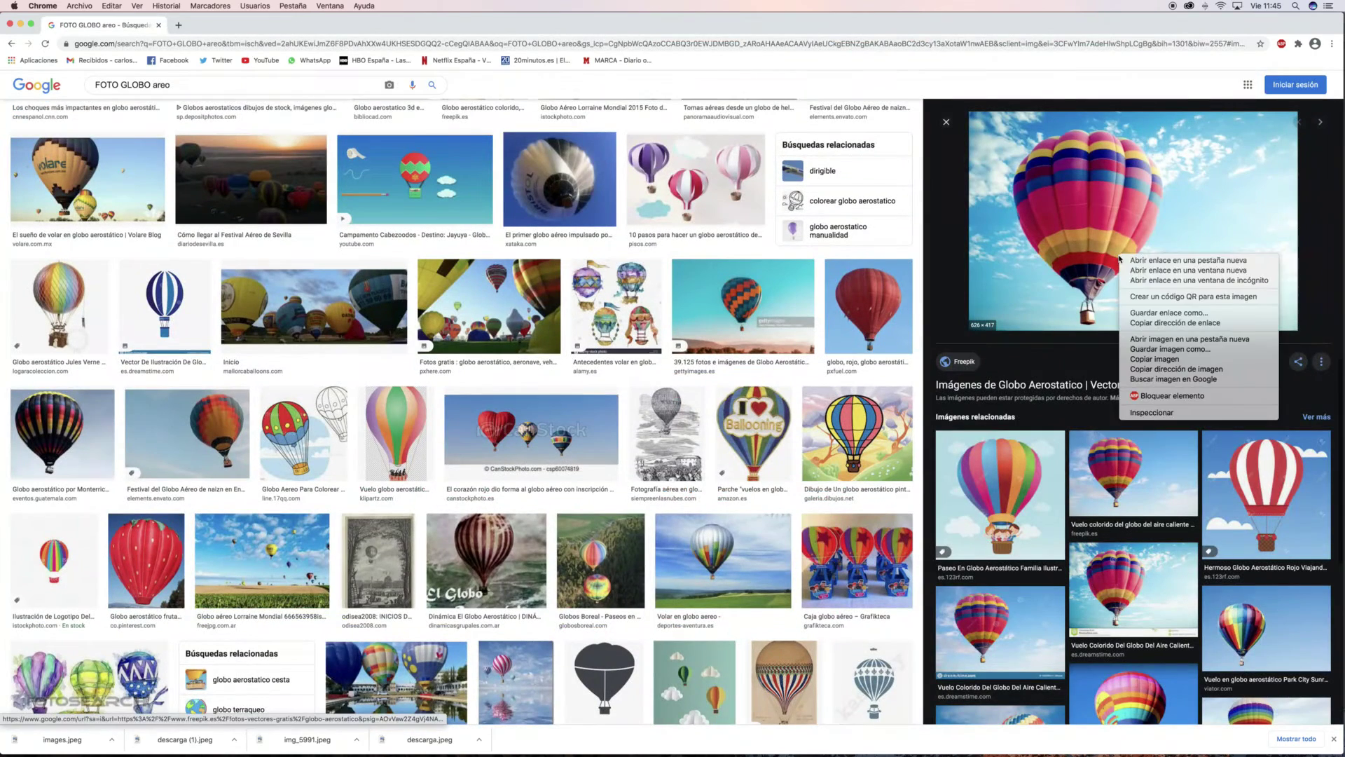
click(1168, 349)
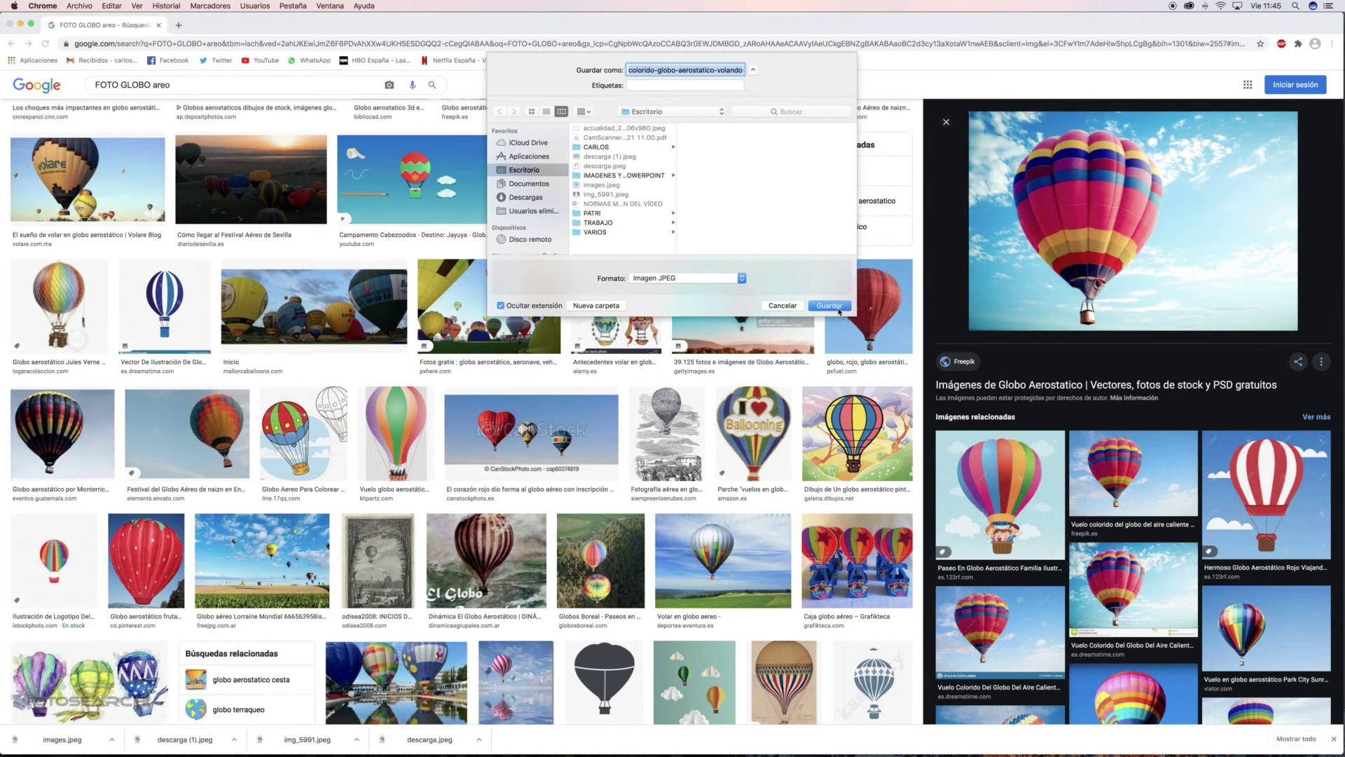
click(839, 307)
Switch to Photoshop and close the descarga (1).jpeg document
mouse_move(560, 746)
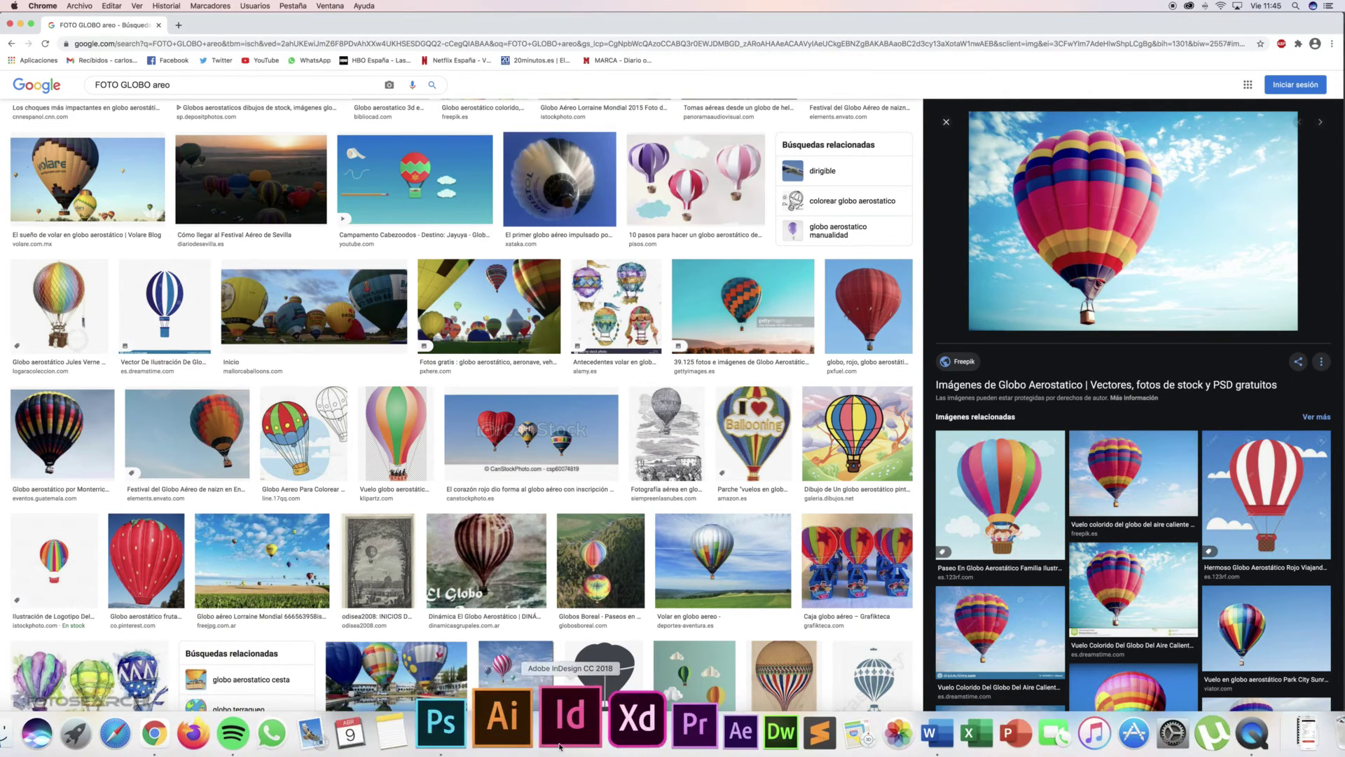
click(440, 722)
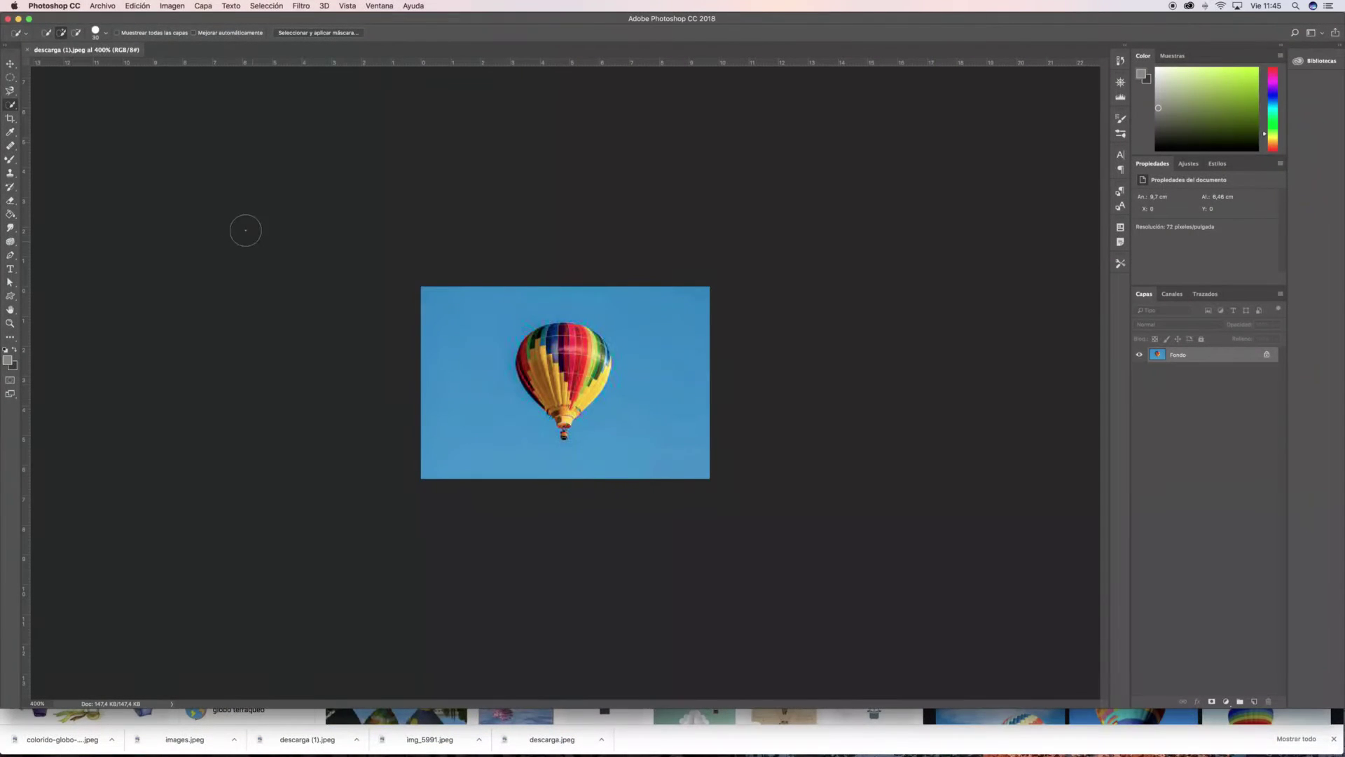
click(29, 51)
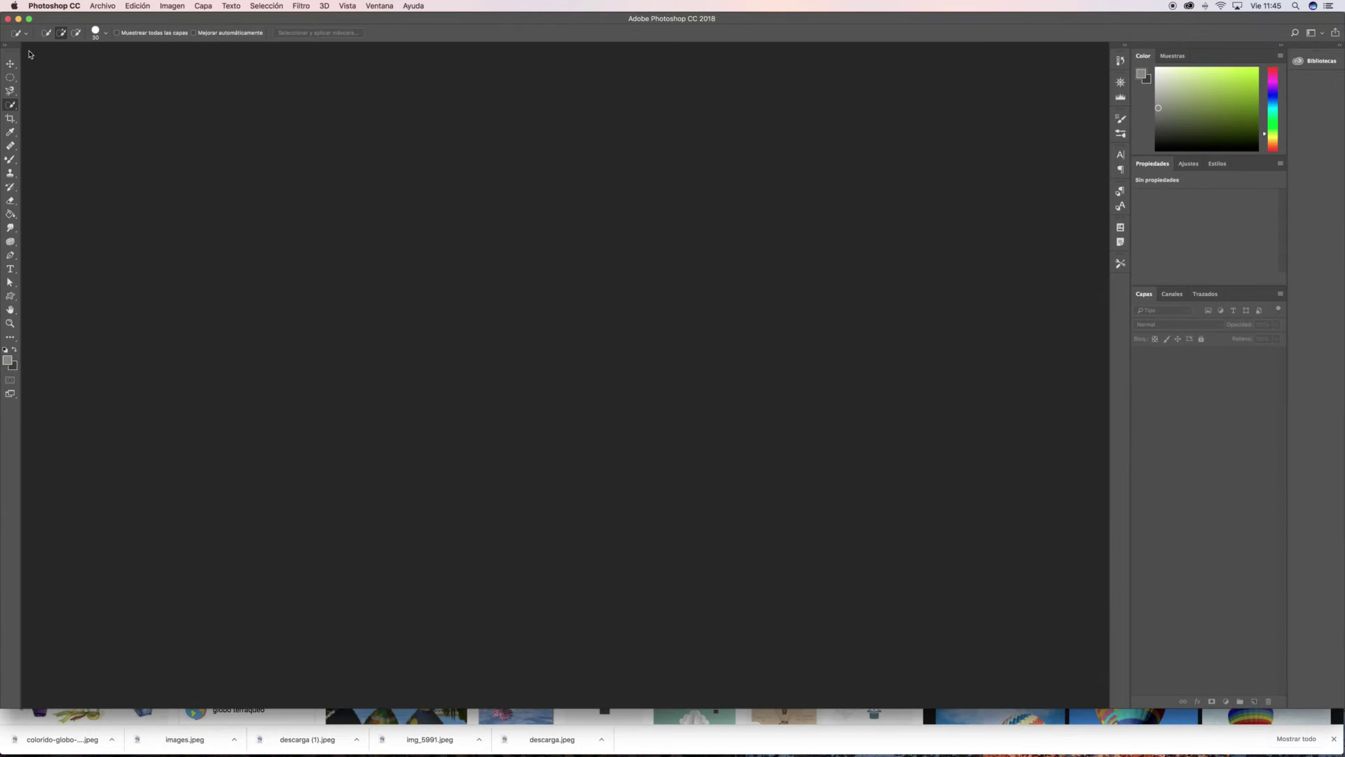
Open the downloaded colorido-globo-aerostatico image from Escritorio without modifying its color management and enlarge it to 400%
key(super+o)
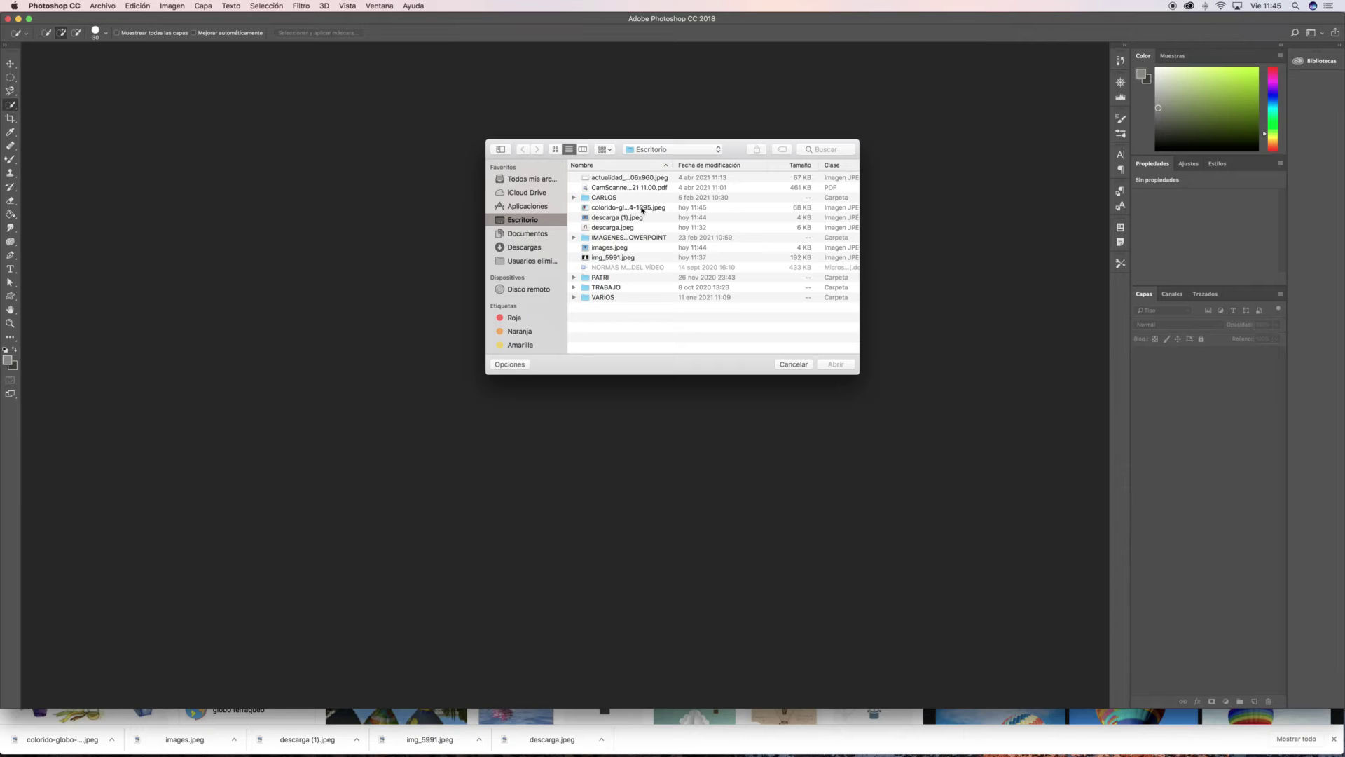
click(641, 208)
click(835, 365)
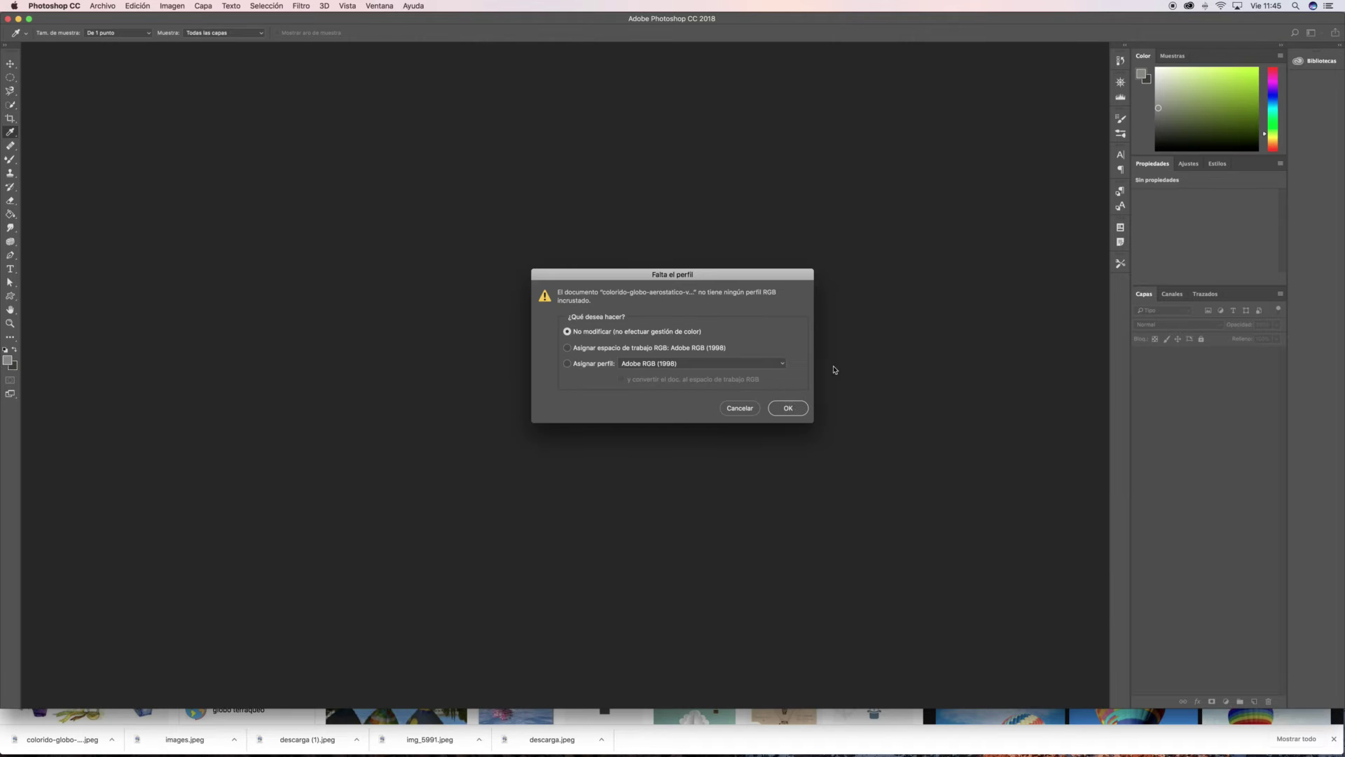
click(788, 407)
key(super+plus)
key(super+plus)
key(super+plus)
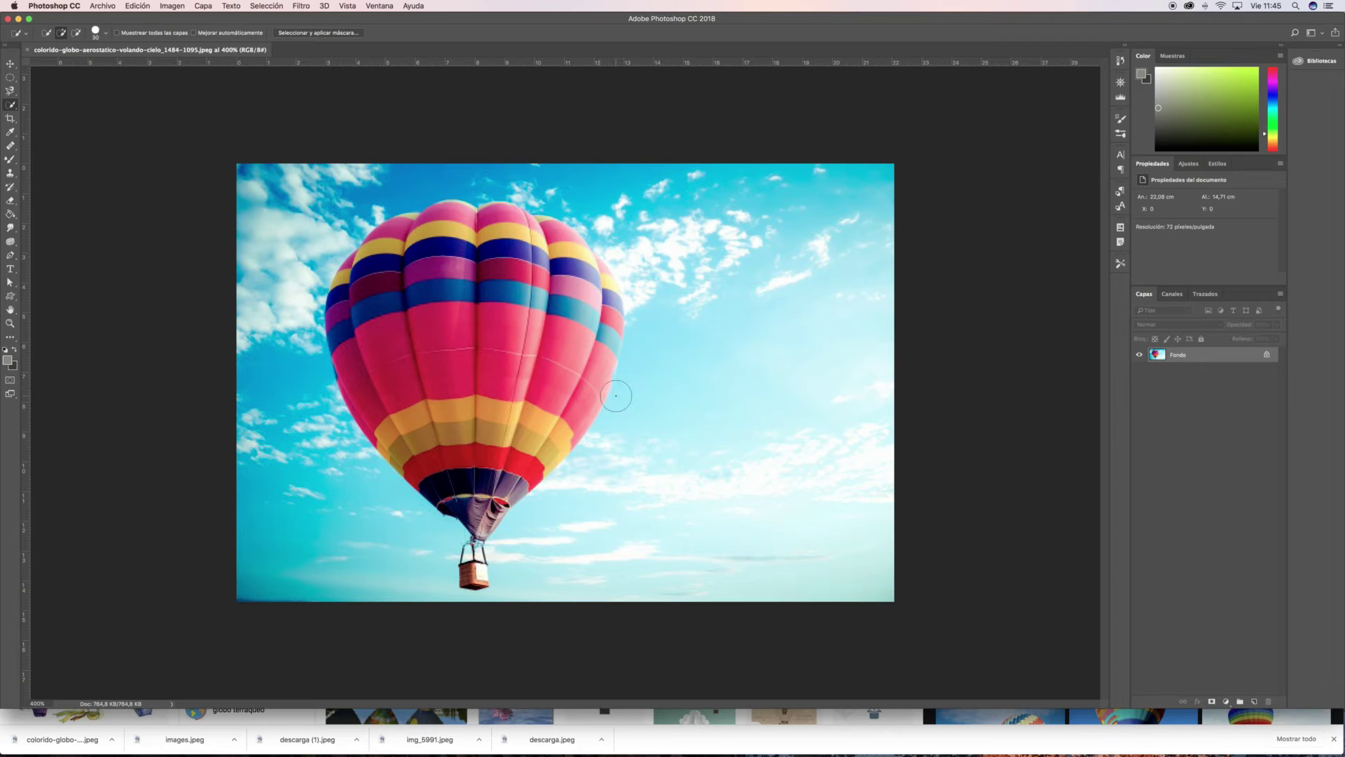
Clone the whole hot-air balloon from its basket upward with the Clone Stamp, painting the copy beside the original over the right-hand sky
click(14, 178)
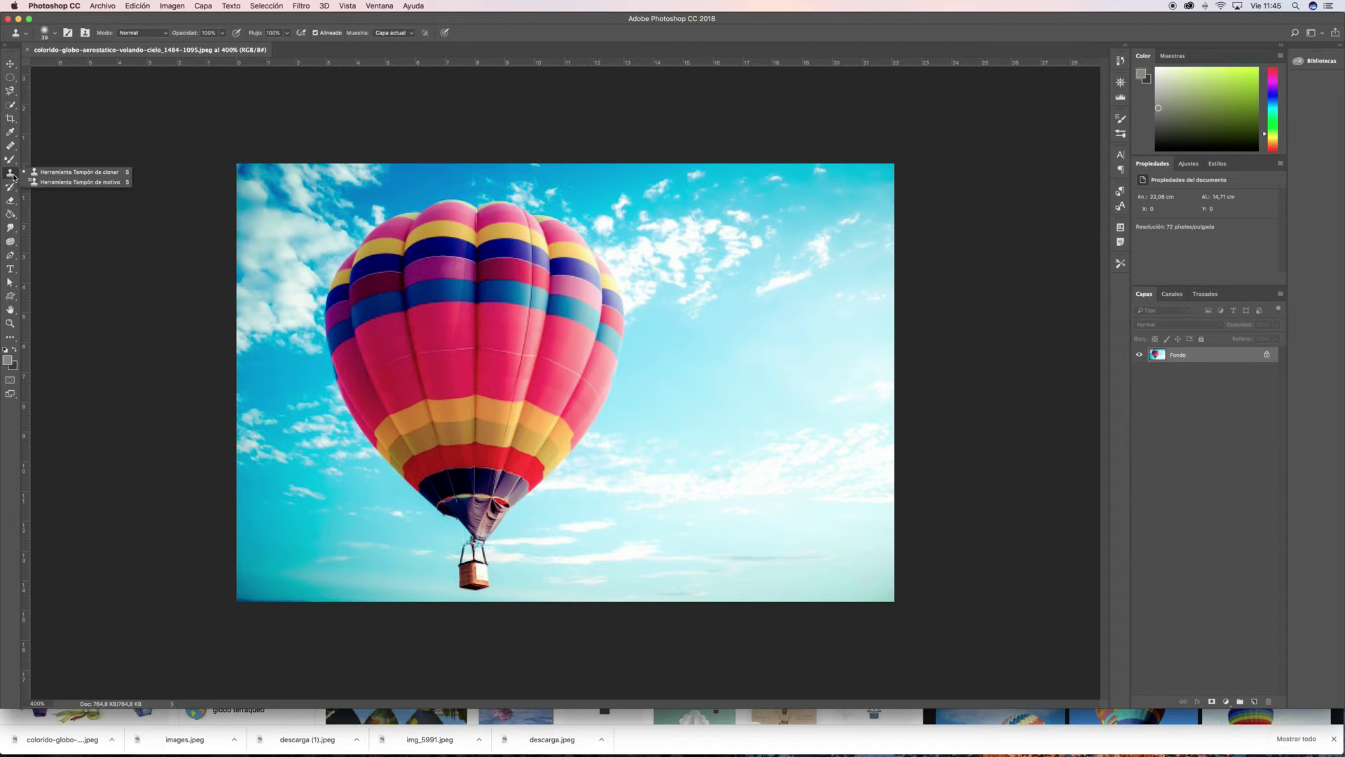
click(11, 176)
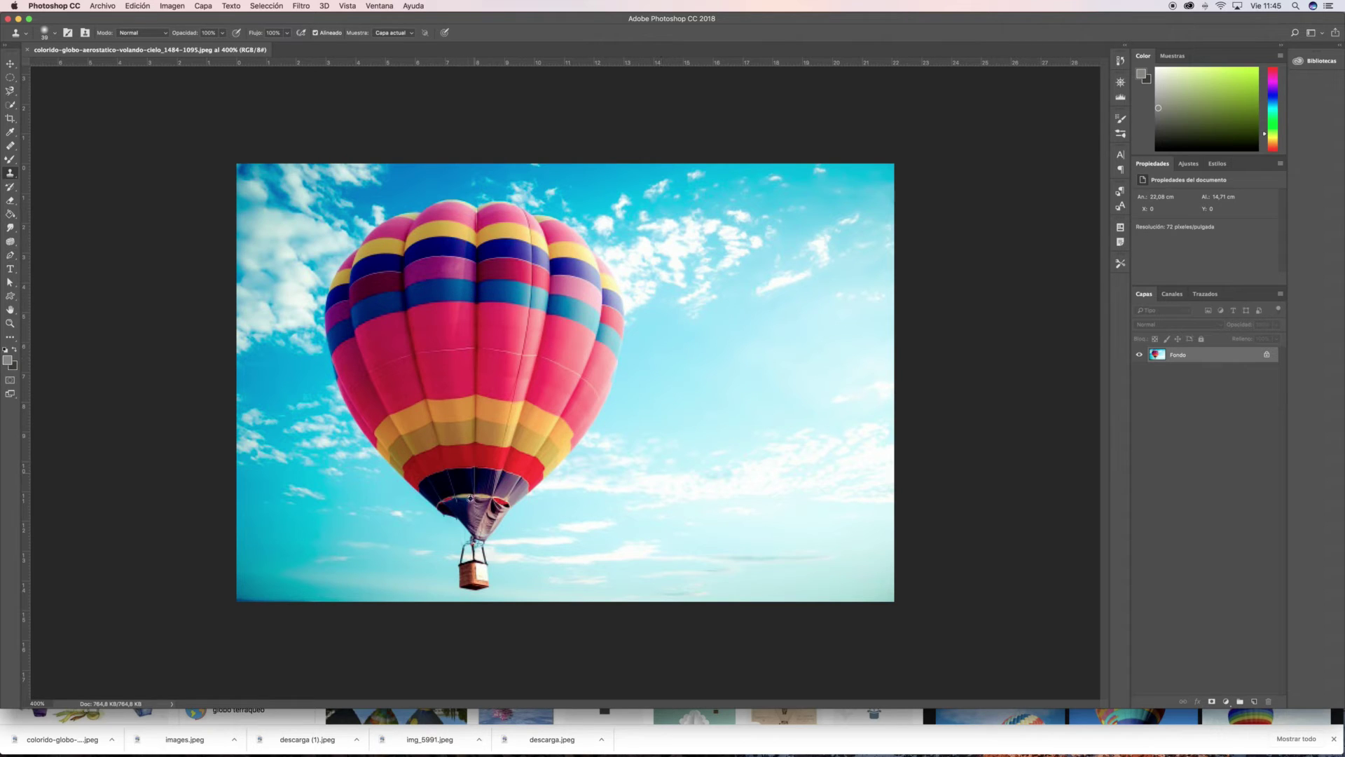
mouse_move(670, 575)
mouse_down()
mouse_move(657, 568)
mouse_move(675, 571)
mouse_up()
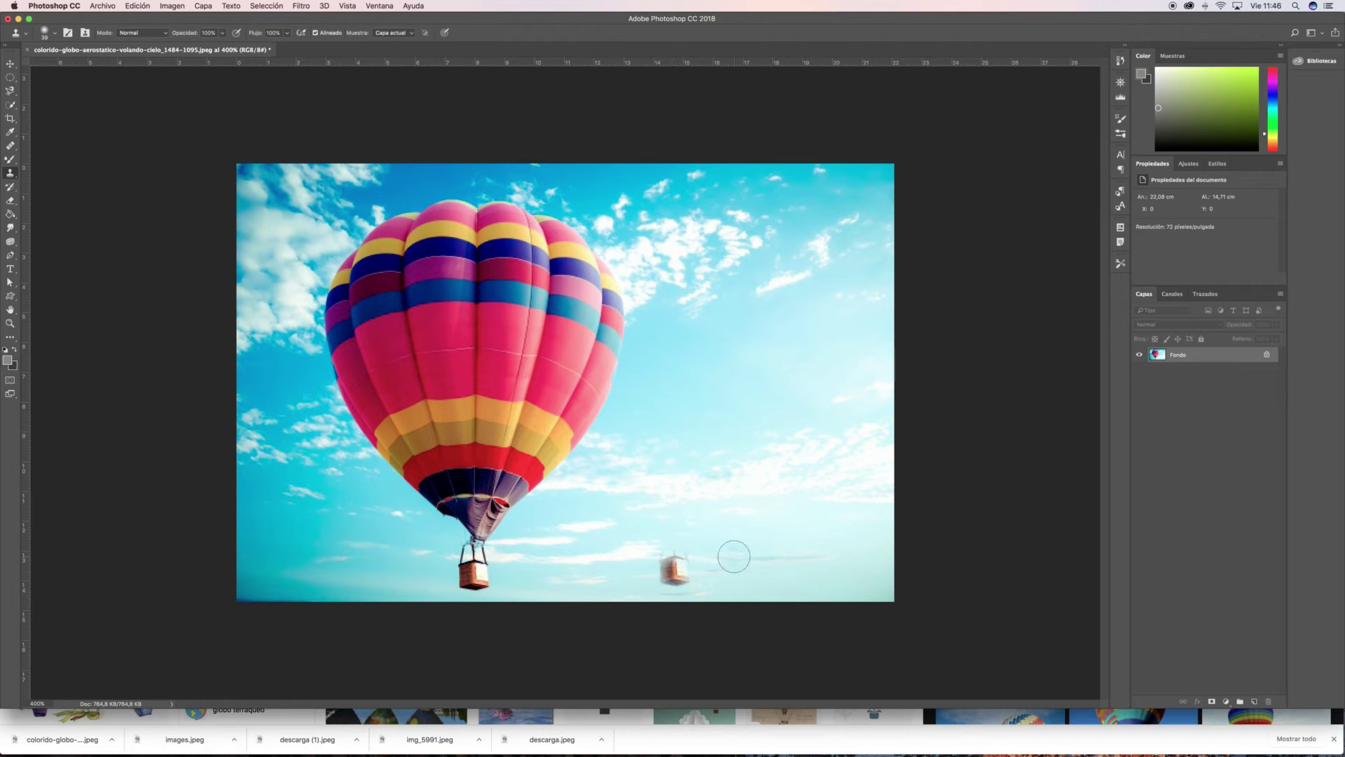
drag(444, 458, 443, 480)
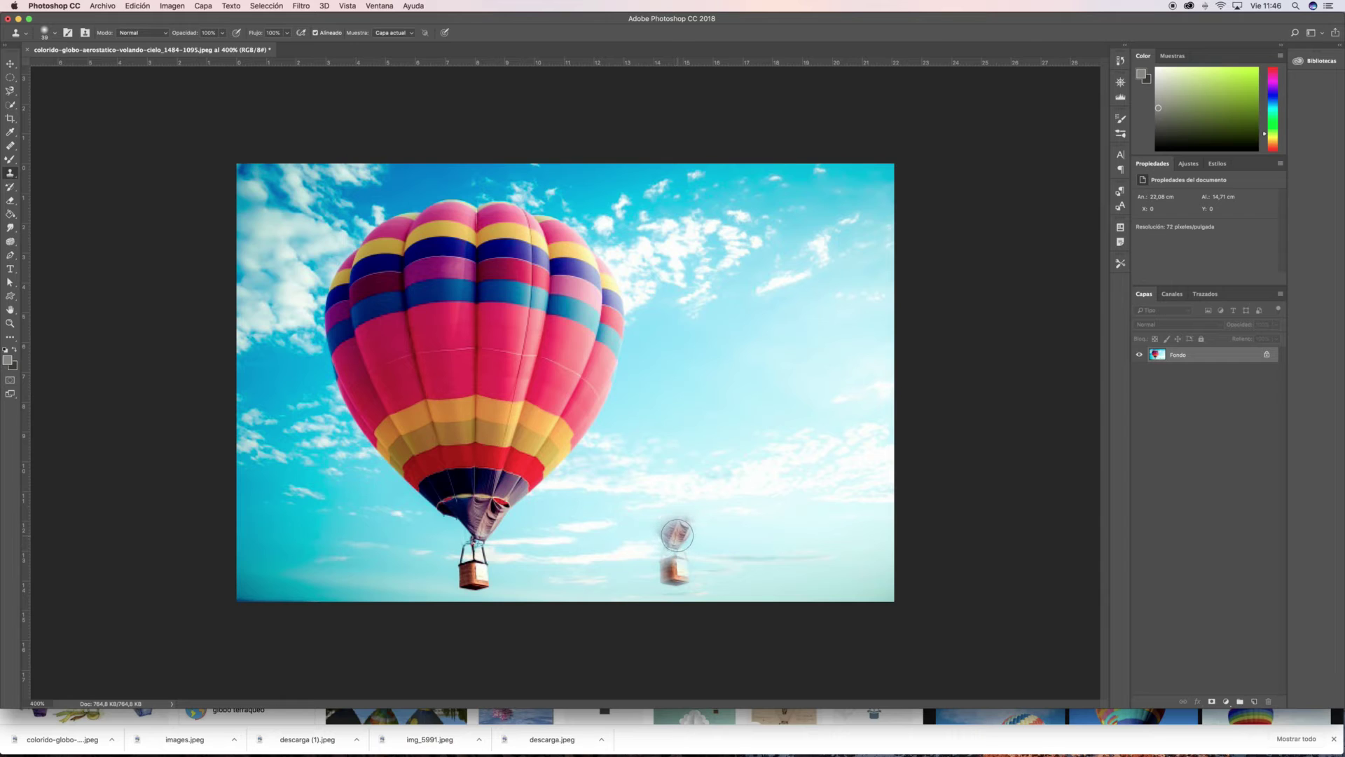
mouse_move(680, 530)
mouse_down()
mouse_move(664, 494)
mouse_move(742, 458)
mouse_move(750, 443)
mouse_move(724, 443)
mouse_move(758, 421)
mouse_move(751, 407)
mouse_move(773, 400)
mouse_move(760, 390)
mouse_move(798, 348)
mouse_move(790, 386)
mouse_move(611, 452)
mouse_move(576, 493)
mouse_move(580, 456)
mouse_move(606, 520)
mouse_move(573, 493)
mouse_move(586, 393)
mouse_move(648, 308)
mouse_move(679, 297)
mouse_move(613, 402)
mouse_move(680, 385)
mouse_move(672, 409)
mouse_move(721, 338)
mouse_move(725, 349)
mouse_move(807, 325)
mouse_move(811, 294)
mouse_move(774, 266)
mouse_move(619, 281)
mouse_move(683, 235)
mouse_move(783, 234)
mouse_up()
mouse_move(631, 217)
mouse_down()
mouse_move(573, 289)
mouse_move(639, 207)
mouse_move(675, 221)
mouse_move(558, 238)
mouse_move(564, 226)
mouse_move(587, 213)
mouse_move(567, 248)
mouse_move(585, 223)
mouse_move(584, 331)
mouse_move(576, 288)
mouse_move(566, 379)
mouse_move(567, 331)
mouse_up()
Clone sky and clouds over the original balloon, covering its crown, lower cone, basket and left side
mouse_move(566, 274)
mouse_down()
mouse_move(560, 311)
mouse_move(563, 266)
mouse_move(548, 321)
mouse_move(573, 421)
mouse_move(549, 291)
mouse_move(541, 373)
mouse_move(539, 358)
mouse_move(538, 300)
mouse_move(561, 269)
mouse_move(511, 259)
mouse_move(536, 240)
mouse_move(445, 238)
mouse_up()
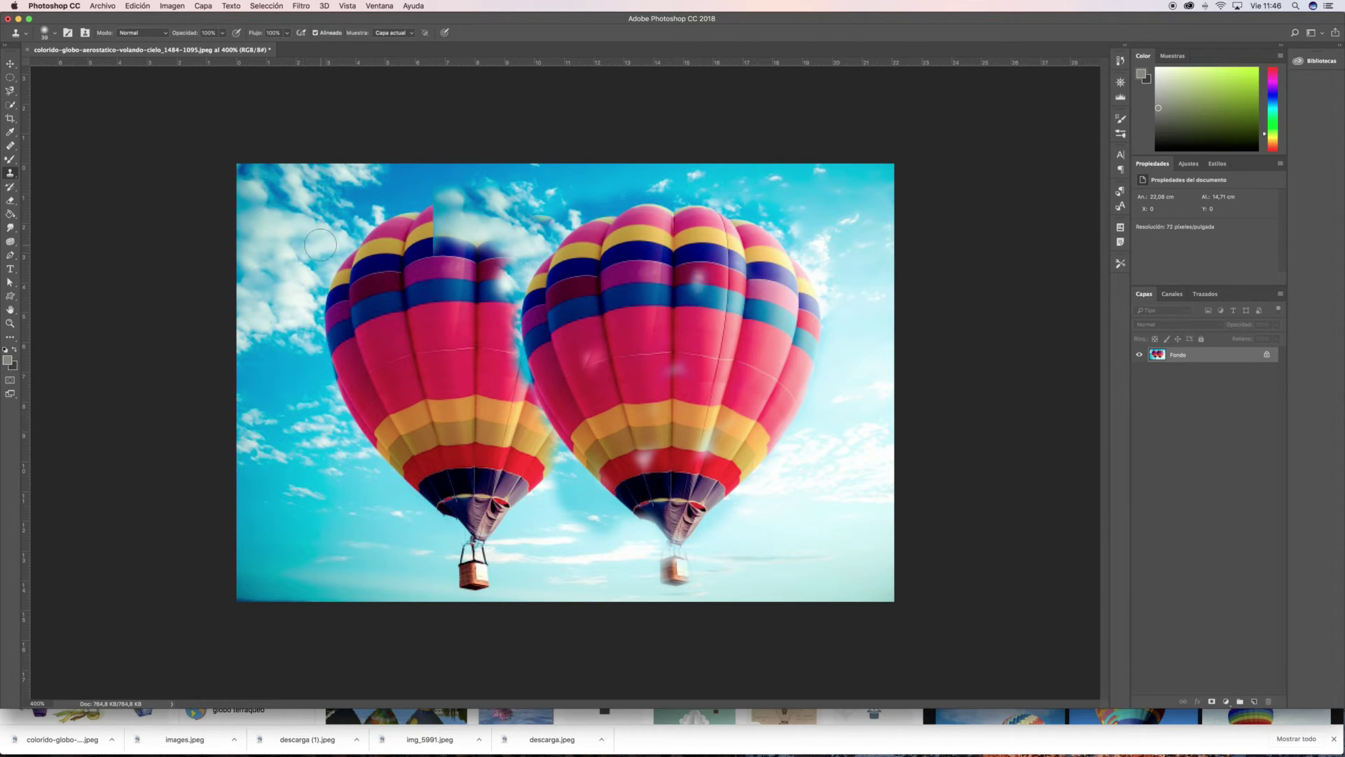
mouse_move(365, 238)
mouse_down()
mouse_move(428, 214)
mouse_move(438, 235)
mouse_move(470, 203)
mouse_move(410, 208)
mouse_move(445, 198)
mouse_move(464, 221)
mouse_move(421, 231)
mouse_up()
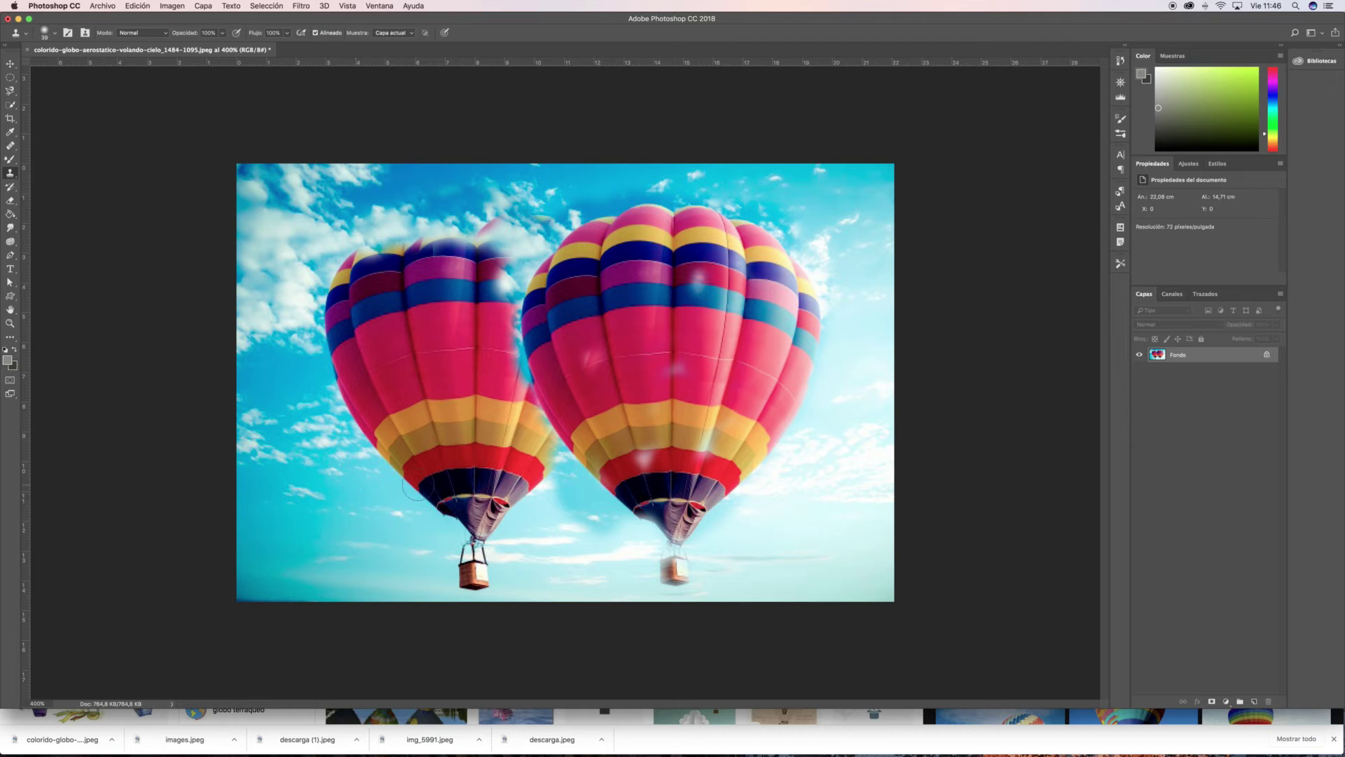
mouse_move(416, 487)
mouse_down()
mouse_move(518, 490)
mouse_move(533, 513)
mouse_move(511, 487)
mouse_move(456, 484)
mouse_up()
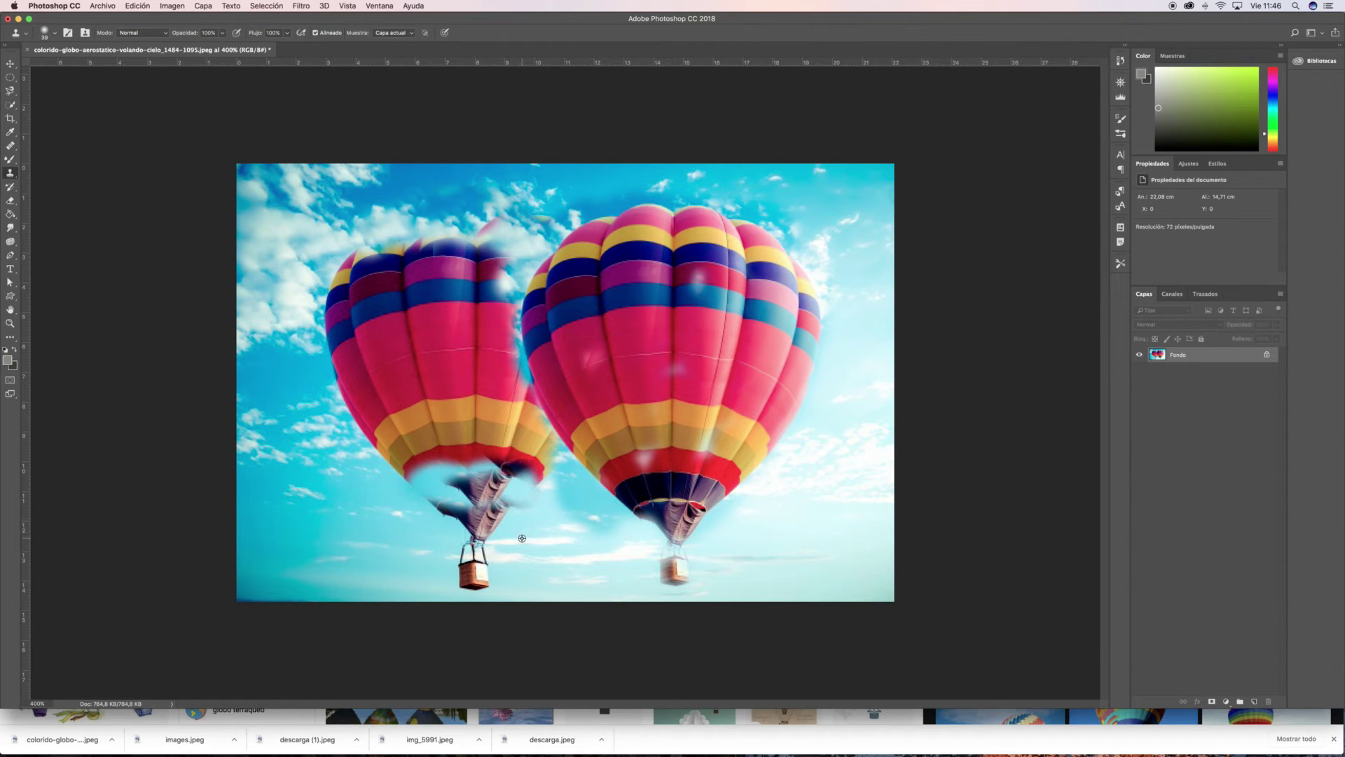
drag(459, 578, 495, 565)
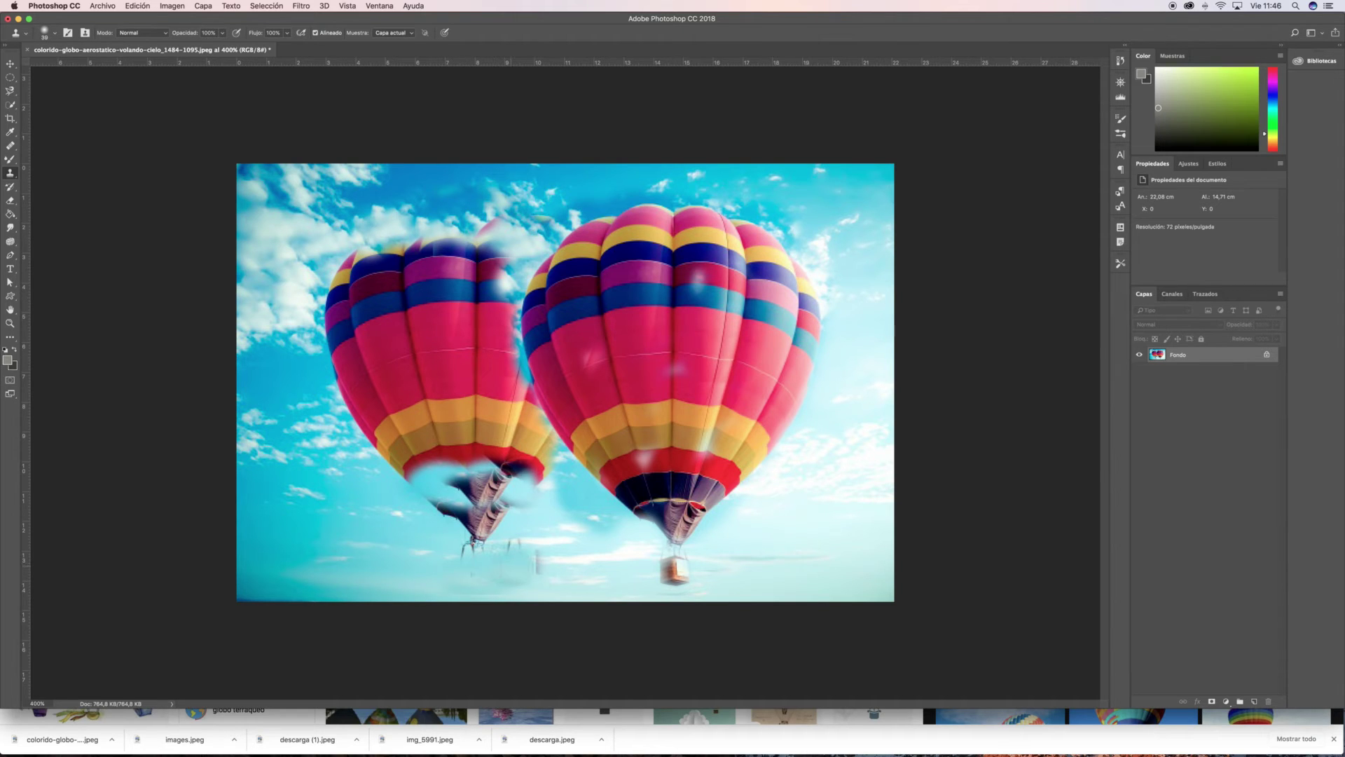
mouse_move(584, 558)
mouse_down()
mouse_move(527, 552)
mouse_move(540, 561)
mouse_move(518, 543)
mouse_move(541, 564)
mouse_move(462, 531)
mouse_move(489, 554)
mouse_move(473, 539)
mouse_move(493, 516)
mouse_move(432, 504)
mouse_move(509, 508)
mouse_move(478, 493)
mouse_move(497, 486)
mouse_move(508, 493)
mouse_move(456, 487)
mouse_move(529, 489)
mouse_move(498, 461)
mouse_move(402, 463)
mouse_move(424, 485)
mouse_move(373, 445)
mouse_move(404, 494)
mouse_move(390, 497)
mouse_move(414, 510)
mouse_move(393, 452)
mouse_move(352, 408)
mouse_move(349, 279)
mouse_move(363, 262)
mouse_move(519, 242)
mouse_move(373, 310)
mouse_move(406, 403)
mouse_move(452, 452)
mouse_move(456, 256)
mouse_up()
Undo the latest series of sky clone strokes over the left side of the original balloon
key(super+alt+z)
key(super+alt+z)
key(super+alt+z)
key(super+alt+z)
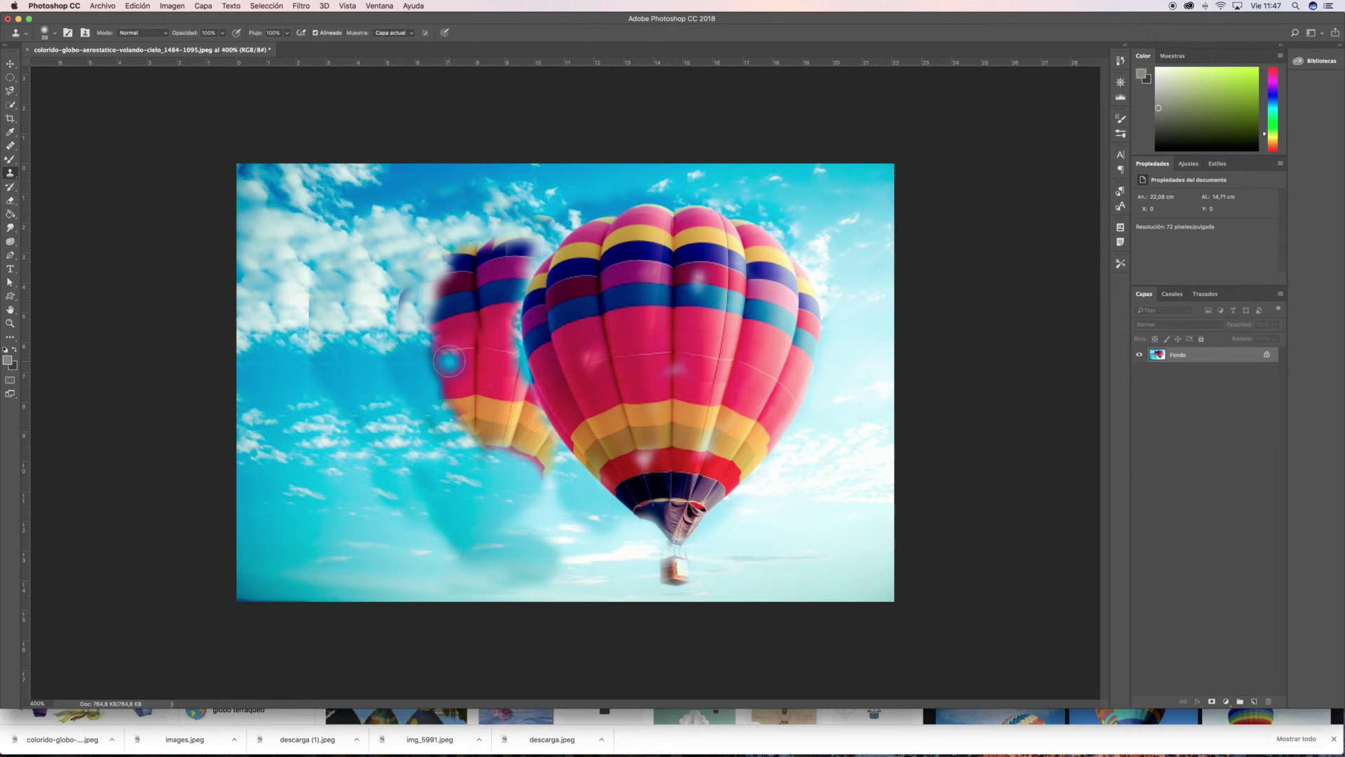
key(super+alt+z)
key(super+shift+z)
key(super+alt+z)
key(super+alt+z)
key(super+alt+z)
key(super+alt+z)
key(super+alt+z)
key(super+alt+z)
key(super+alt+z)
key(super+alt+z)
key(super+alt+z)
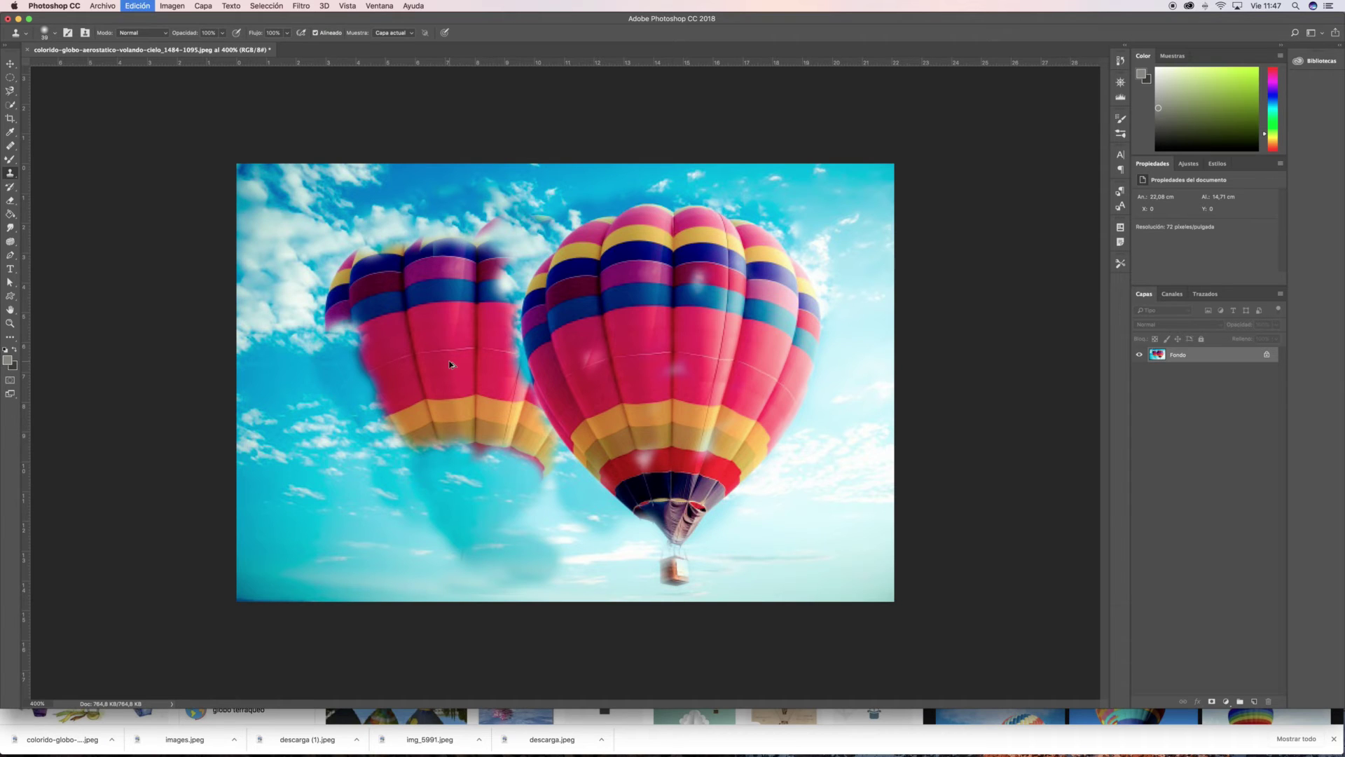
key(super+alt+z)
key(super+alt+z)
key(super+alt+z)
key(super+alt+z)
key(super+alt+z)
key(super+alt+z)
key(super+alt+z)
key(super+alt+z)
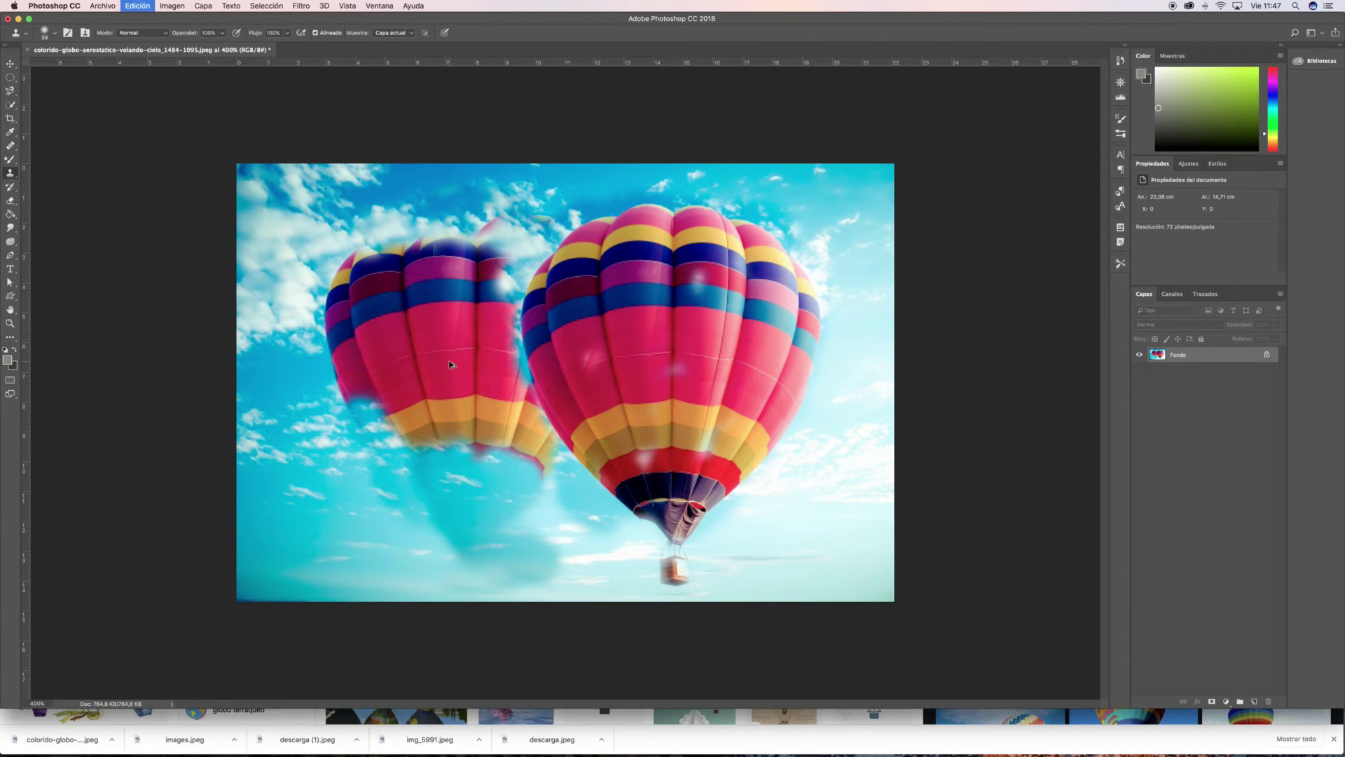
key(super+alt+z)
key(super+alt+z)
key(super+alt+z)
key(super+alt+z)
key(super+alt+z)
key(super+alt+z)
key(super+alt+z)
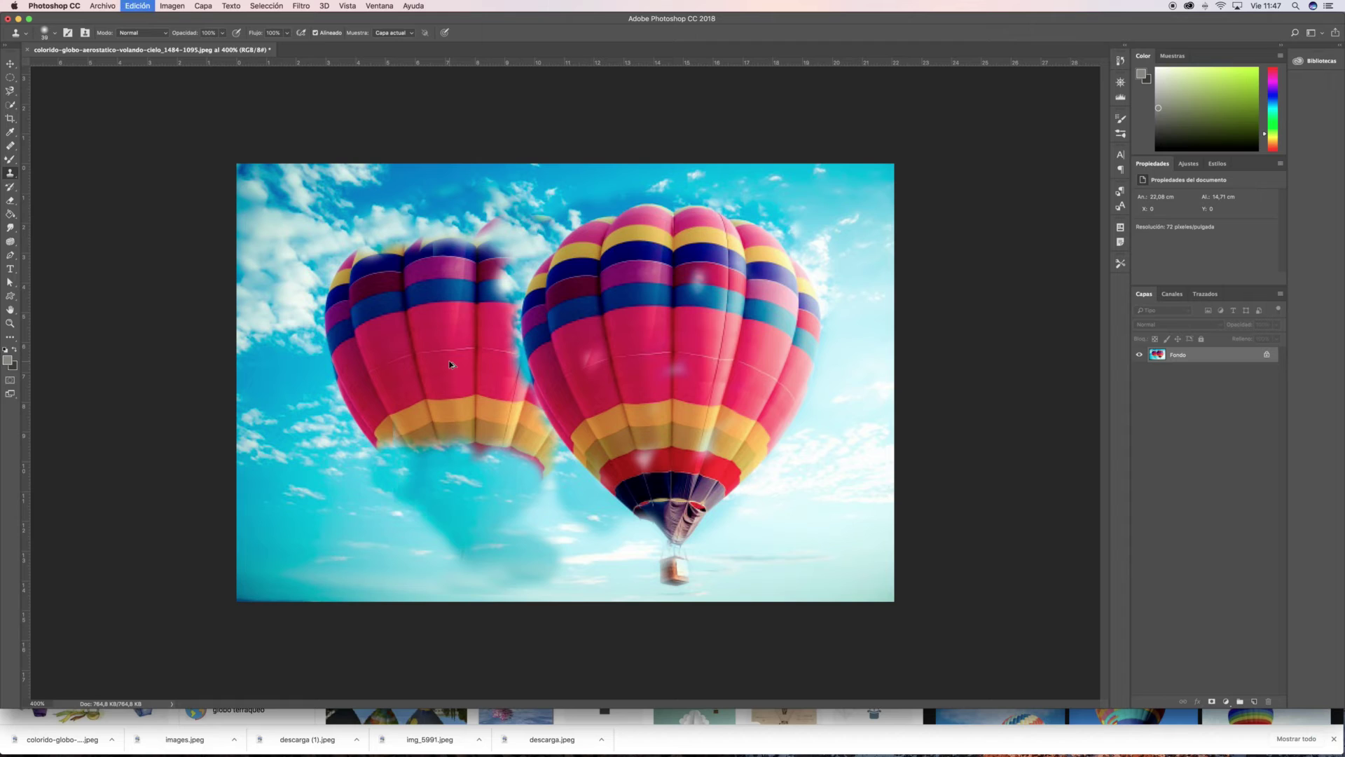
key(super+alt+z)
key(super+alt+z)
key(super+alt+z)
key(super+alt+z)
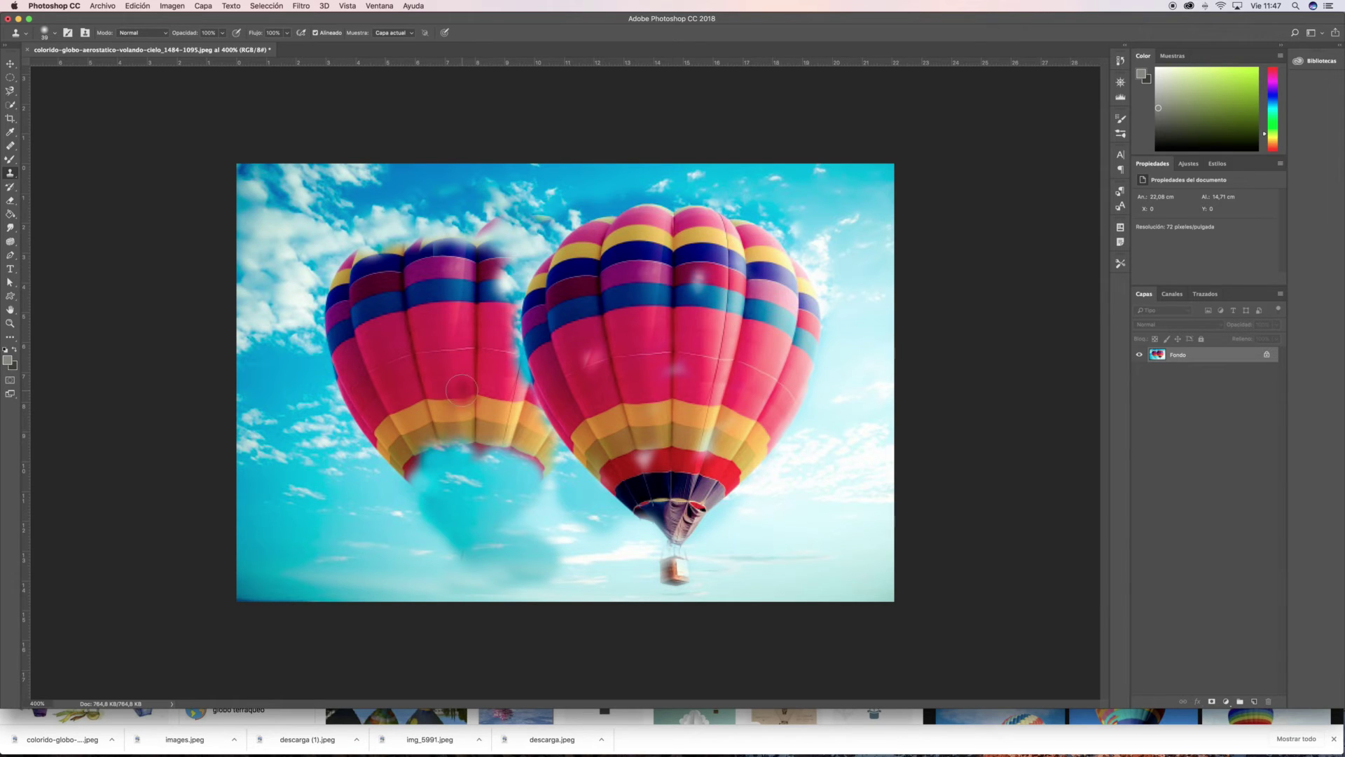
Close the cloned balloon document without saving and reopen the colorido-globo-aerostatico image without color management, enlarged to 500%
click(27, 50)
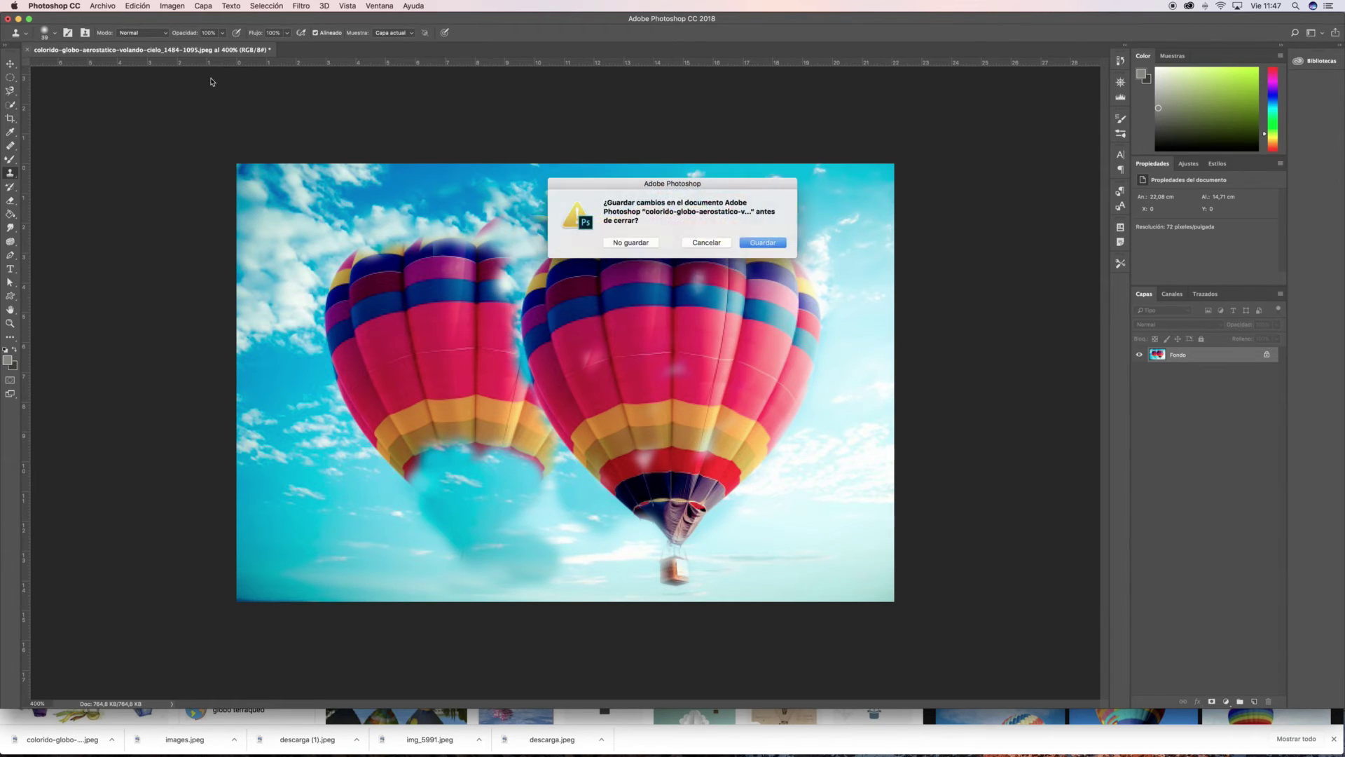
click(625, 243)
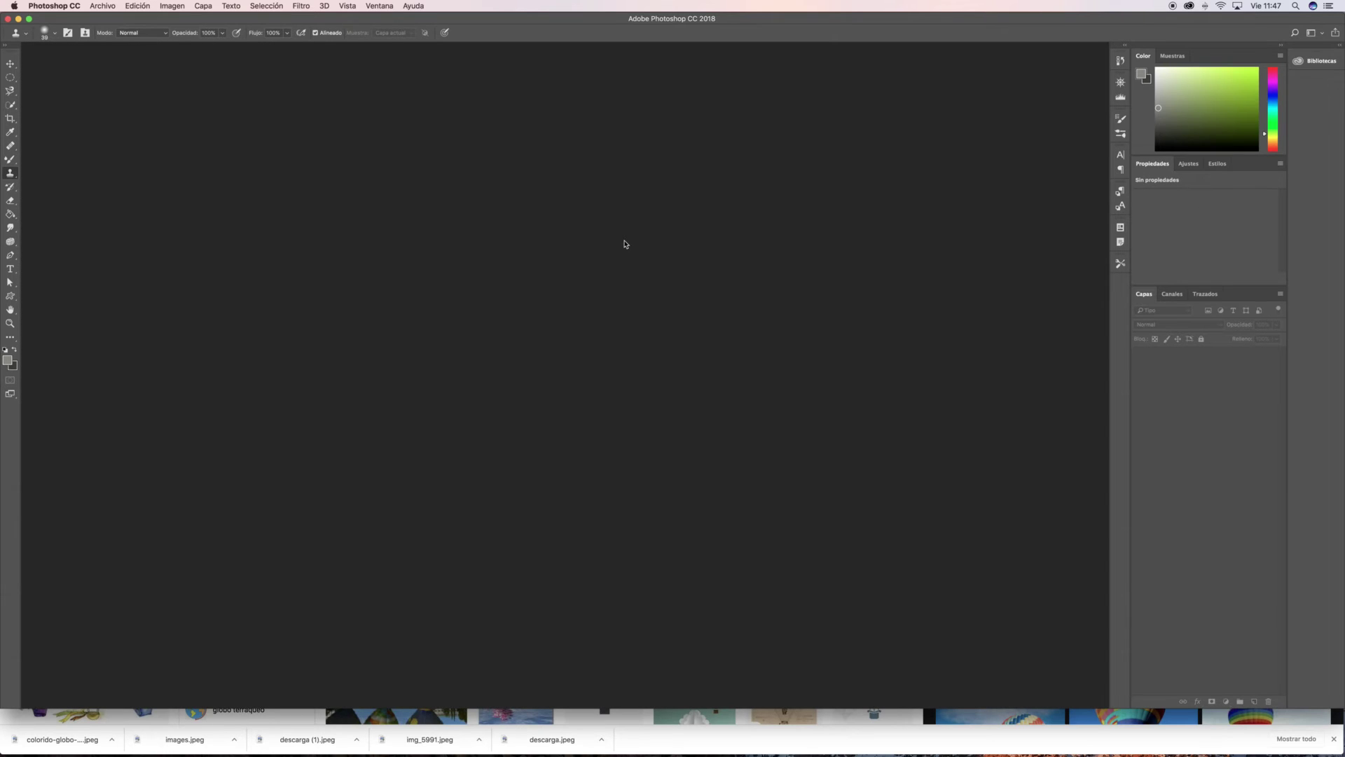
double_click(625, 243)
click(629, 207)
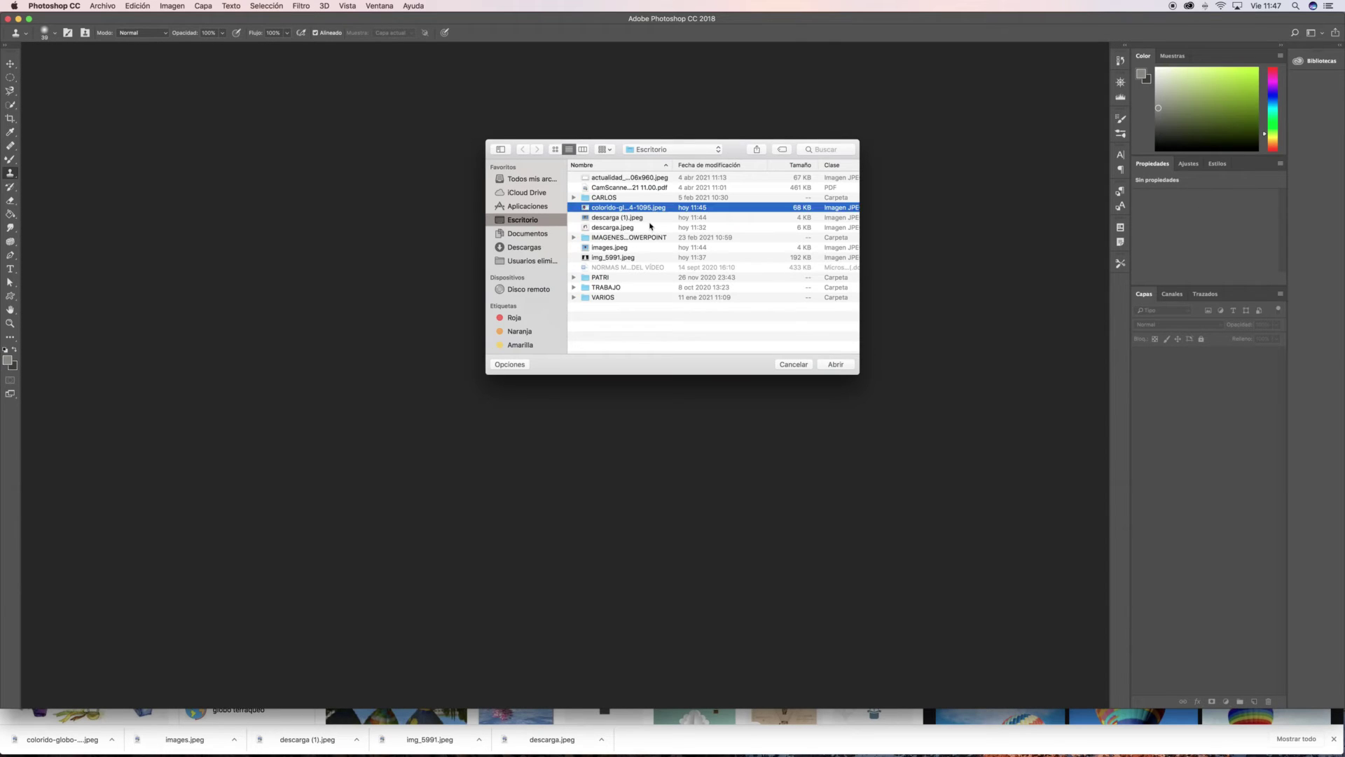
click(834, 364)
click(779, 409)
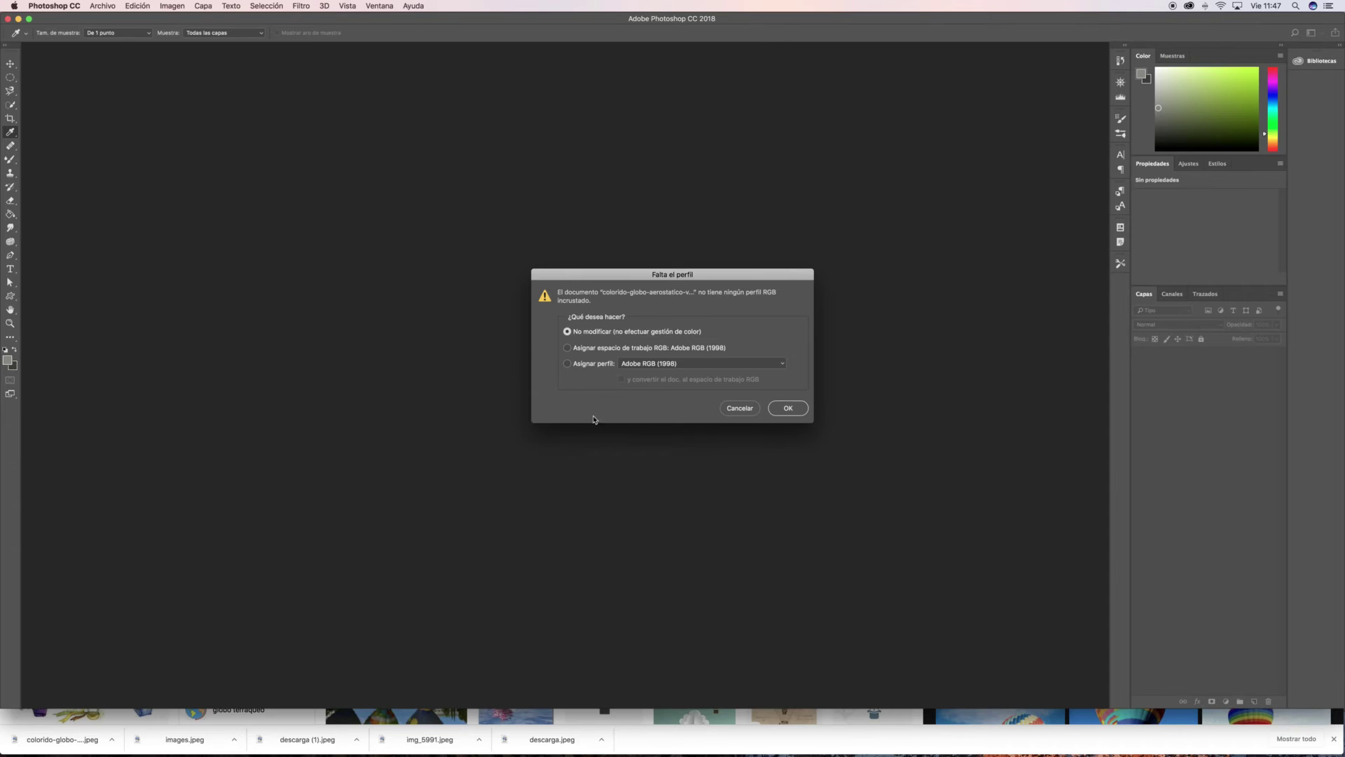
key(z)
drag(560, 414, 559, 414)
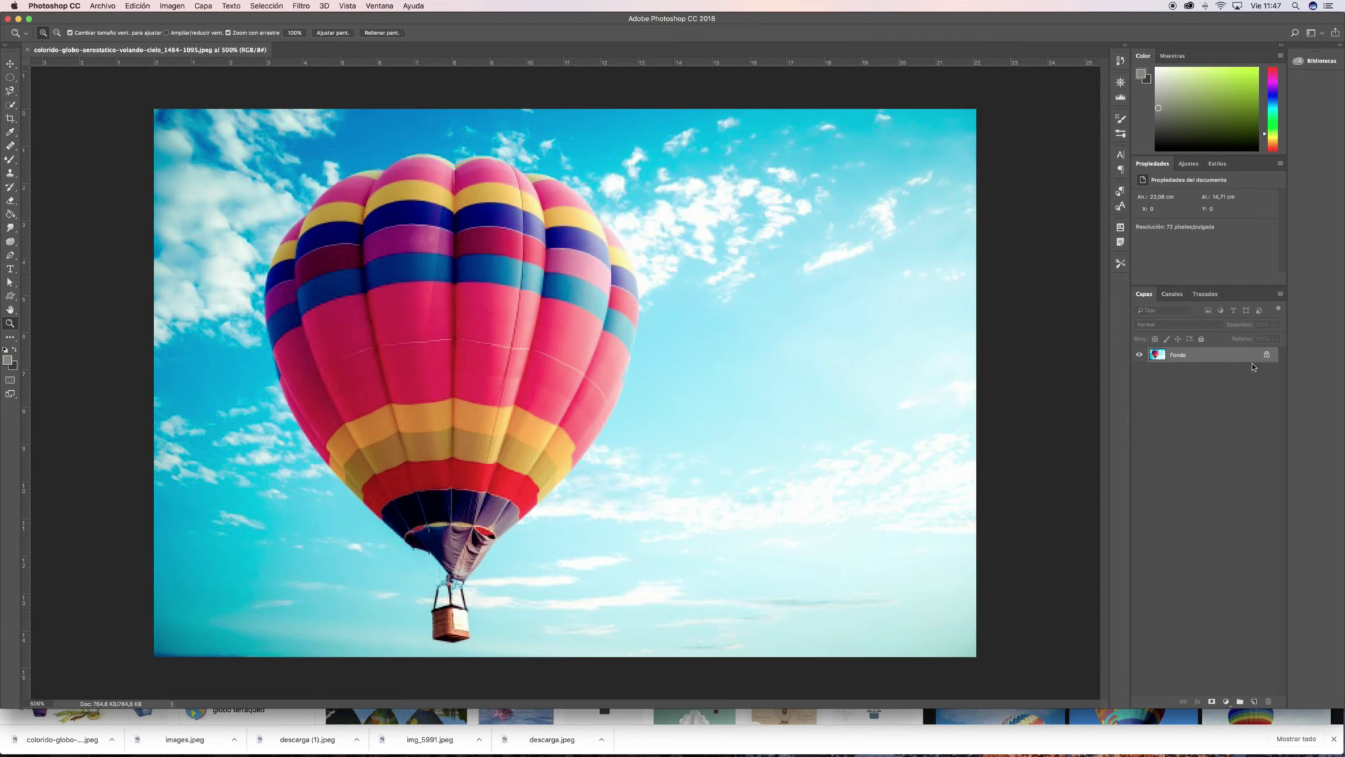
Duplicate the Fondo layer as Fondo copia in the same document
right_click(1183, 367)
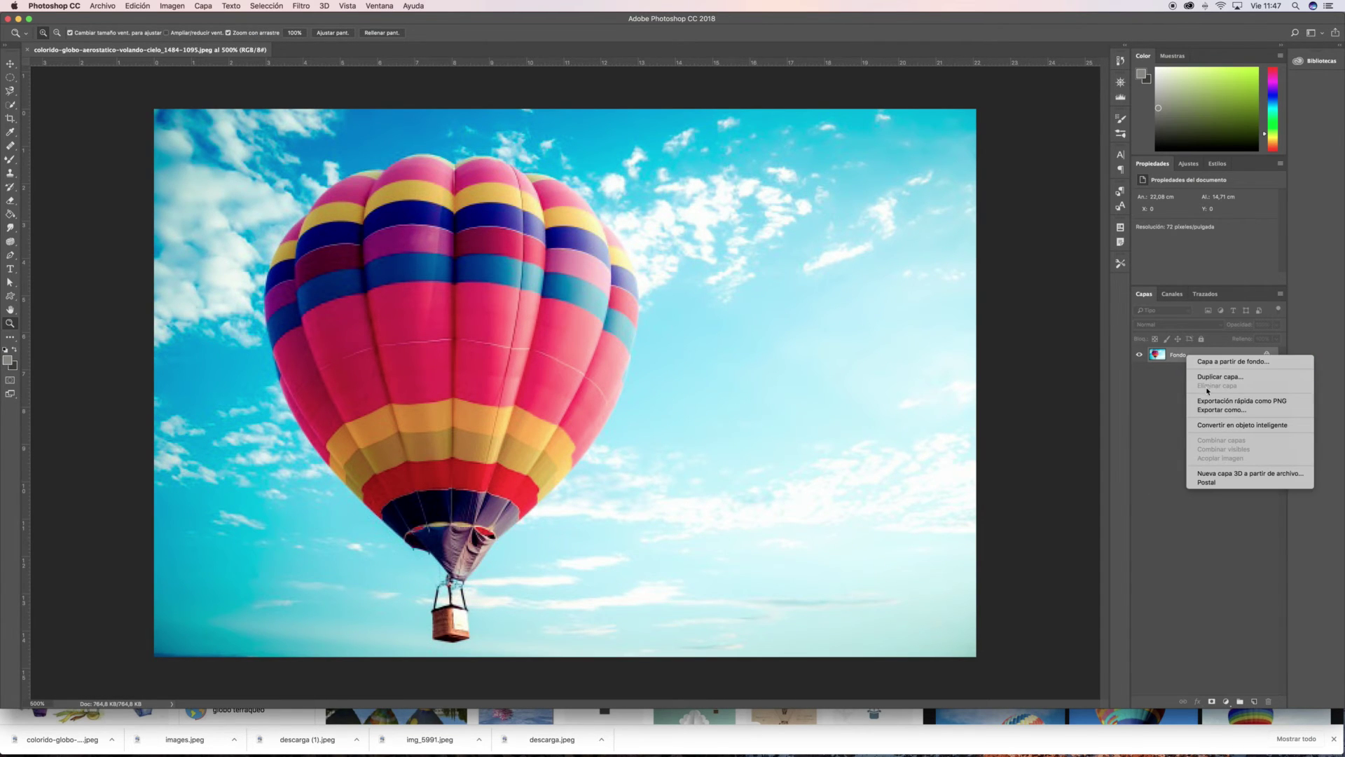
click(1090, 334)
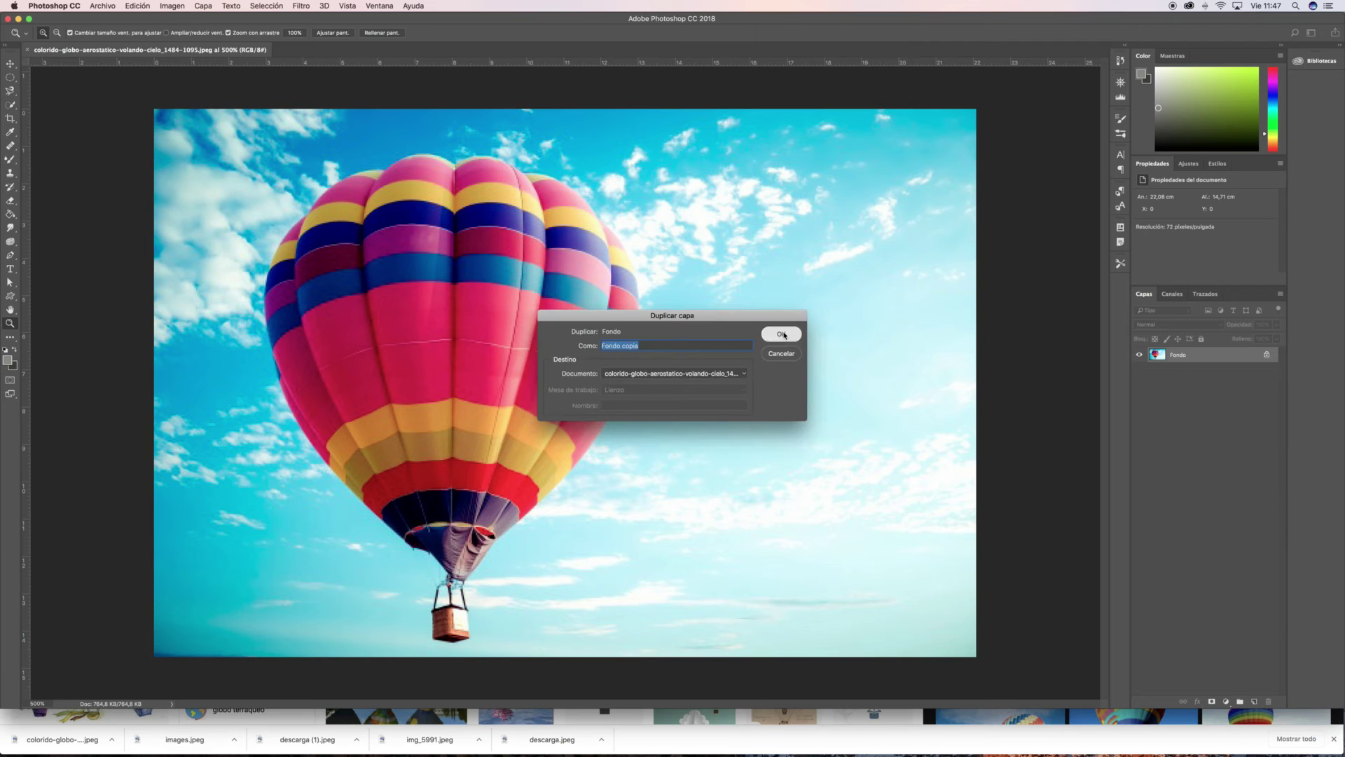
key(Return)
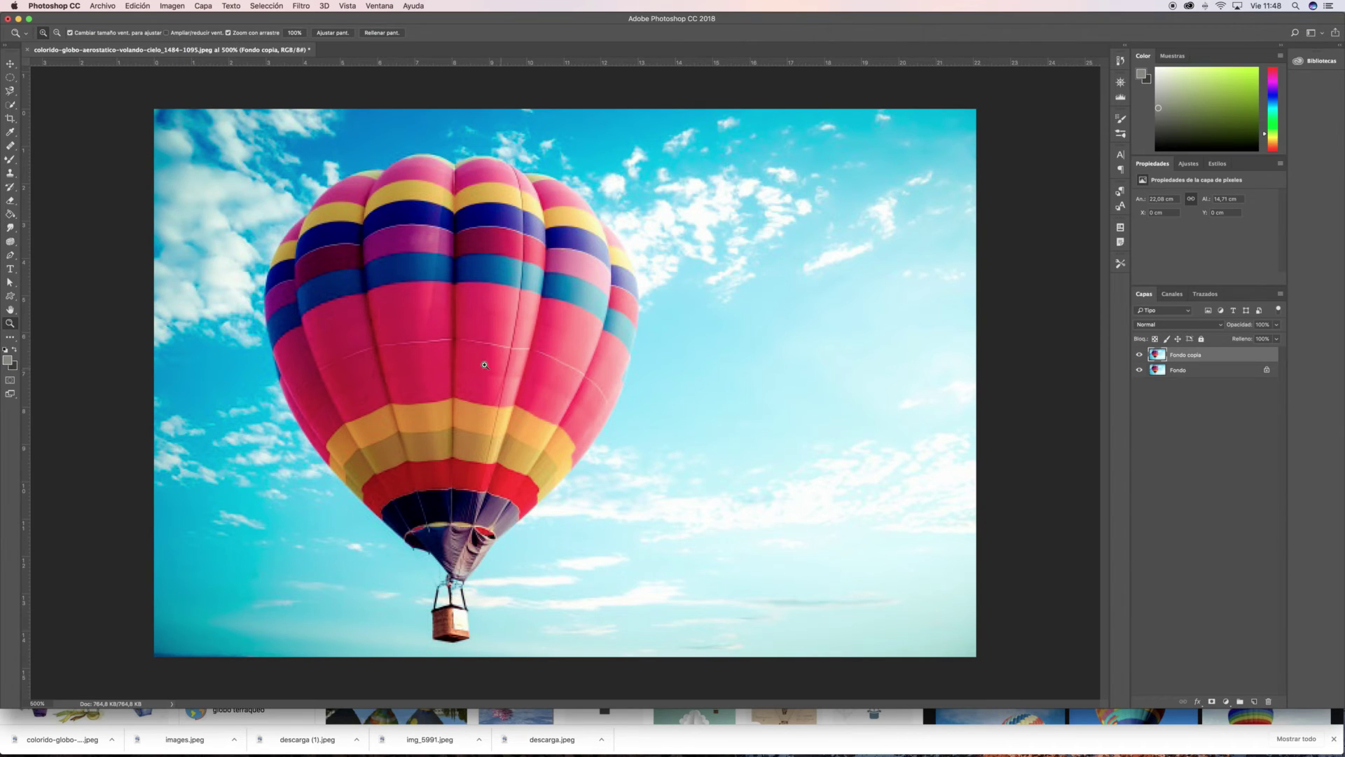
On Fondo copia, clone nearby sky and clouds with the Clone Stamp over the balloon's right edge, from its upper bands to its lower cone
click(8, 174)
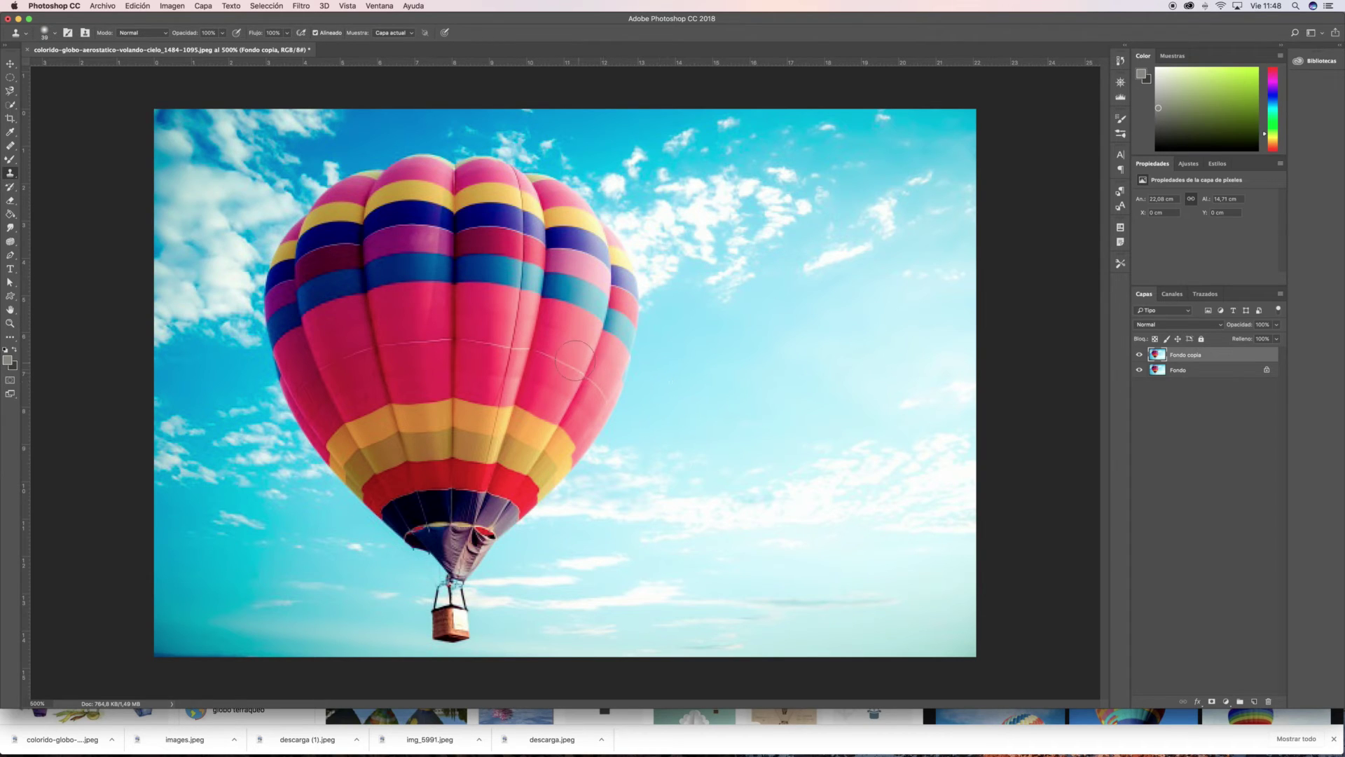
mouse_move(575, 360)
mouse_down()
mouse_move(617, 358)
mouse_move(629, 332)
mouse_move(604, 343)
mouse_move(613, 370)
mouse_move(593, 397)
mouse_move(606, 409)
mouse_move(586, 414)
mouse_move(609, 420)
mouse_move(574, 431)
mouse_up()
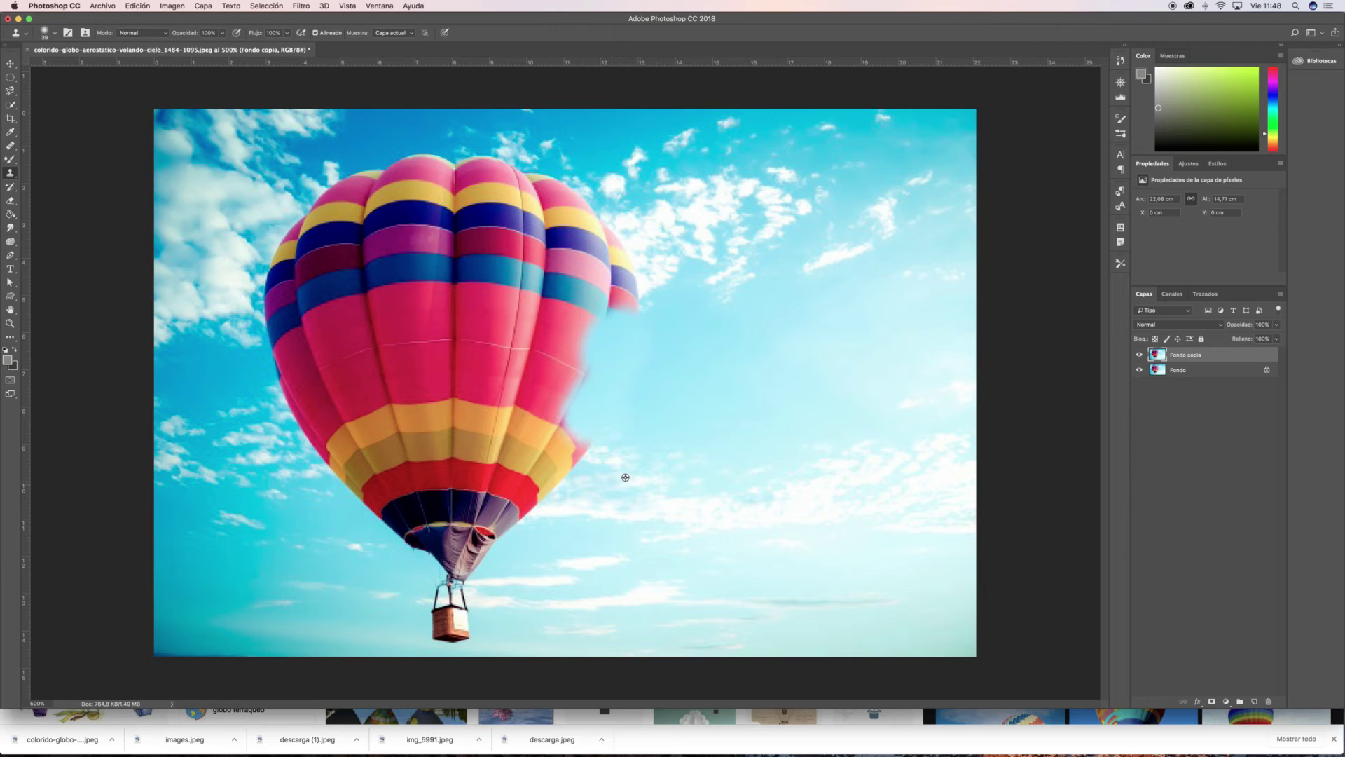
alt+click(617, 465)
mouse_move(584, 450)
mouse_down()
mouse_move(566, 436)
mouse_move(518, 507)
mouse_up()
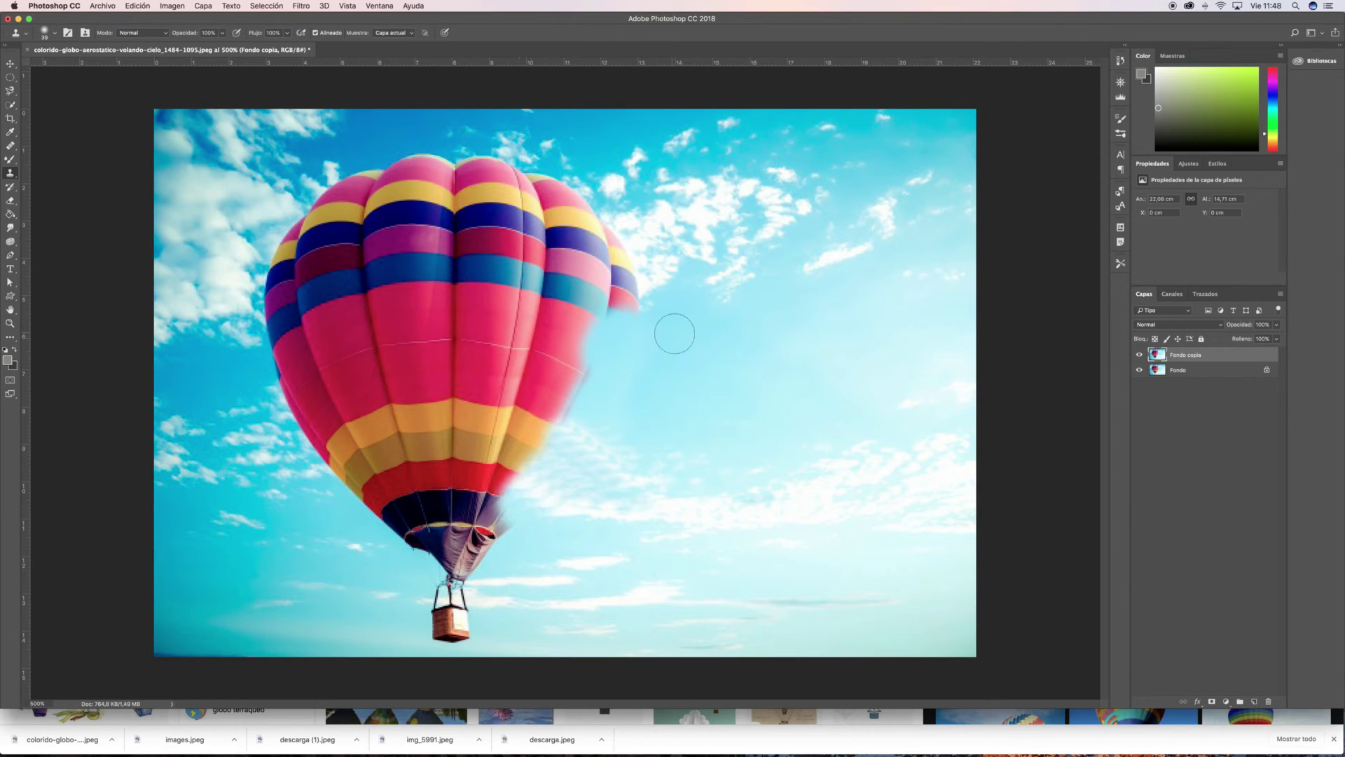
mouse_move(635, 285)
mouse_down()
mouse_move(598, 236)
mouse_move(607, 216)
mouse_move(545, 183)
mouse_move(569, 225)
mouse_up()
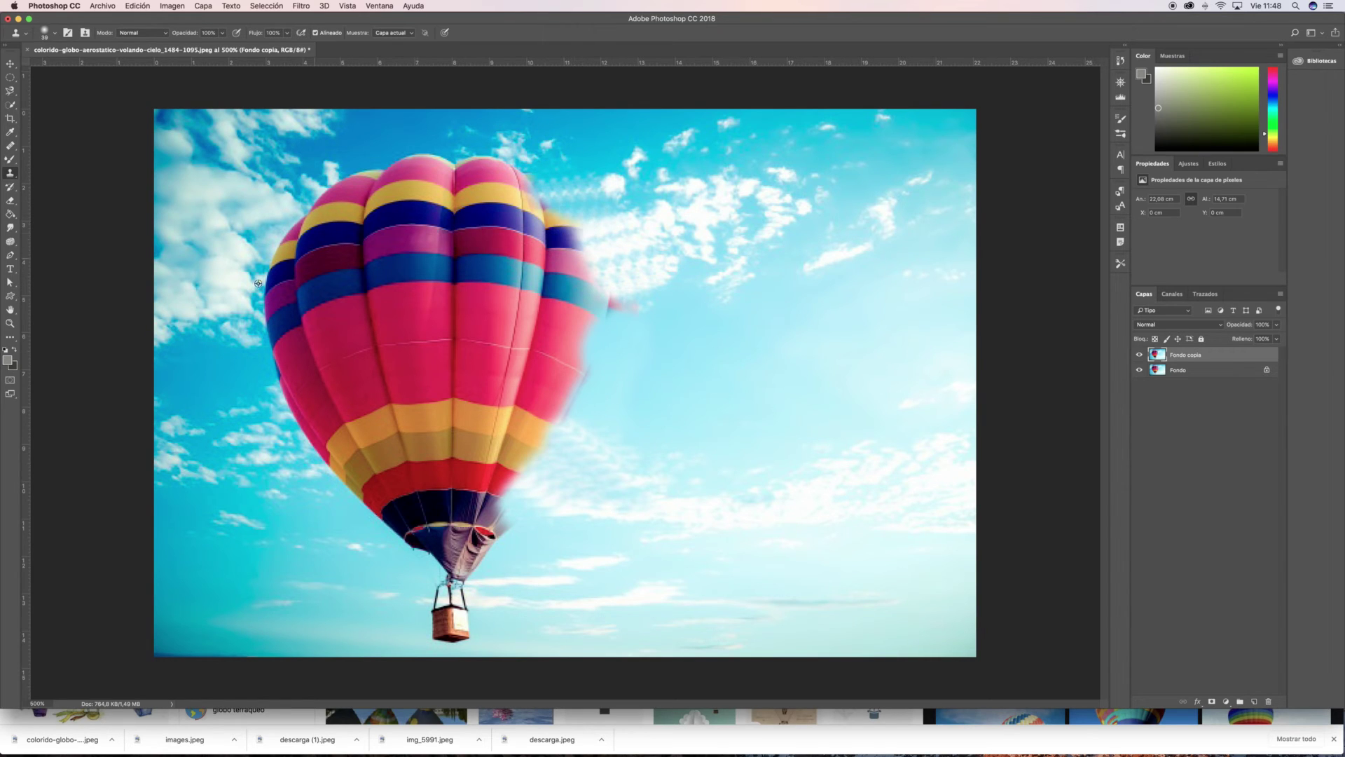
Clone sky across the middle of the balloon on Fondo copia, covering the pink panels from the left edge to the right edge
mouse_move(265, 366)
mouse_down()
mouse_move(290, 335)
mouse_move(317, 342)
mouse_move(371, 314)
mouse_move(480, 307)
mouse_move(509, 319)
mouse_up()
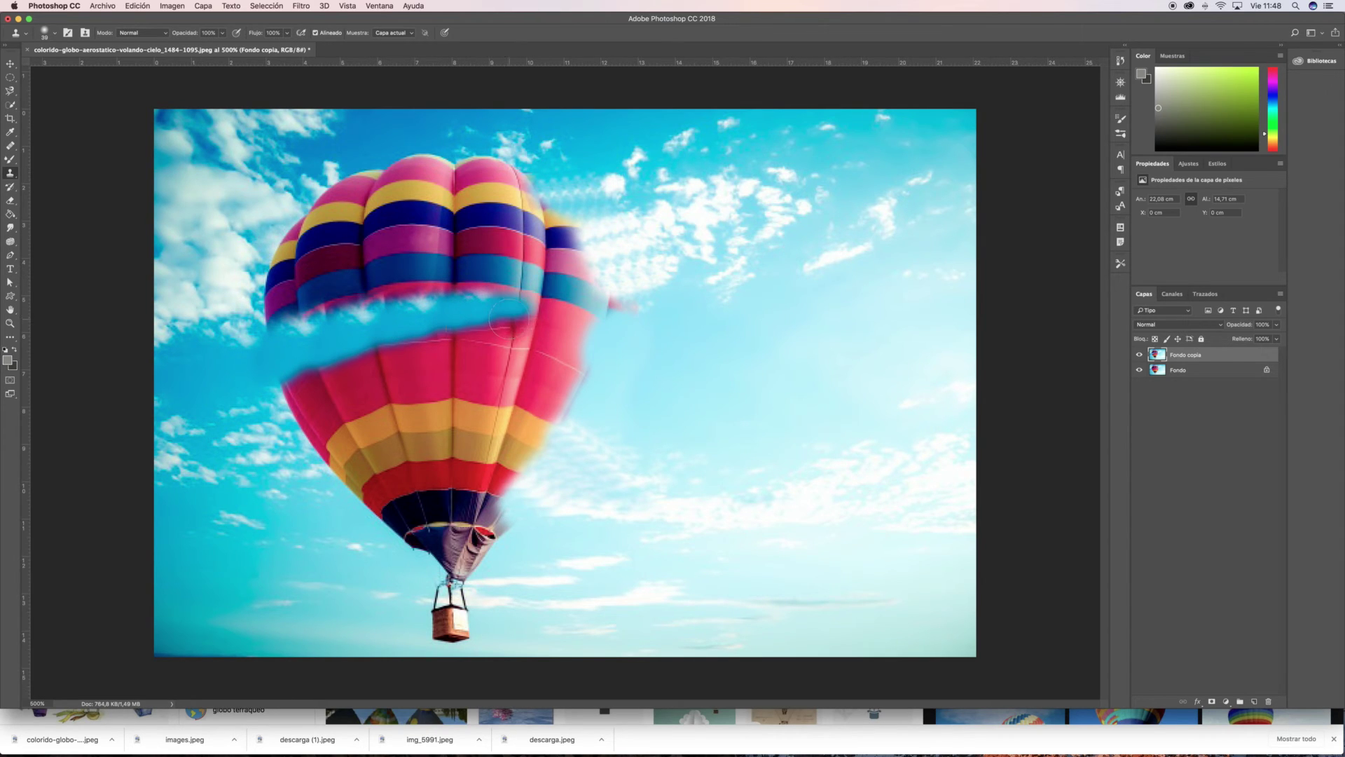
click(597, 341)
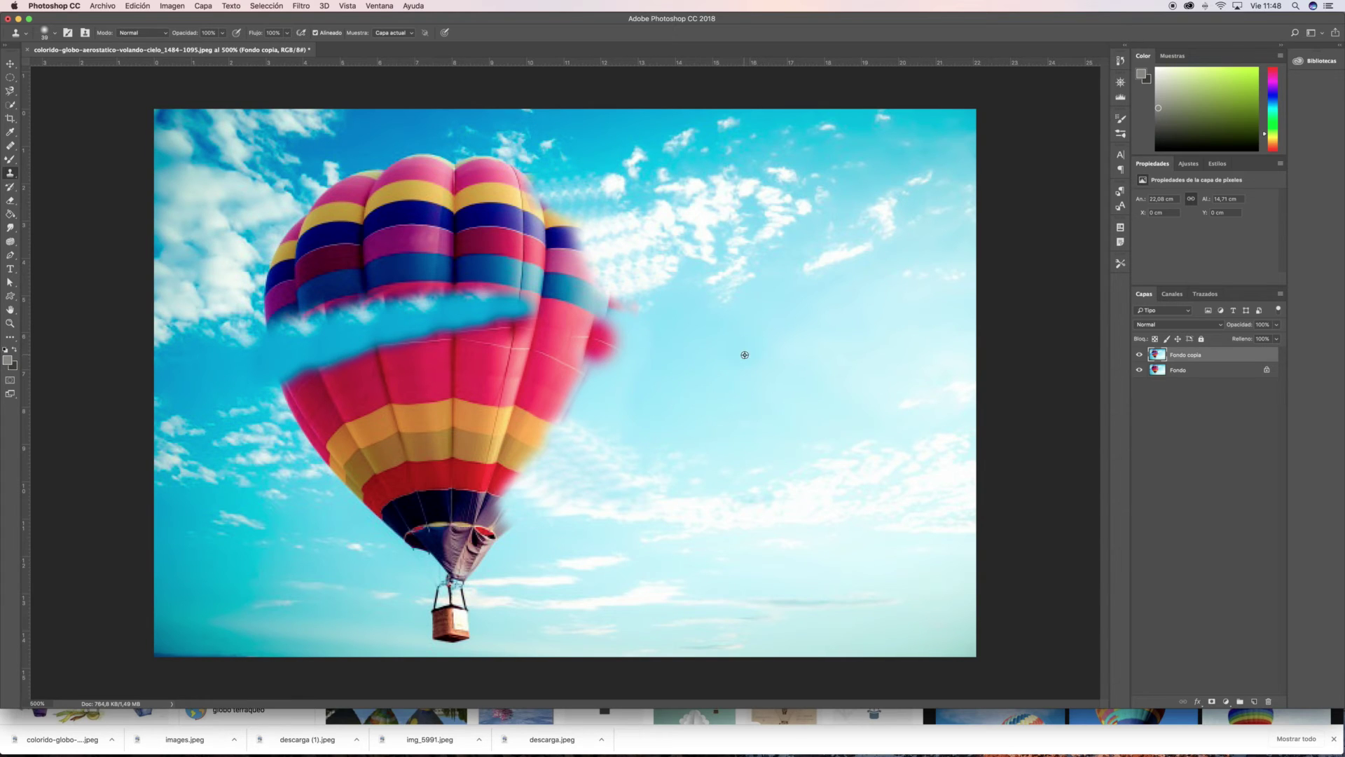
mouse_move(610, 343)
mouse_down()
mouse_move(565, 324)
mouse_move(494, 315)
mouse_move(472, 328)
mouse_move(467, 367)
mouse_move(476, 387)
mouse_move(502, 357)
mouse_move(592, 363)
mouse_up()
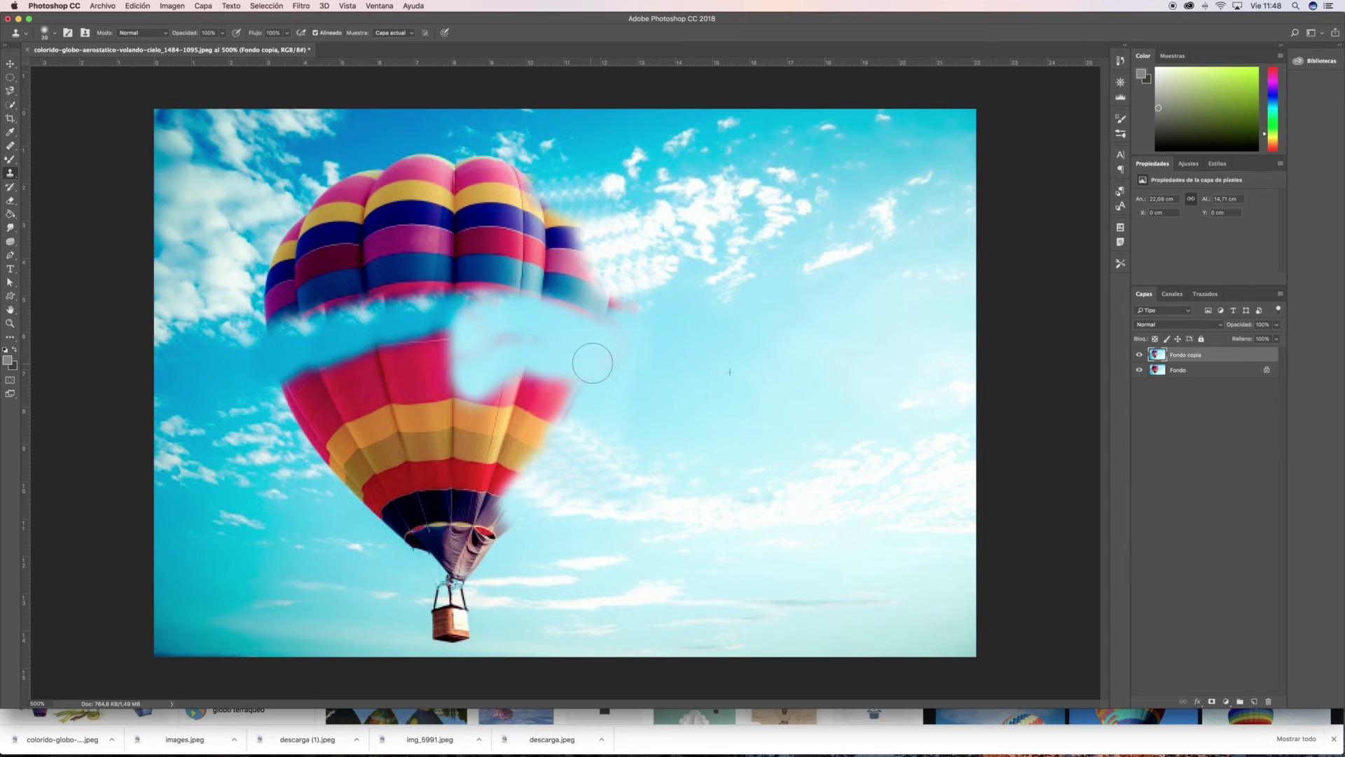
mouse_move(523, 333)
mouse_down()
mouse_move(468, 358)
mouse_move(487, 382)
mouse_move(567, 397)
mouse_move(511, 393)
mouse_move(518, 413)
mouse_up()
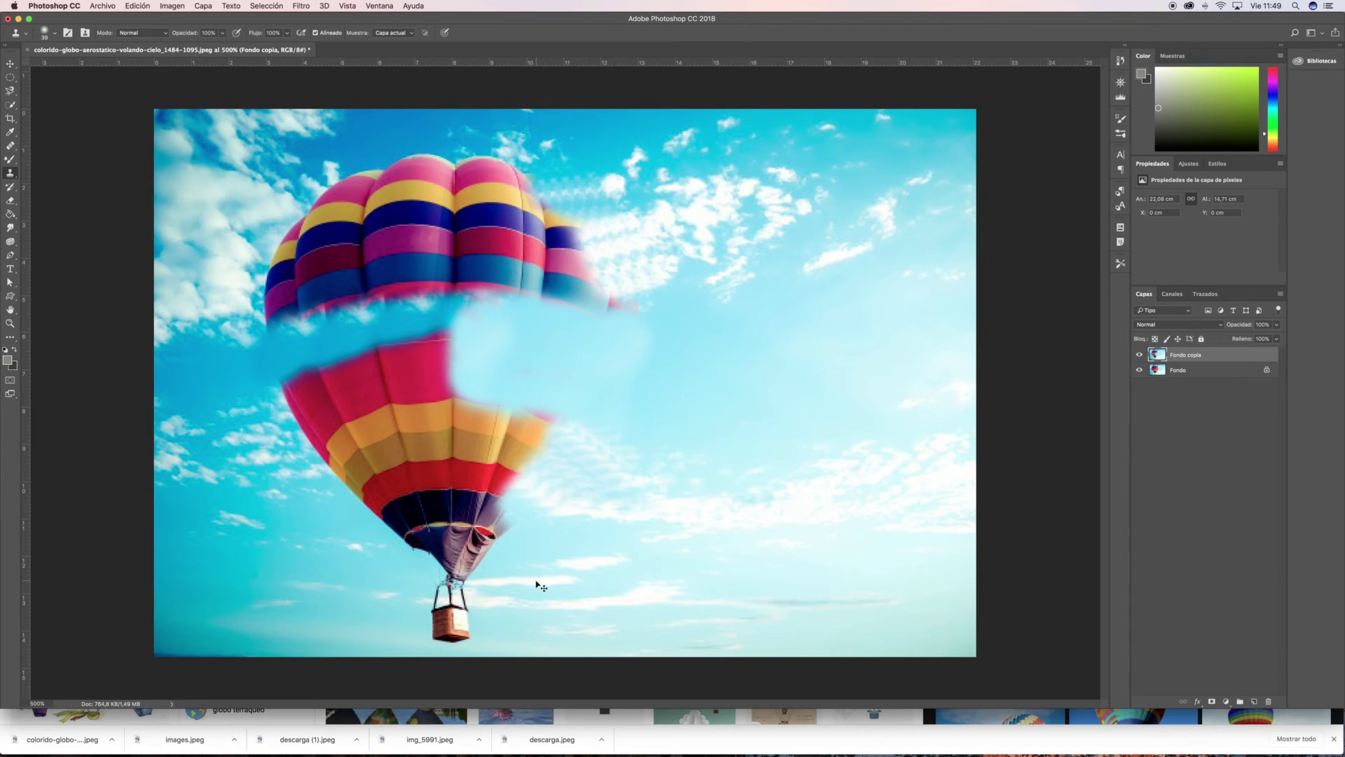
Clone nearby sky over the balloon's basket and ropes on Fondo copia, undoing the stray stroke beside the cone
mouse_move(496, 579)
mouse_down()
mouse_move(422, 573)
mouse_move(468, 603)
mouse_move(415, 594)
mouse_move(471, 630)
mouse_move(372, 612)
mouse_up()
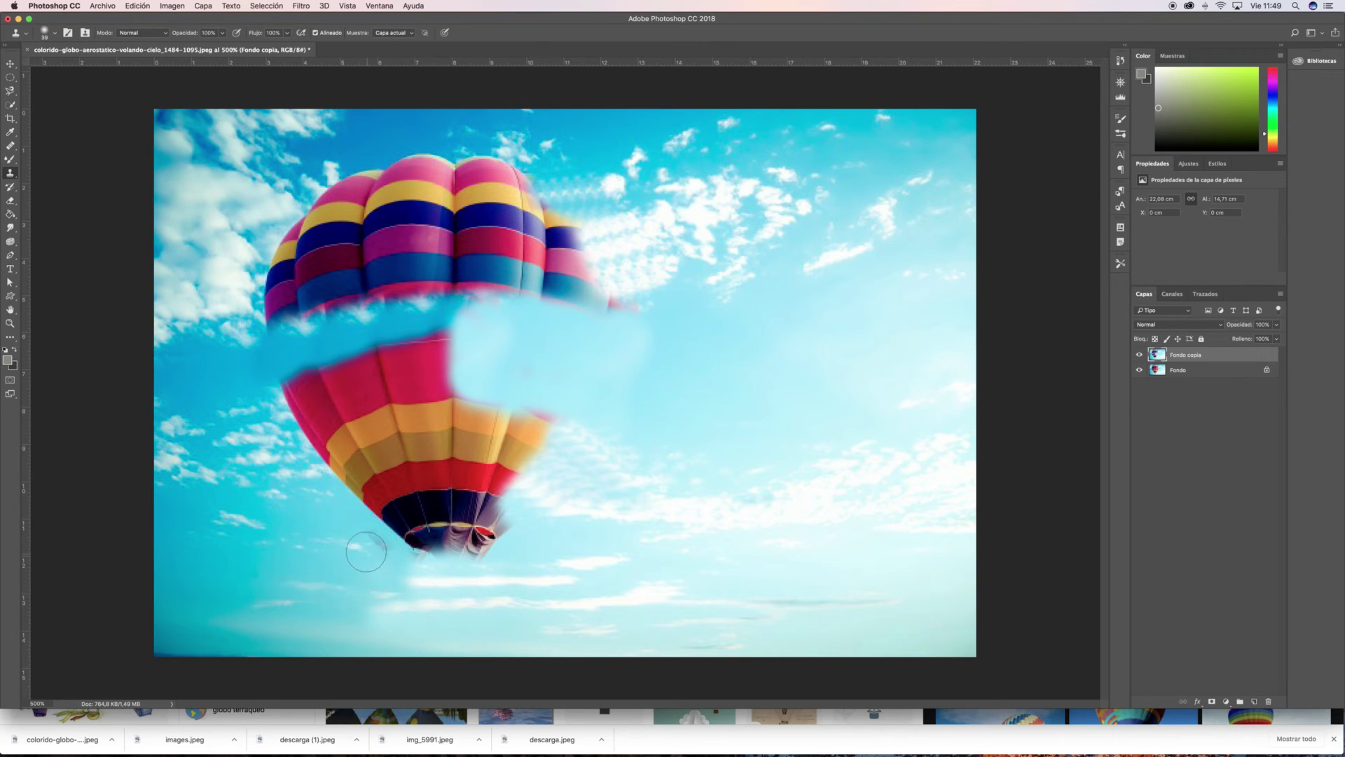
drag(365, 551, 351, 531)
key(super+z)
Clone sky and small clouds over the upper yellow band and the remaining pink panels, evening out the sky between the balloon's two remaining parts
mouse_move(316, 429)
mouse_down()
mouse_move(316, 442)
mouse_move(322, 416)
mouse_move(428, 413)
mouse_move(564, 429)
mouse_move(459, 409)
mouse_up()
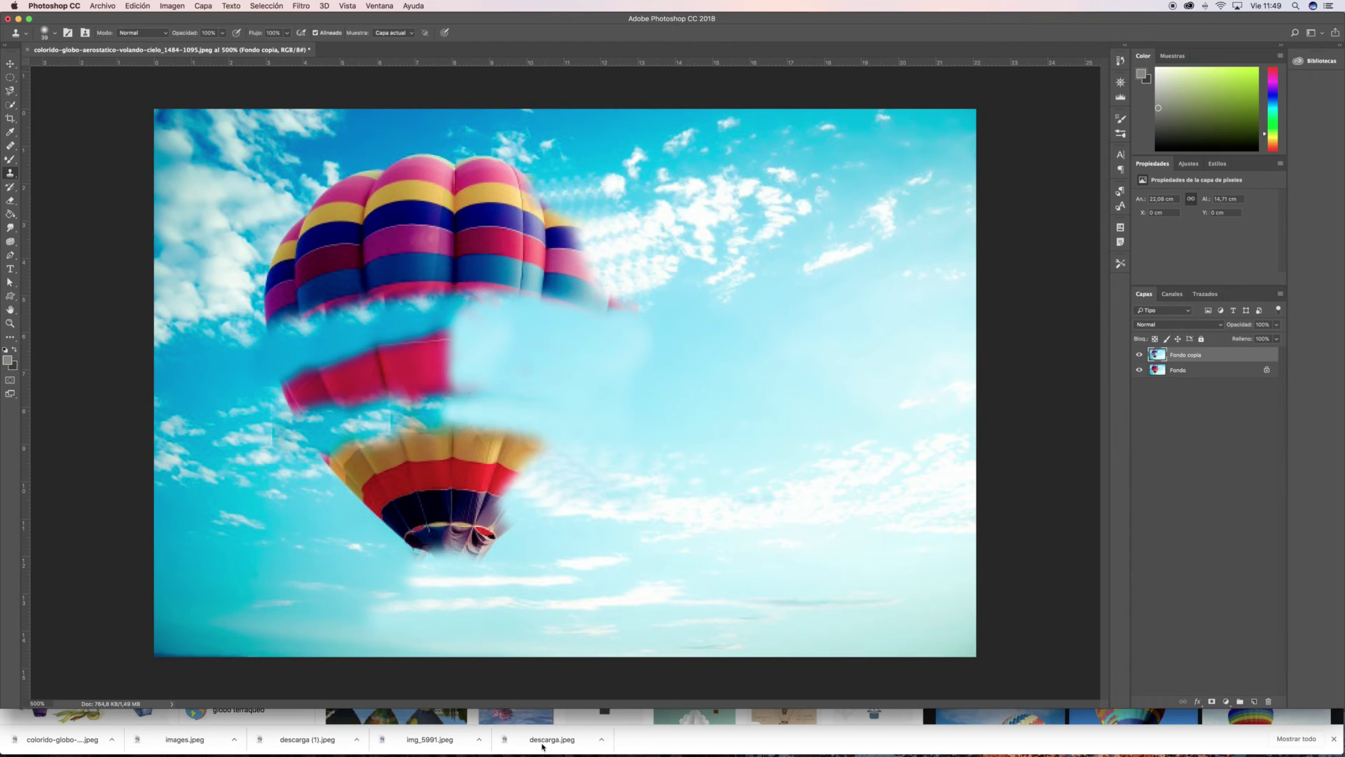
mouse_move(342, 366)
mouse_down()
mouse_move(376, 359)
mouse_move(356, 371)
mouse_move(376, 378)
mouse_move(437, 344)
mouse_move(428, 373)
mouse_move(442, 378)
mouse_move(297, 393)
mouse_move(260, 378)
mouse_move(306, 370)
mouse_move(319, 376)
mouse_move(290, 382)
mouse_move(341, 396)
mouse_move(378, 349)
mouse_move(405, 341)
mouse_move(382, 374)
mouse_move(434, 386)
mouse_move(464, 324)
mouse_up()
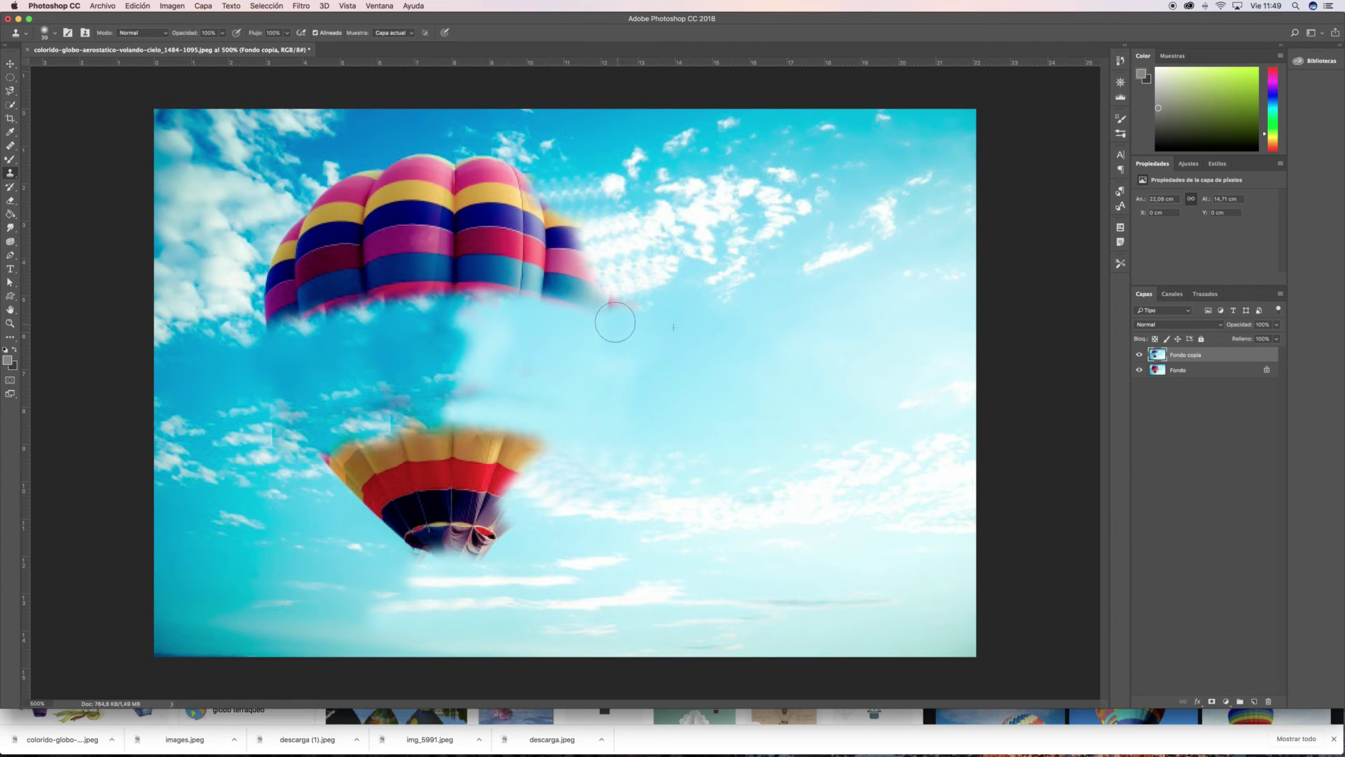
mouse_move(500, 309)
mouse_down()
mouse_move(465, 325)
mouse_move(515, 352)
mouse_up()
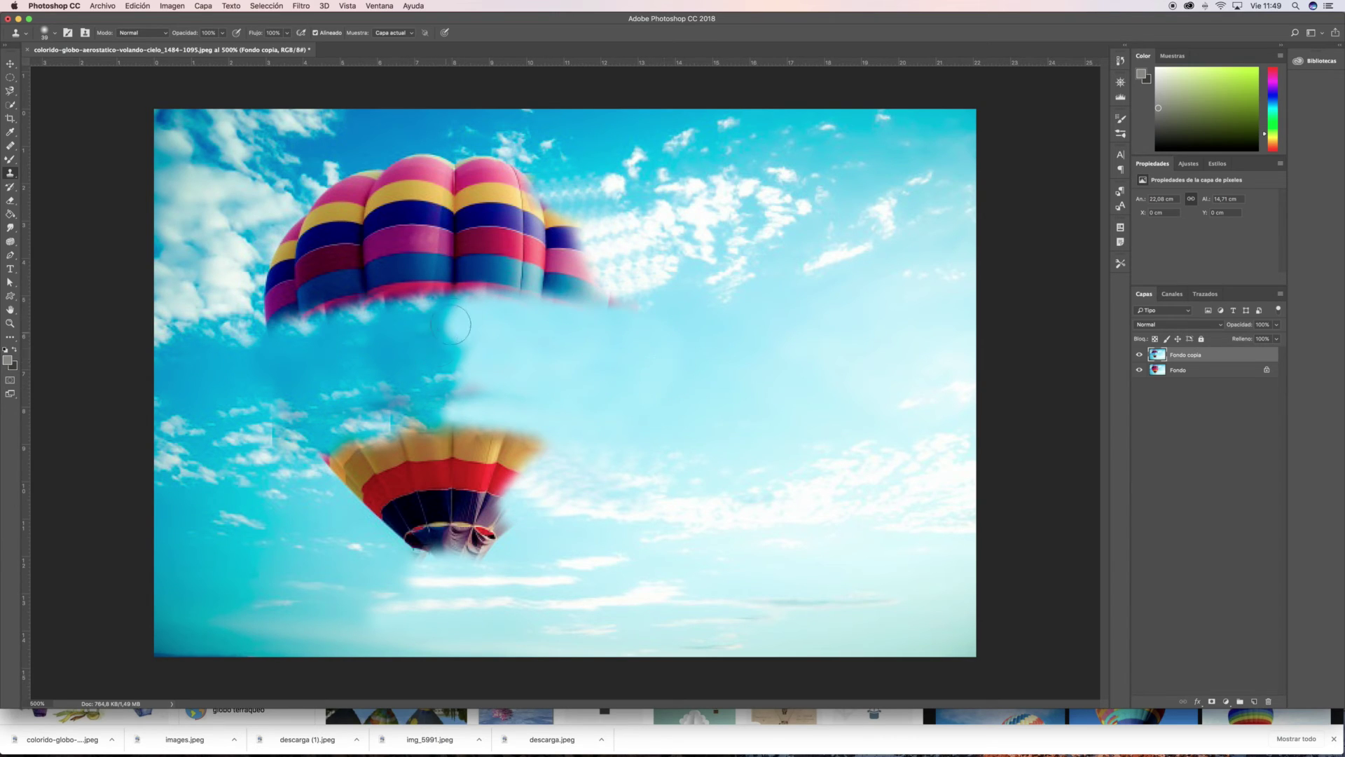
drag(450, 324, 460, 314)
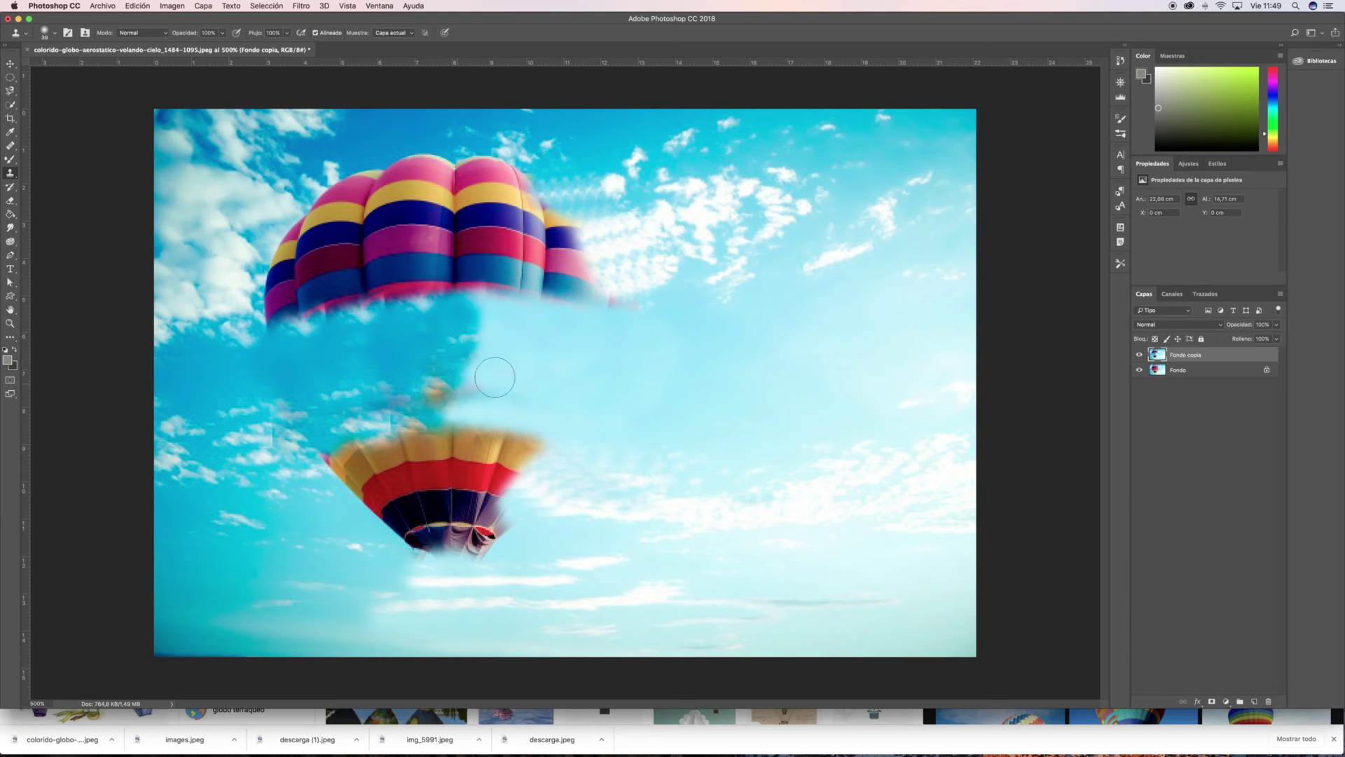
Clone clouds and light sky over the right half of the balloon's dome, including its lower red edge
click(582, 249)
mouse_move(582, 250)
mouse_down()
mouse_move(541, 220)
mouse_move(567, 212)
mouse_move(525, 199)
mouse_move(508, 177)
mouse_move(555, 195)
mouse_move(466, 168)
mouse_move(497, 195)
mouse_move(477, 201)
mouse_move(509, 214)
mouse_move(472, 212)
mouse_move(486, 228)
mouse_move(610, 298)
mouse_move(531, 292)
mouse_move(521, 276)
mouse_move(475, 282)
mouse_move(526, 296)
mouse_up()
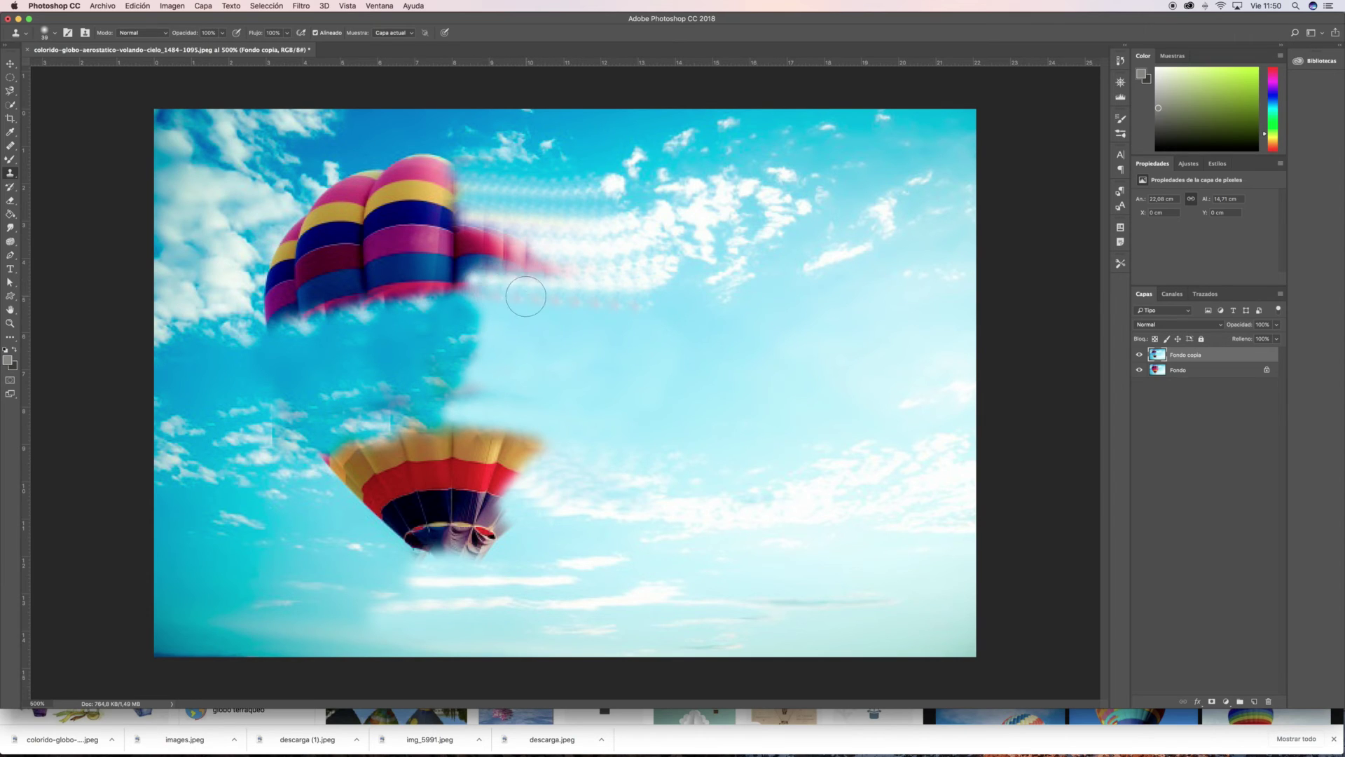
mouse_move(639, 311)
mouse_down()
mouse_move(483, 294)
mouse_move(478, 254)
mouse_move(523, 250)
mouse_move(465, 236)
mouse_move(616, 281)
mouse_up()
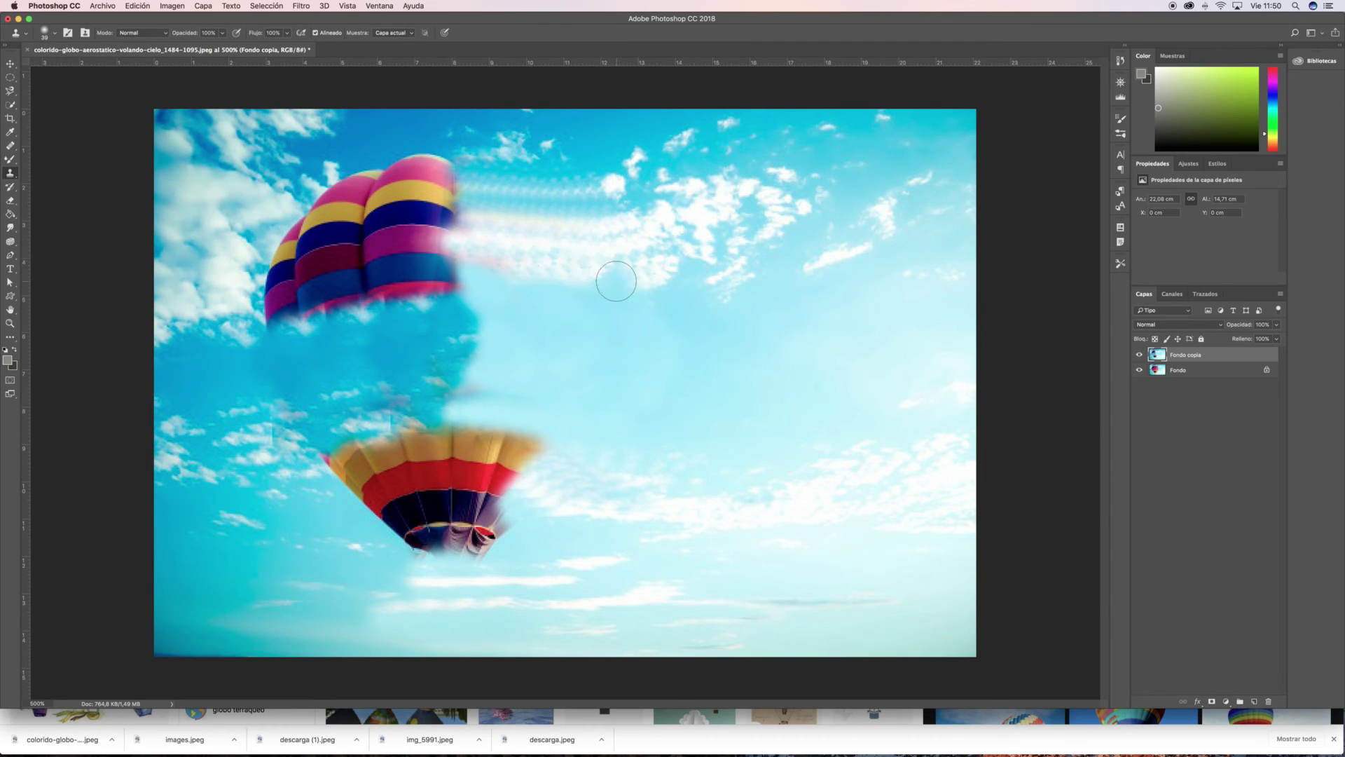
Sample the dark blue sky above the balloon and the white clouds beside it, and clone them over the dome's left half
alt+click(378, 143)
mouse_move(392, 168)
mouse_down()
mouse_move(428, 173)
mouse_move(424, 158)
mouse_move(447, 174)
mouse_move(438, 188)
mouse_move(296, 207)
mouse_move(353, 192)
mouse_move(347, 184)
mouse_move(378, 182)
mouse_move(339, 217)
mouse_move(299, 210)
mouse_move(278, 243)
mouse_move(442, 228)
mouse_up()
mouse_move(470, 278)
mouse_down()
mouse_move(429, 263)
mouse_move(455, 255)
mouse_up()
alt+click(222, 297)
mouse_move(269, 295)
mouse_down()
mouse_move(326, 254)
mouse_move(334, 266)
mouse_move(405, 243)
mouse_move(388, 251)
mouse_move(424, 278)
mouse_move(315, 293)
mouse_move(320, 307)
mouse_move(378, 306)
mouse_move(447, 288)
mouse_move(432, 262)
mouse_move(405, 272)
mouse_move(411, 285)
mouse_move(355, 249)
mouse_move(391, 247)
mouse_move(375, 276)
mouse_move(397, 290)
mouse_move(407, 247)
mouse_move(454, 244)
mouse_move(444, 274)
mouse_move(421, 283)
mouse_move(498, 310)
mouse_move(479, 322)
mouse_move(494, 368)
mouse_move(483, 385)
mouse_move(461, 409)
mouse_up()
Cover the balloon's remaining yellow, red and dark lower cone with cloned sky and small clouds
mouse_move(336, 520)
mouse_down()
mouse_move(351, 485)
mouse_move(339, 460)
mouse_move(413, 442)
mouse_up()
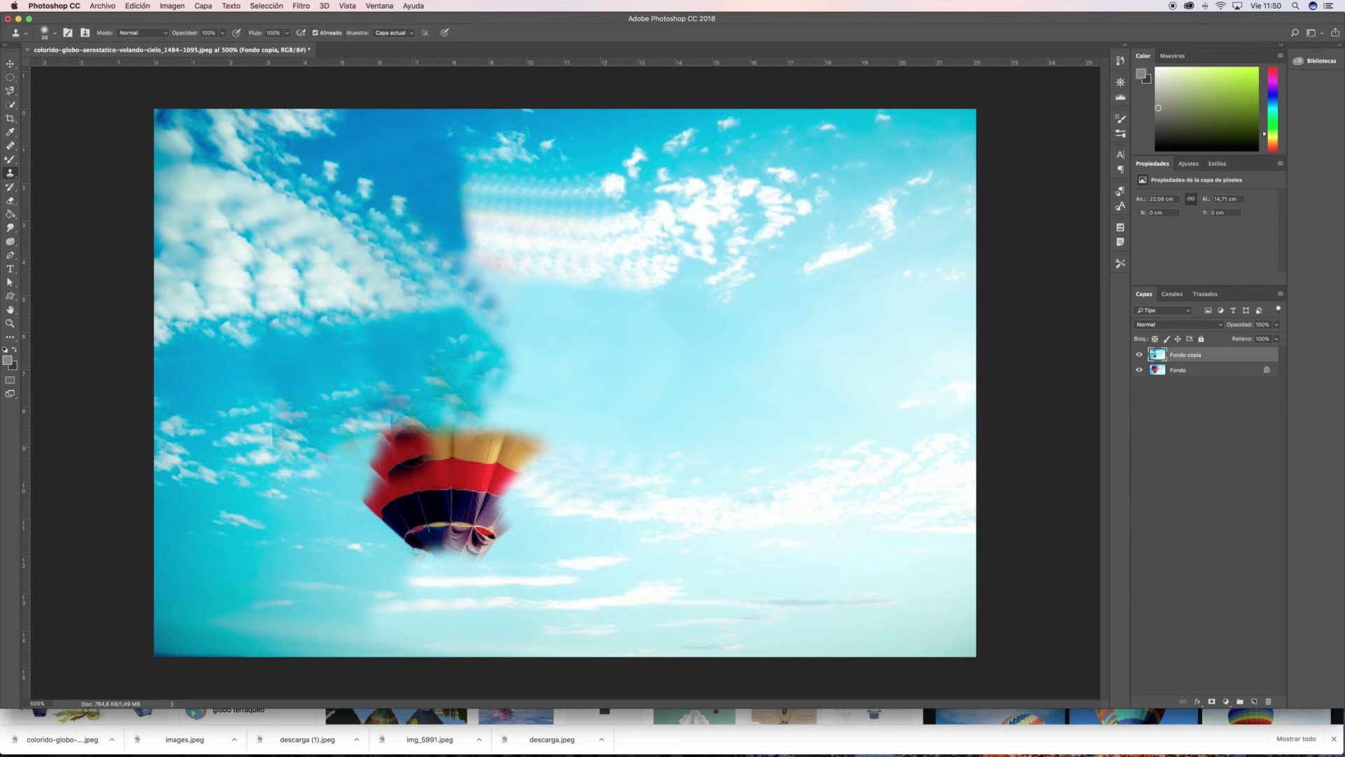
mouse_move(539, 483)
mouse_down()
mouse_move(501, 471)
mouse_move(520, 463)
mouse_move(493, 455)
mouse_move(518, 451)
mouse_move(460, 442)
mouse_move(534, 442)
mouse_move(469, 463)
mouse_move(393, 443)
mouse_move(446, 434)
mouse_move(437, 385)
mouse_move(463, 390)
mouse_move(474, 423)
mouse_move(516, 422)
mouse_move(440, 473)
mouse_move(387, 468)
mouse_move(391, 447)
mouse_move(365, 473)
mouse_move(381, 421)
mouse_move(407, 407)
mouse_move(287, 416)
mouse_move(345, 478)
mouse_move(379, 510)
mouse_up()
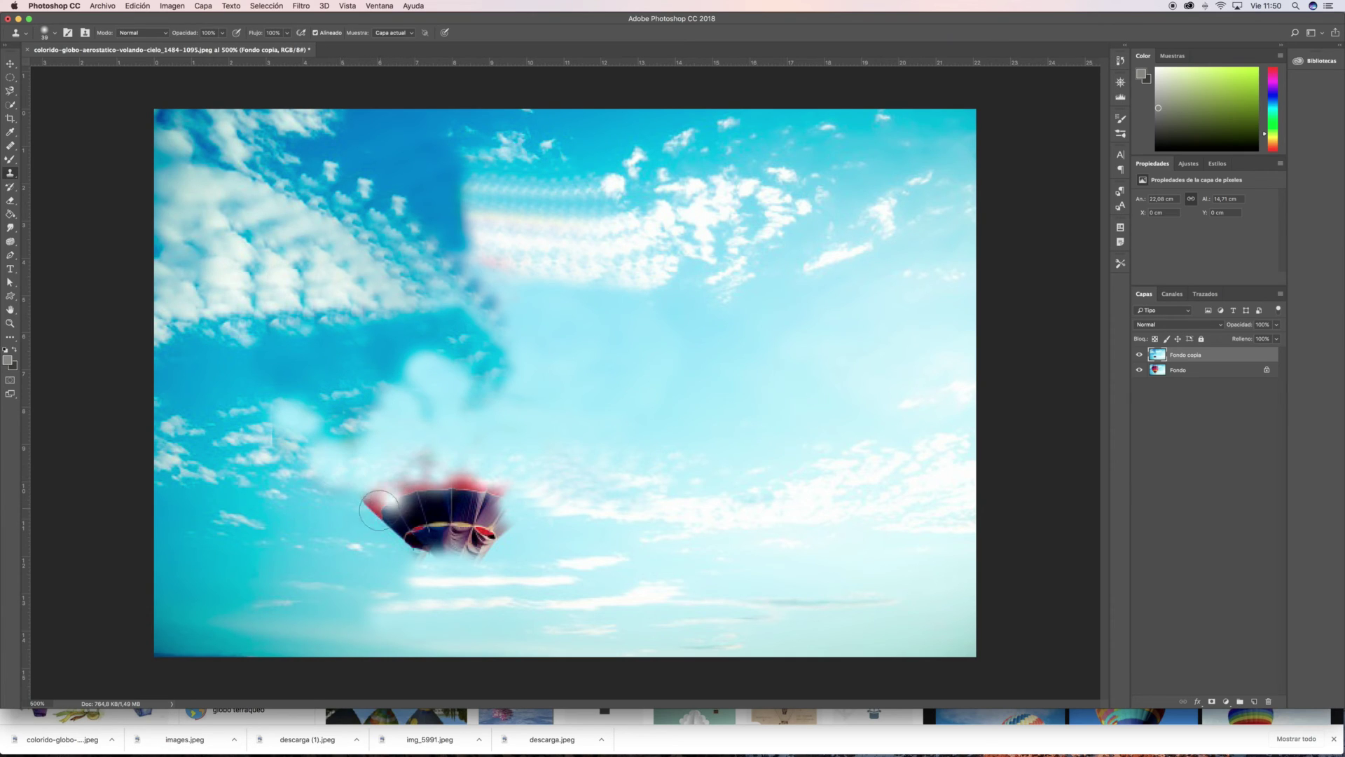
mouse_move(256, 438)
mouse_down()
mouse_move(294, 421)
mouse_move(329, 455)
mouse_move(370, 463)
mouse_move(399, 413)
mouse_move(421, 441)
mouse_move(451, 414)
mouse_move(424, 371)
mouse_move(470, 396)
mouse_move(483, 438)
mouse_move(471, 476)
mouse_move(382, 505)
mouse_move(392, 511)
mouse_move(418, 487)
mouse_move(490, 490)
mouse_move(535, 560)
mouse_move(586, 536)
mouse_move(490, 504)
mouse_move(439, 542)
mouse_move(413, 533)
mouse_move(420, 514)
mouse_move(441, 539)
mouse_move(477, 545)
mouse_move(441, 526)
mouse_move(465, 515)
mouse_move(510, 539)
mouse_move(466, 479)
mouse_move(487, 473)
mouse_up()
alt+click(353, 551)
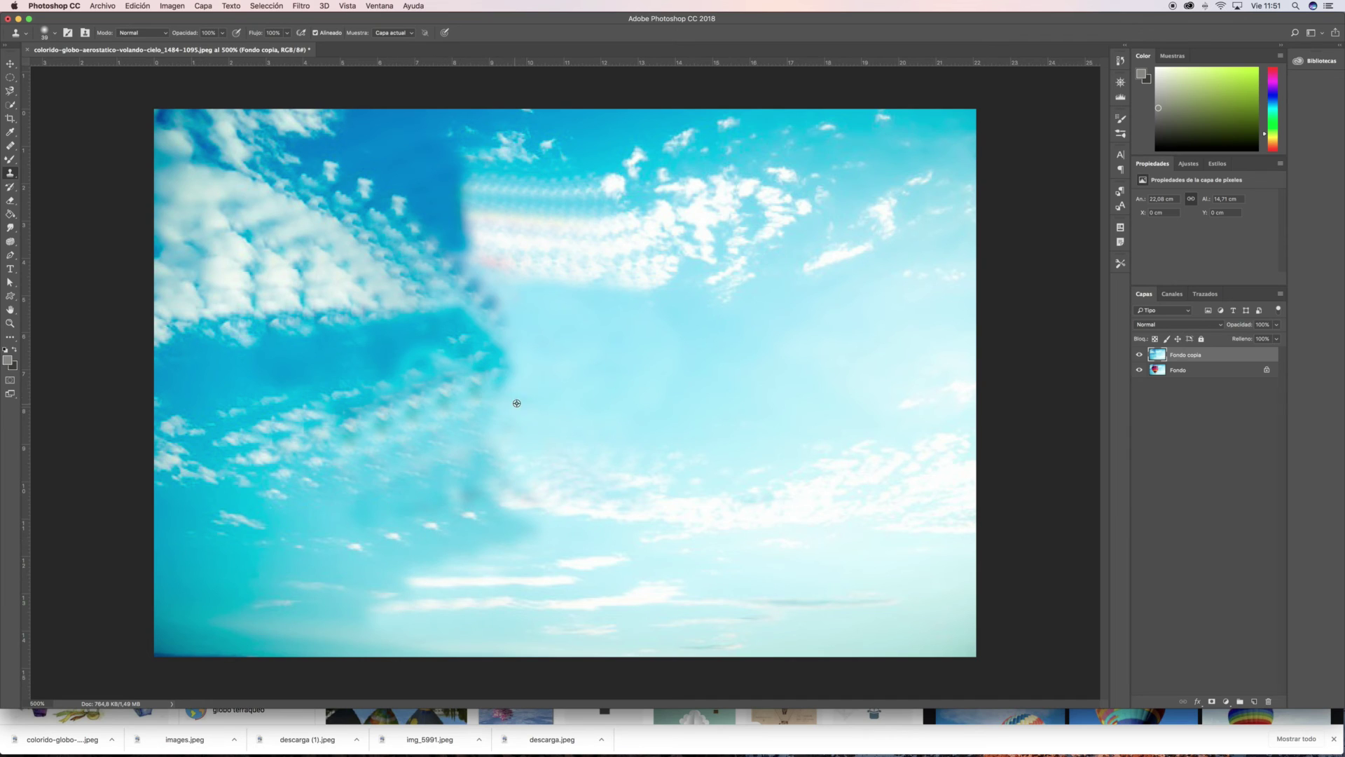
Soften the seam between the dark and light sky near the image centre by cloning light sky and a small cloud along it
mouse_move(451, 321)
mouse_down()
mouse_move(515, 329)
mouse_move(522, 361)
mouse_move(543, 361)
mouse_up()
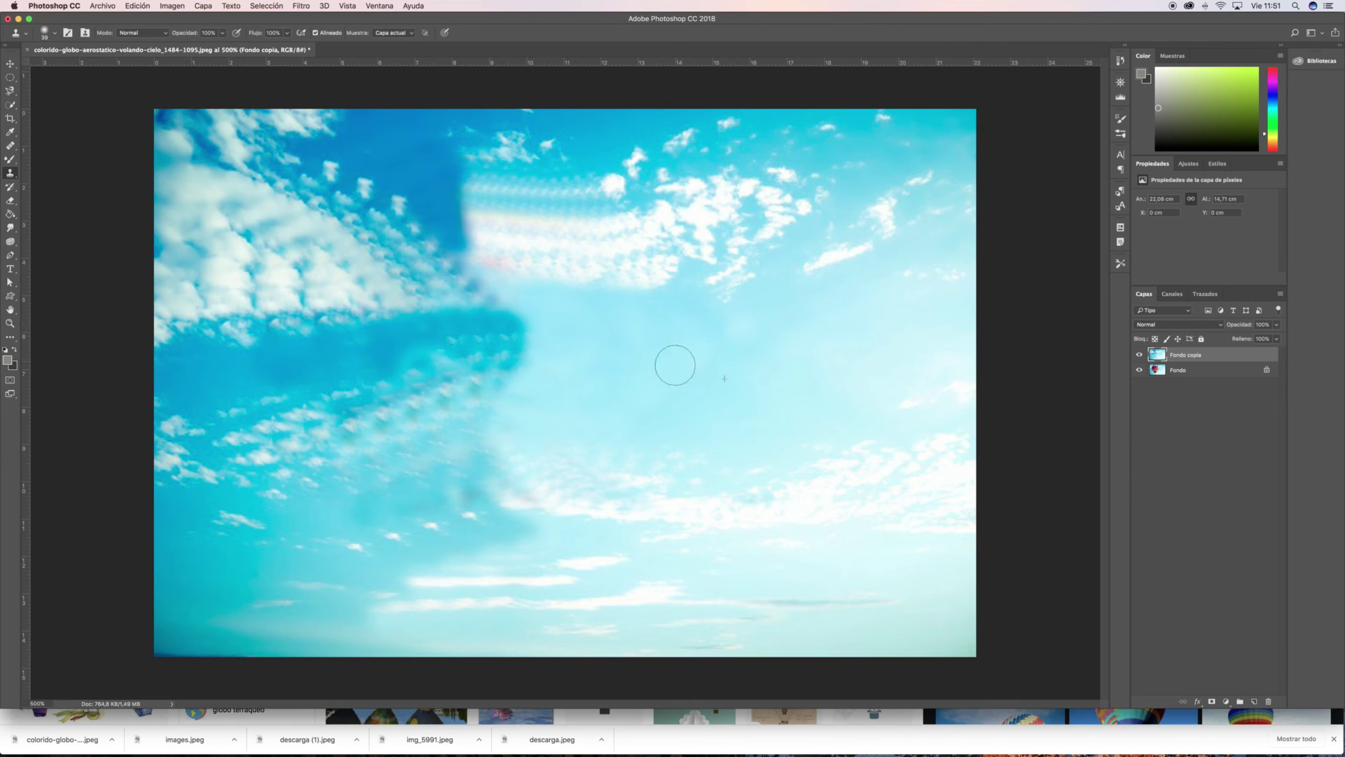
drag(598, 324, 548, 338)
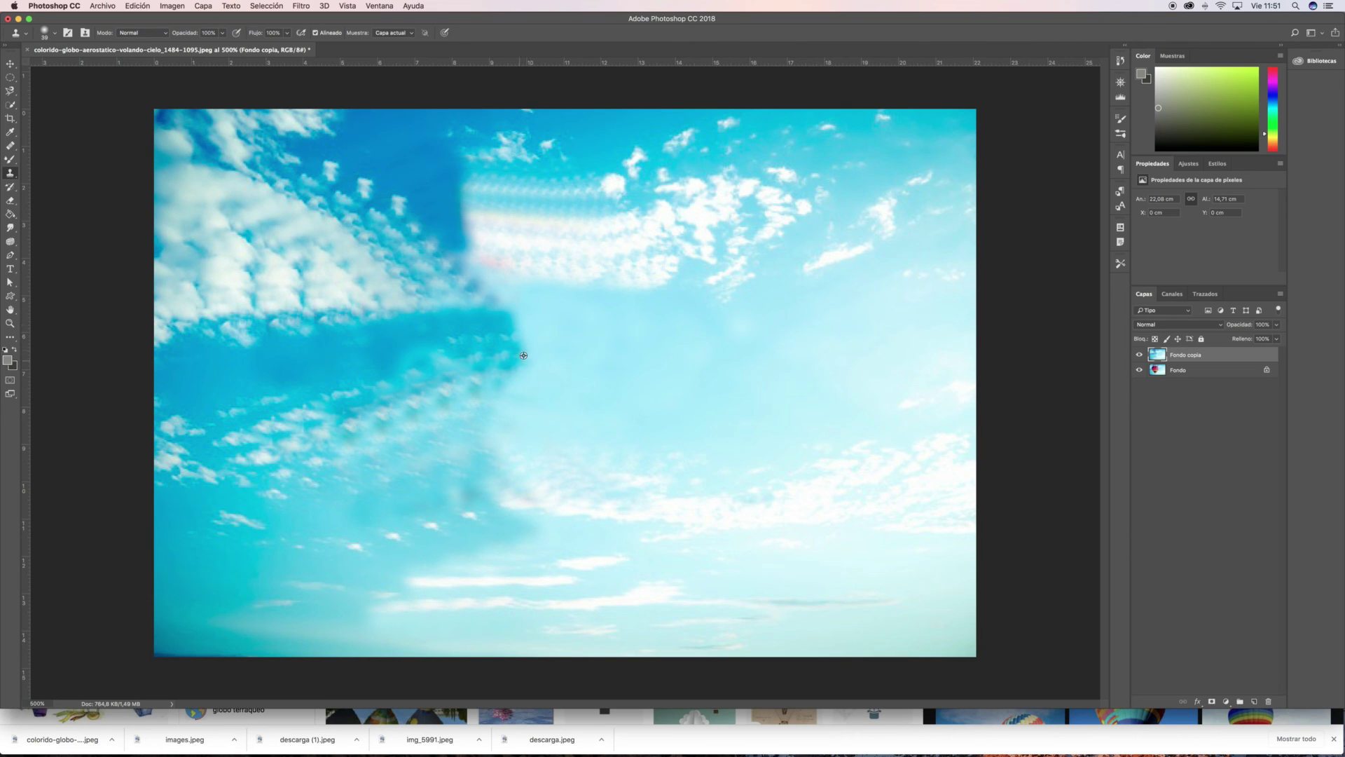
mouse_move(508, 290)
mouse_down()
mouse_move(526, 325)
mouse_move(511, 400)
mouse_move(524, 412)
mouse_up()
mouse_move(512, 450)
mouse_down()
mouse_move(524, 410)
mouse_move(558, 430)
mouse_up()
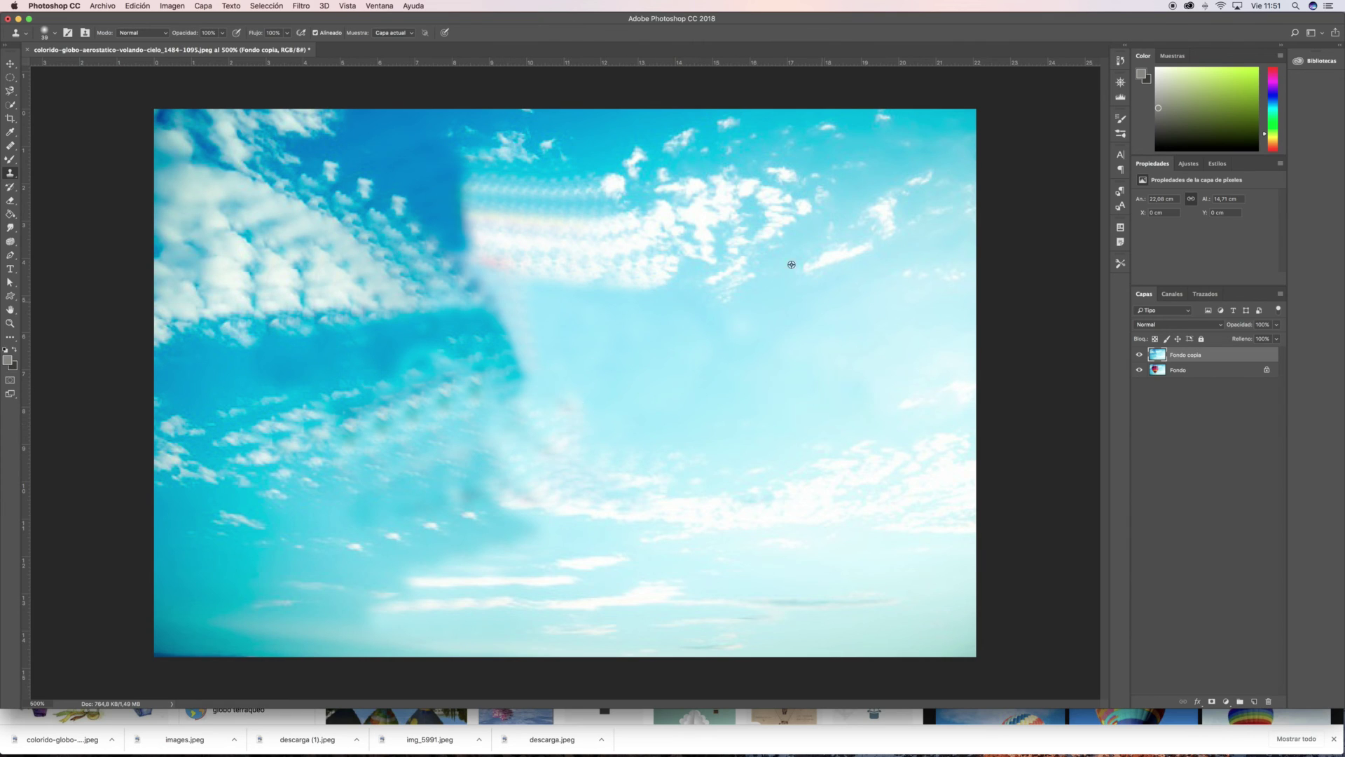
mouse_move(576, 333)
mouse_down()
mouse_move(520, 330)
mouse_move(517, 309)
mouse_move(591, 318)
mouse_move(660, 351)
mouse_move(636, 354)
mouse_move(675, 377)
mouse_up()
alt+click(757, 355)
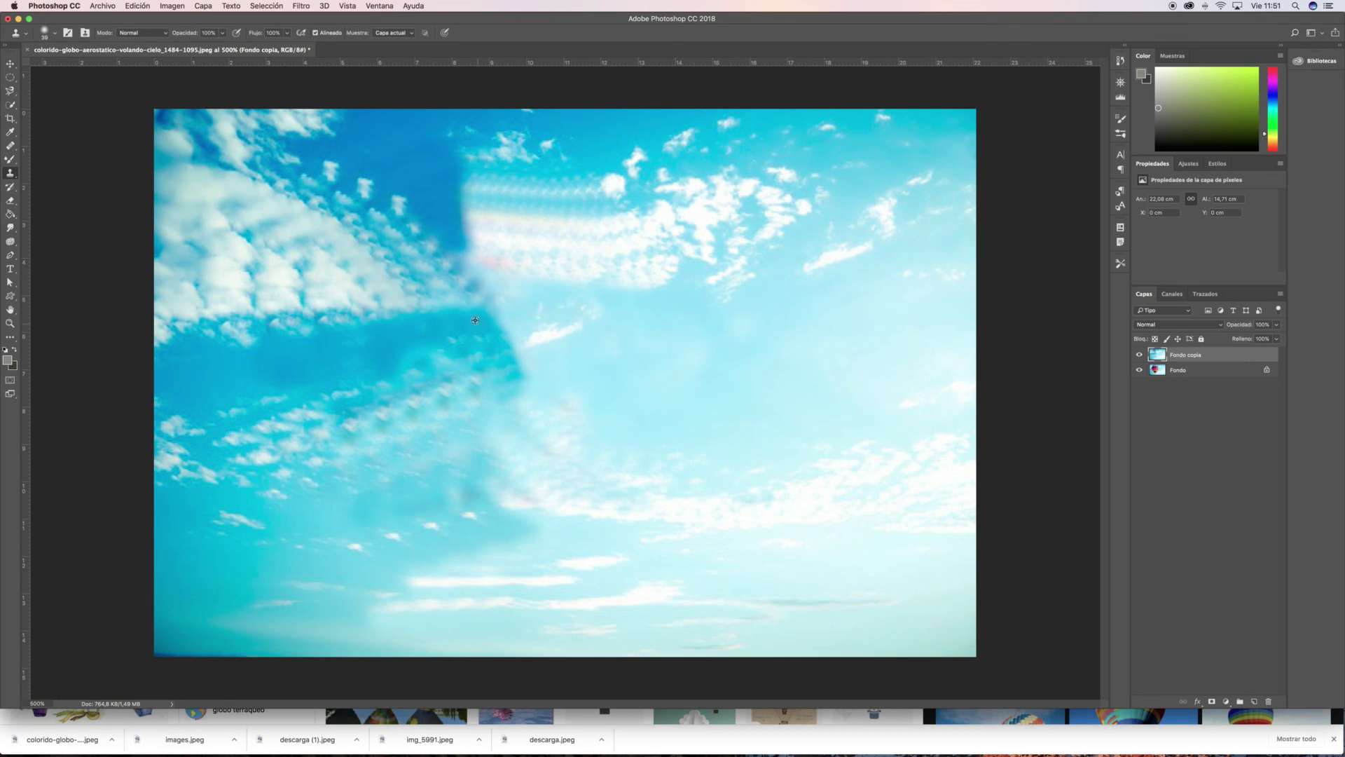
alt+click(450, 234)
click(491, 261)
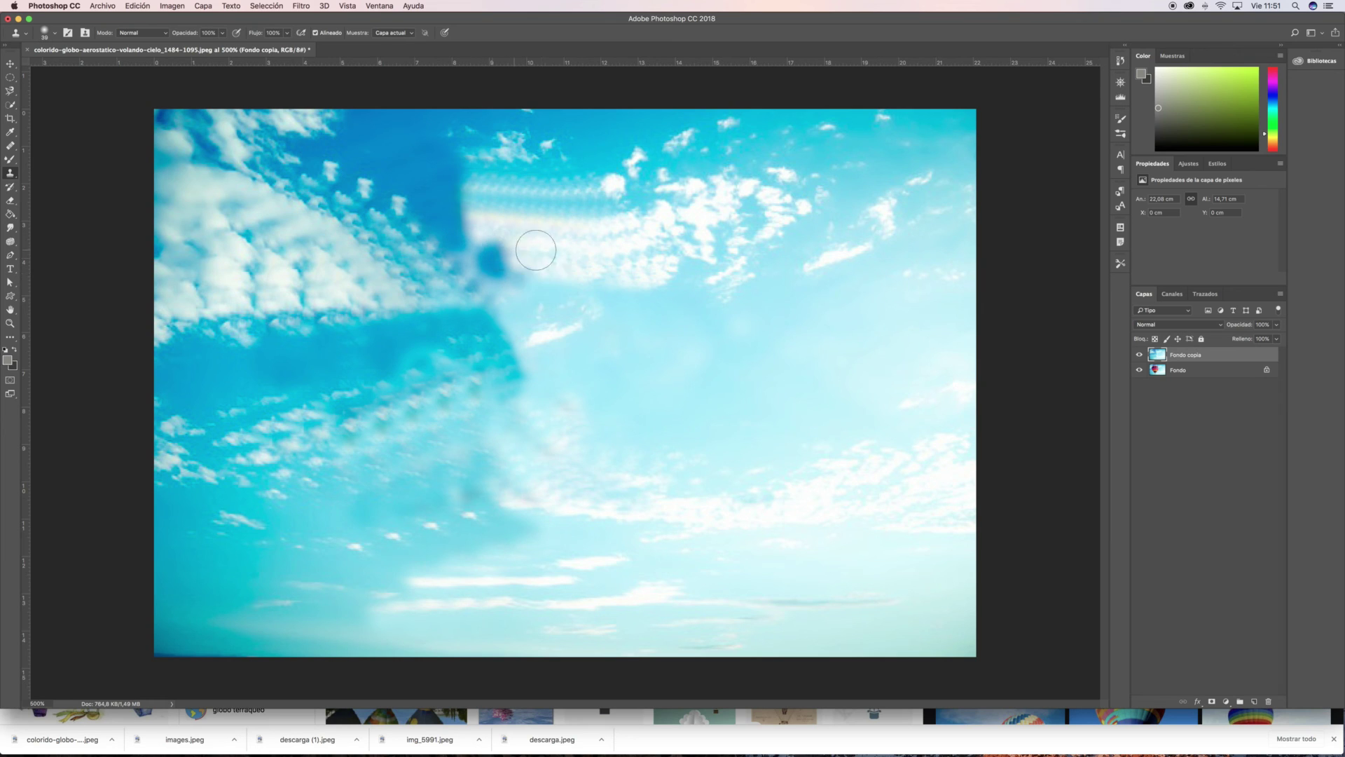
key(super+z)
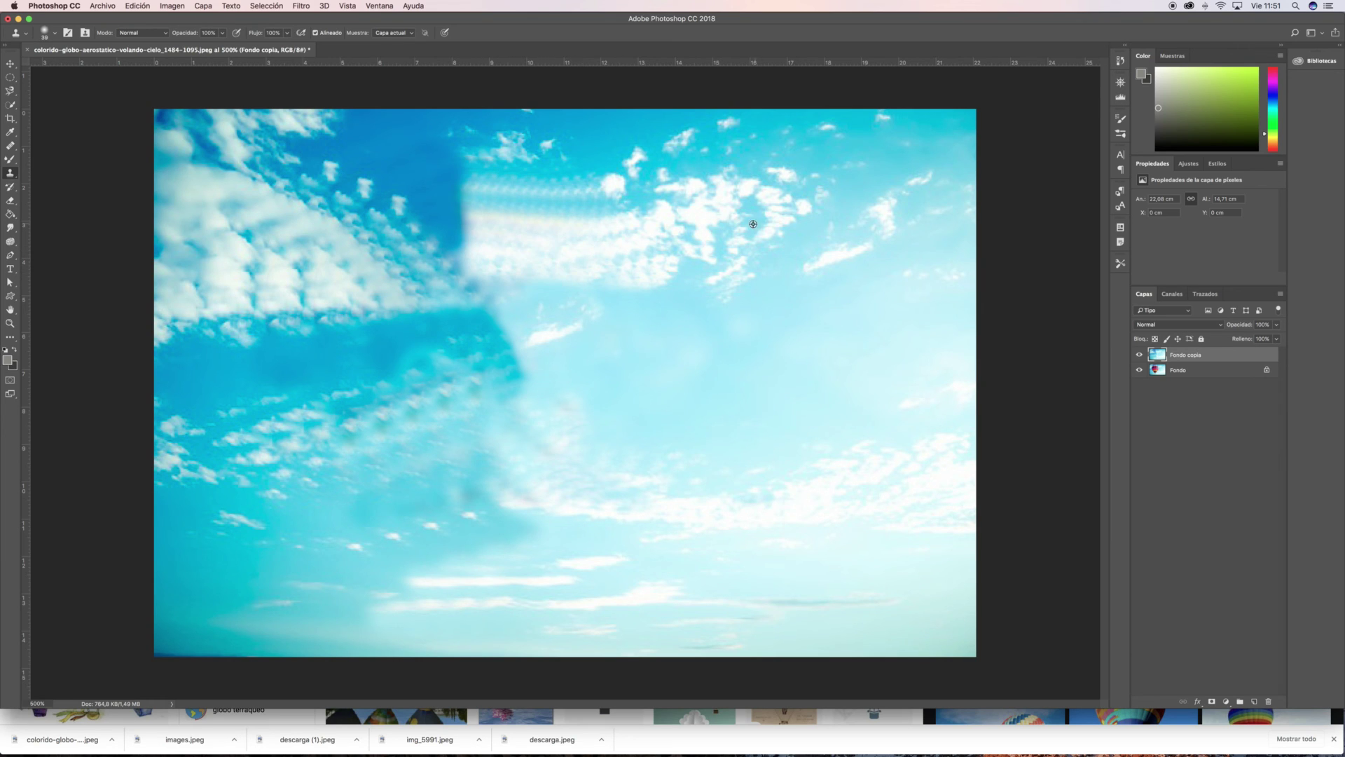
Clone clean white clouds over the pinkish cloud streaks and a cloud from the left over the central sky seam
alt+click(785, 212)
mouse_move(517, 228)
mouse_down()
mouse_move(549, 256)
mouse_move(489, 235)
mouse_move(510, 280)
mouse_up()
alt+click(652, 300)
drag(540, 346, 585, 345)
key(super+z)
alt+click(296, 293)
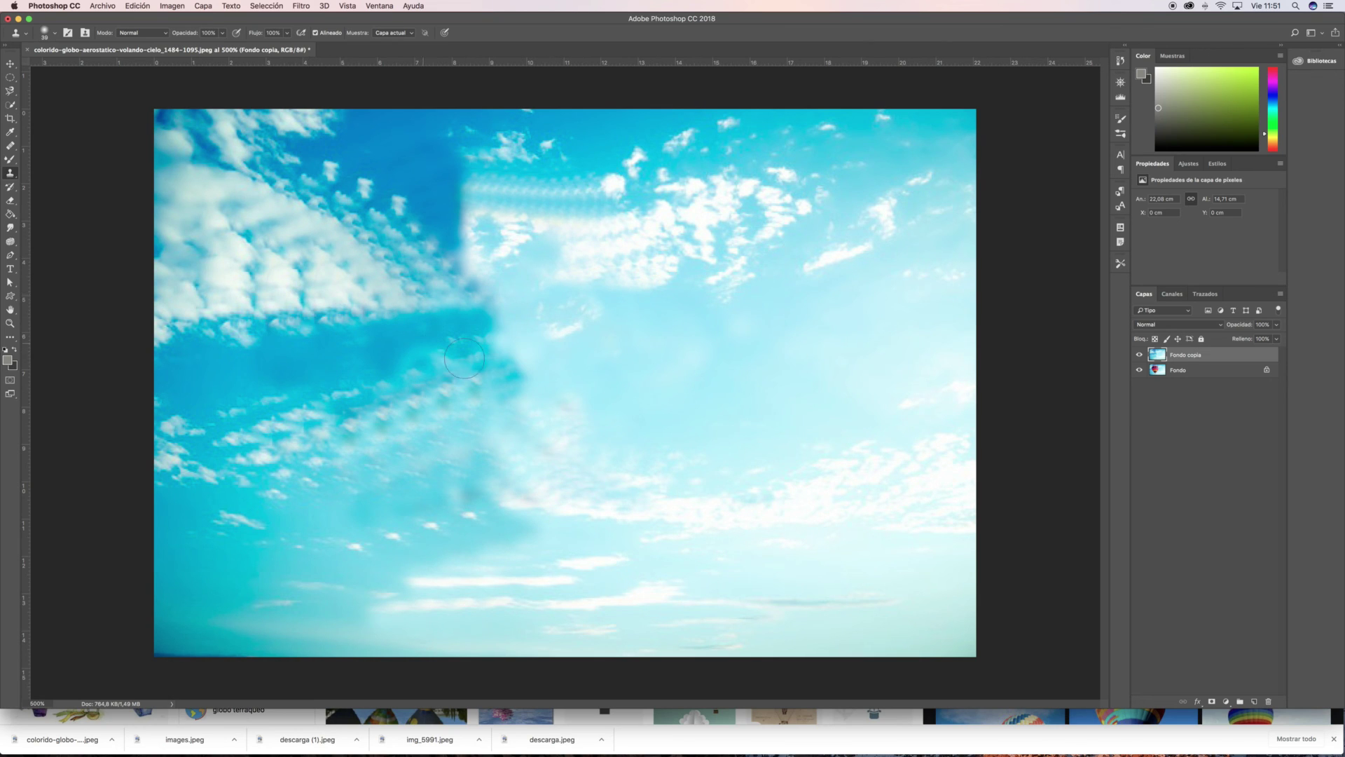
mouse_move(448, 349)
mouse_down()
mouse_move(510, 374)
mouse_move(501, 334)
mouse_move(530, 333)
mouse_move(550, 362)
mouse_up()
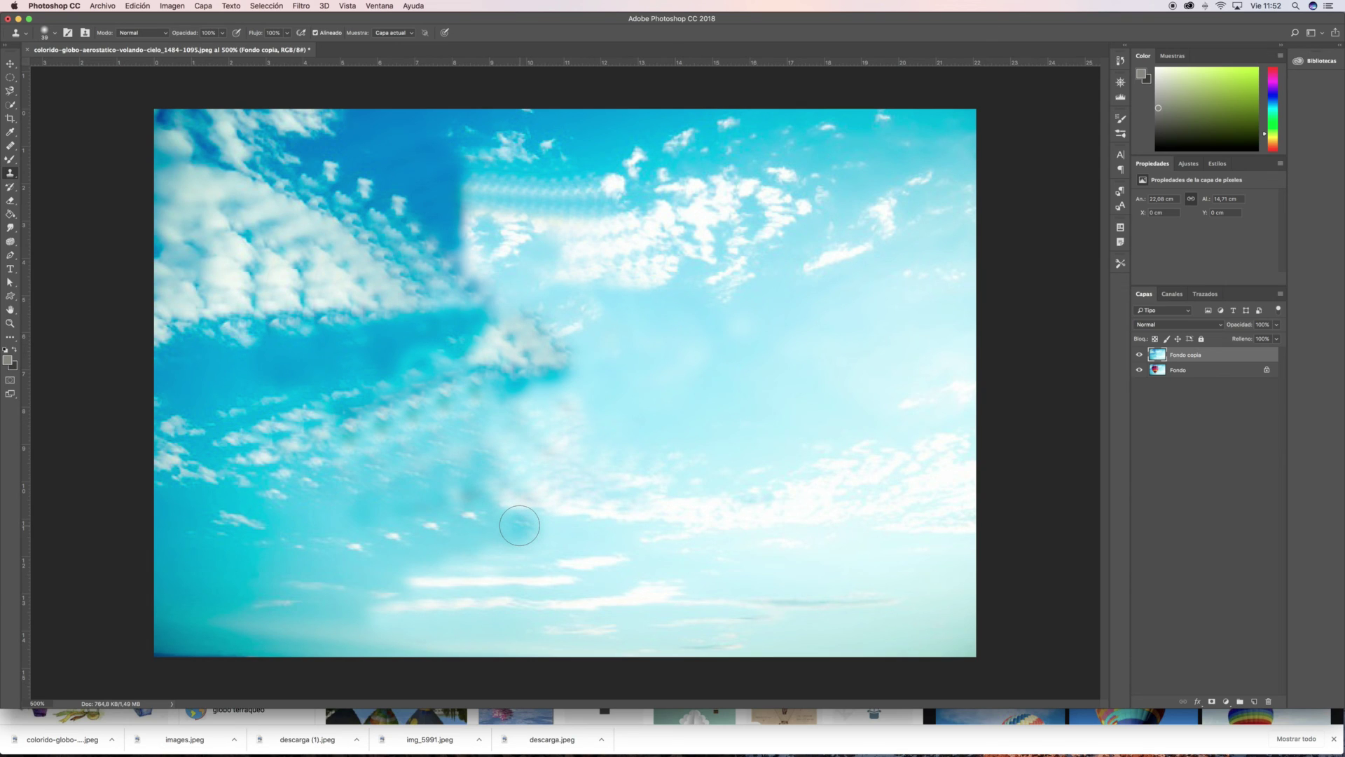
Toggle the visibility of Fondo copia to compare the retouched sky with the original balloon image
click(1139, 355)
click(1139, 355)
click(1139, 355)
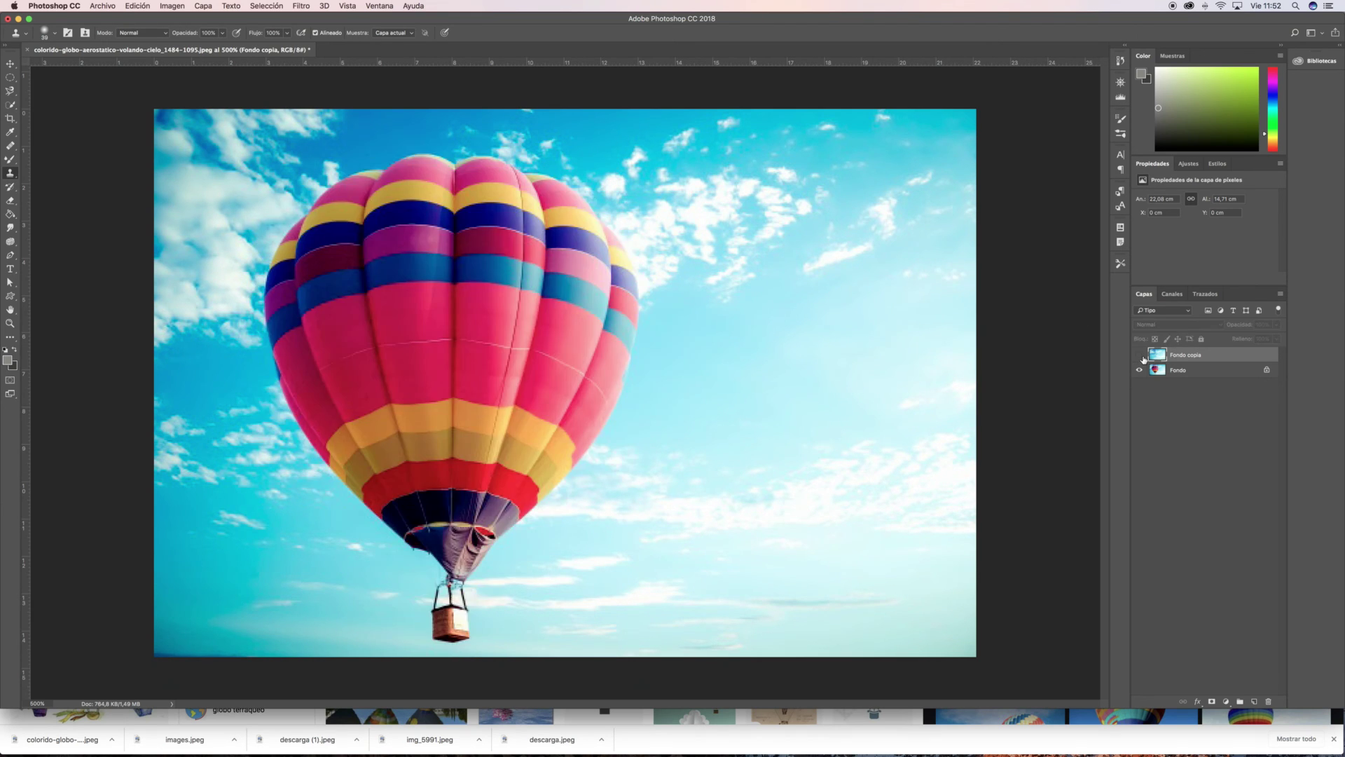
click(1139, 355)
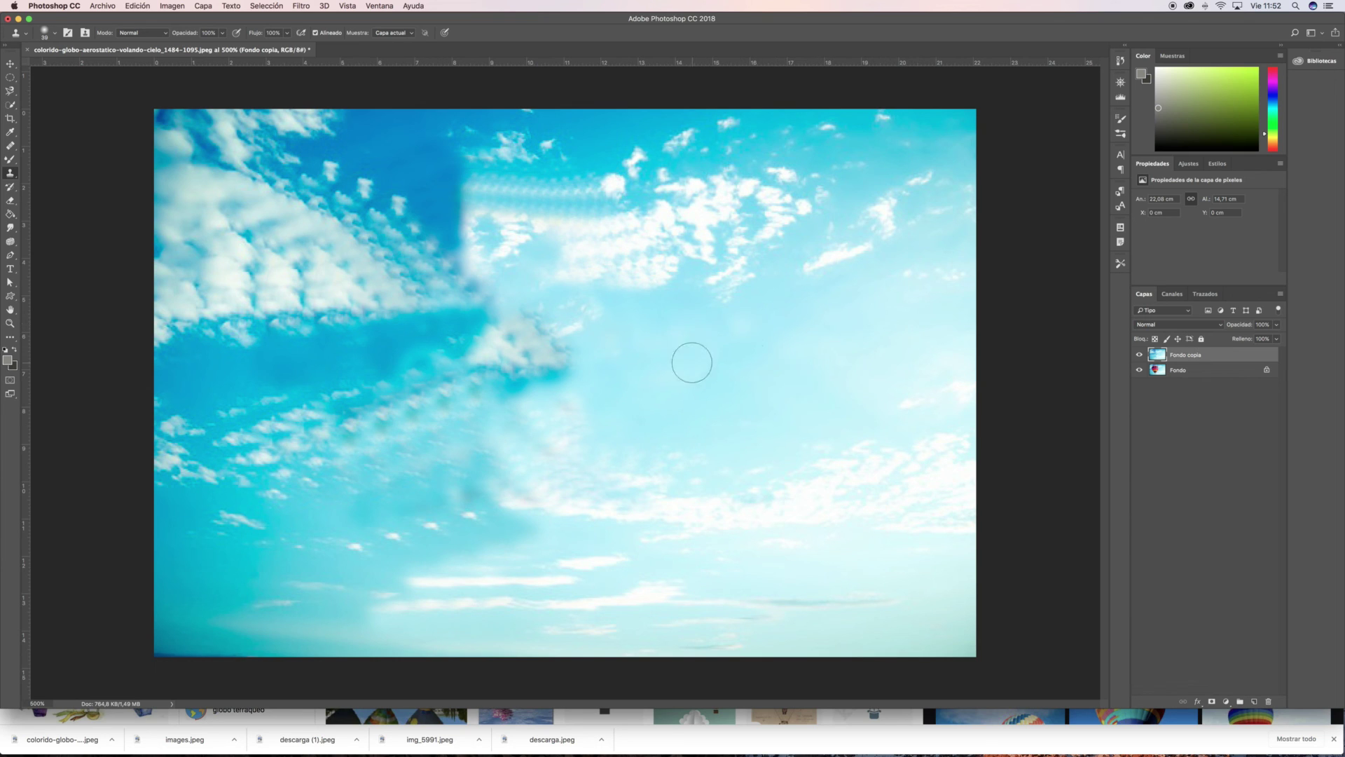
Clone small clouds into the clear sky right of centre and over the repeating cloud streaks in the upper middle
mouse_move(691, 360)
mouse_down()
mouse_move(666, 393)
mouse_move(715, 358)
mouse_move(669, 327)
mouse_move(697, 285)
mouse_move(631, 379)
mouse_up()
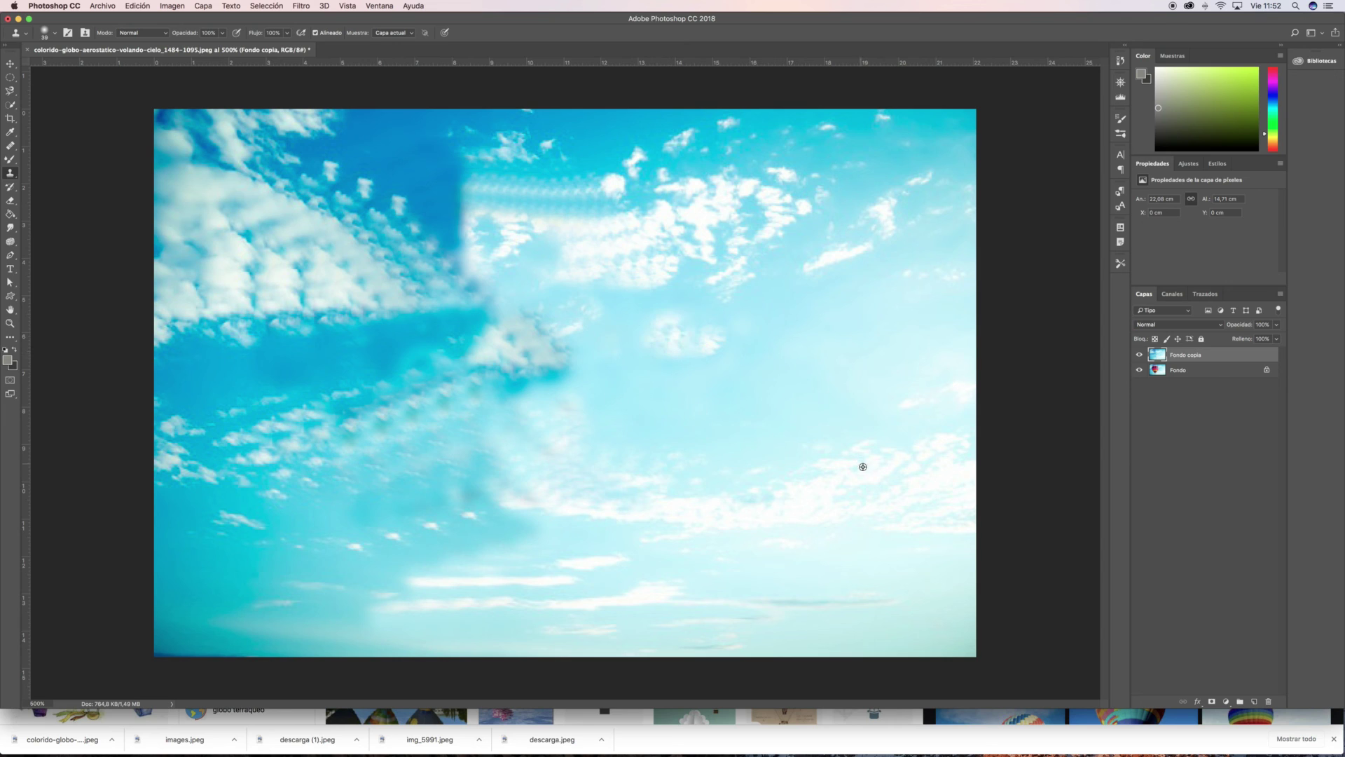
mouse_move(799, 432)
mouse_down()
mouse_move(699, 420)
mouse_move(694, 403)
mouse_up()
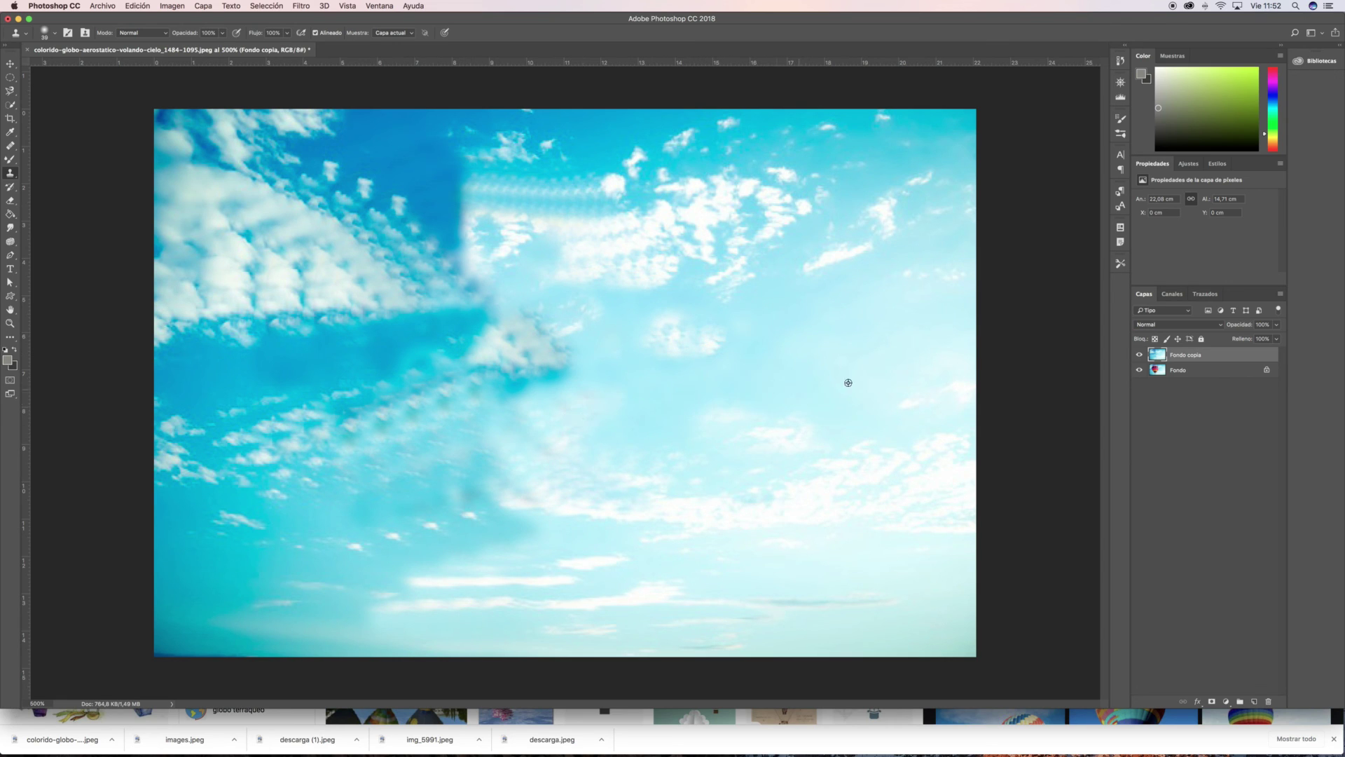
mouse_move(656, 410)
mouse_down()
mouse_move(816, 362)
mouse_move(674, 408)
mouse_up()
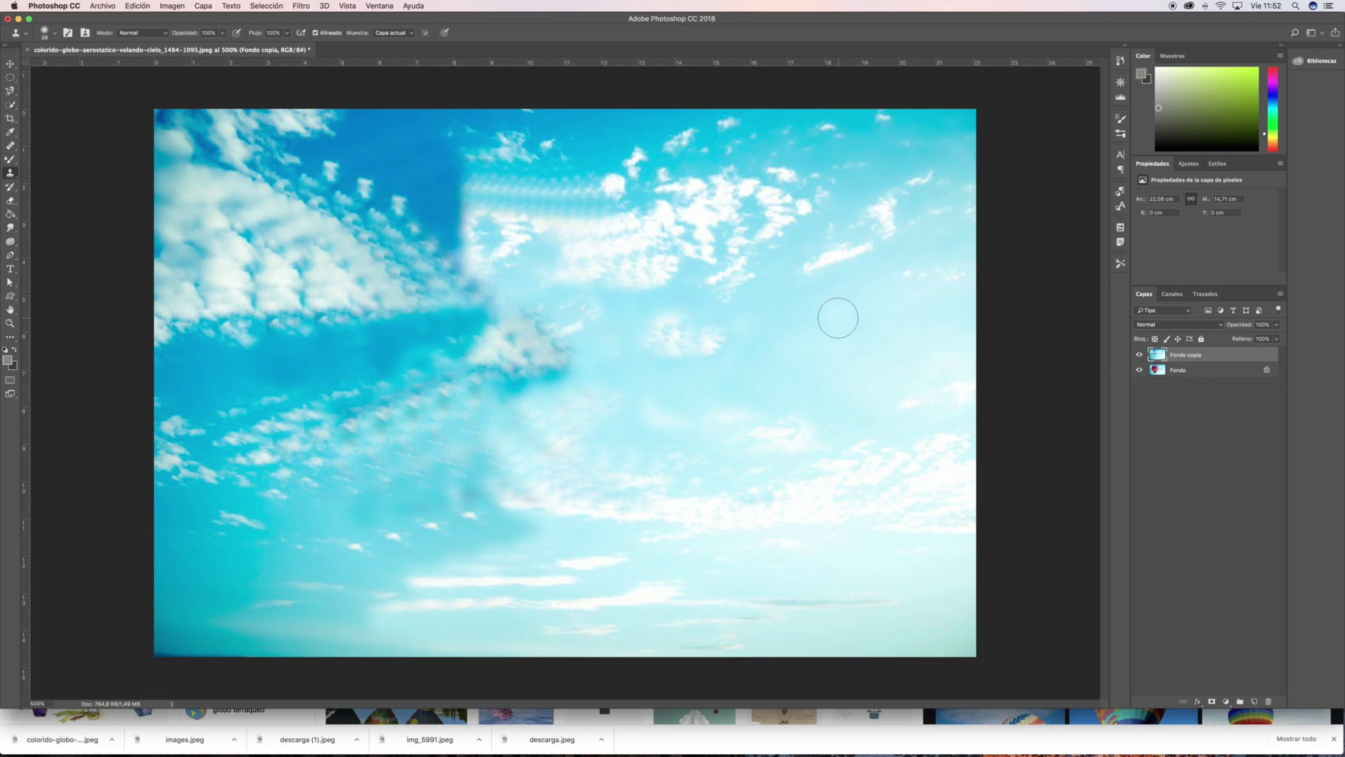
mouse_move(545, 199)
mouse_down()
mouse_move(567, 192)
mouse_move(570, 167)
mouse_move(580, 191)
mouse_move(468, 184)
mouse_up()
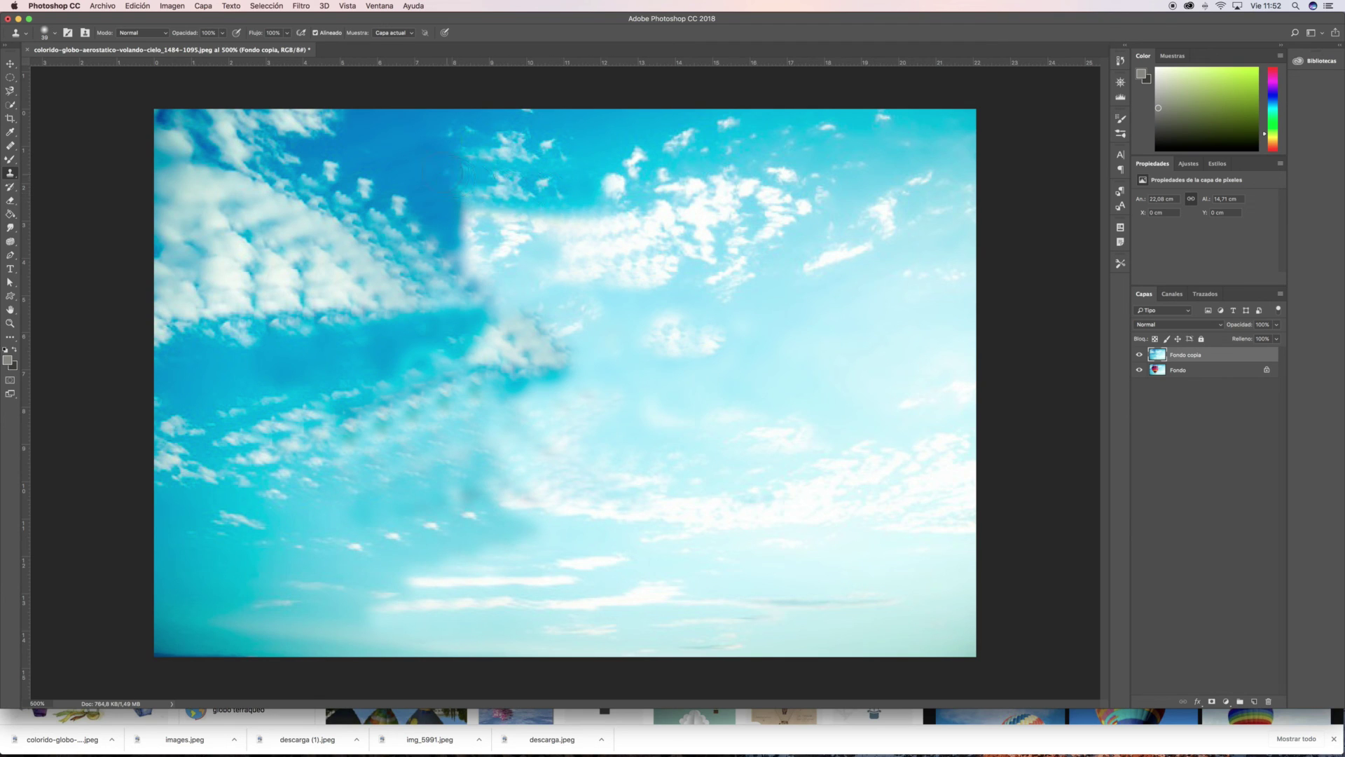
mouse_move(616, 177)
mouse_down()
mouse_move(549, 151)
mouse_move(475, 144)
mouse_move(528, 136)
mouse_up()
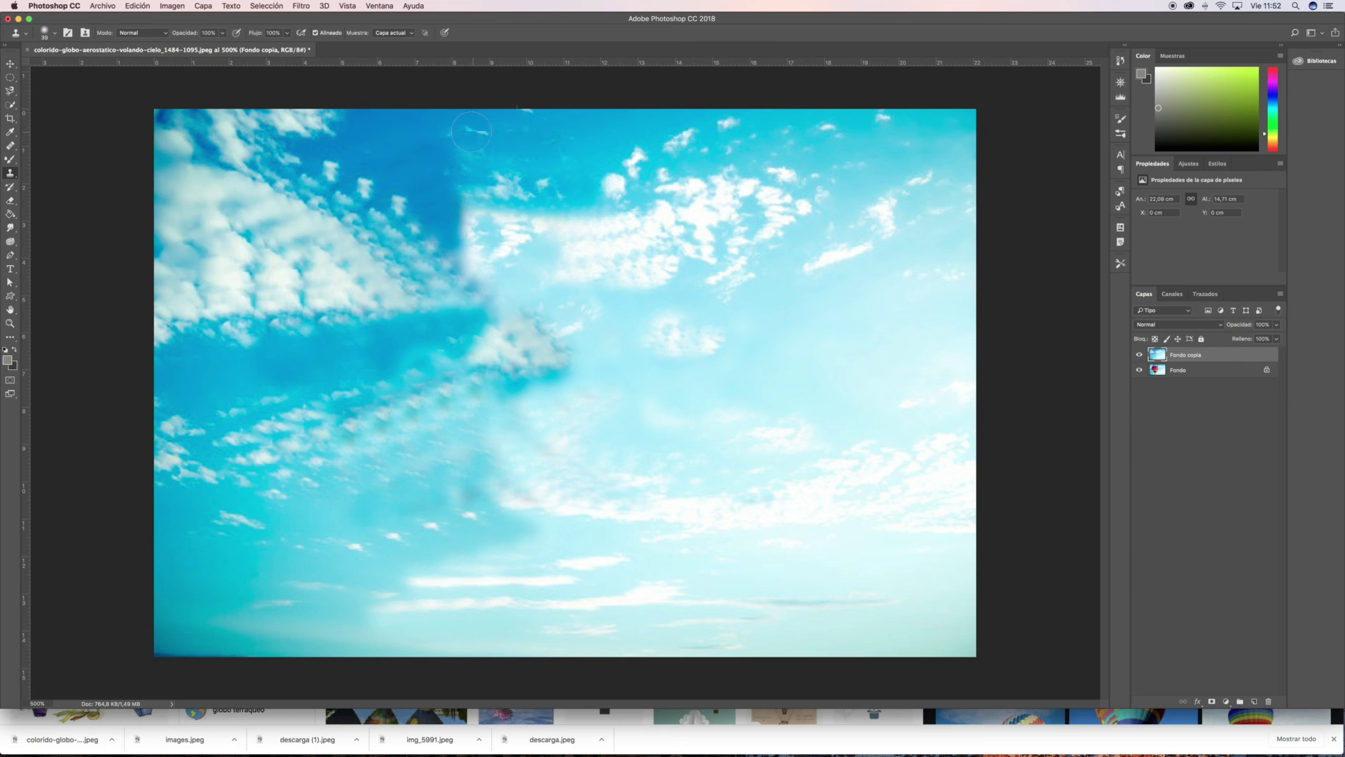
Clone blue and light sky over the right part of the grey cloud at the central seam
alt+click(457, 340)
mouse_move(536, 316)
mouse_down()
mouse_move(518, 378)
mouse_move(586, 374)
mouse_up()
alt+click(586, 374)
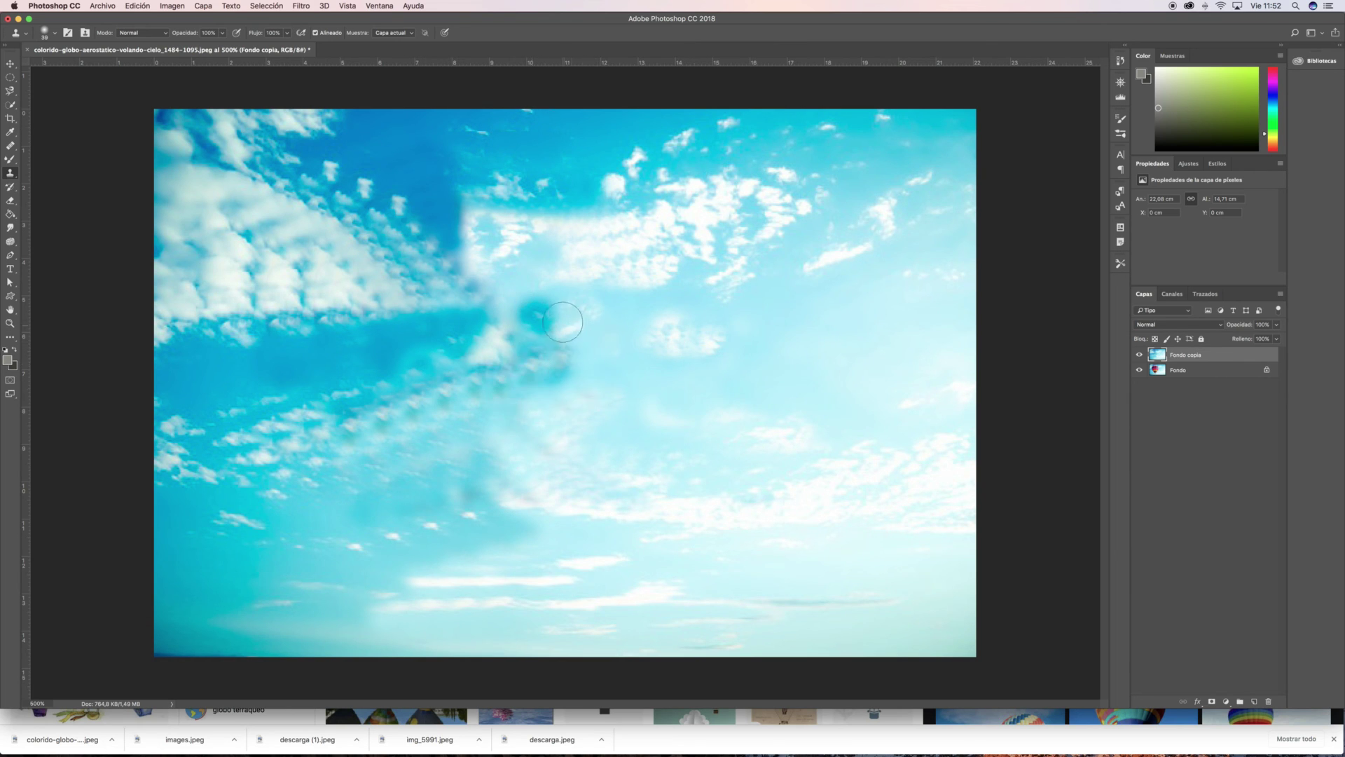
mouse_move(560, 318)
mouse_down()
mouse_move(521, 303)
mouse_move(530, 332)
mouse_up()
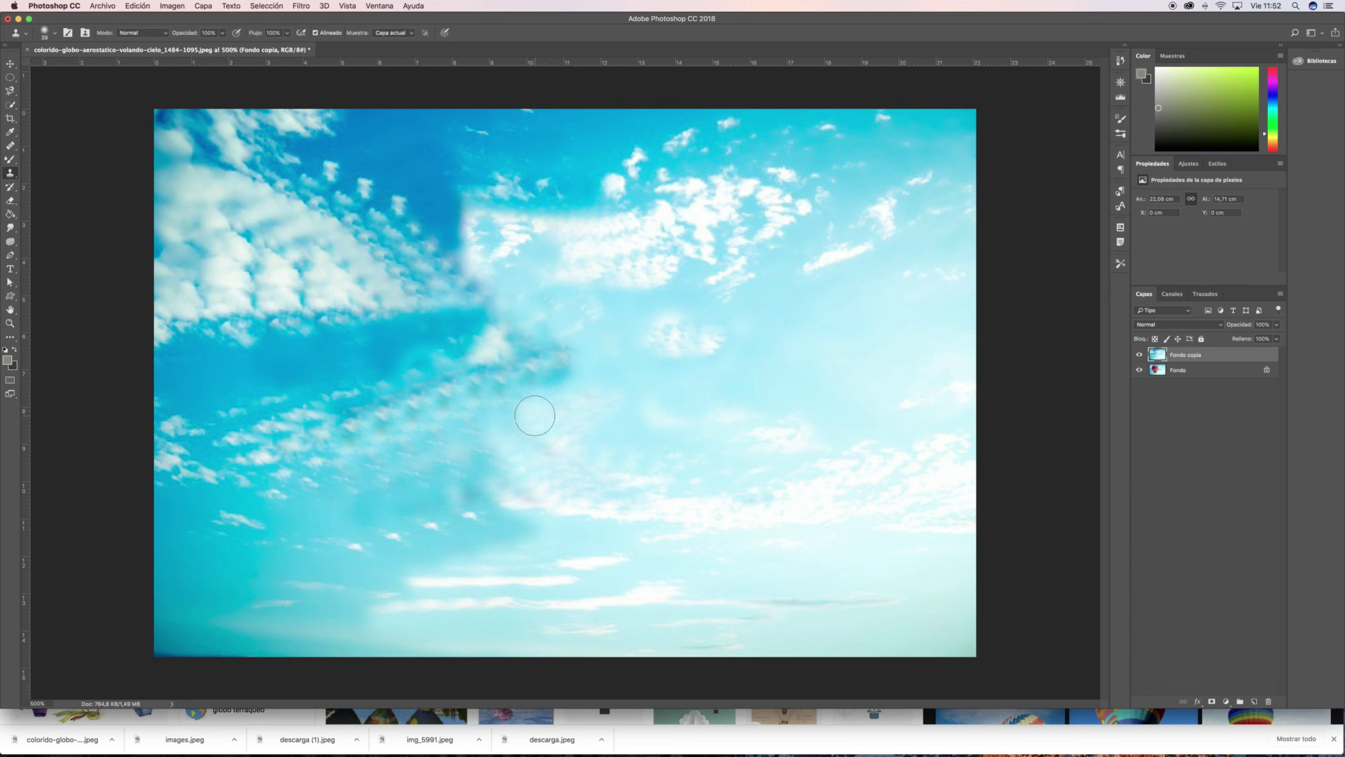
Compare the retouched sky with the original by repeatedly hiding and showing Fondo copia
click(1140, 356)
click(1140, 355)
click(1140, 355)
click(1140, 356)
click(1140, 356)
click(1140, 356)
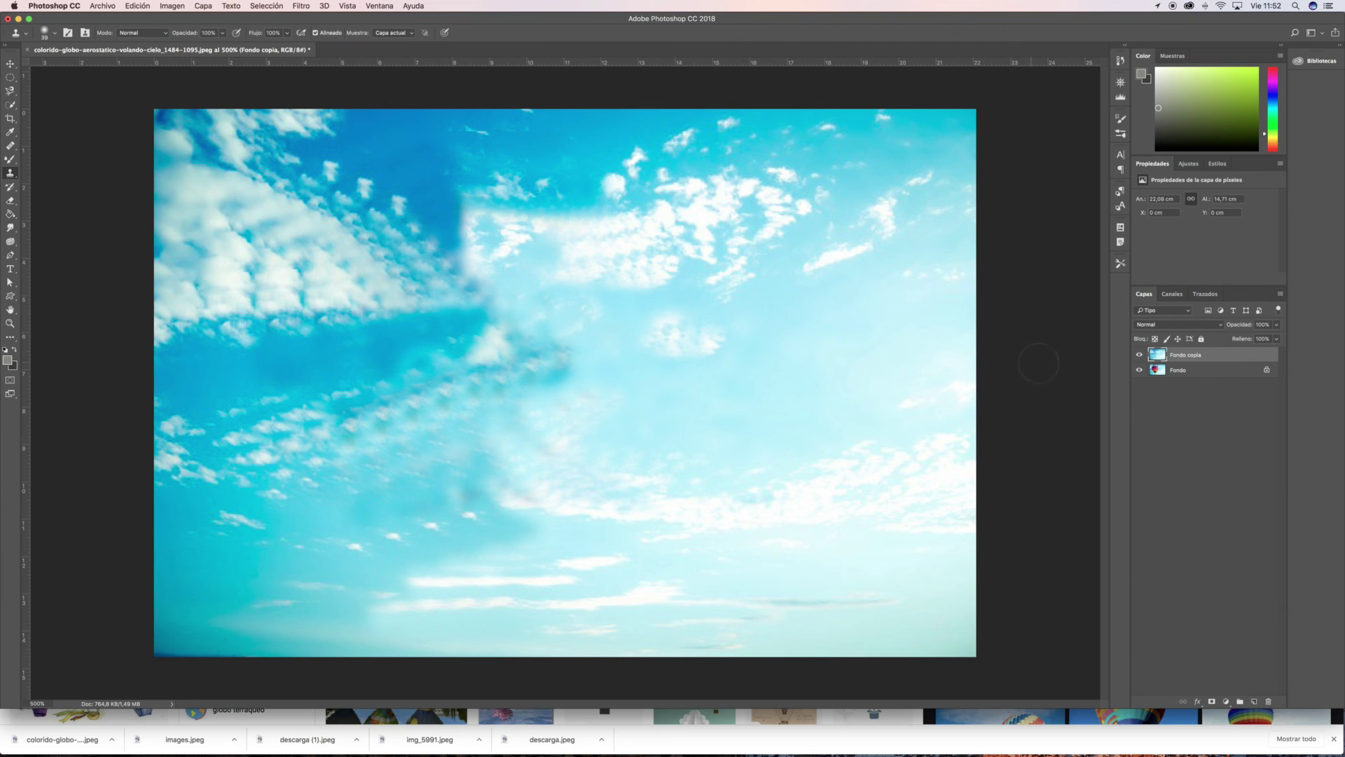
click(1139, 357)
click(1138, 357)
click(1138, 356)
click(1139, 357)
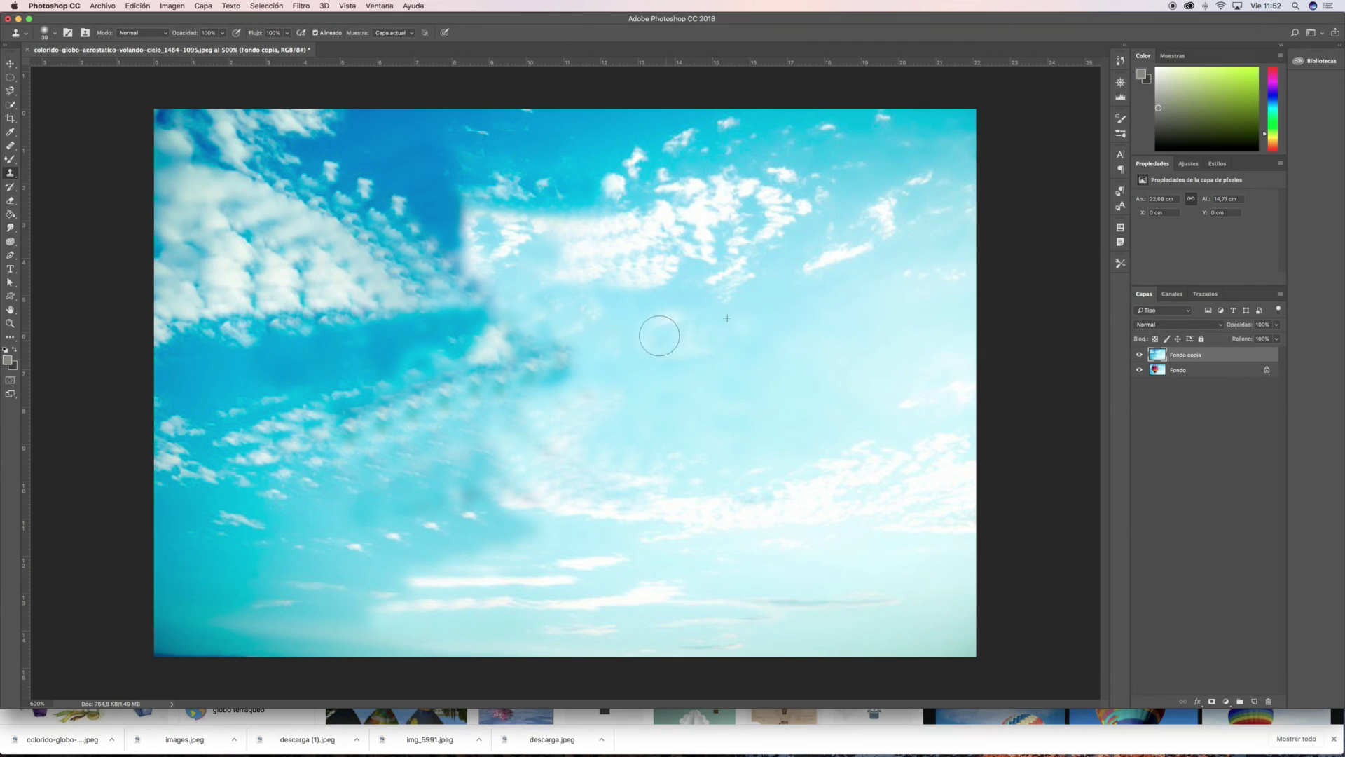
Clone clear sky over the traces of the isolated cloud right of centre and compare Fondo copia with the original
click(1295, 33)
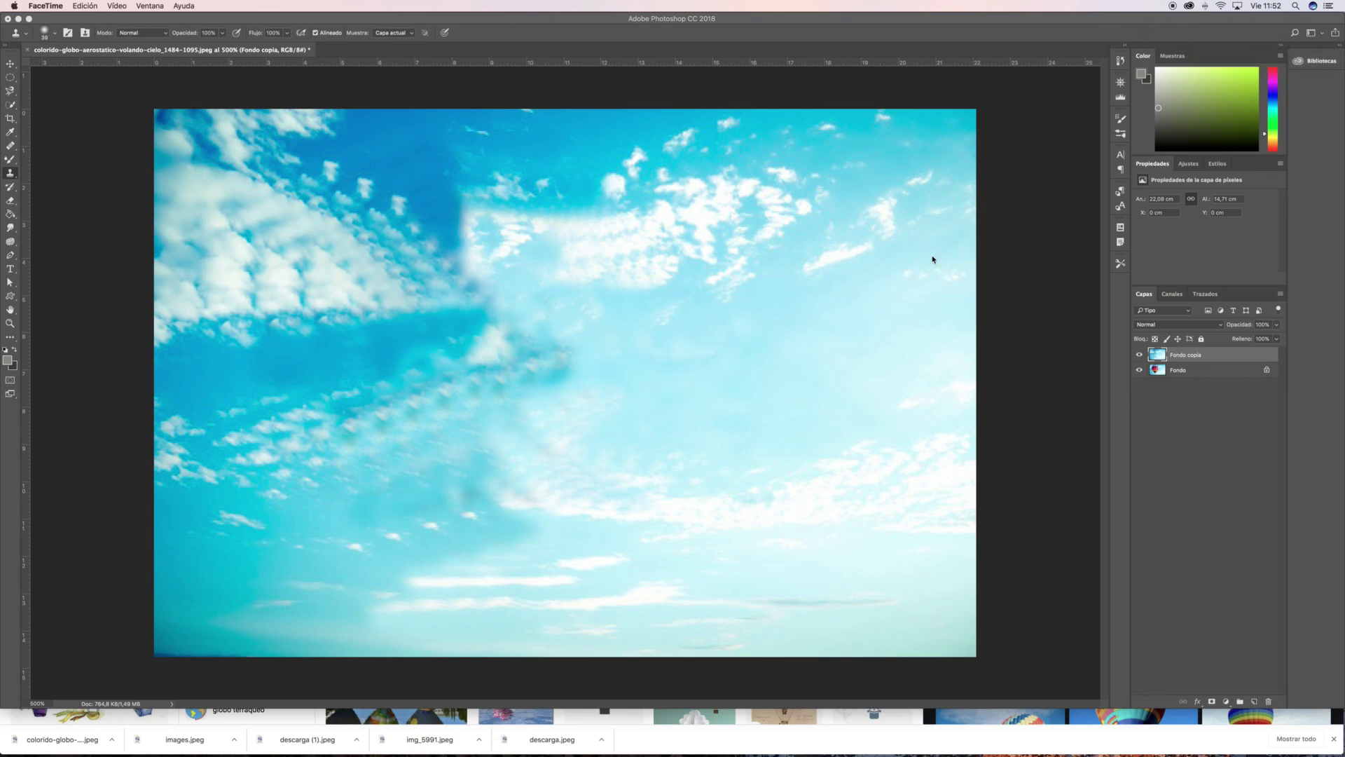
click(818, 346)
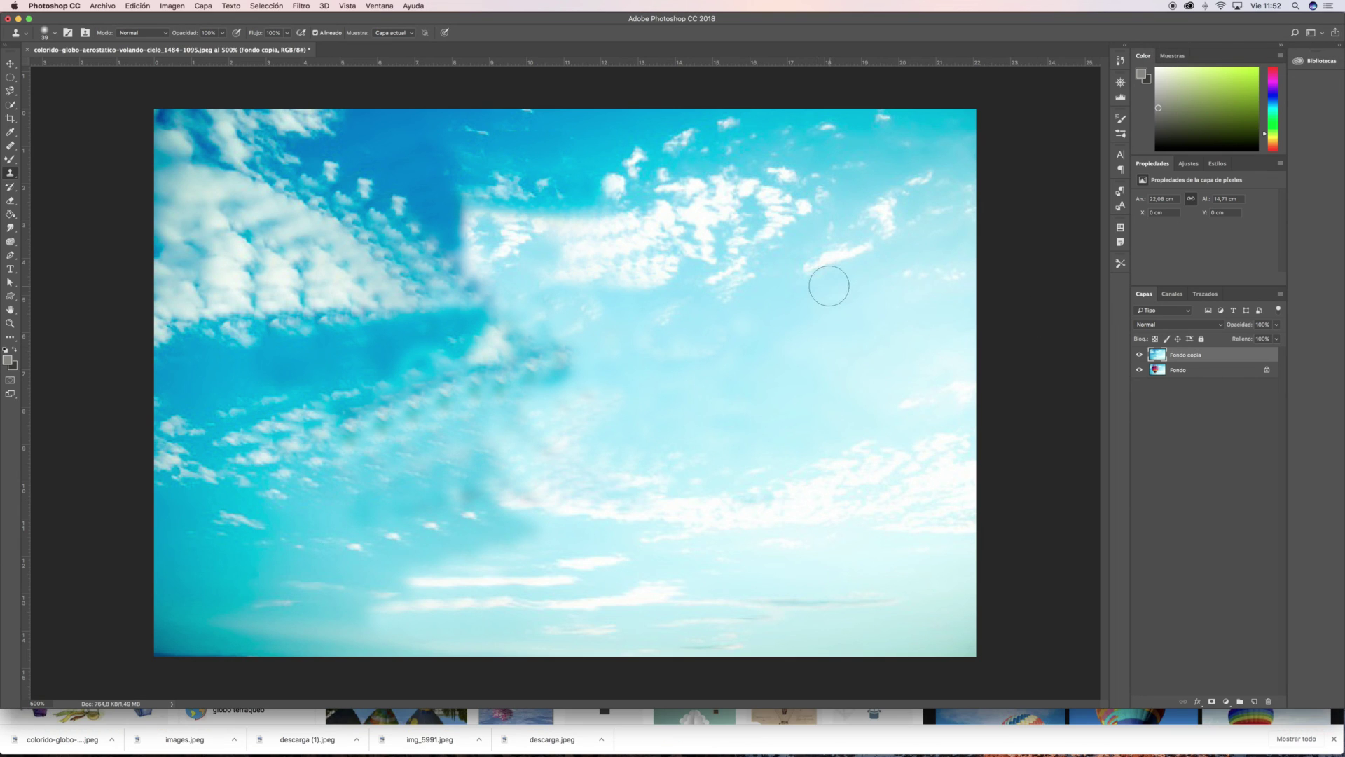
mouse_move(695, 321)
mouse_down()
mouse_move(687, 348)
mouse_move(738, 331)
mouse_up()
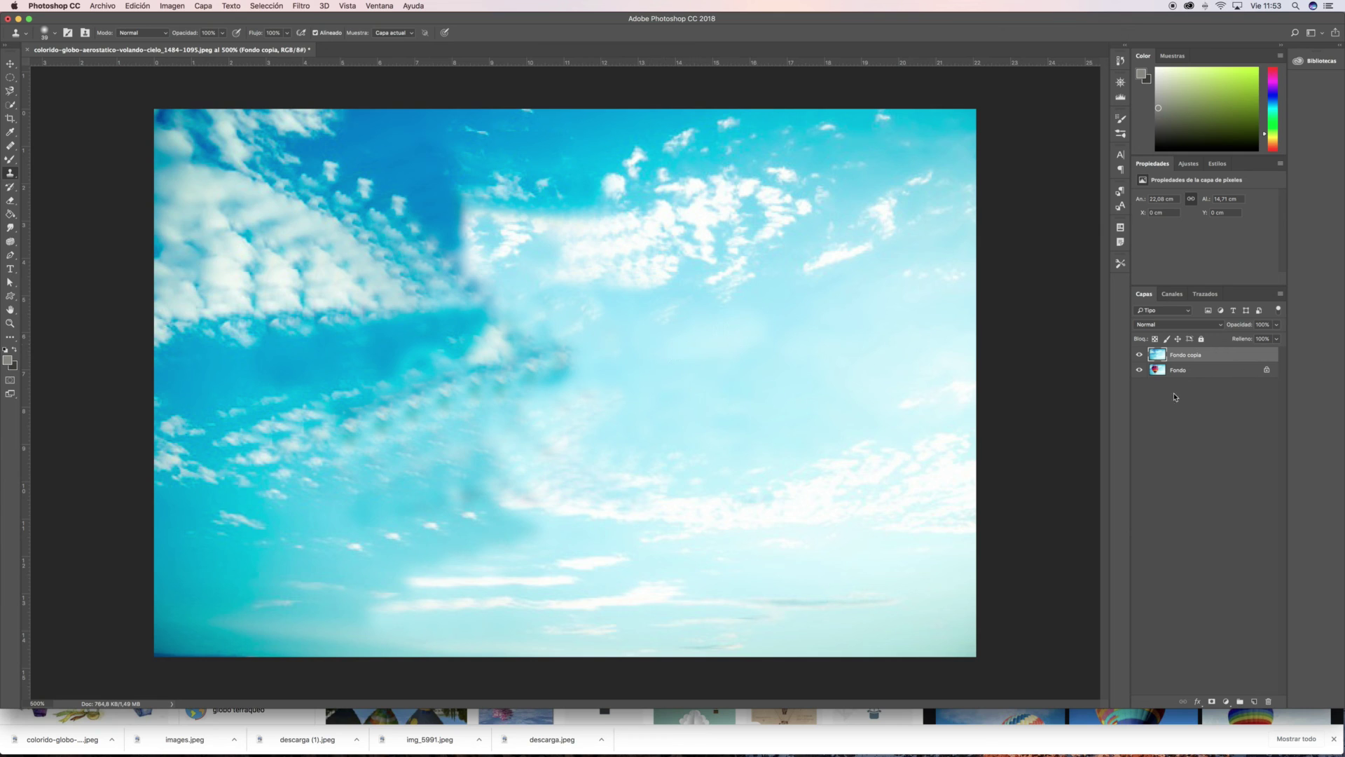
click(1139, 355)
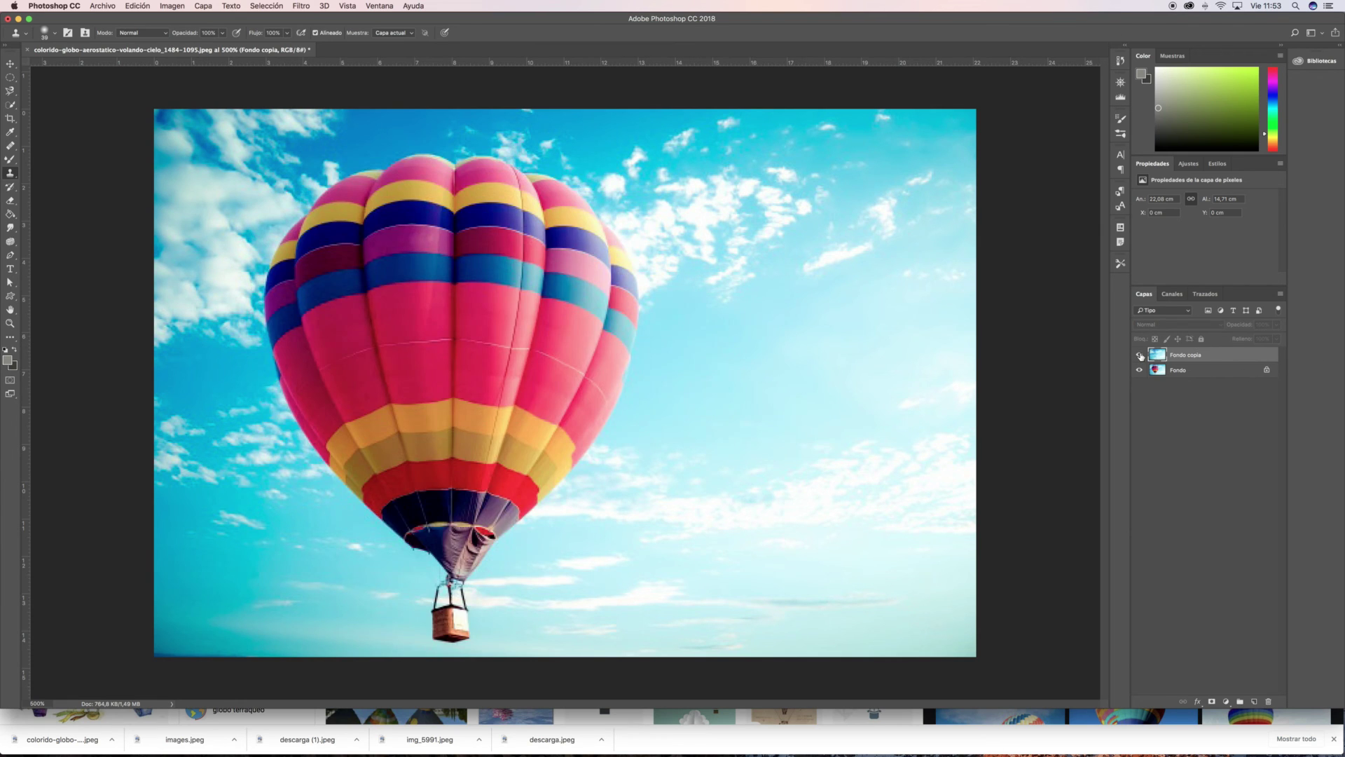
click(1140, 355)
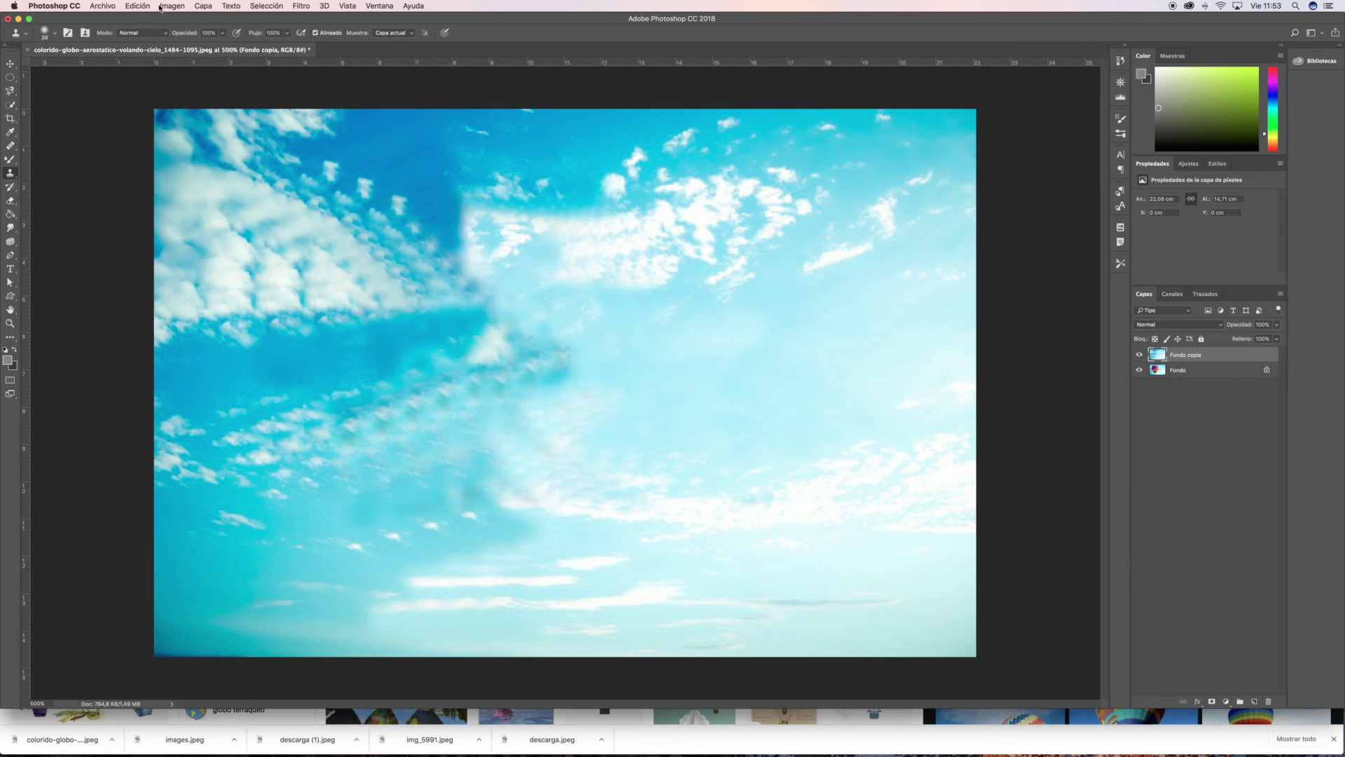
click(93, 6)
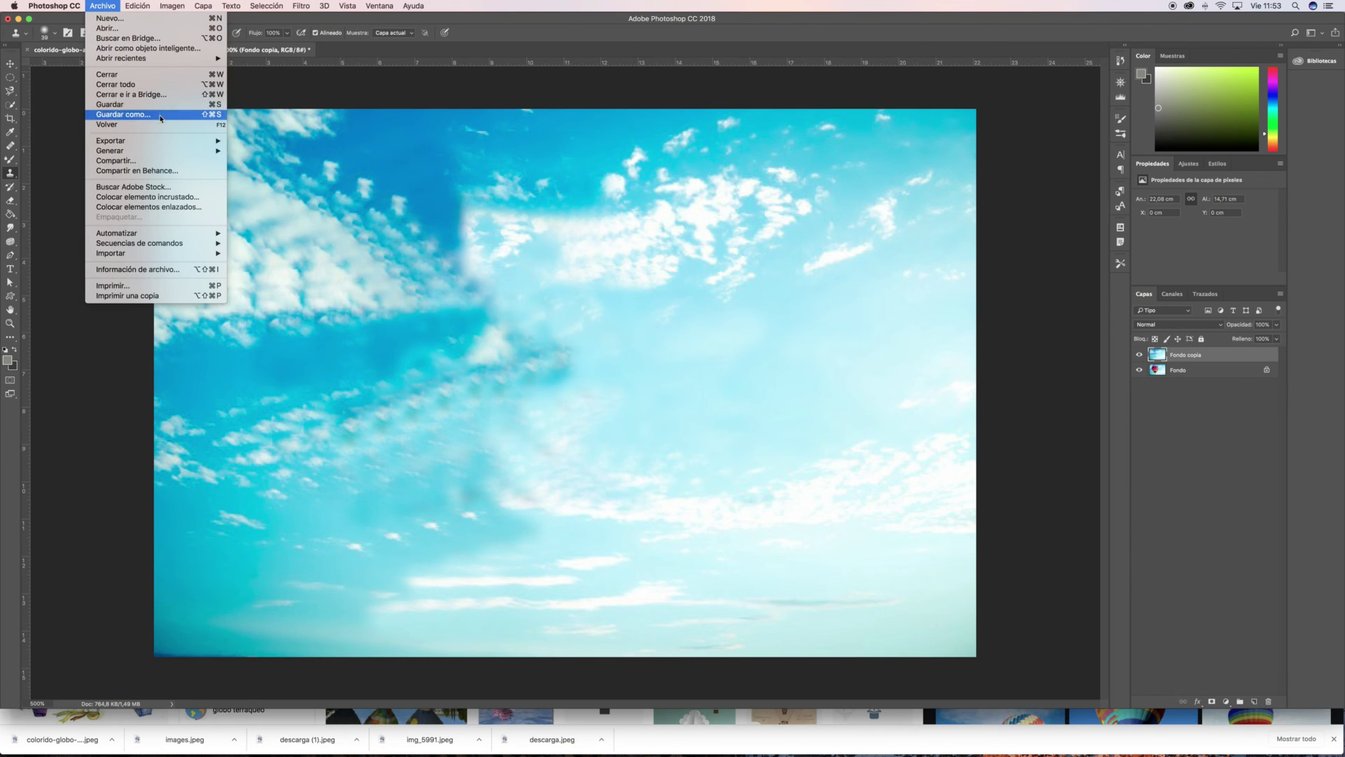
click(133, 115)
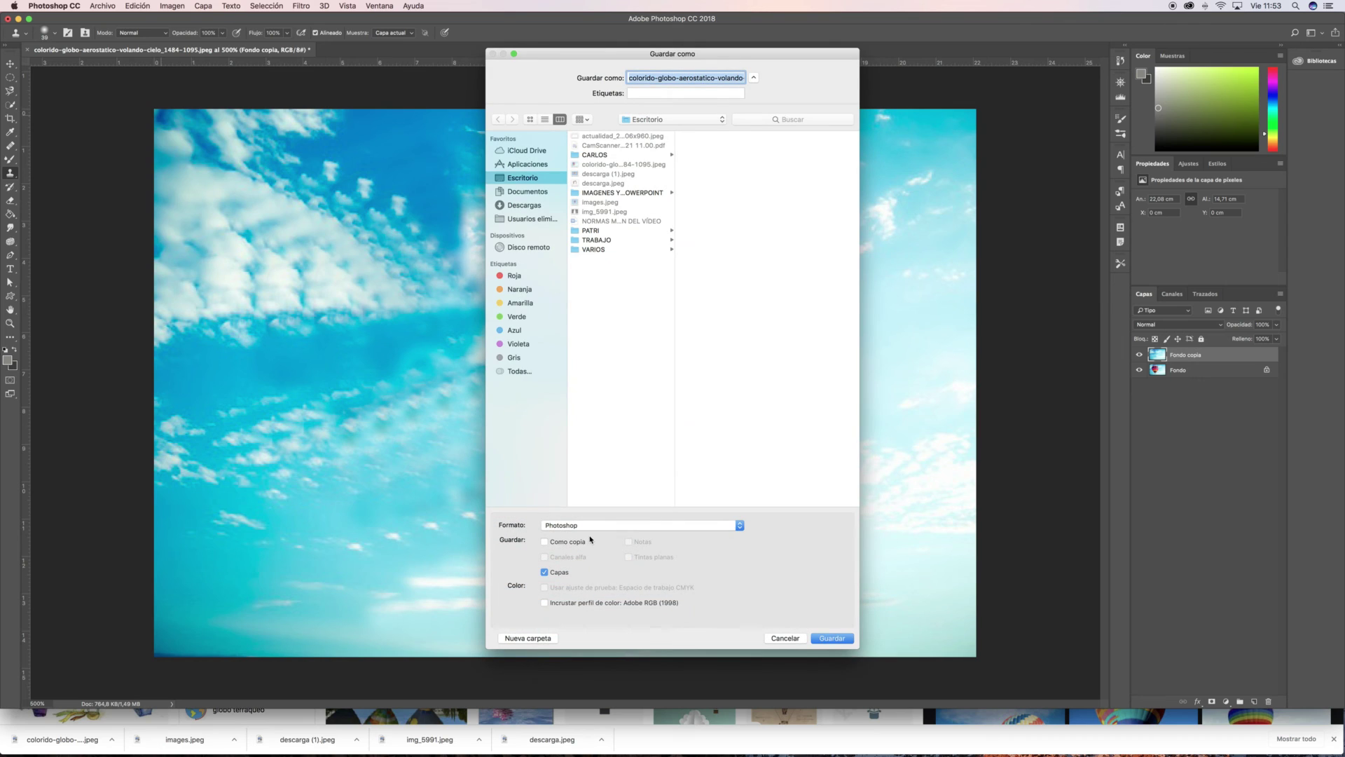
click(588, 529)
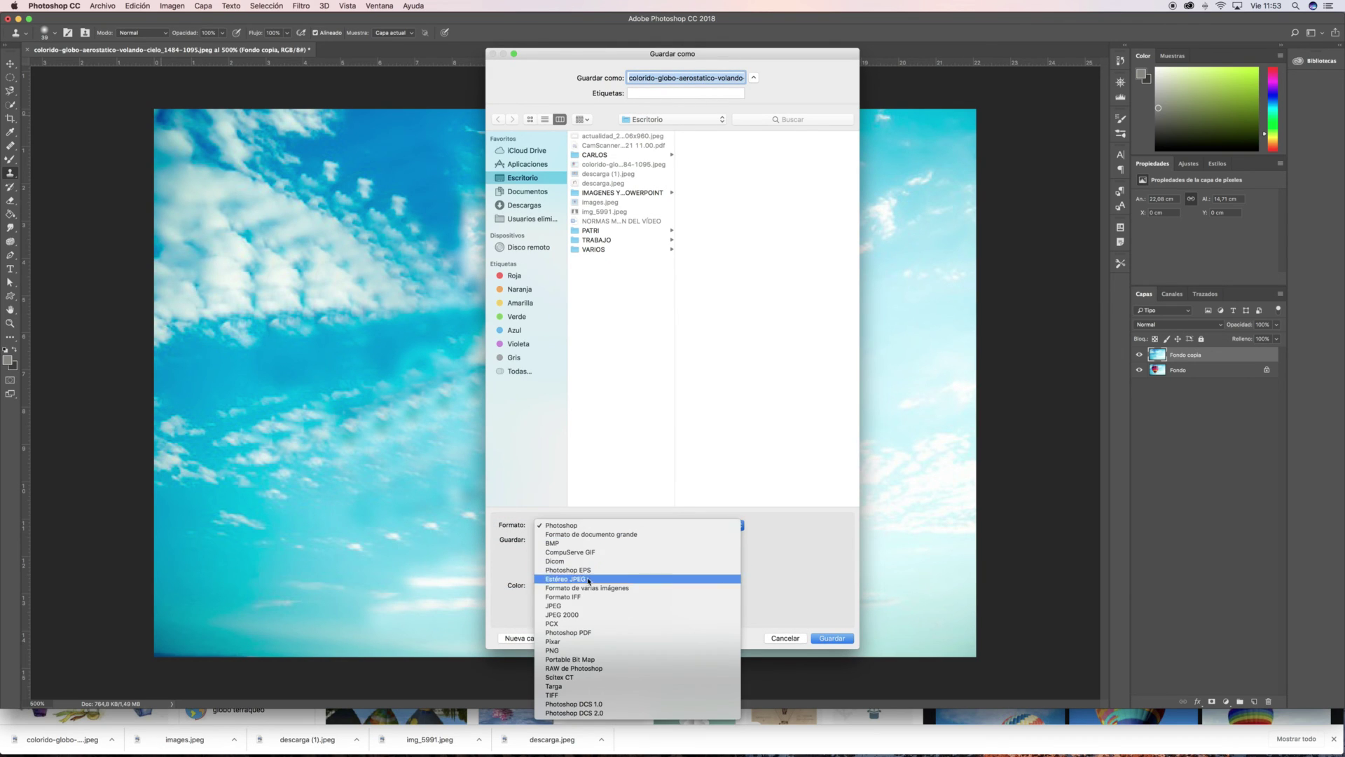
click(569, 606)
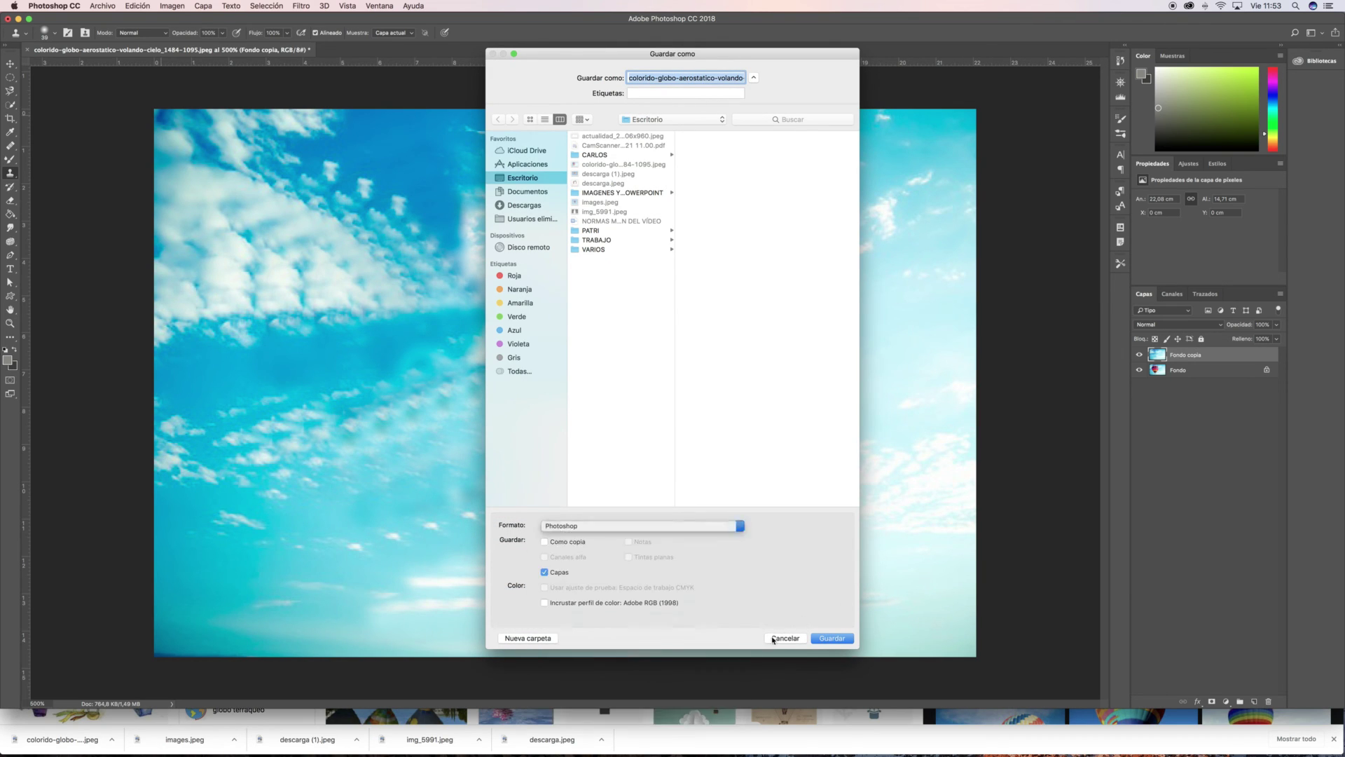
click(774, 639)
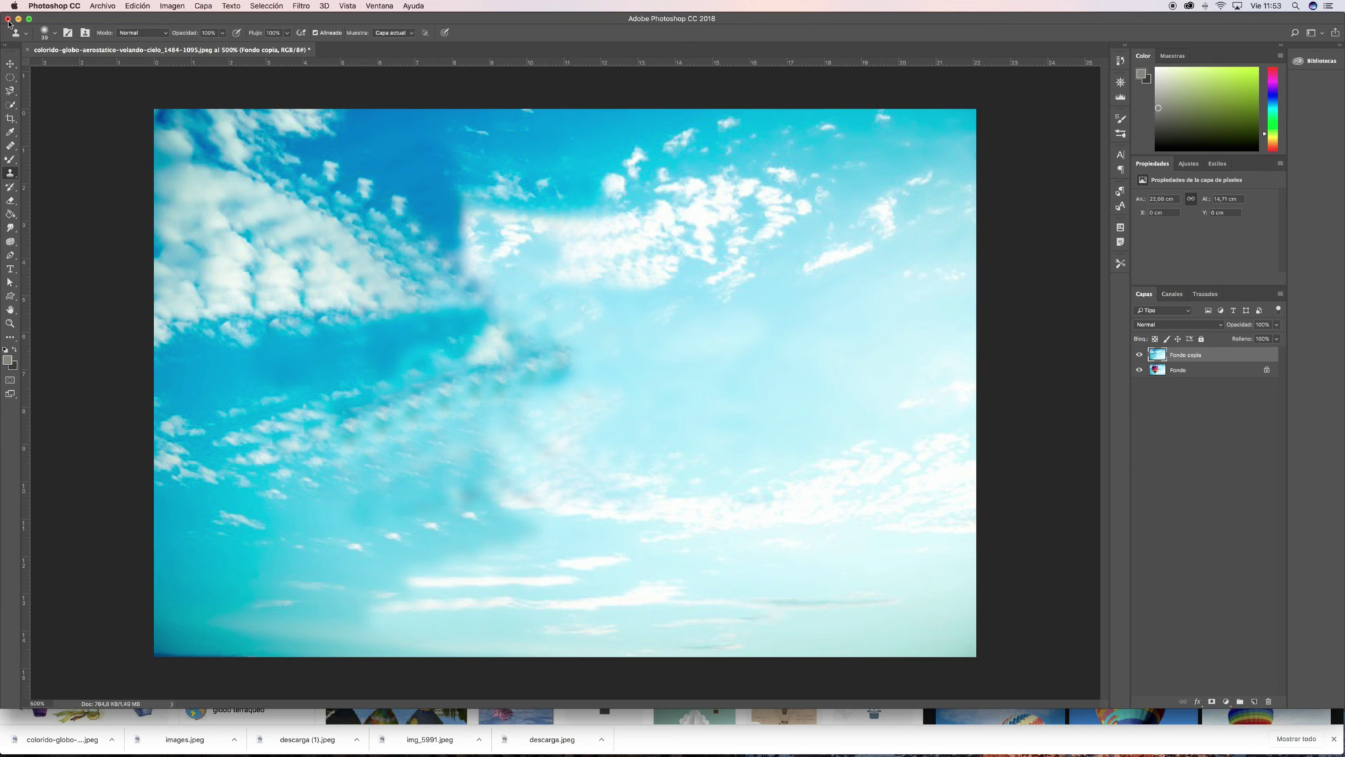
Close the retouched balloon document
key(super+w)
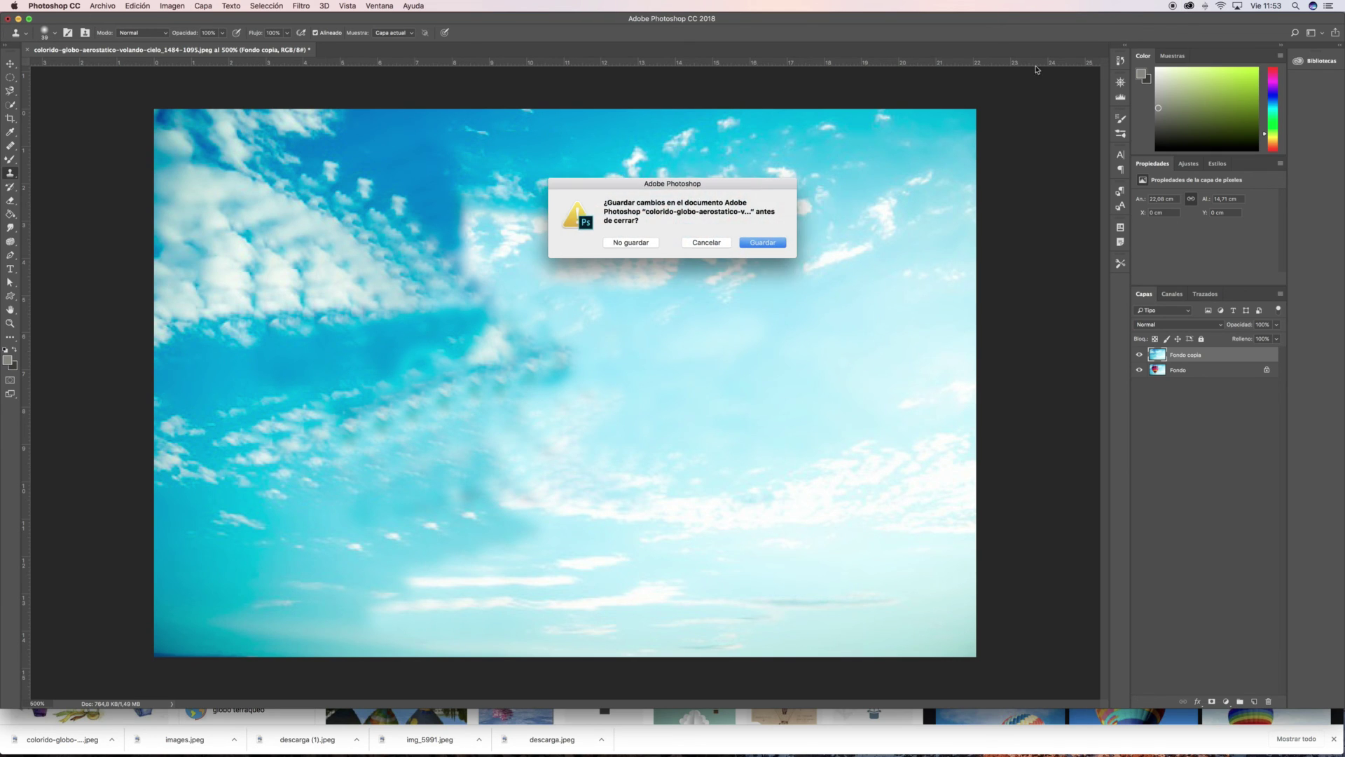